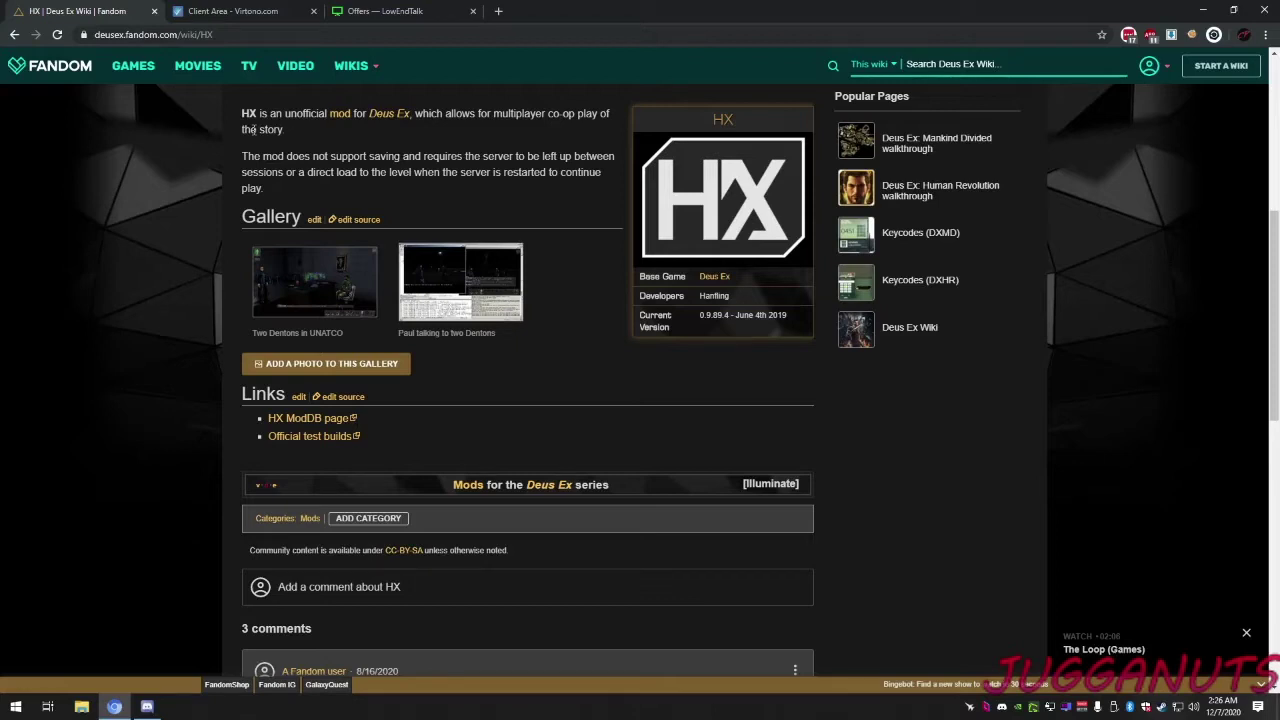
- Check the Debian 10 Cloud VPS details in Virtono, then switch to the LowEndTalk Offers tab
left_click(259, 12)
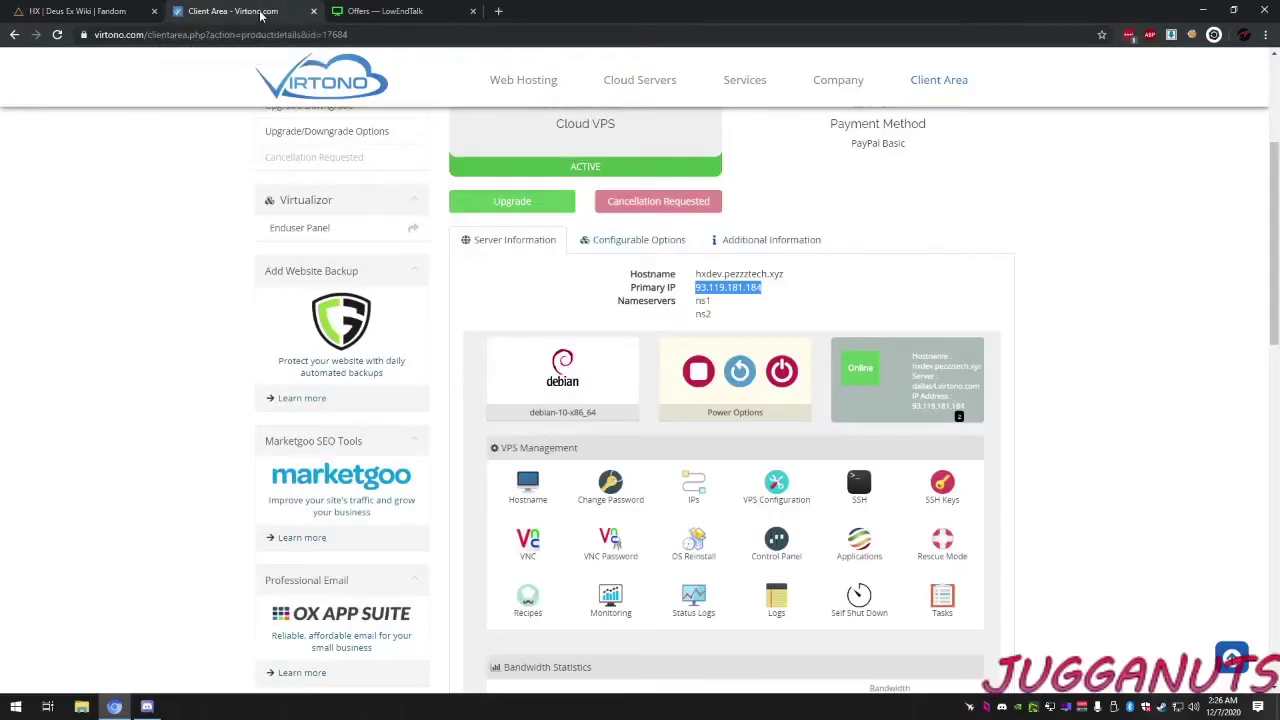
key("ctrl+Tab")
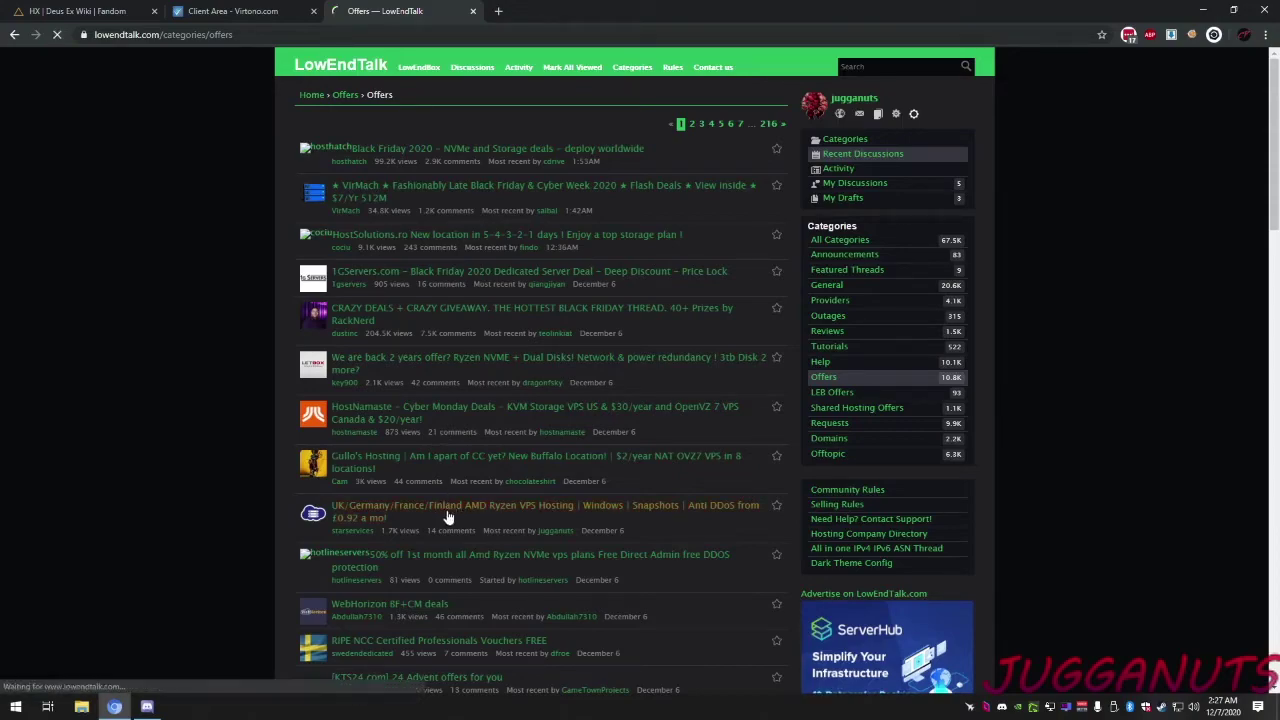
left_click(366, 519)
scroll(336, 372, "up", 10)
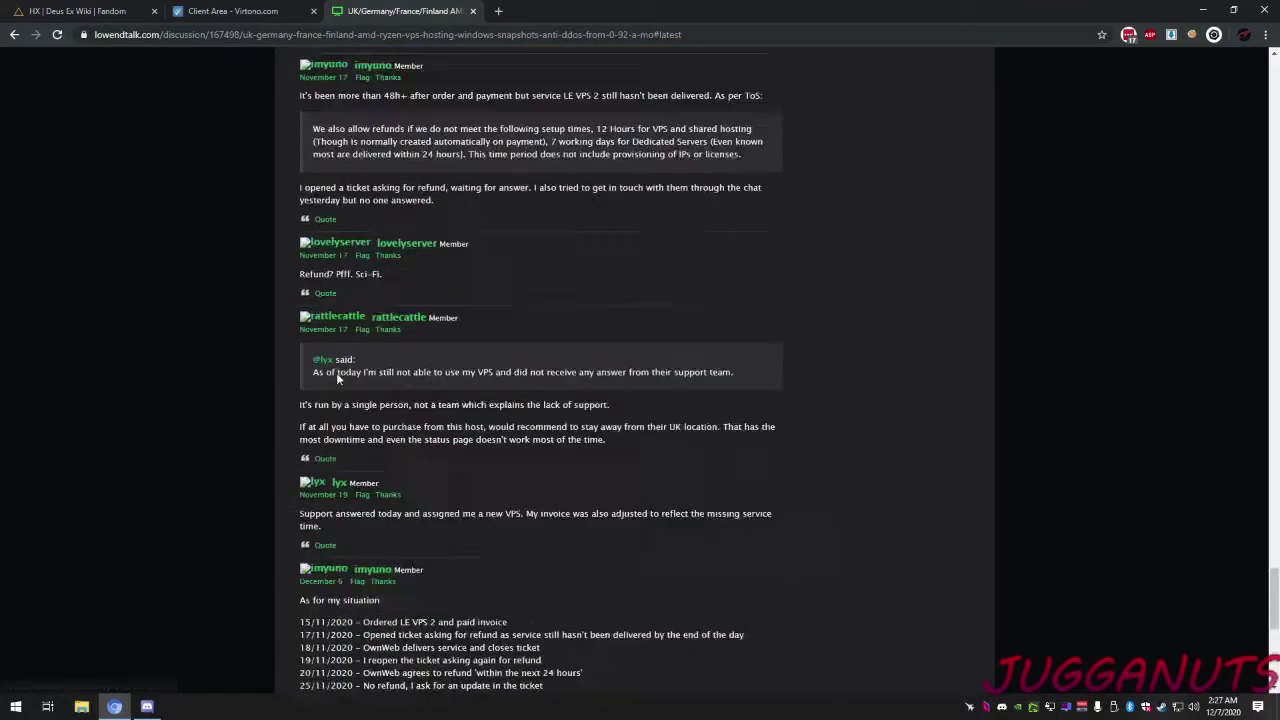
scroll(342, 364, "up", 15)
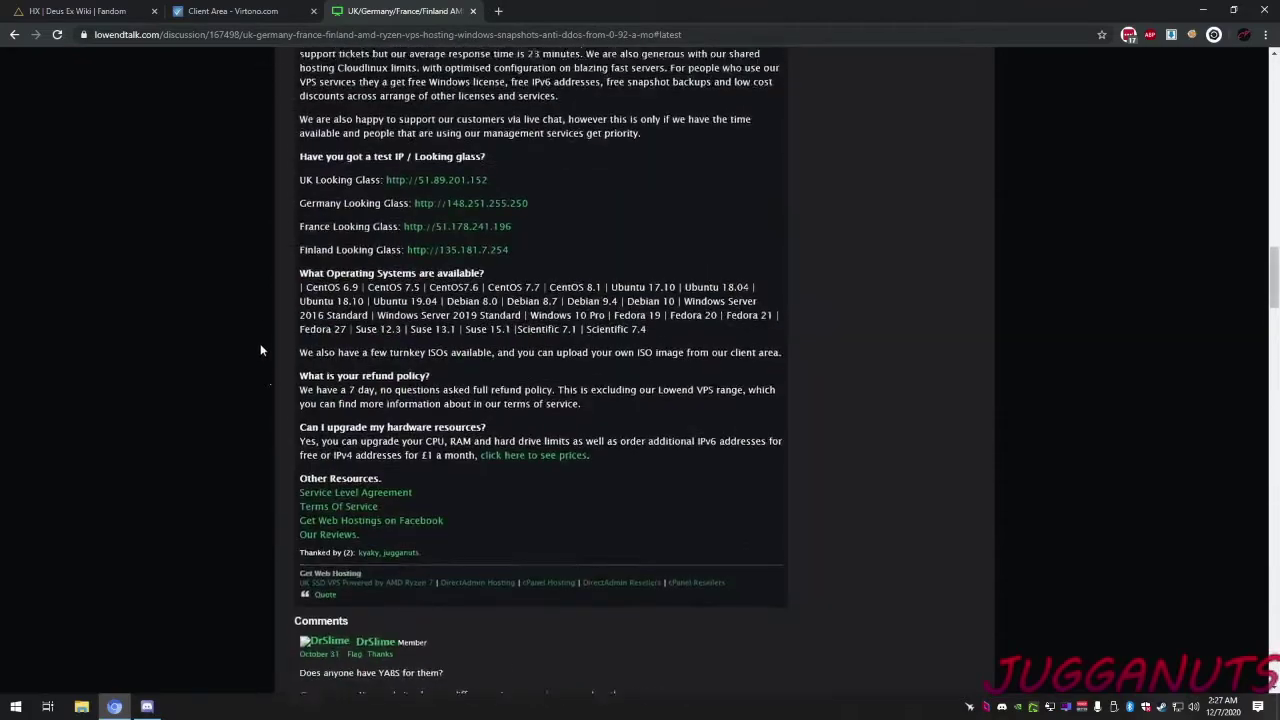
scroll(275, 372, "up", 8)
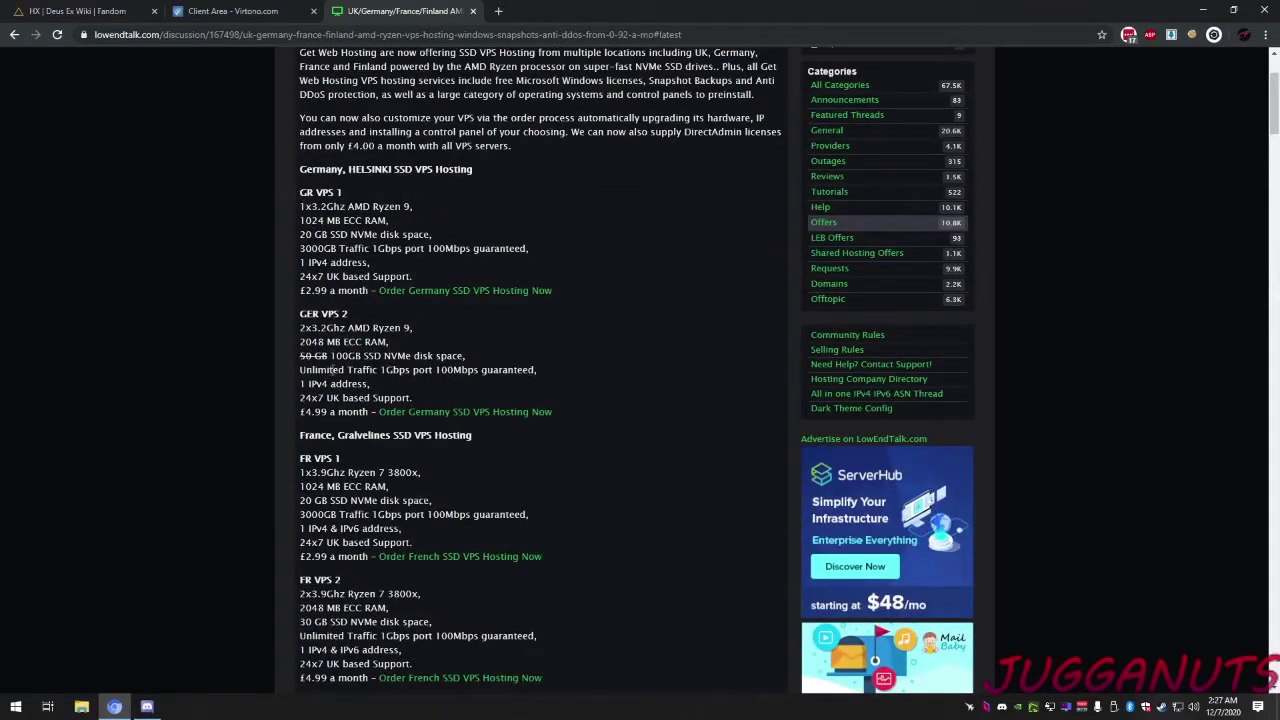
scroll(320, 315, "down", 2)
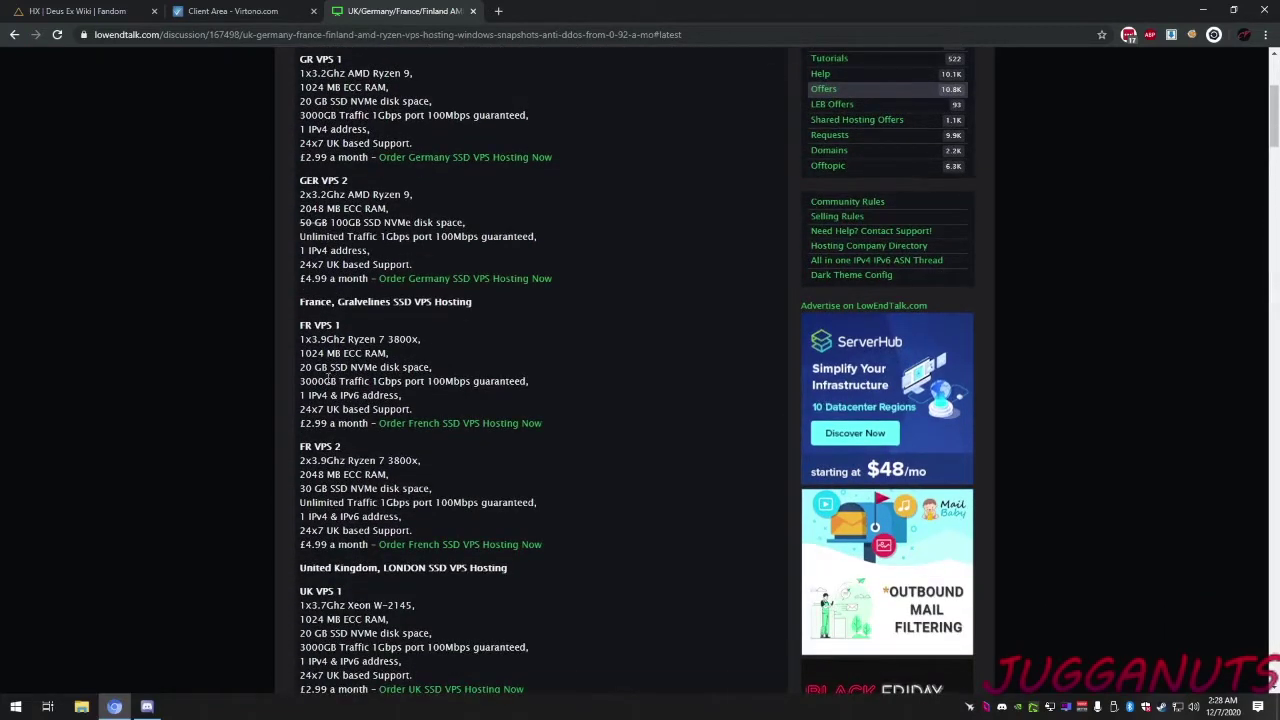
left_click_drag(299, 358, 358, 334)
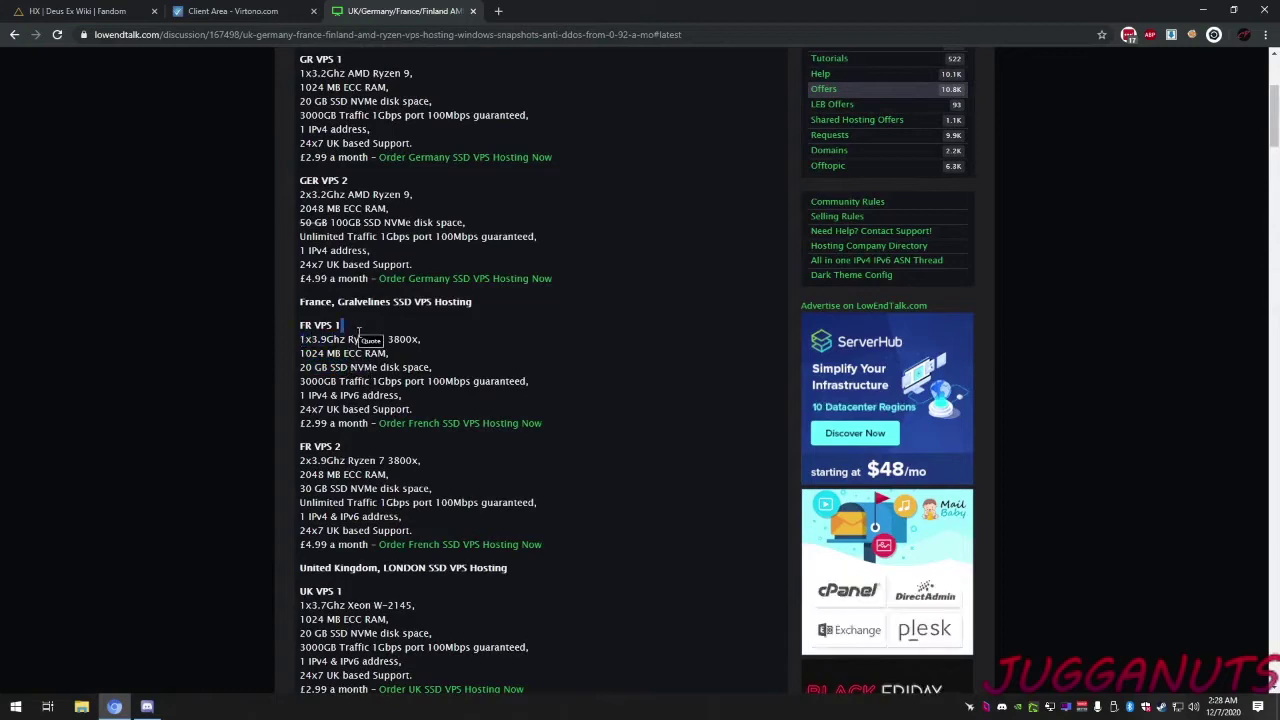
scroll(254, 350, "down", 2)
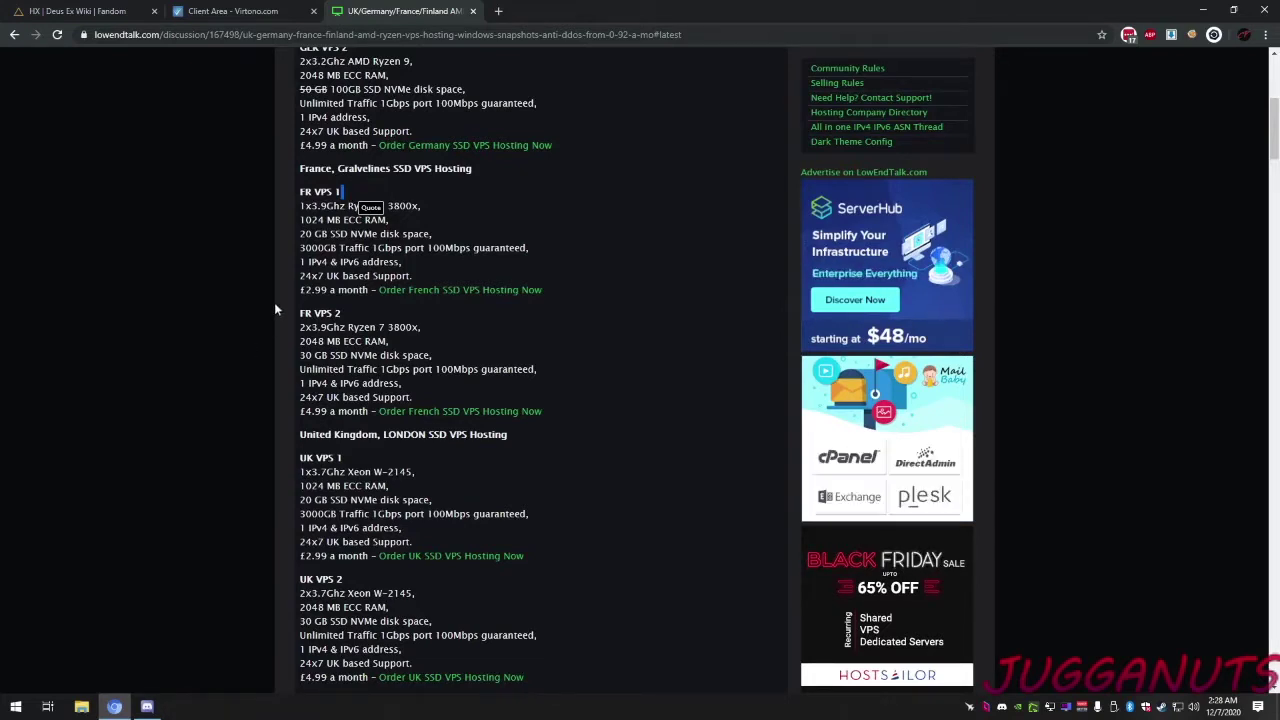
scroll(241, 308, "up", 3)
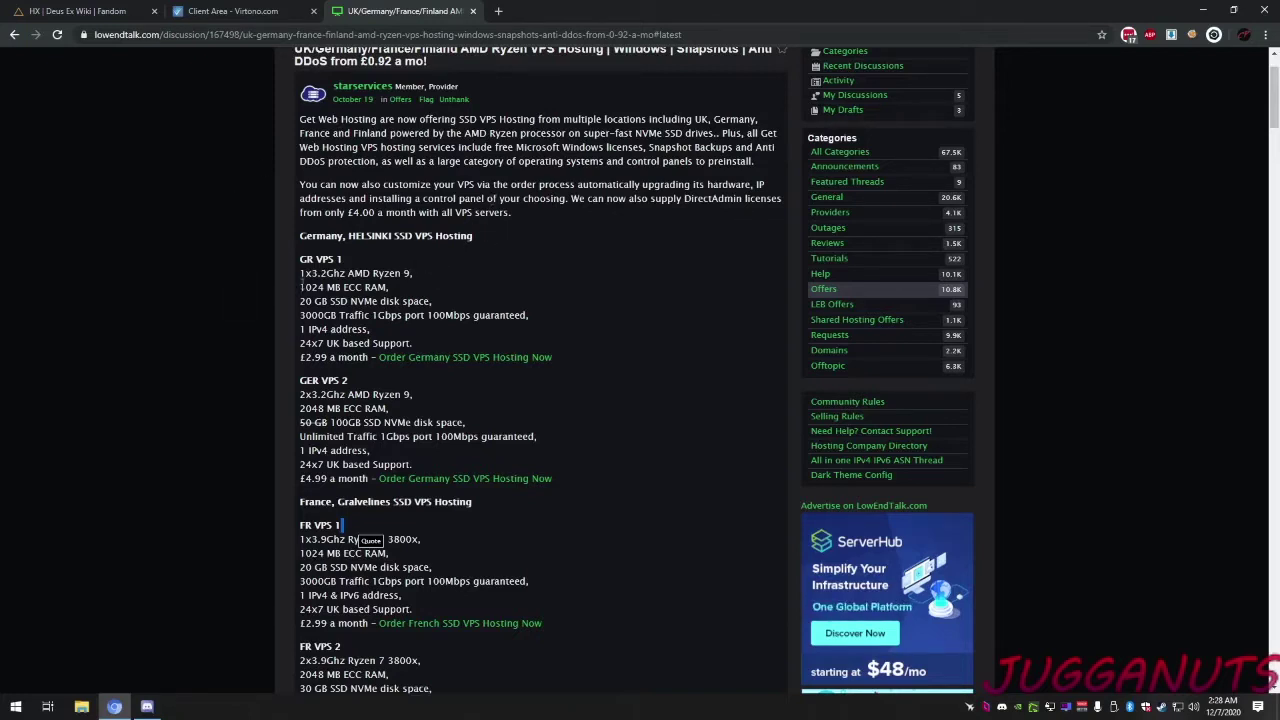
left_click_drag(300, 259, 362, 396)
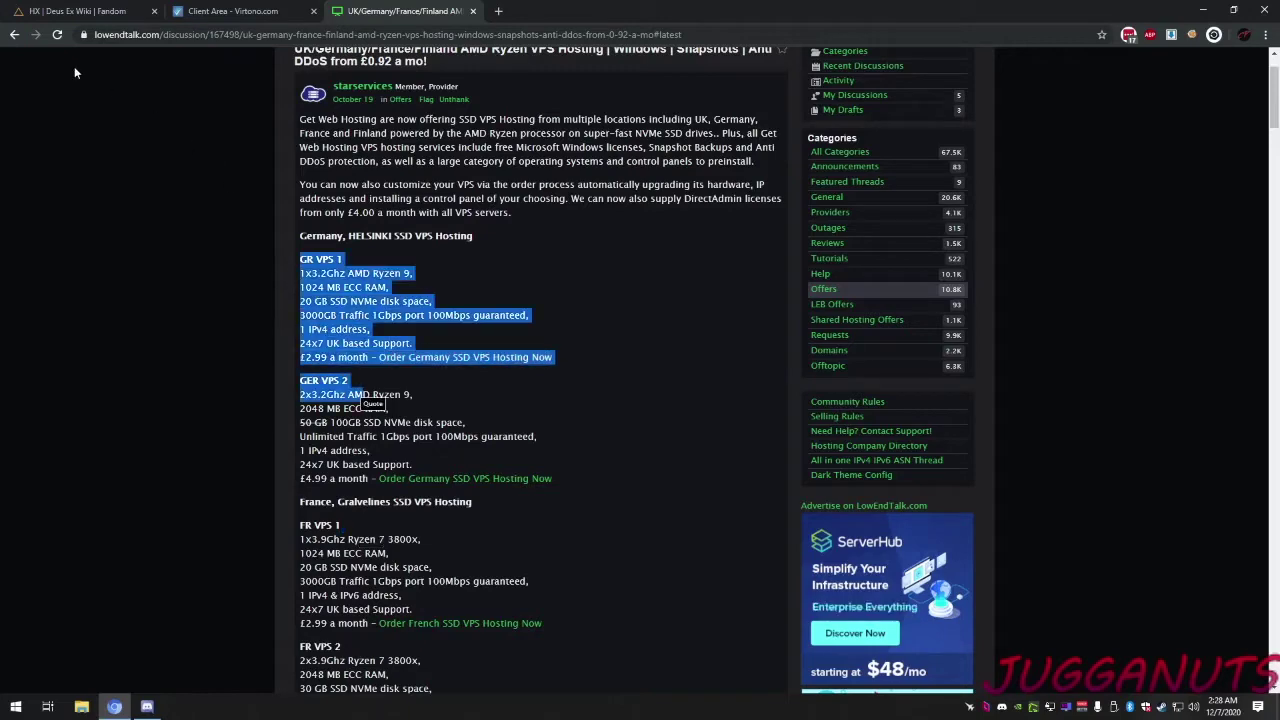
left_click(14, 35)
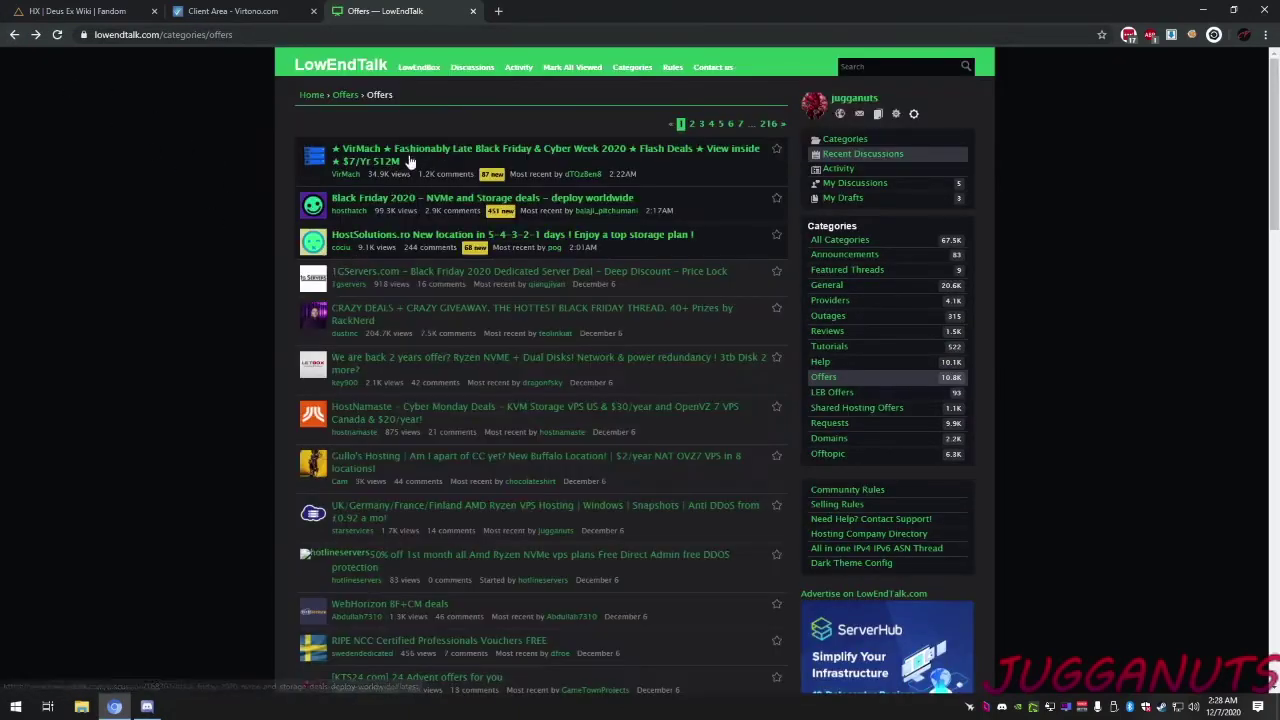
- Open the VirMach Black Friday flash deals thread at page 1 and scroll to More VPS Offers
left_click(410, 156)
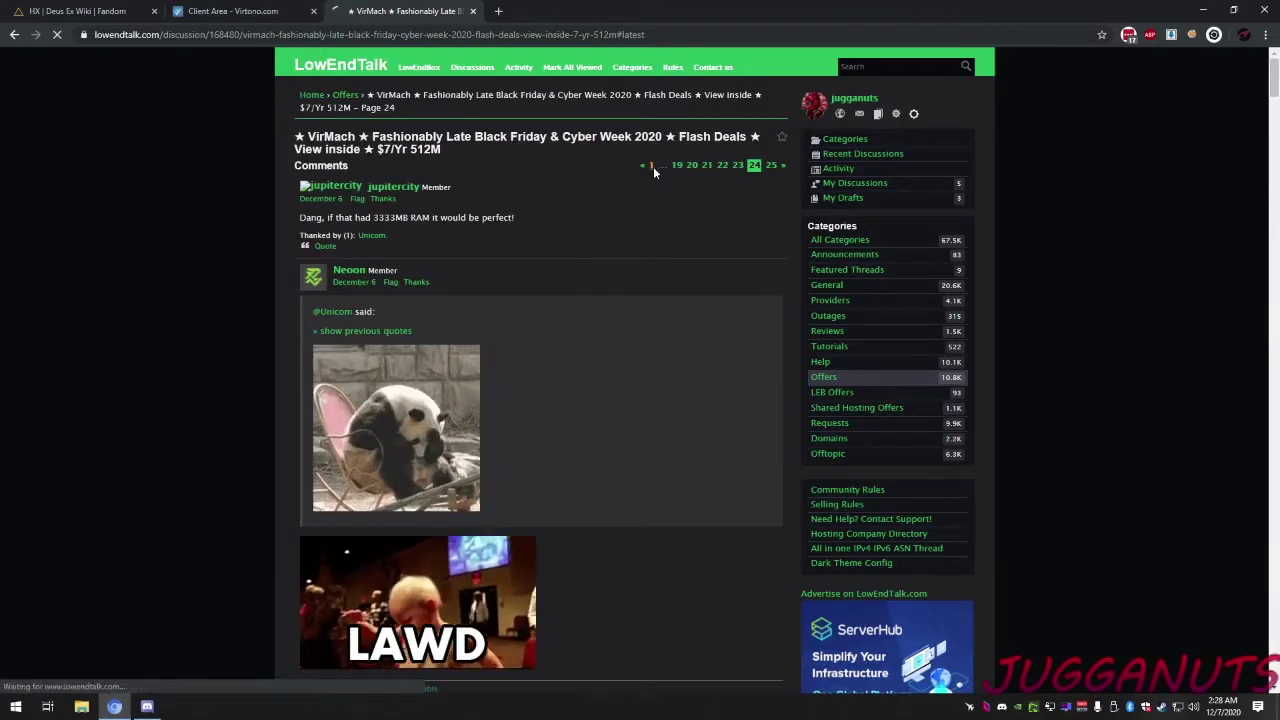
left_click(652, 166)
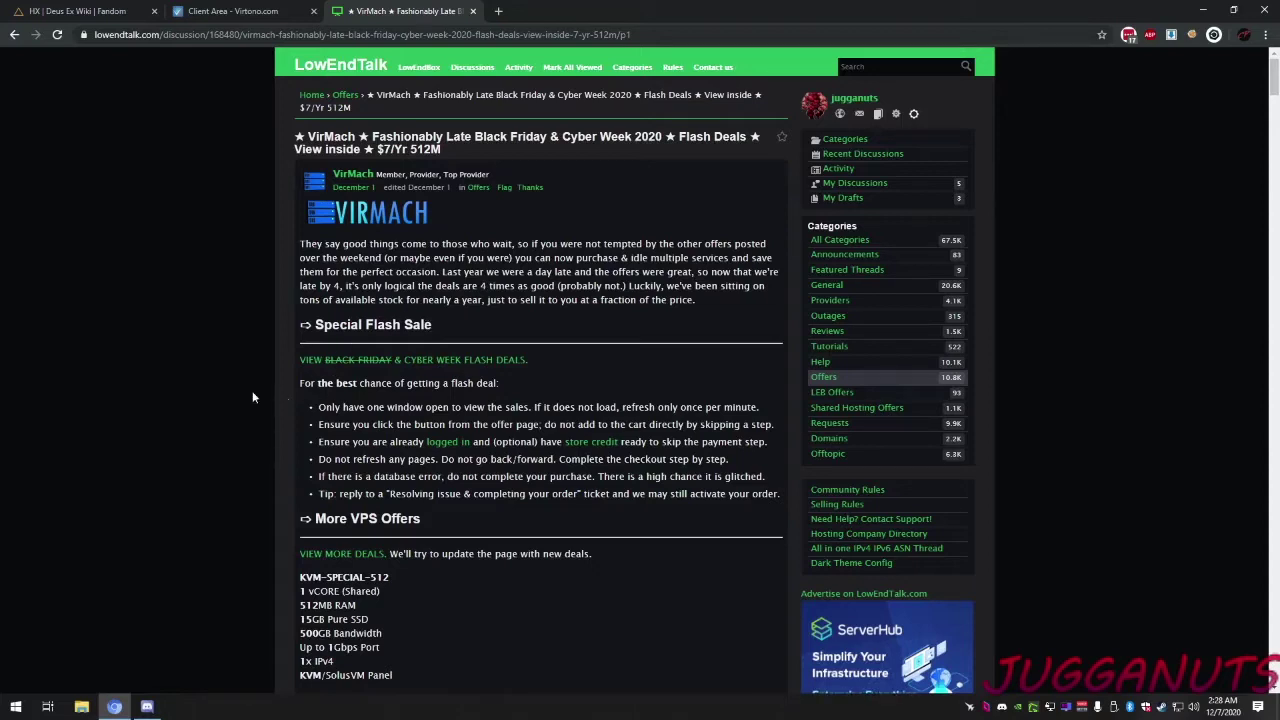
scroll(230, 395, "down", 3)
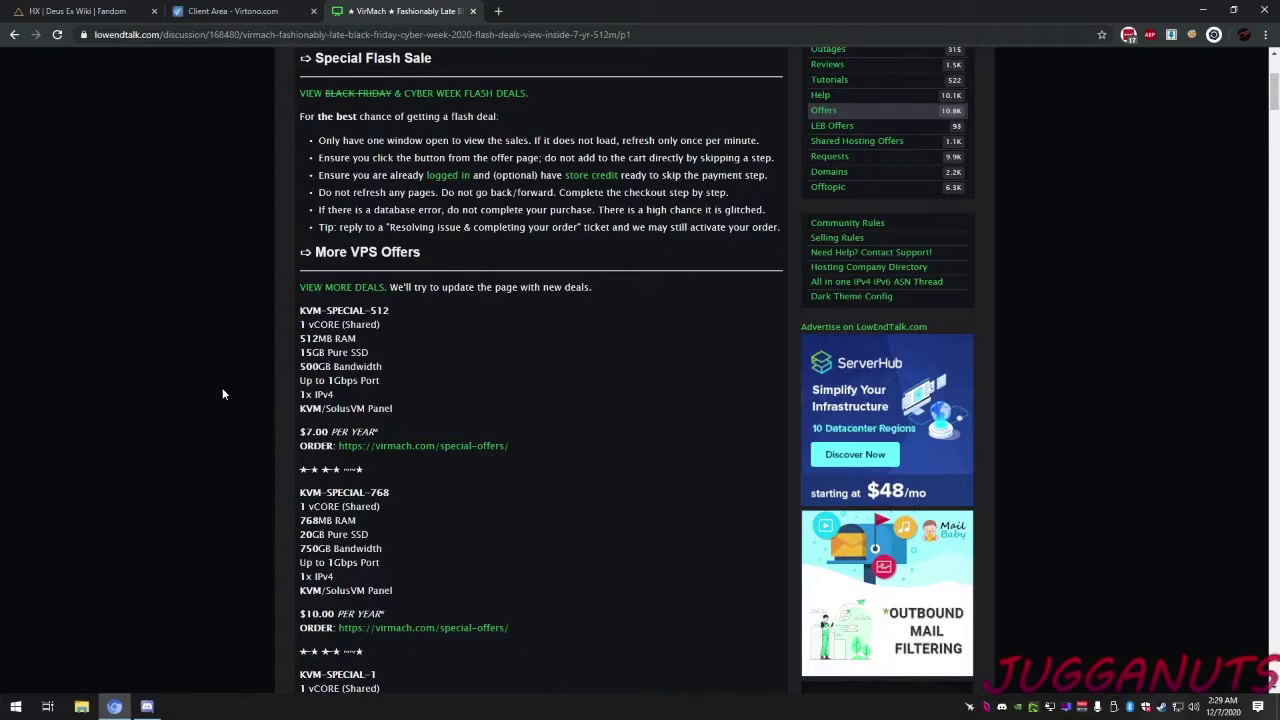
scroll(210, 284, "down", 1)
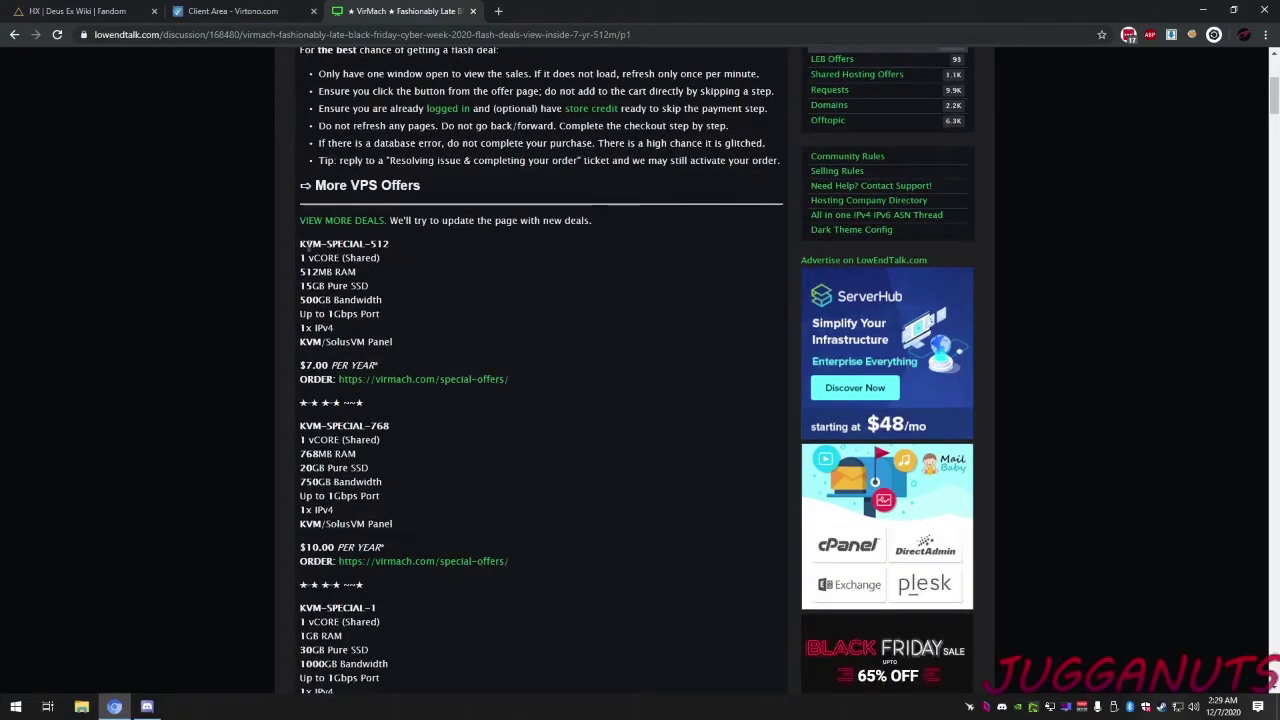
- Highlight the KVM-SPECIAL-512 plan details and its 1x IPv4 line, then return to the Virtono page
left_click_drag(301, 244, 508, 382)
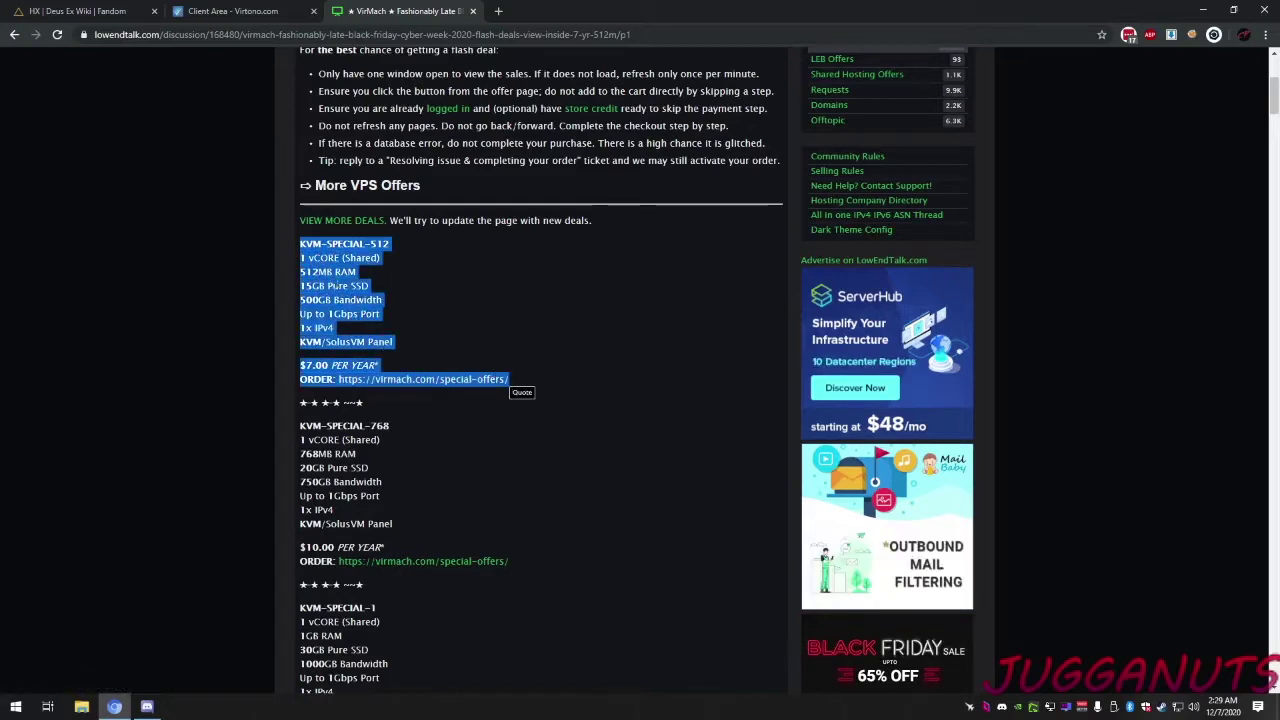
left_click(331, 260)
left_click(293, 262)
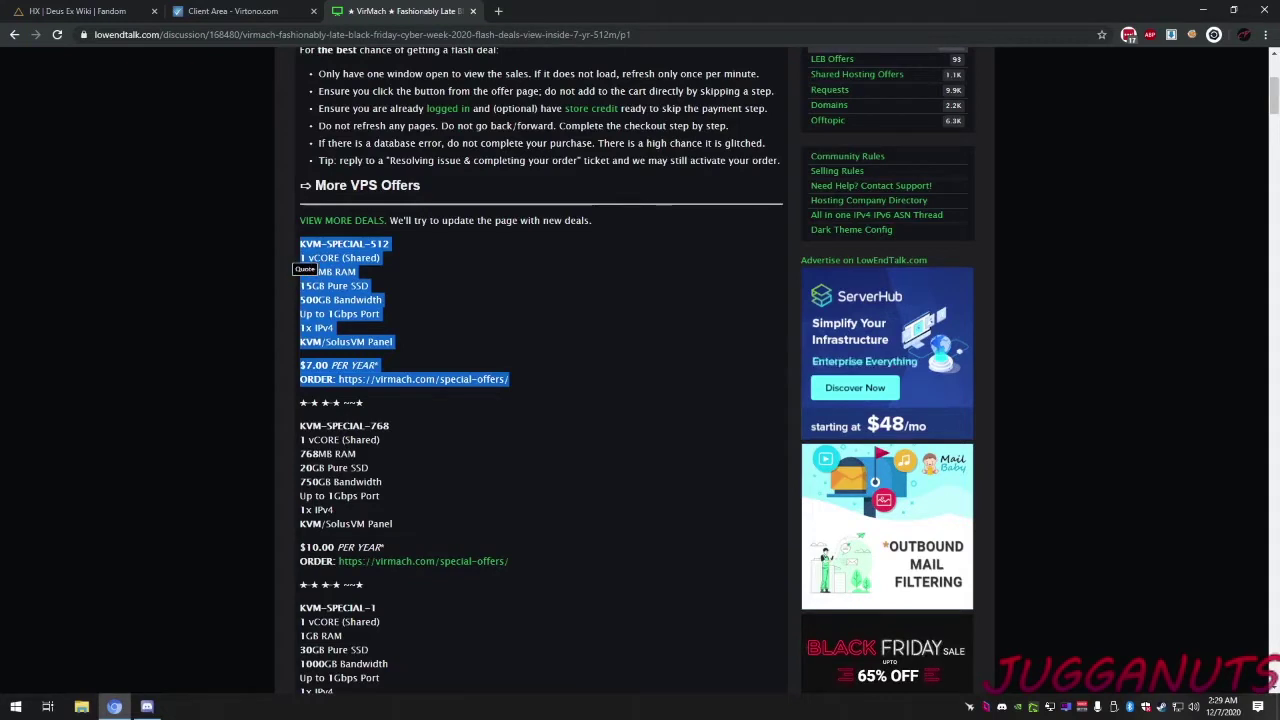
left_click(87, 208)
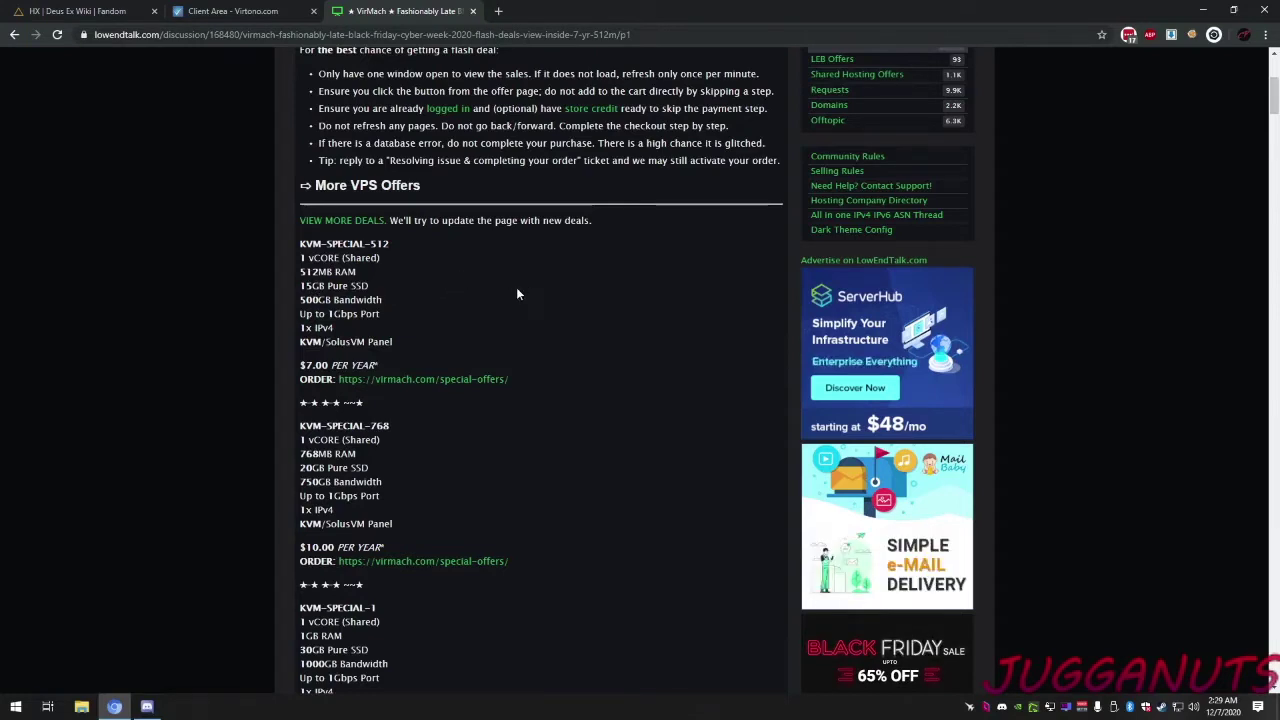
left_click_drag(337, 329, 301, 331)
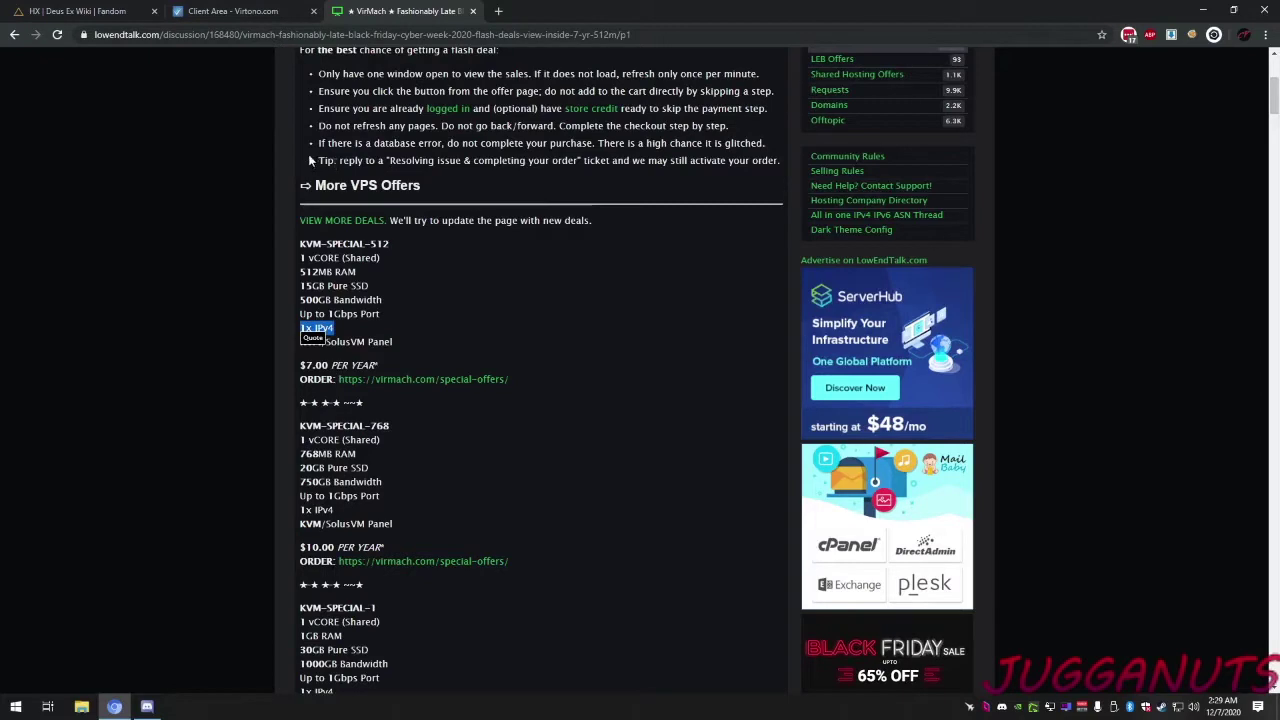
left_click(225, 12)
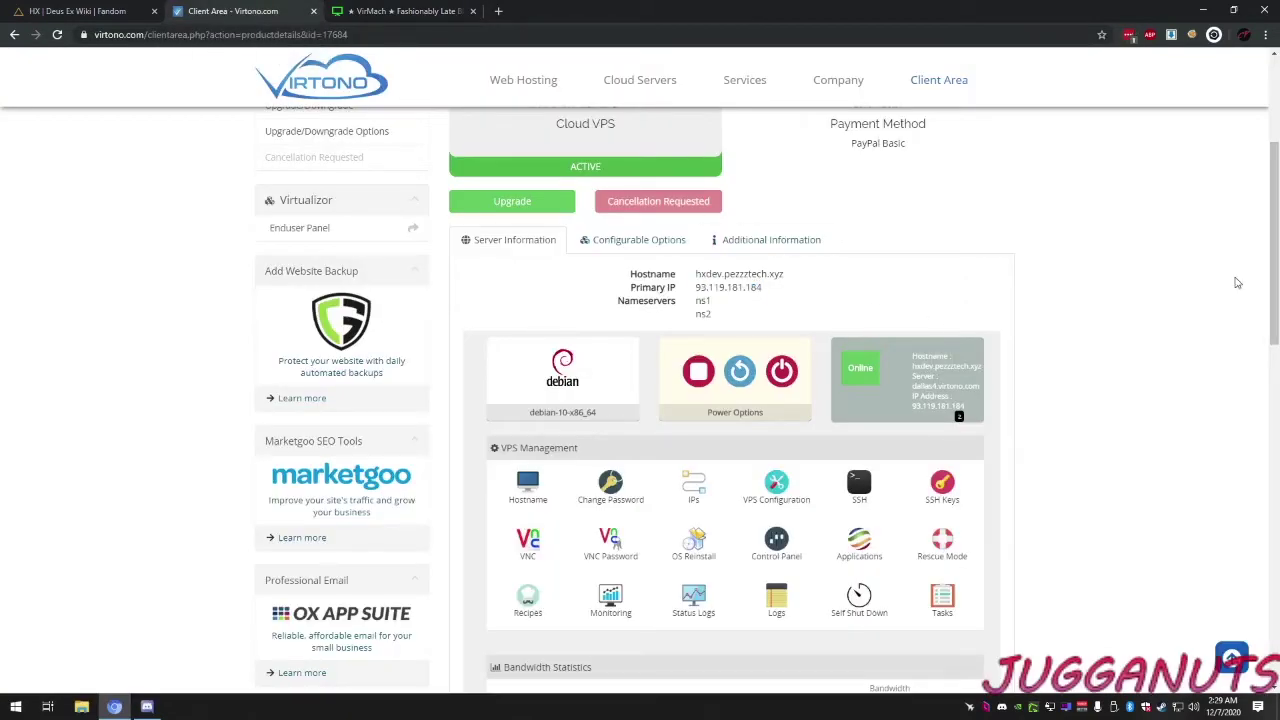
scroll(1037, 344, "down", 3)
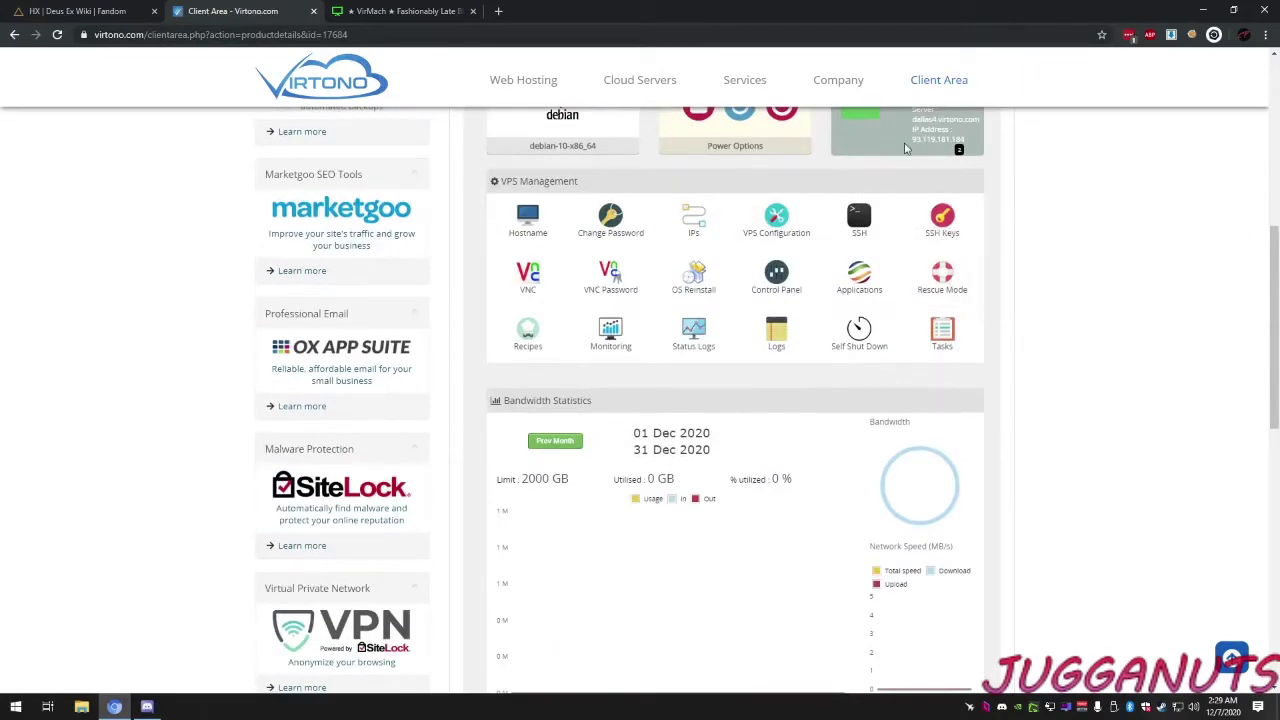
scroll(863, 276, "up", 2)
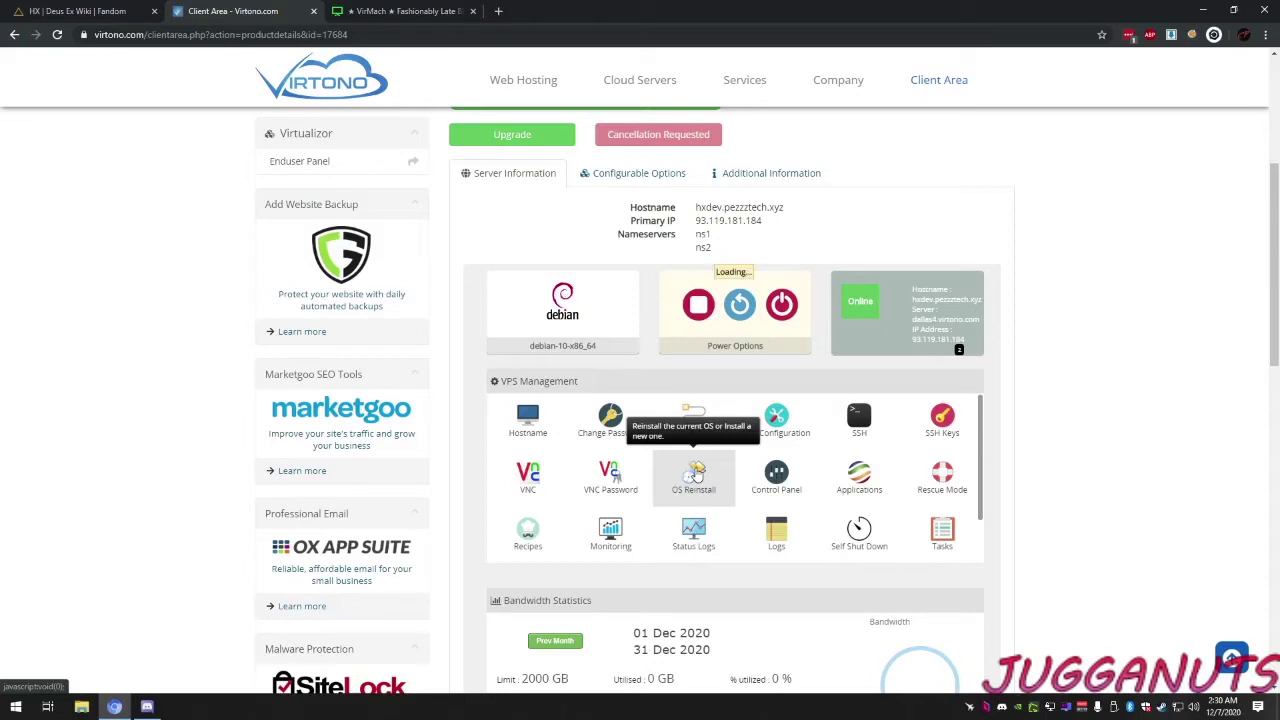
- Choose debian-10-x86_64 as the OS to reinstall on the VPS
left_click(697, 474)
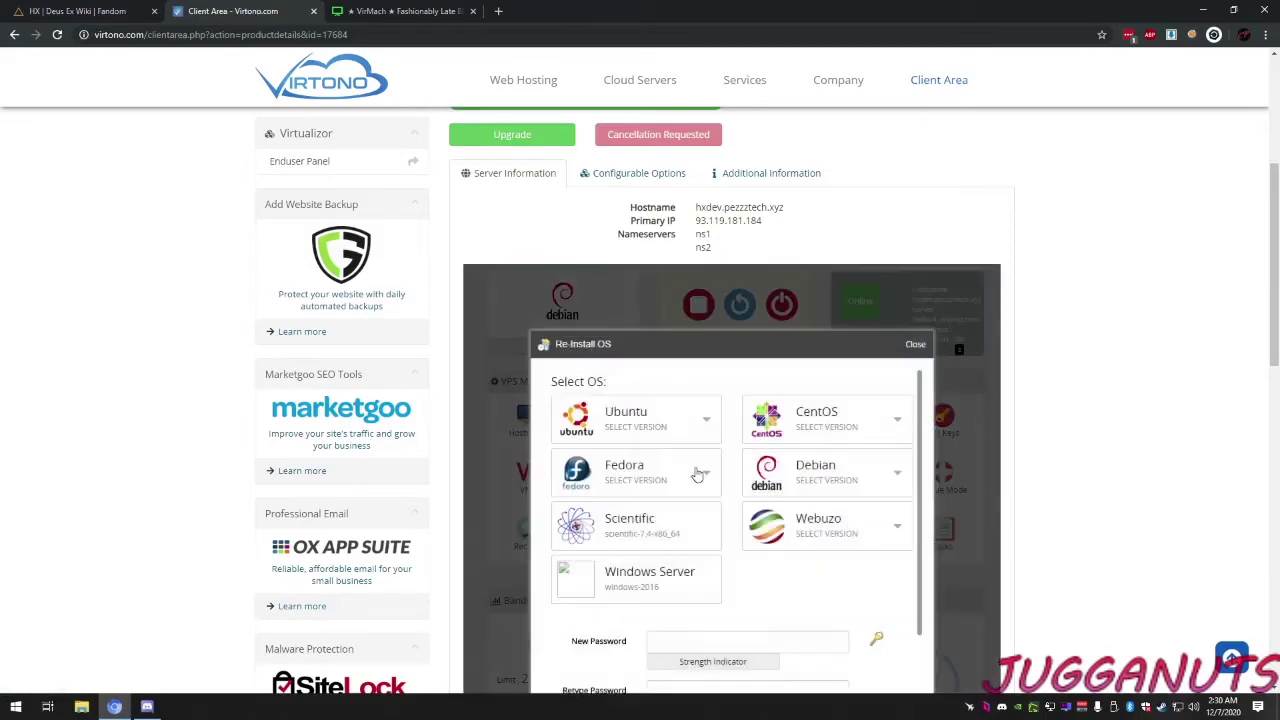
scroll(720, 451, "down", 1)
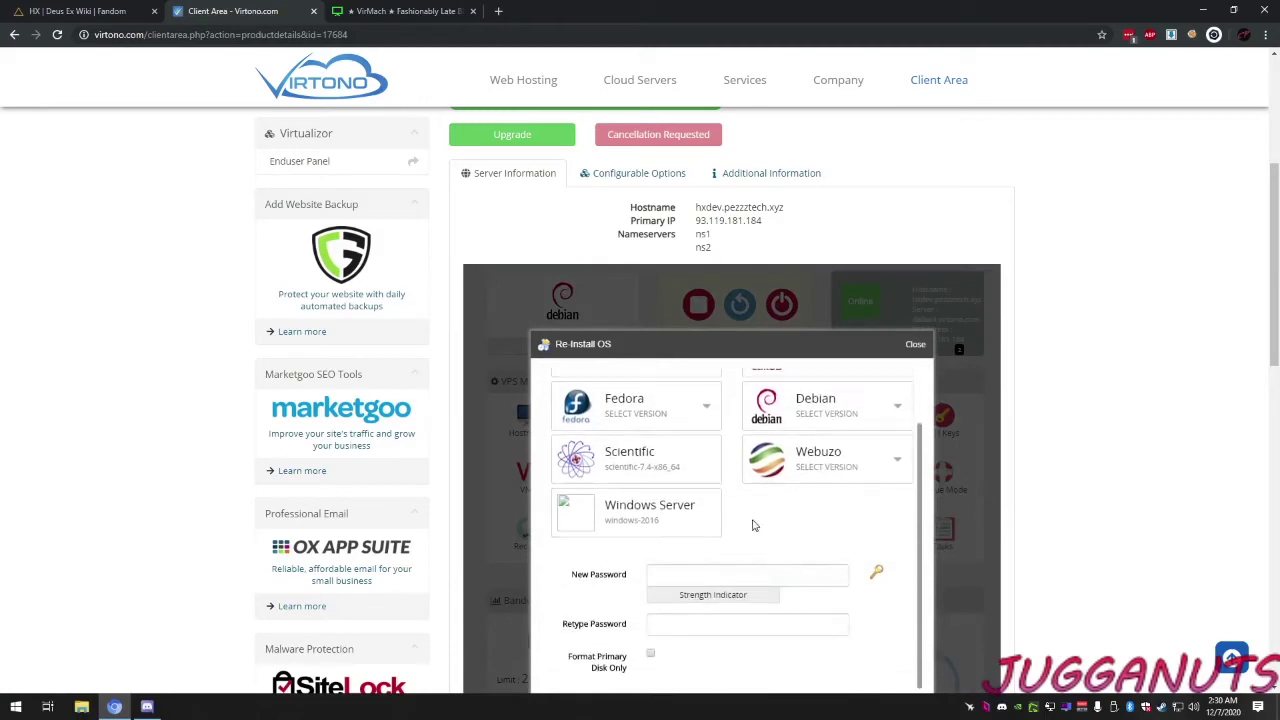
left_click(851, 429)
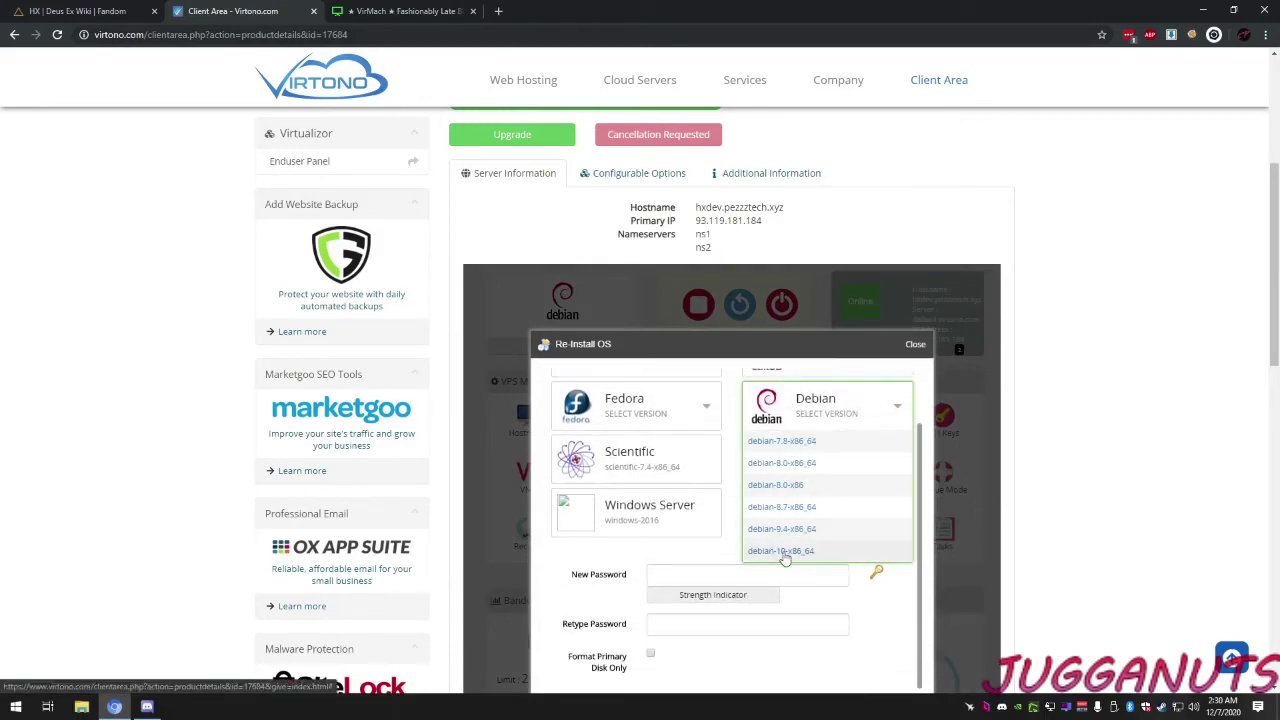
left_click(785, 553)
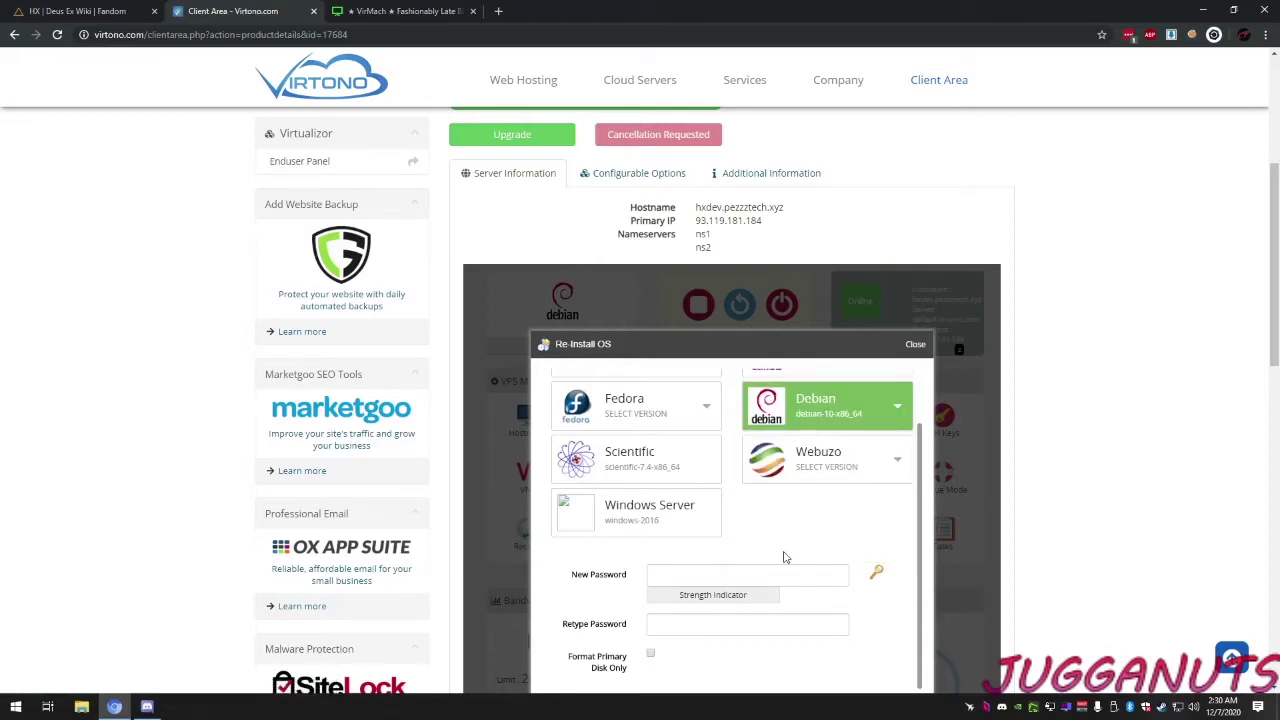
scroll(837, 495, "up", 1)
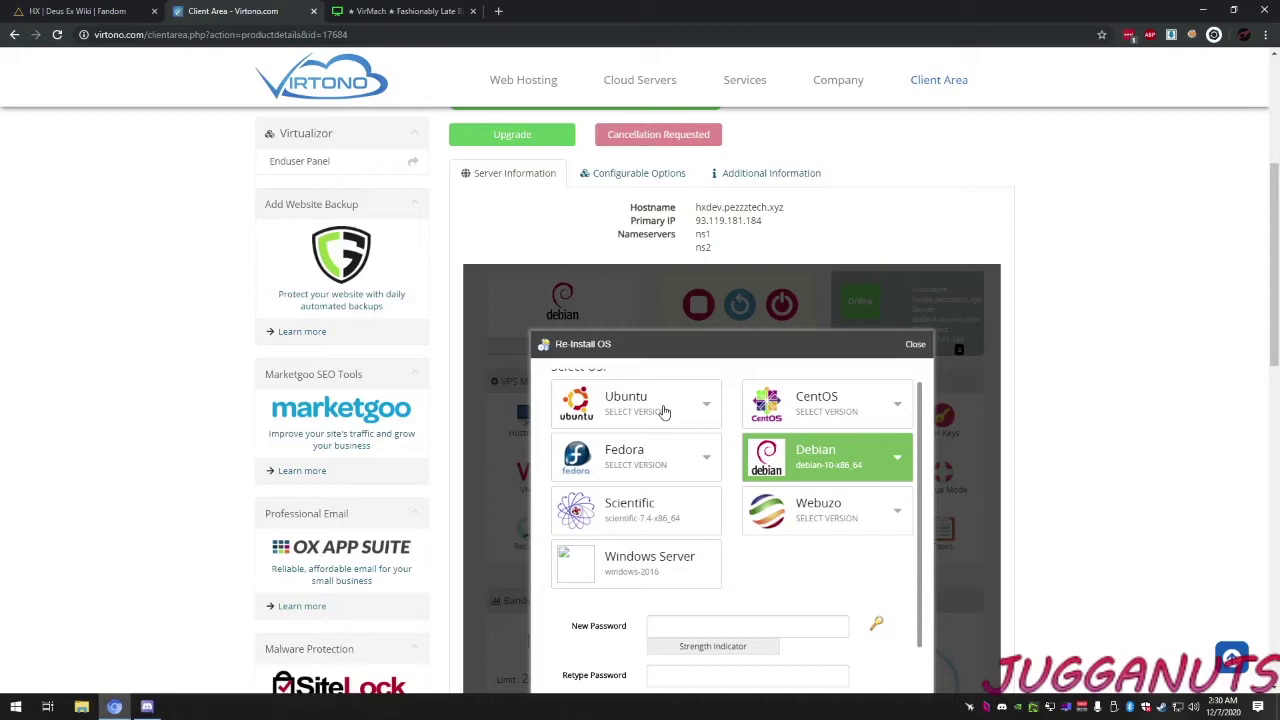
scroll(663, 412, "down", 3)
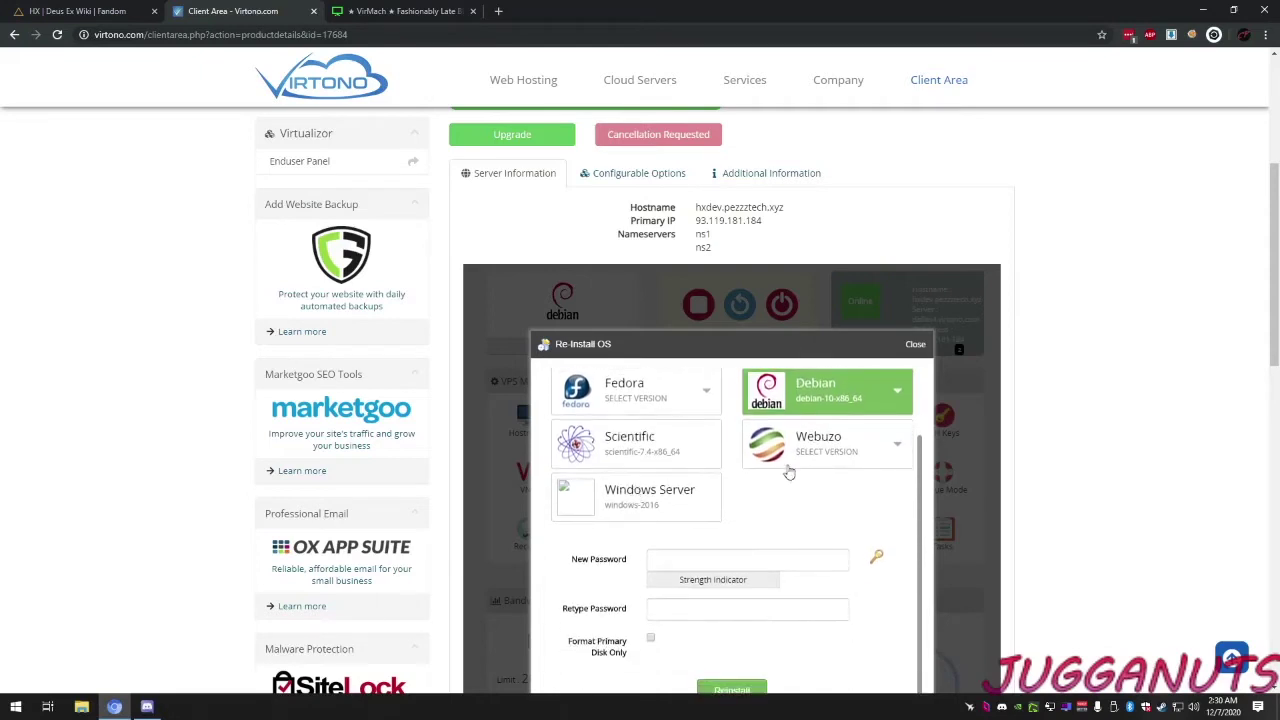
- Enter the new root password twice, then start and confirm the VPS rebuild
left_click(684, 358)
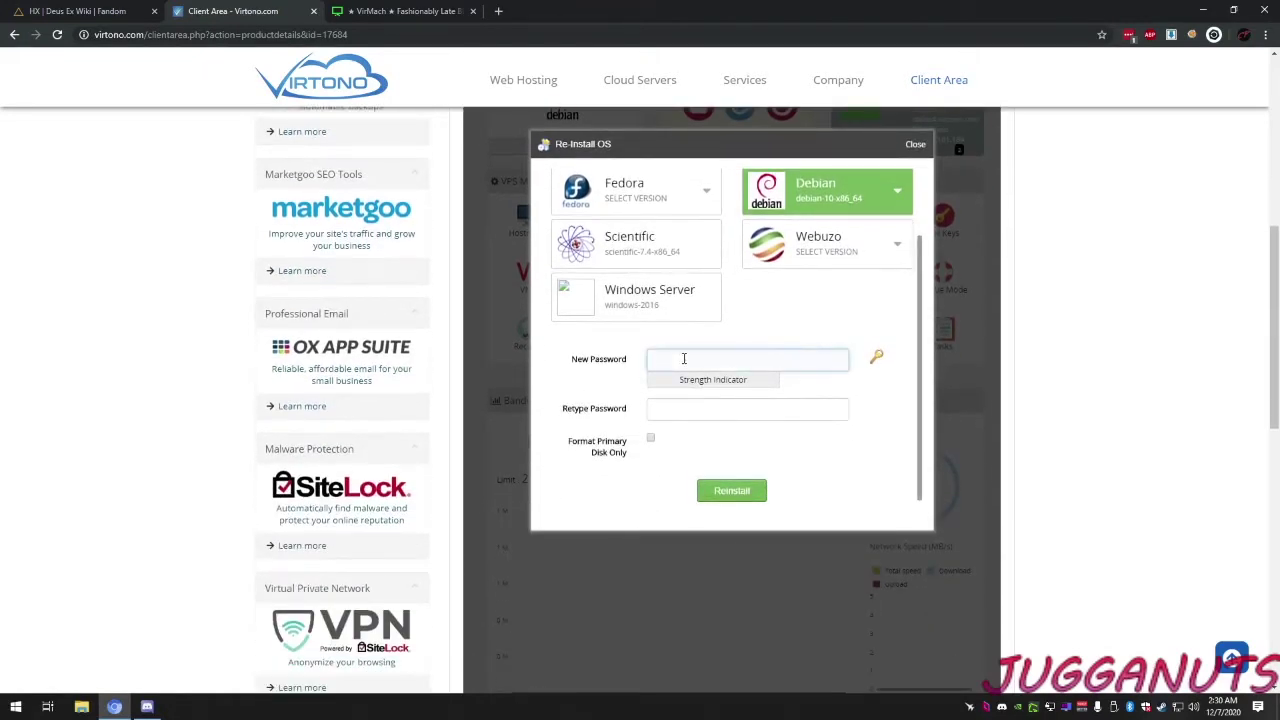
type("••••")
key("BackSpace")
key("BackSpace")
key("BackSpace")
key("BackSpace")
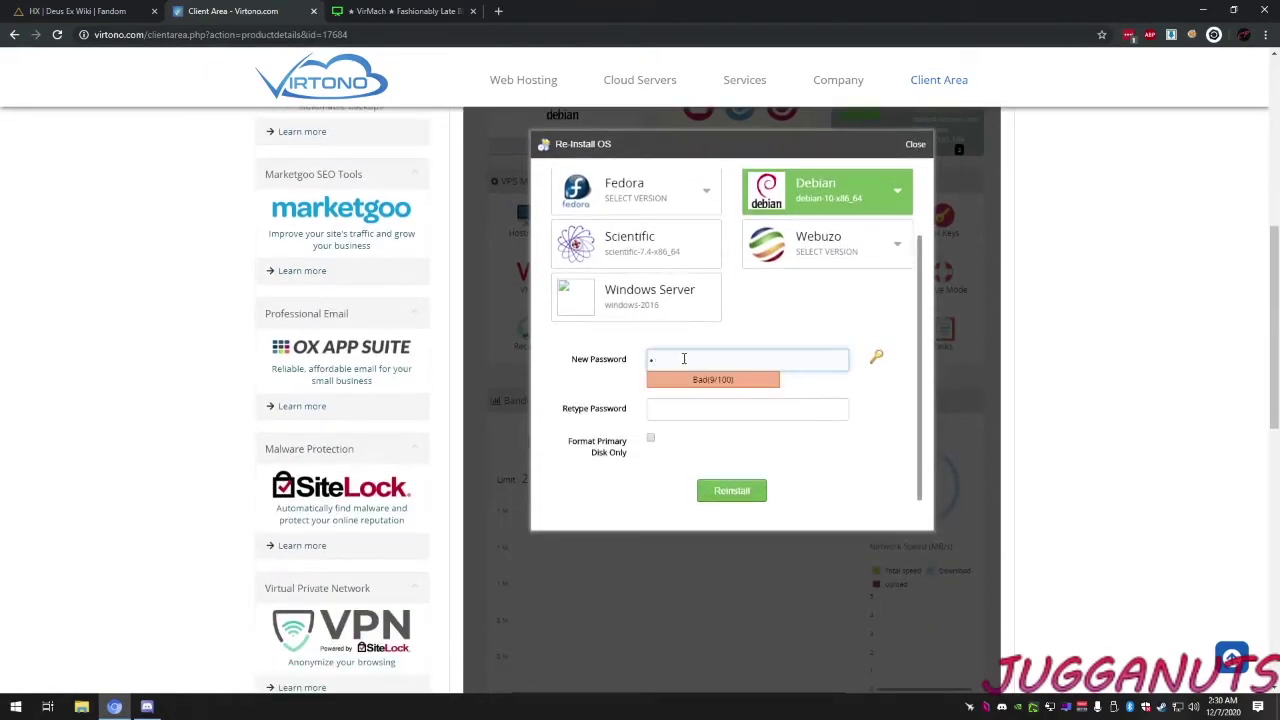
type("••••••••")
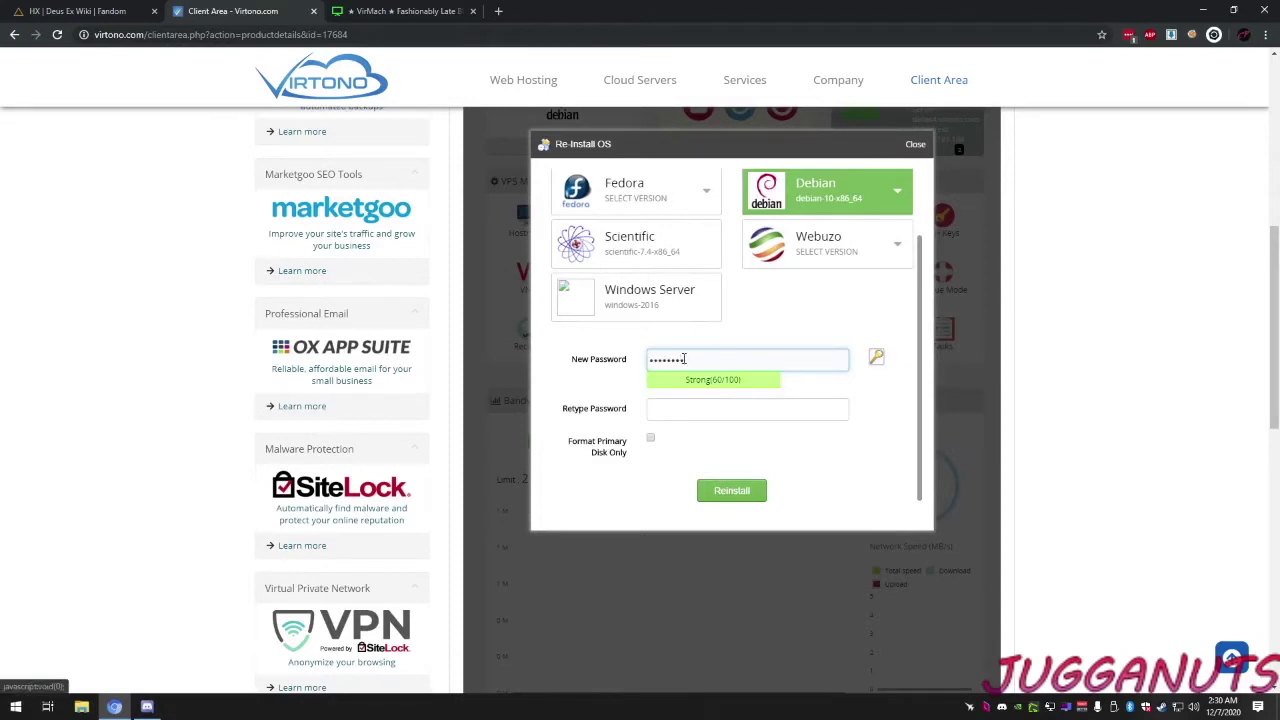
left_click(710, 410)
type("•••")
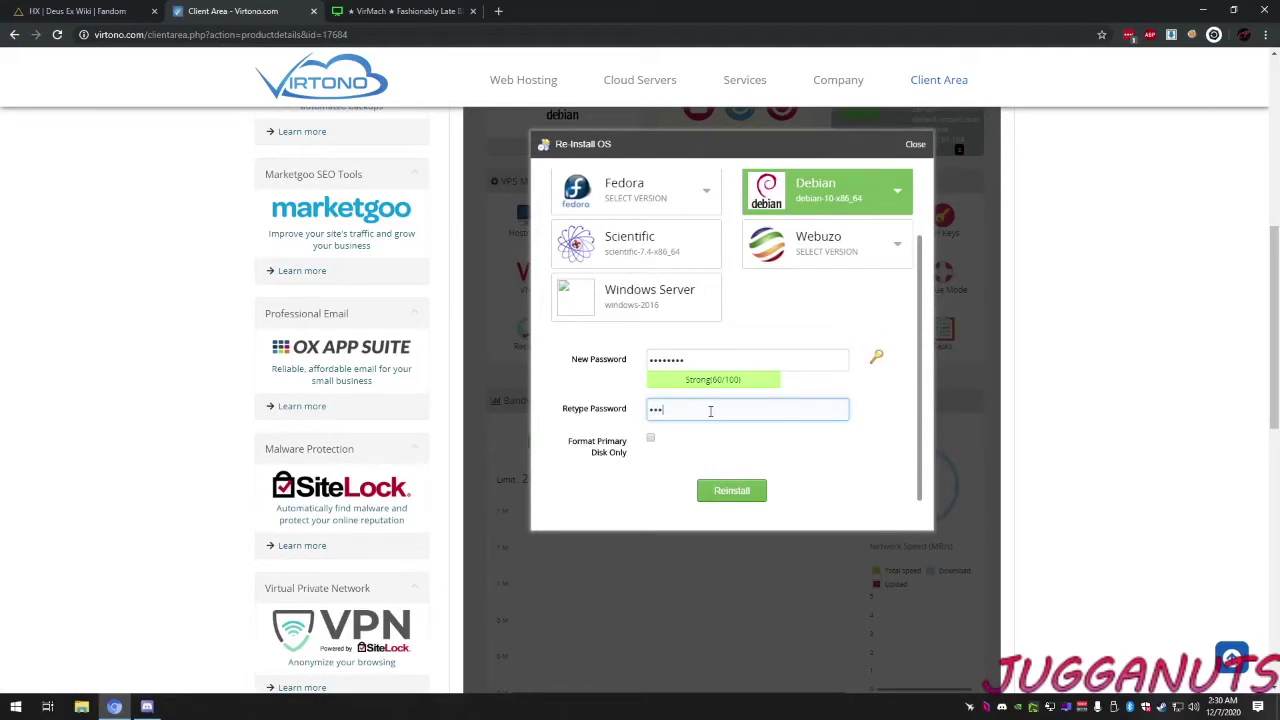
type("•••••")
left_click(735, 491)
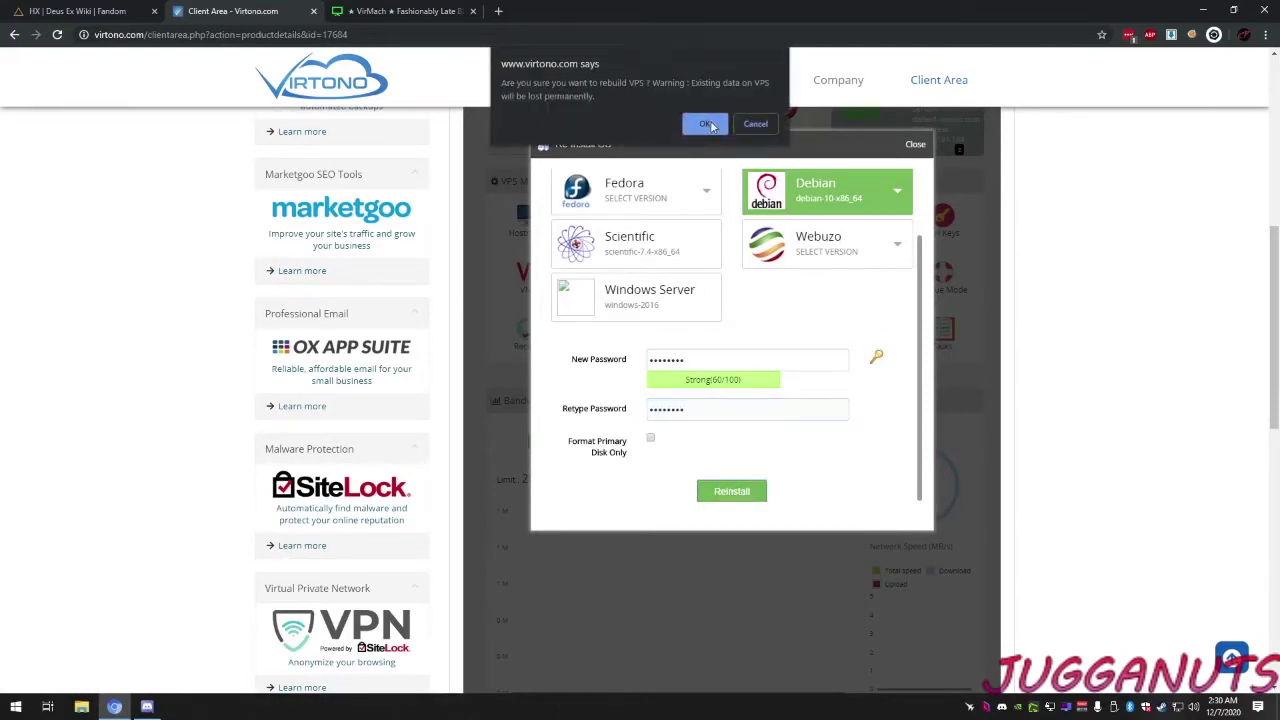
left_click(712, 126)
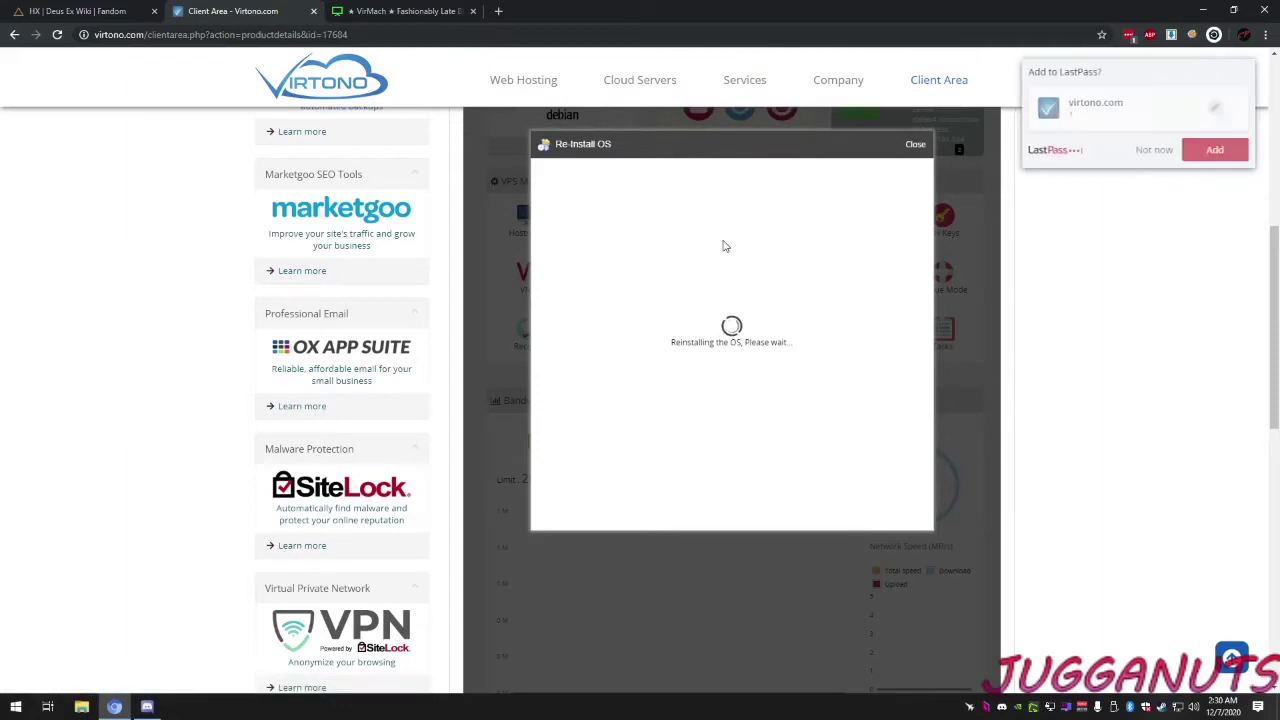
- Dismiss the finished reinstall alert and scroll back to the top of the VPS page
left_click(755, 112)
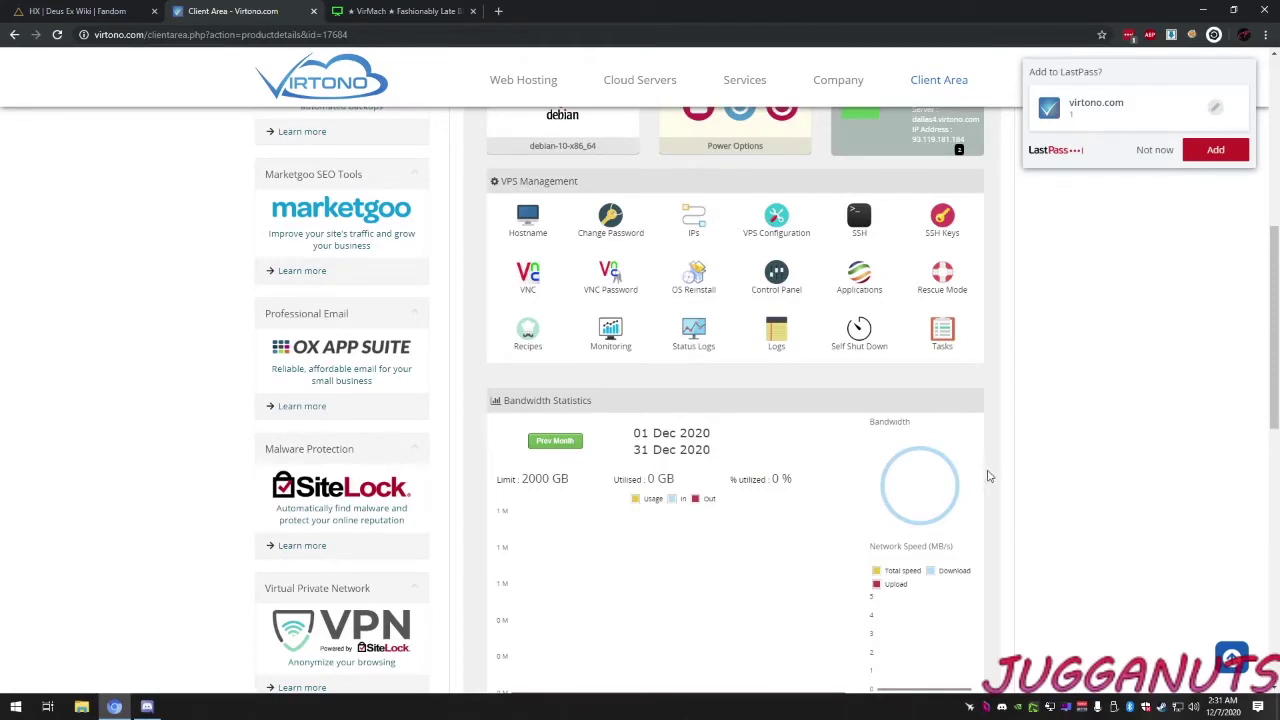
scroll(1040, 510, "up", 2)
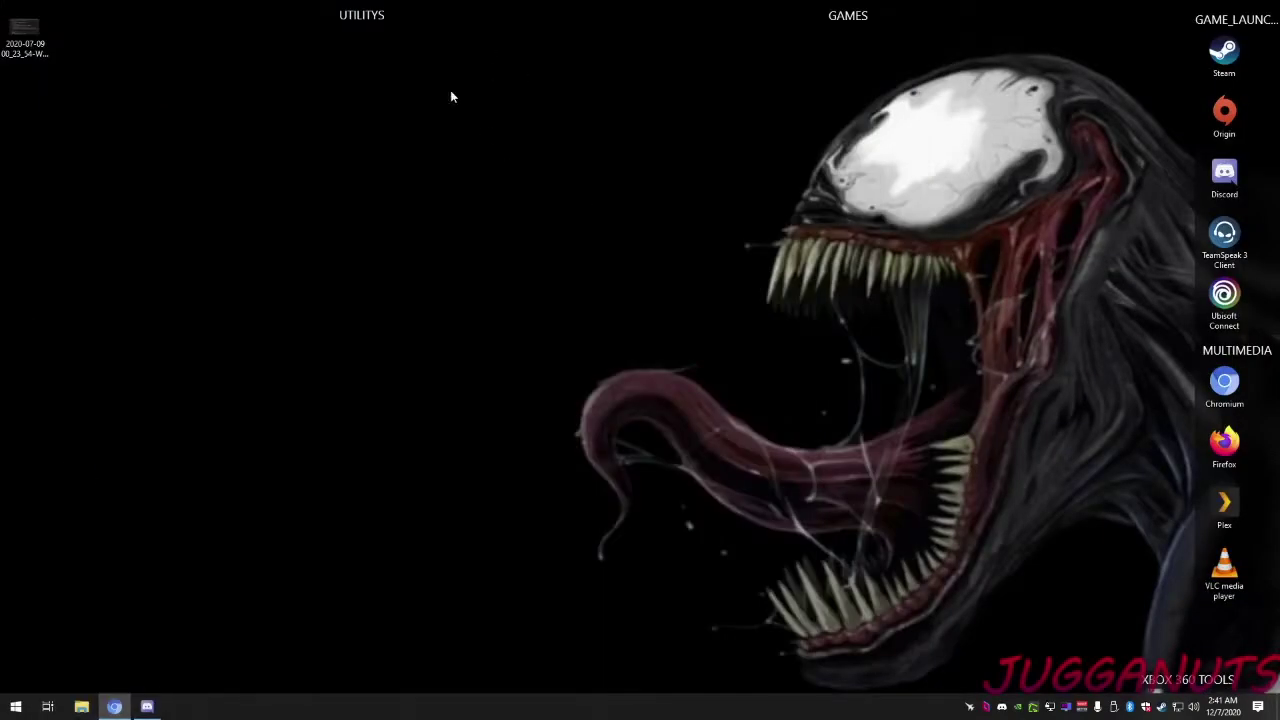
- Launch KiTTY and clear the wrongly pasted text from the Host Name field
mouse_move(406, 14)
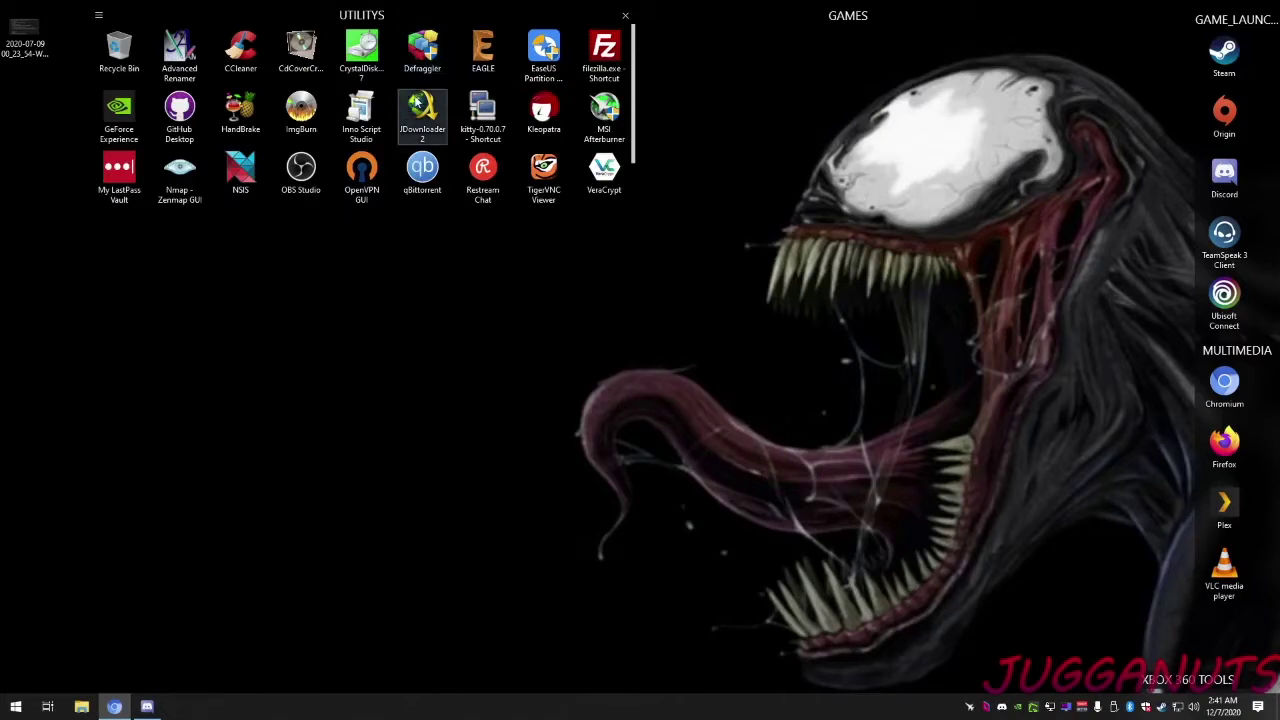
double_click(487, 128)
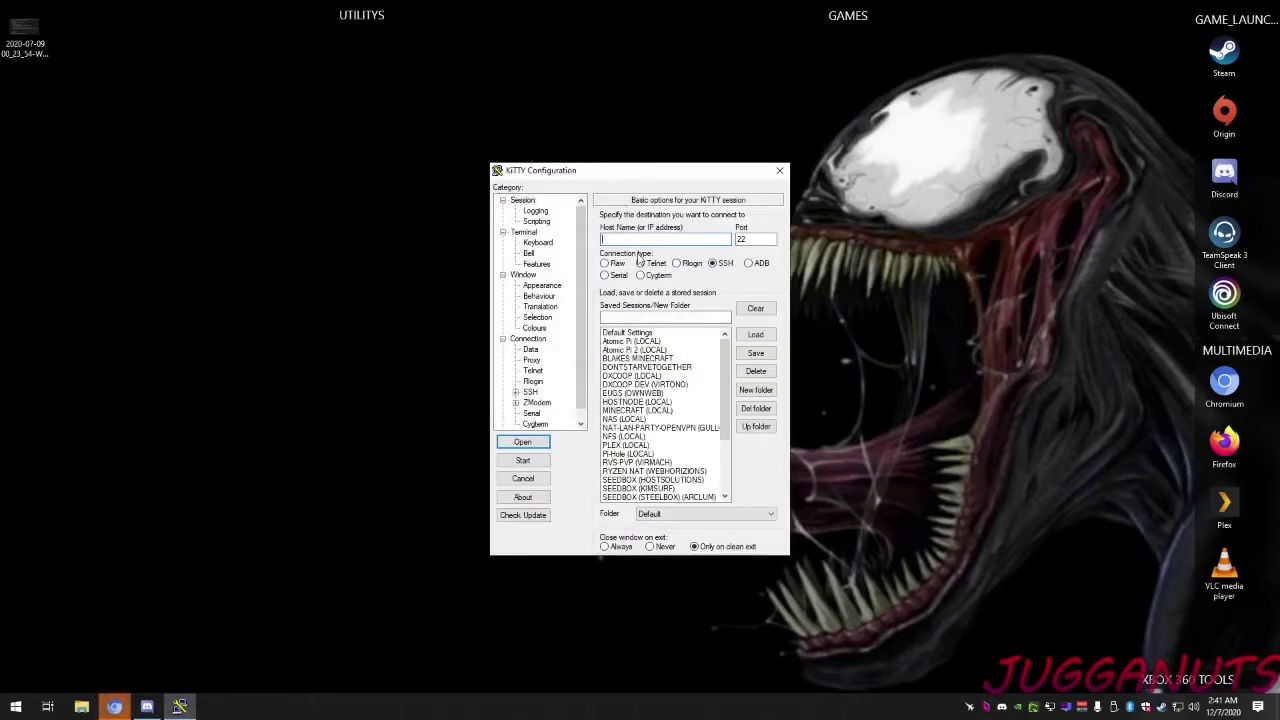
right_click(657, 240)
left_click(700, 302)
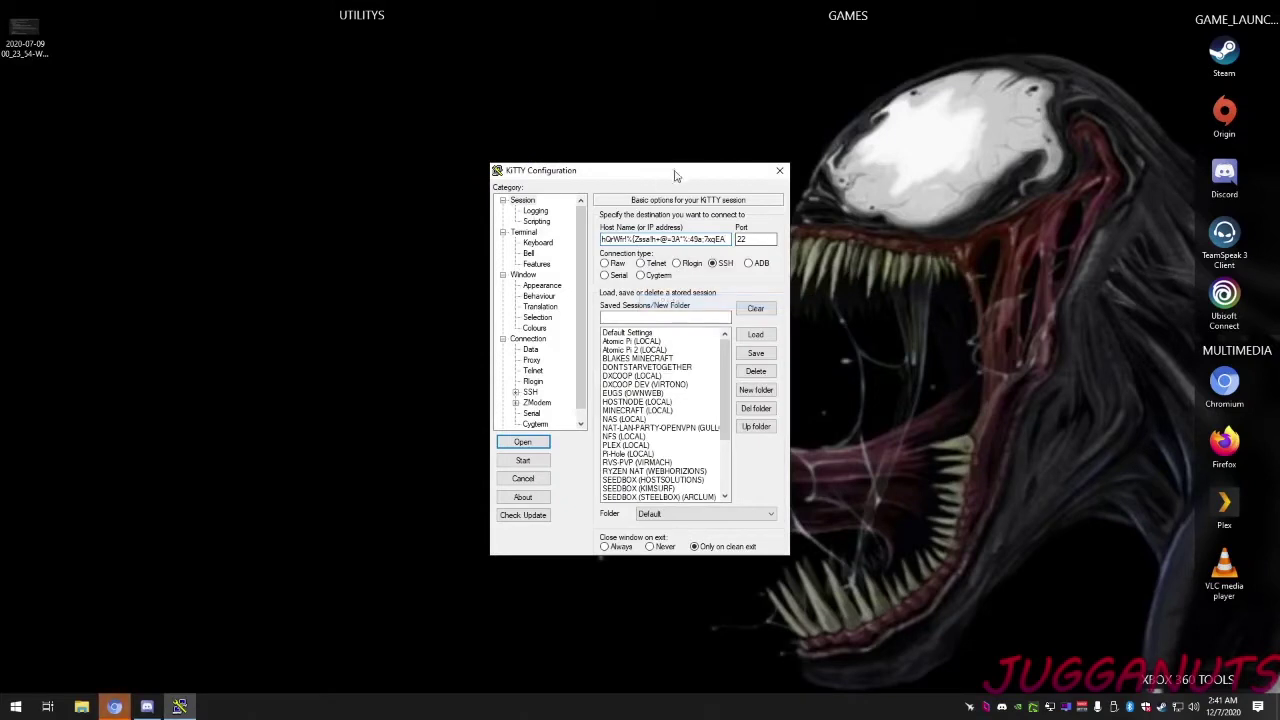
double_click(715, 238)
key("BackSpace")
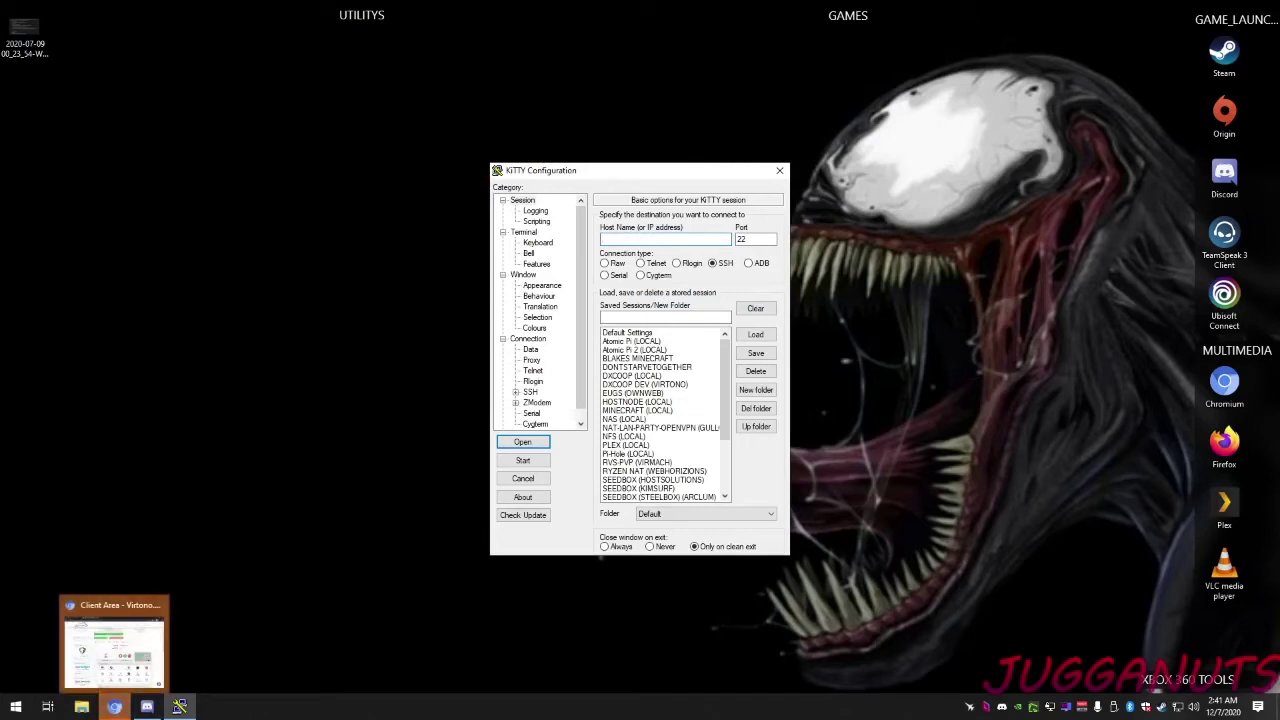
- Paste 93.119.181.184 as the host name and open the SSH connection on port 22
left_click(115, 707)
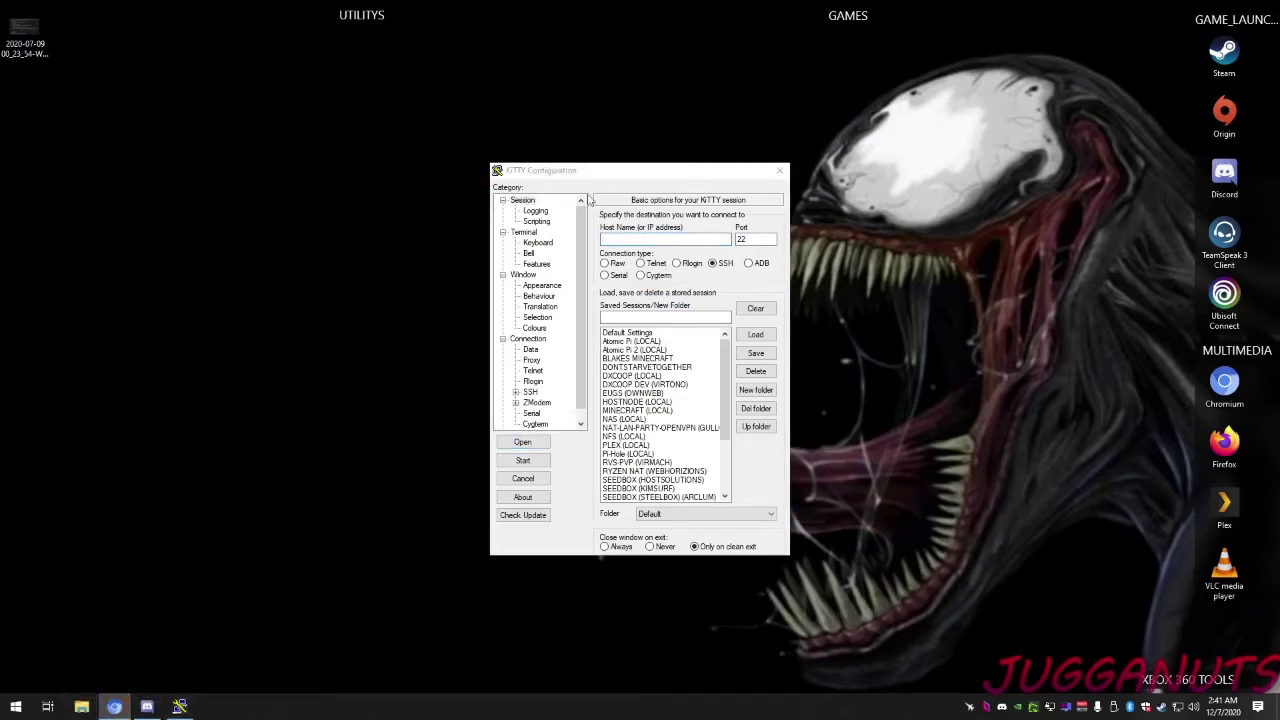
right_click(636, 240)
left_click(676, 298)
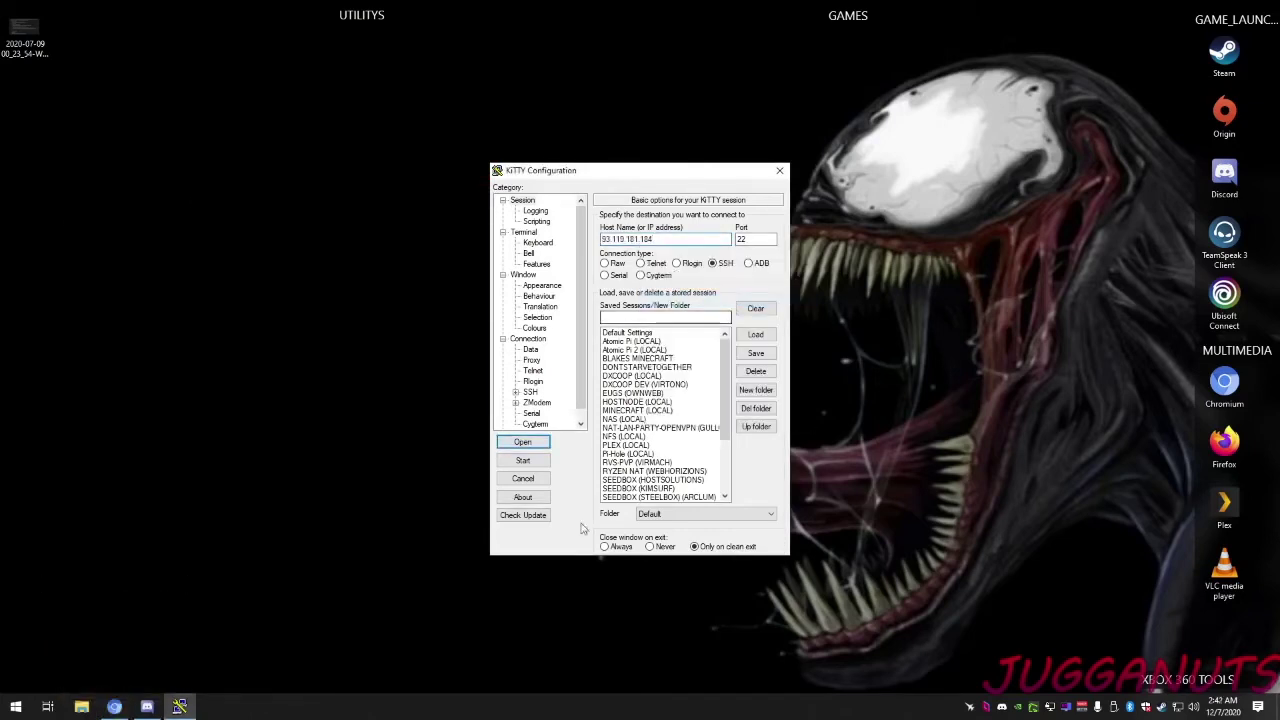
left_click(522, 442)
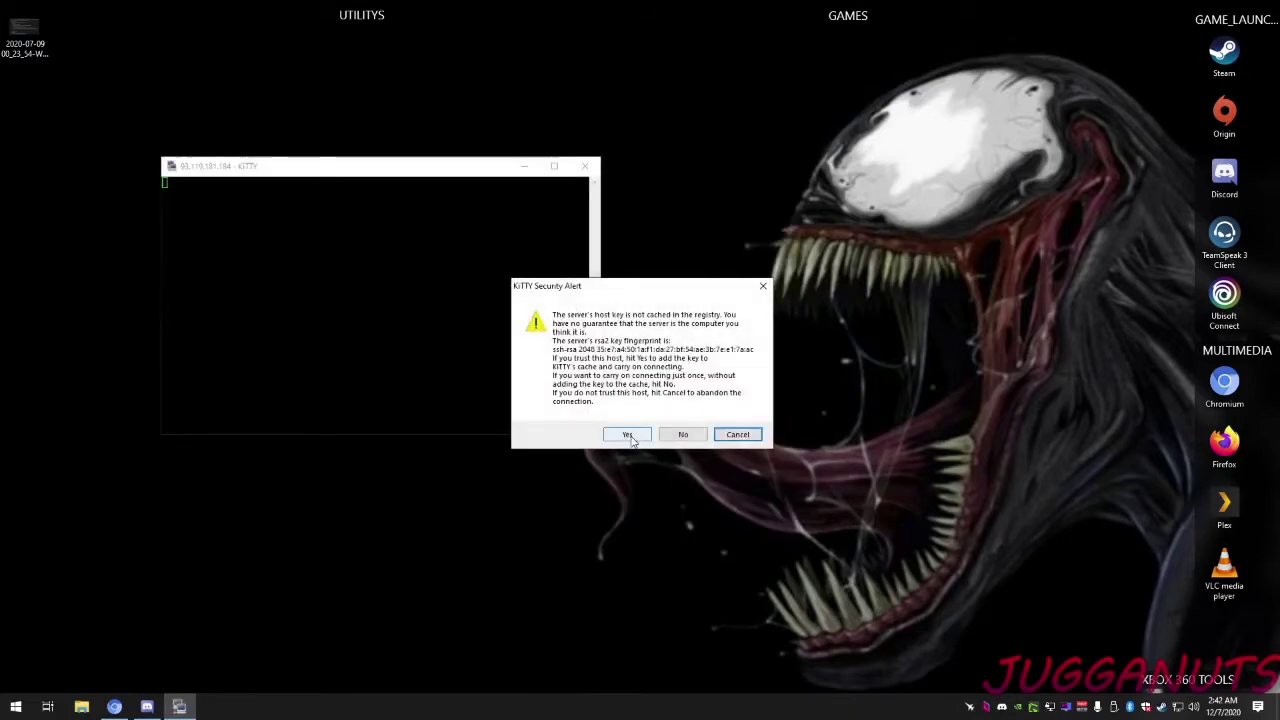
- Accept the server's host key, log in as root, and maximize the terminal window
left_click(627, 434)
left_click_drag(368, 172, 869, 114)
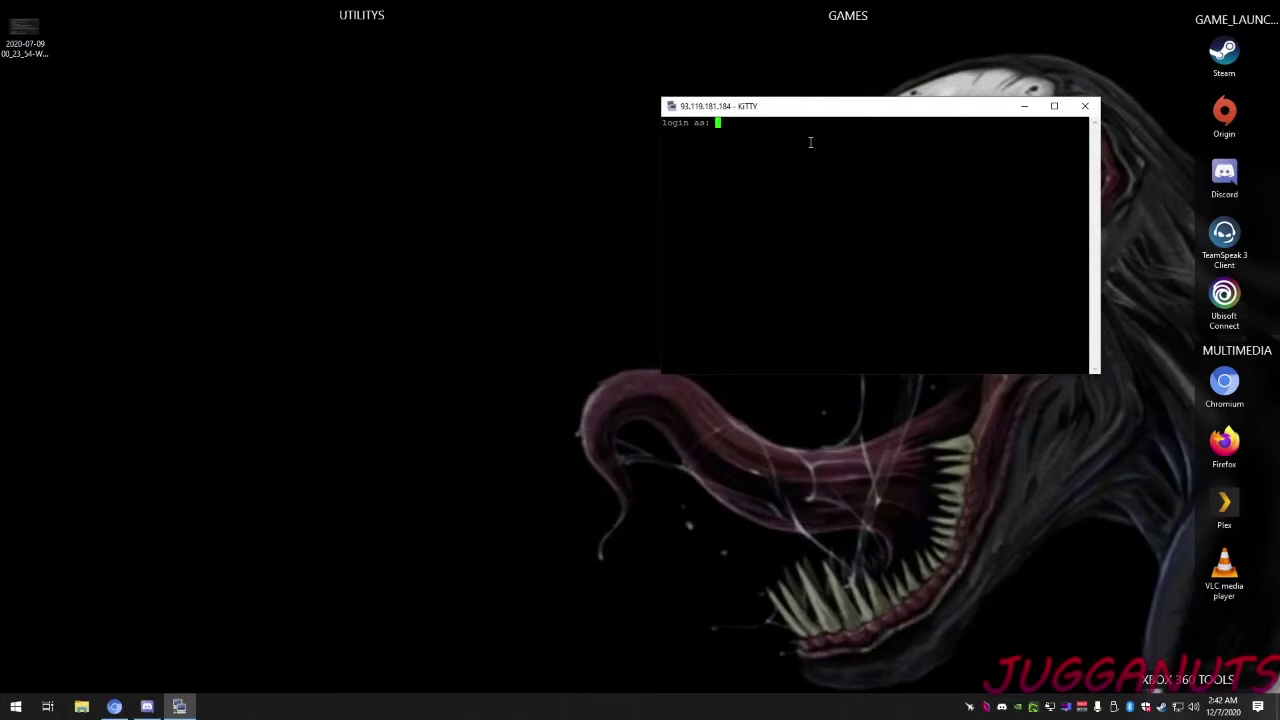
type("root")
key("Return")
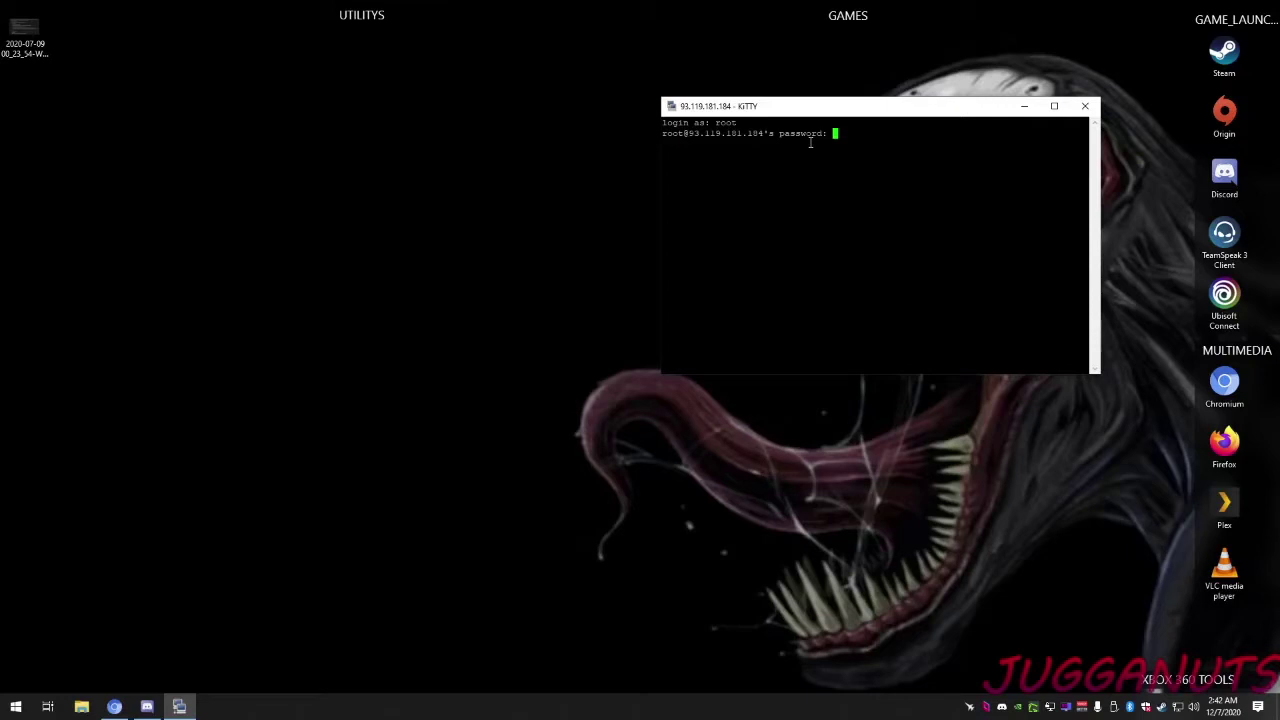
key("Return")
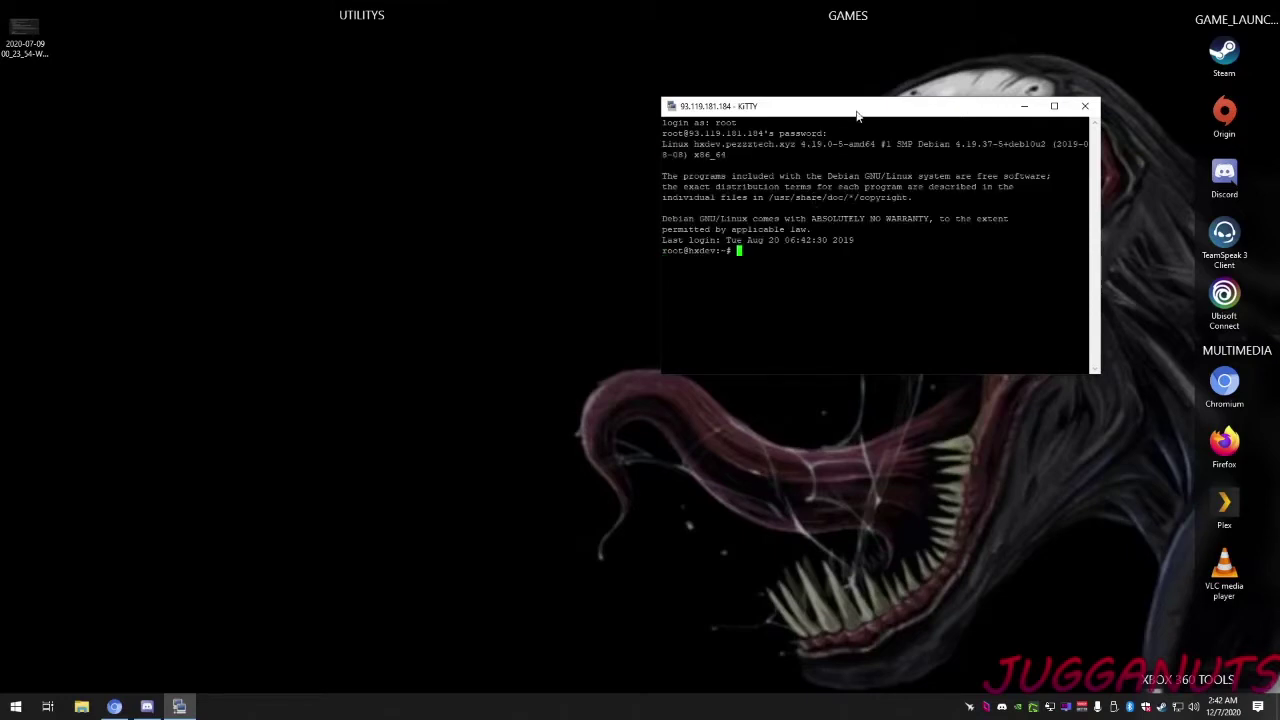
left_click_drag(857, 116, 753, 121)
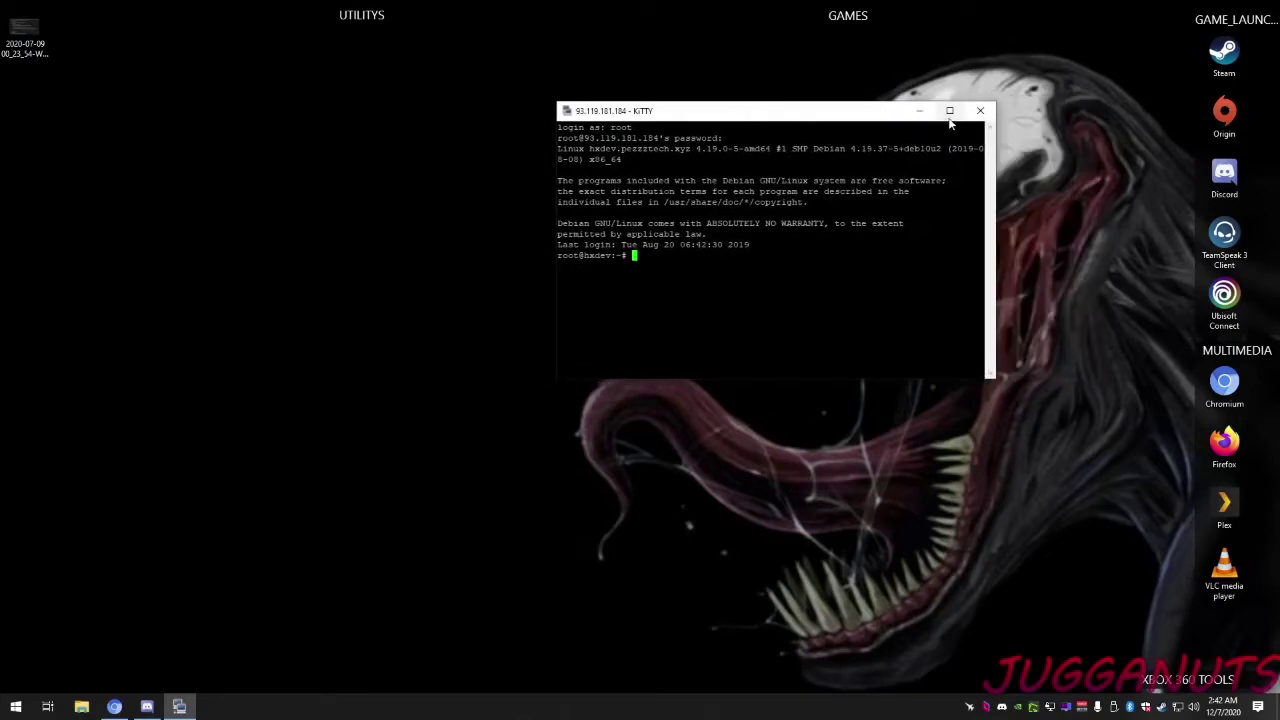
left_click(949, 111)
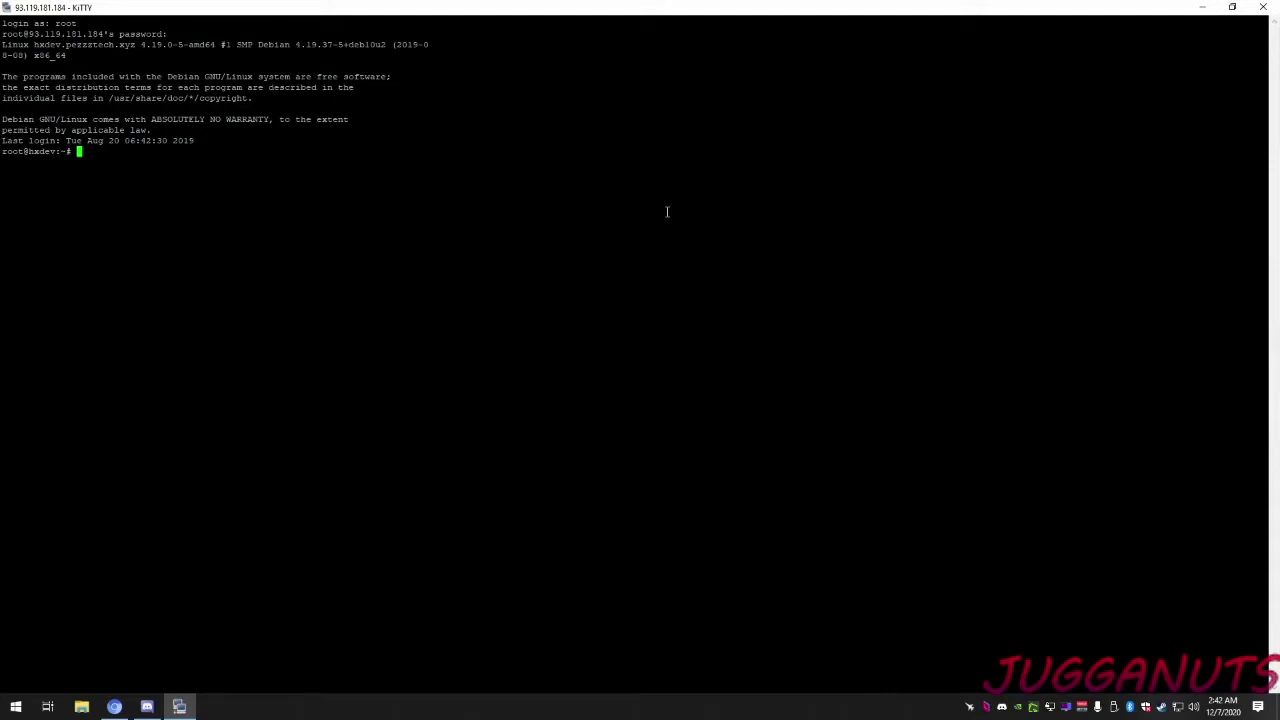
- Change the root password with passwd root, then run apt update, showing 103 upgradable packages
type("passwd root")
key("Return")
key("Return")
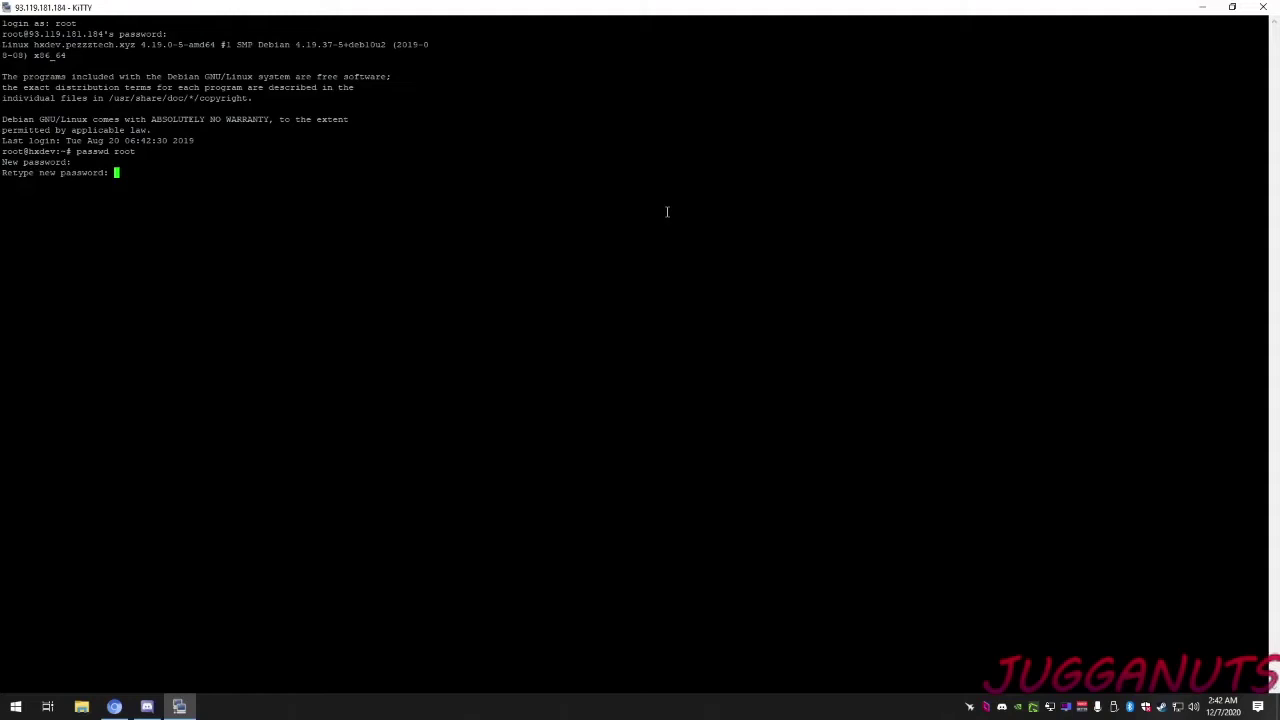
key("Return")
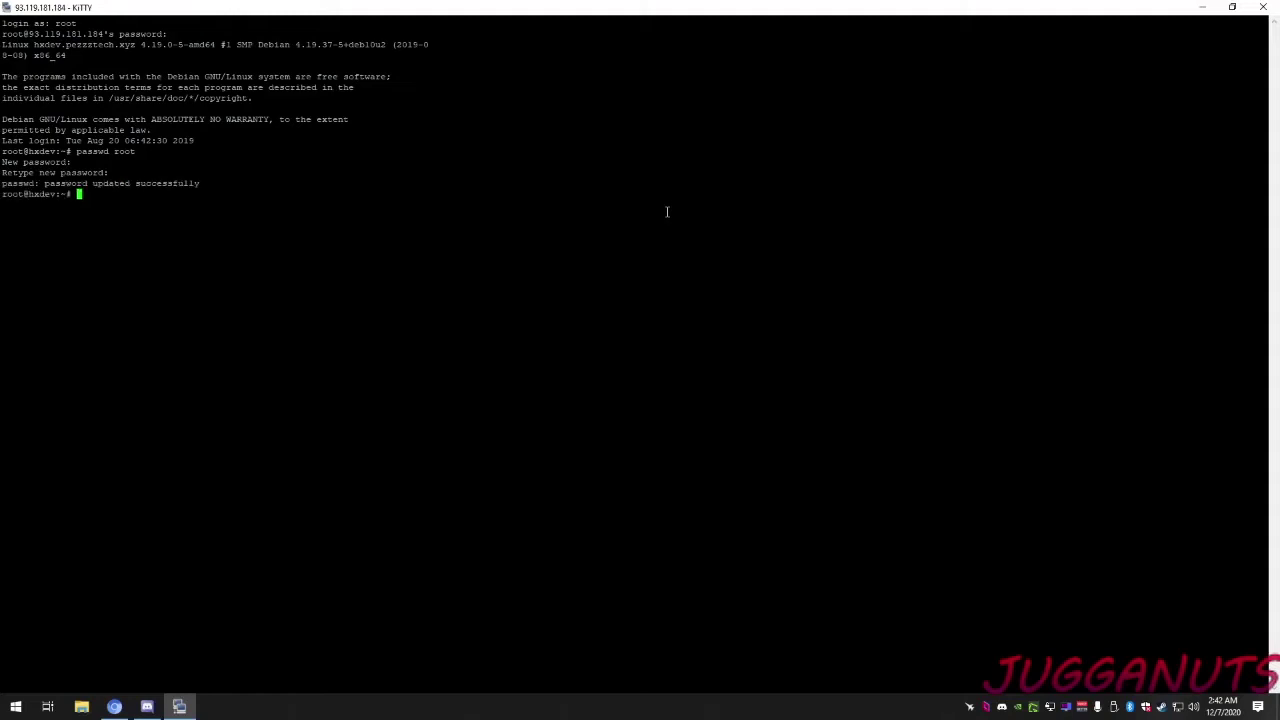
type("apt update")
key("Return")
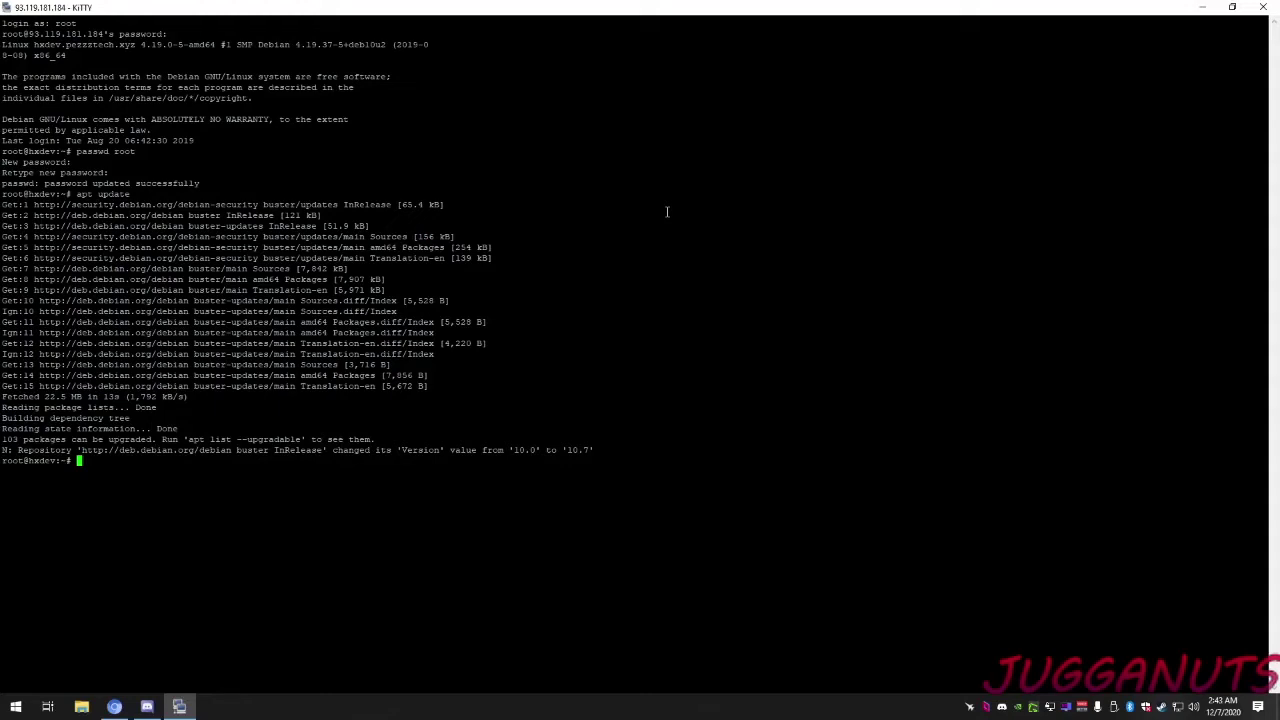
- Run apt upgrade, confirm it, and install the package maintainer's sshd_config version
key("Up")
key("BackSpace")
key("BackSpace")
key("BackSpace")
key("BackSpace")
type("grade")
key("Return")
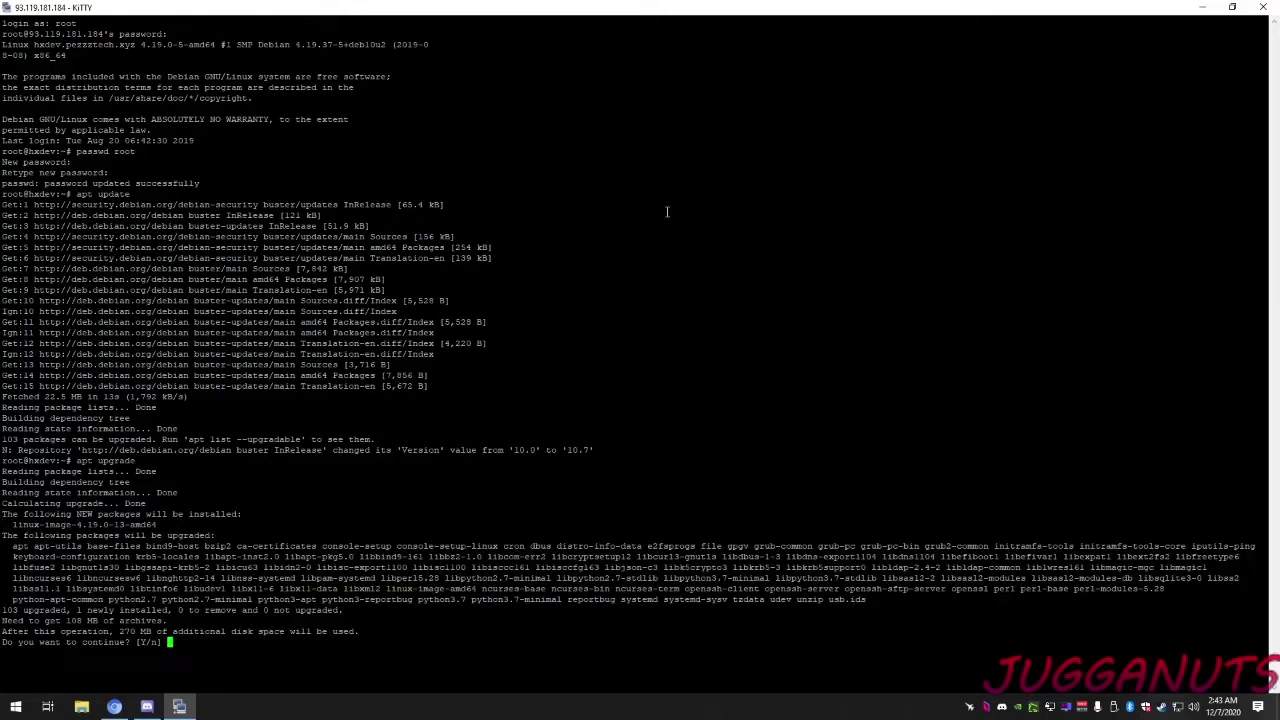
key("Return")
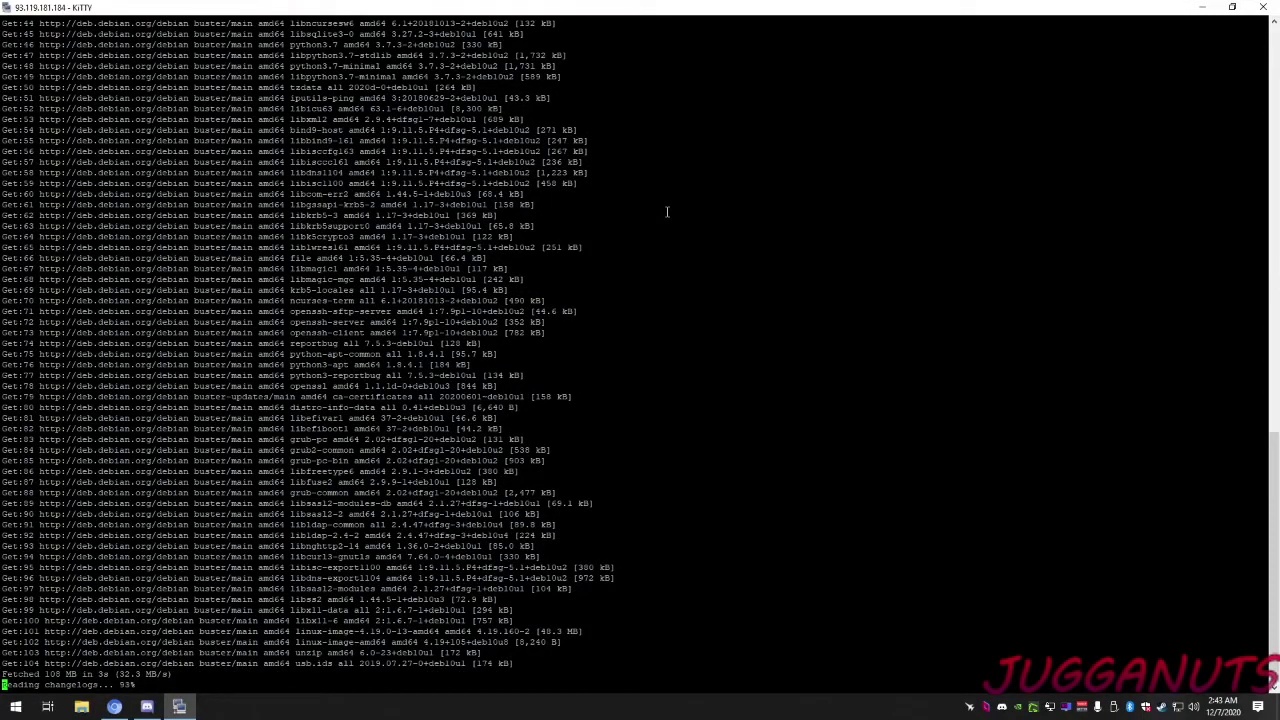
key("q")
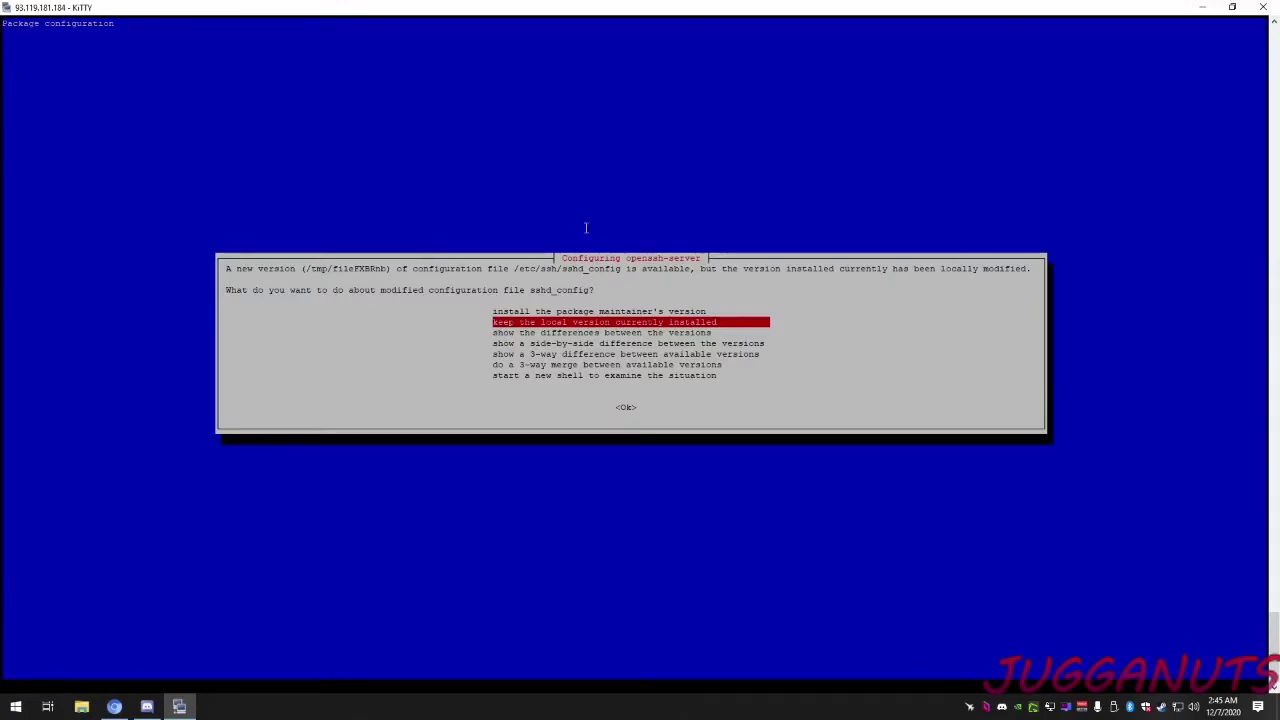
key("Up")
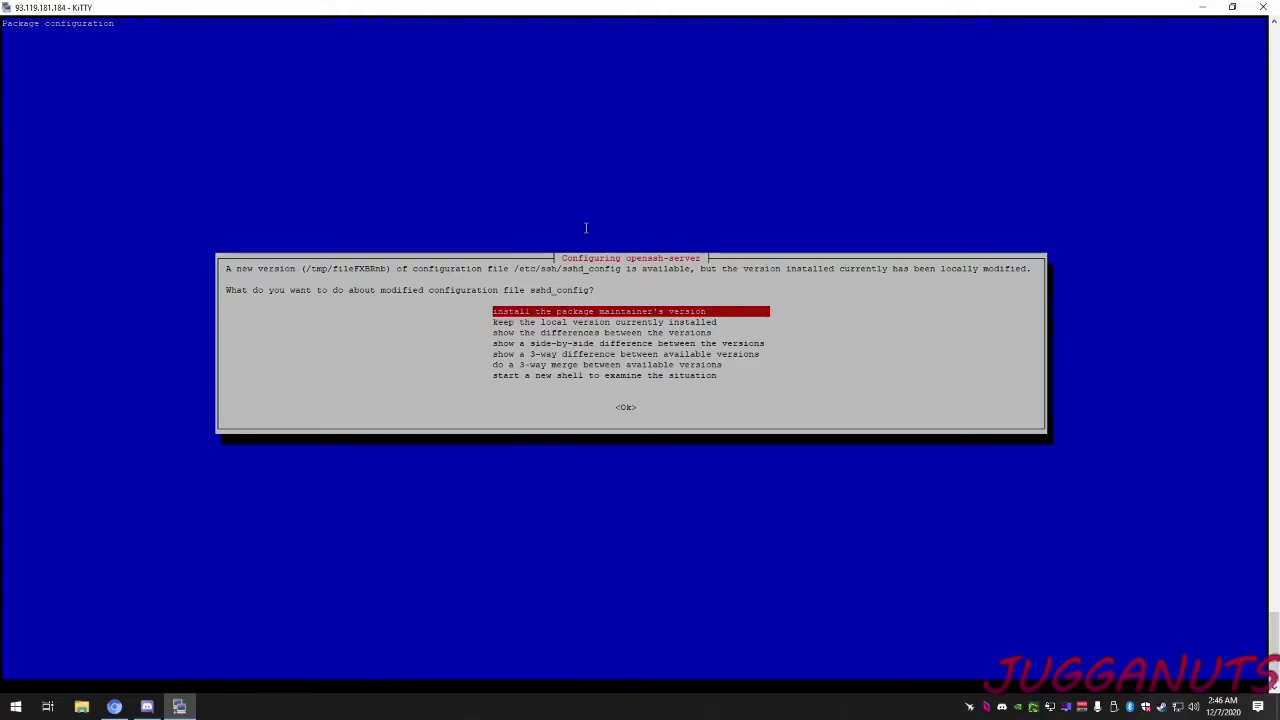
key("Return")
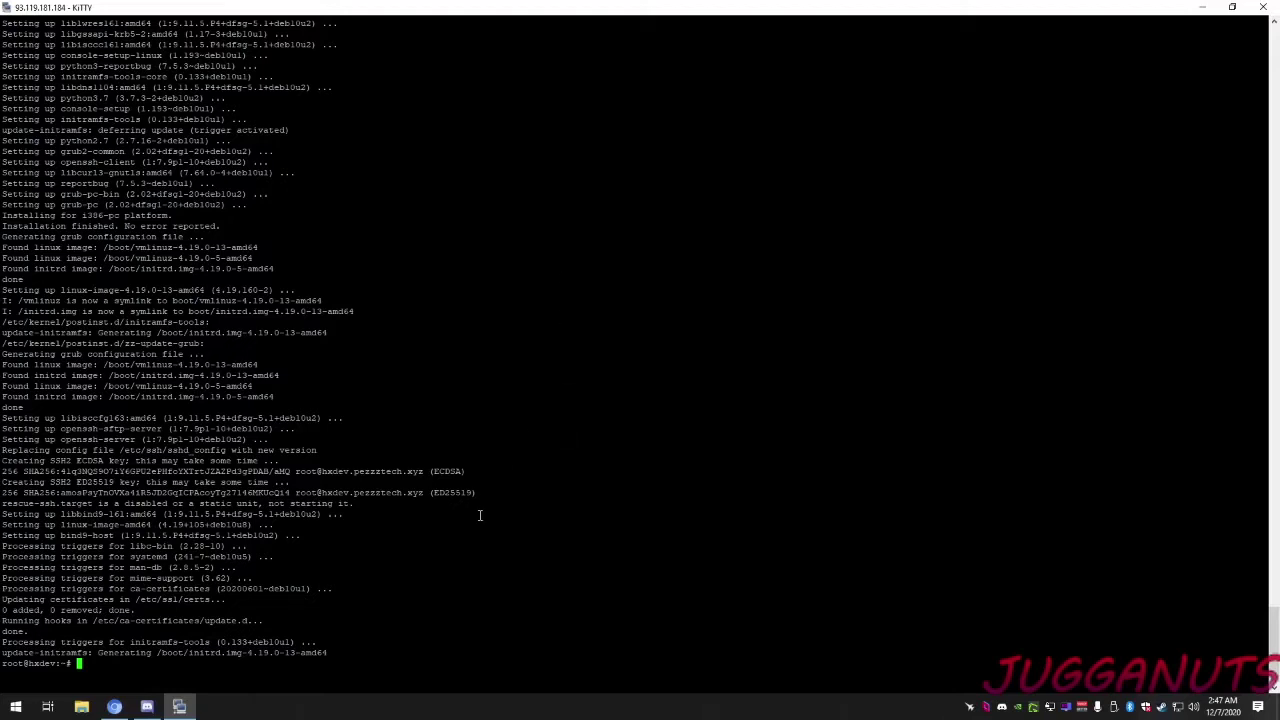
- Reboot the server and log back in as root
type("reboot")
key("Return")
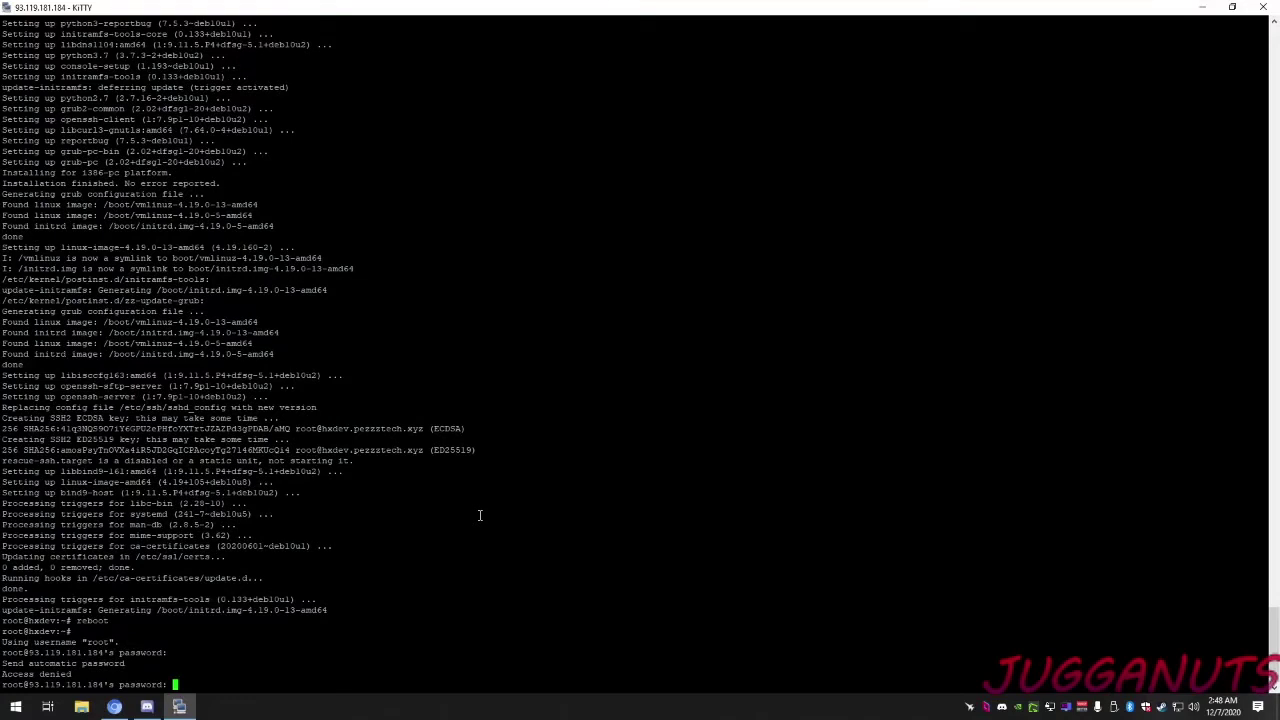
key("Return")
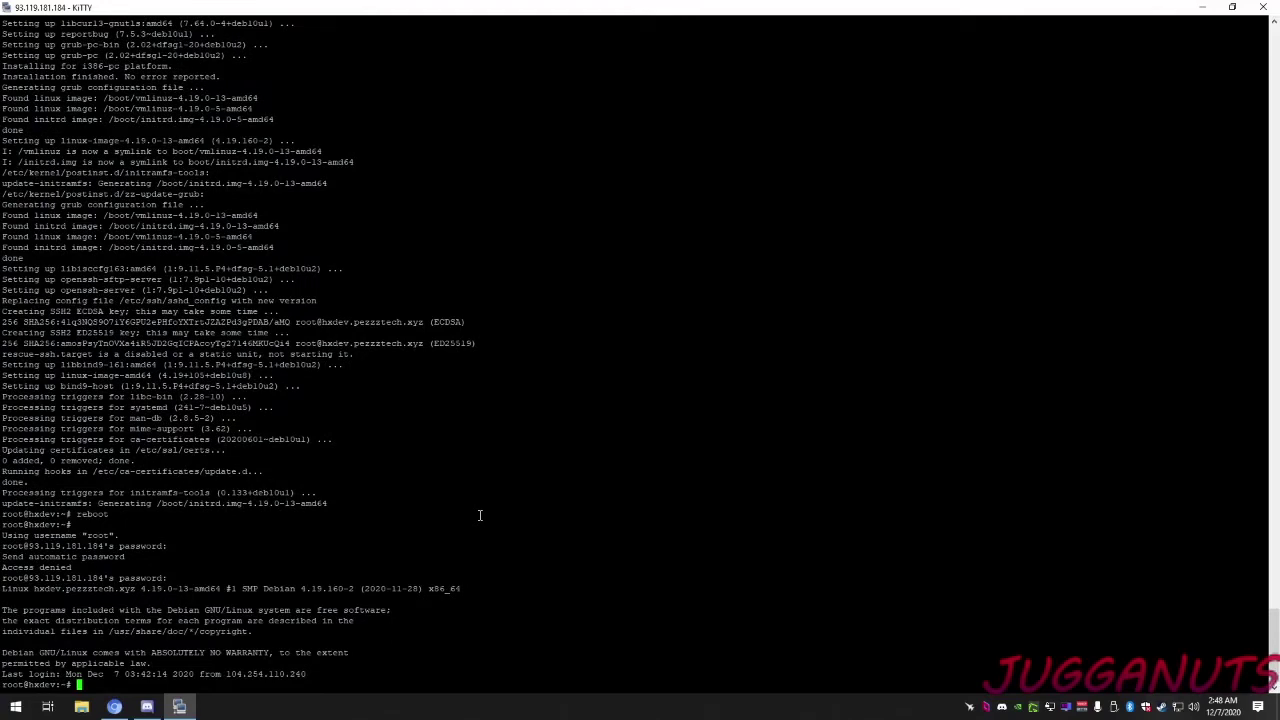
- Run uname -a to confirm the kernel is now 4.19.0-13-amd64
type("uname -u")
key("Return")
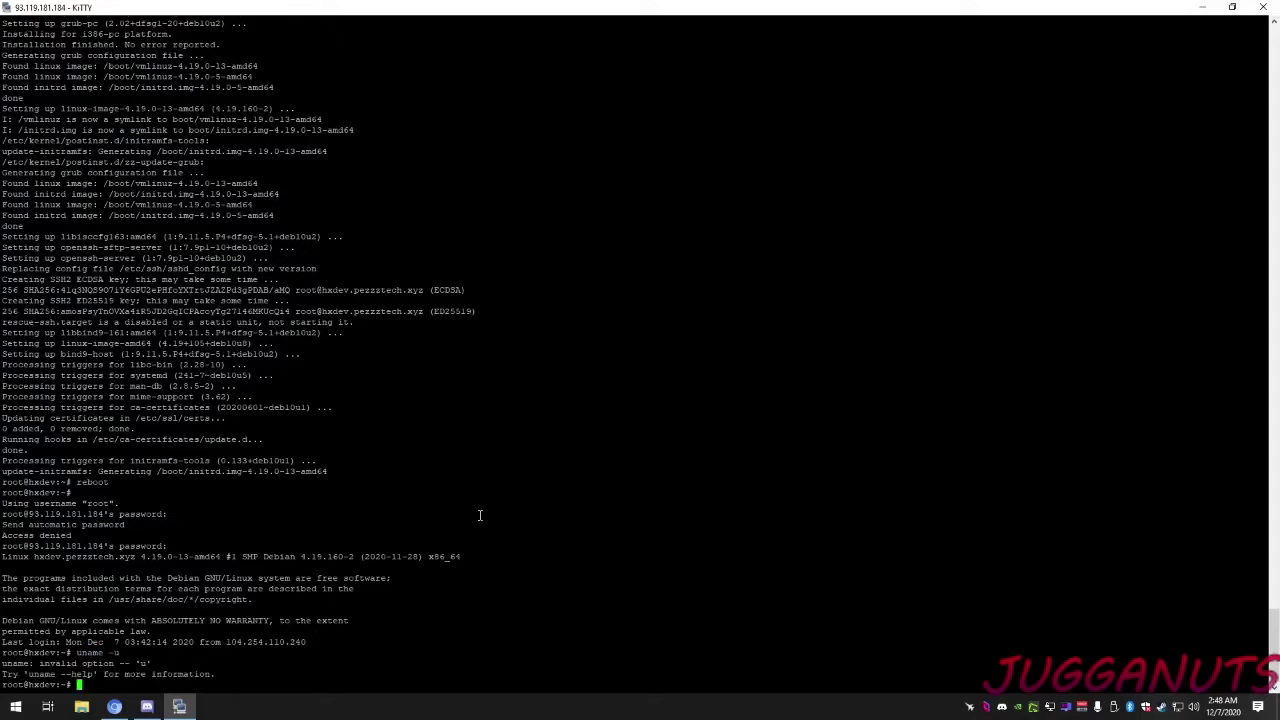
key("Up")
key("BackSpace")
type("ame -a")
key("Return")
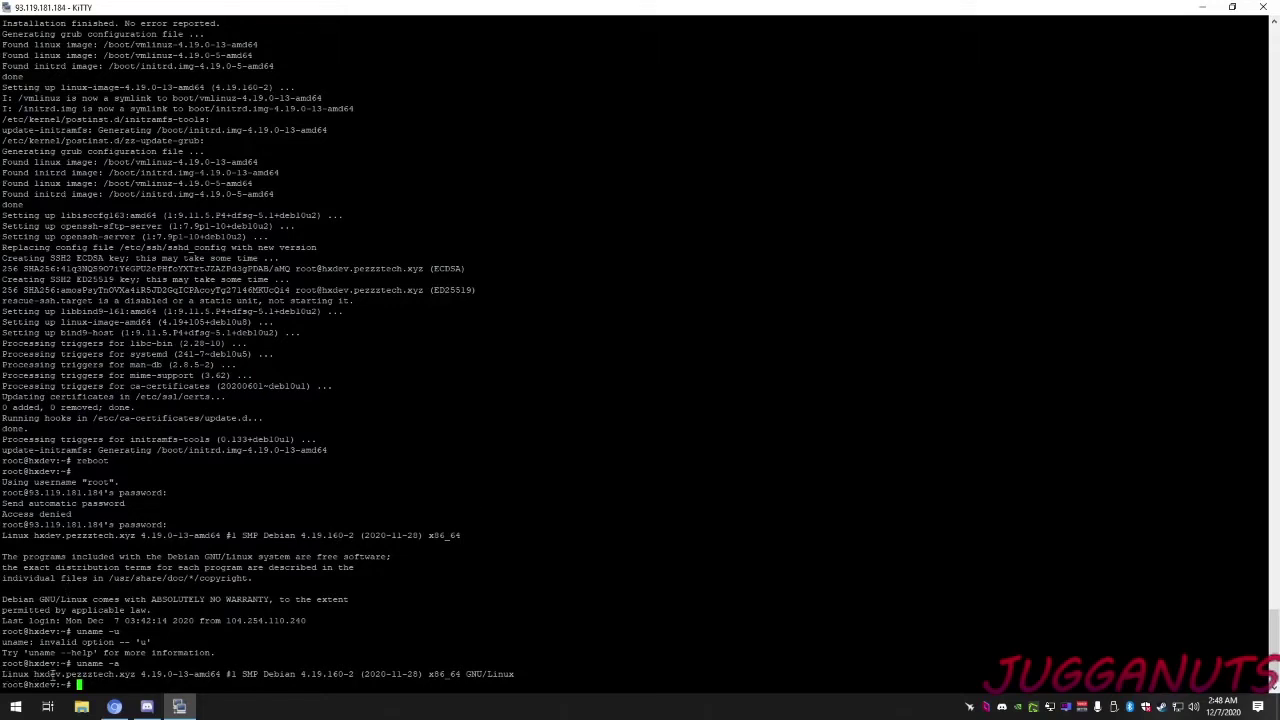
left_click_drag(142, 675, 303, 675)
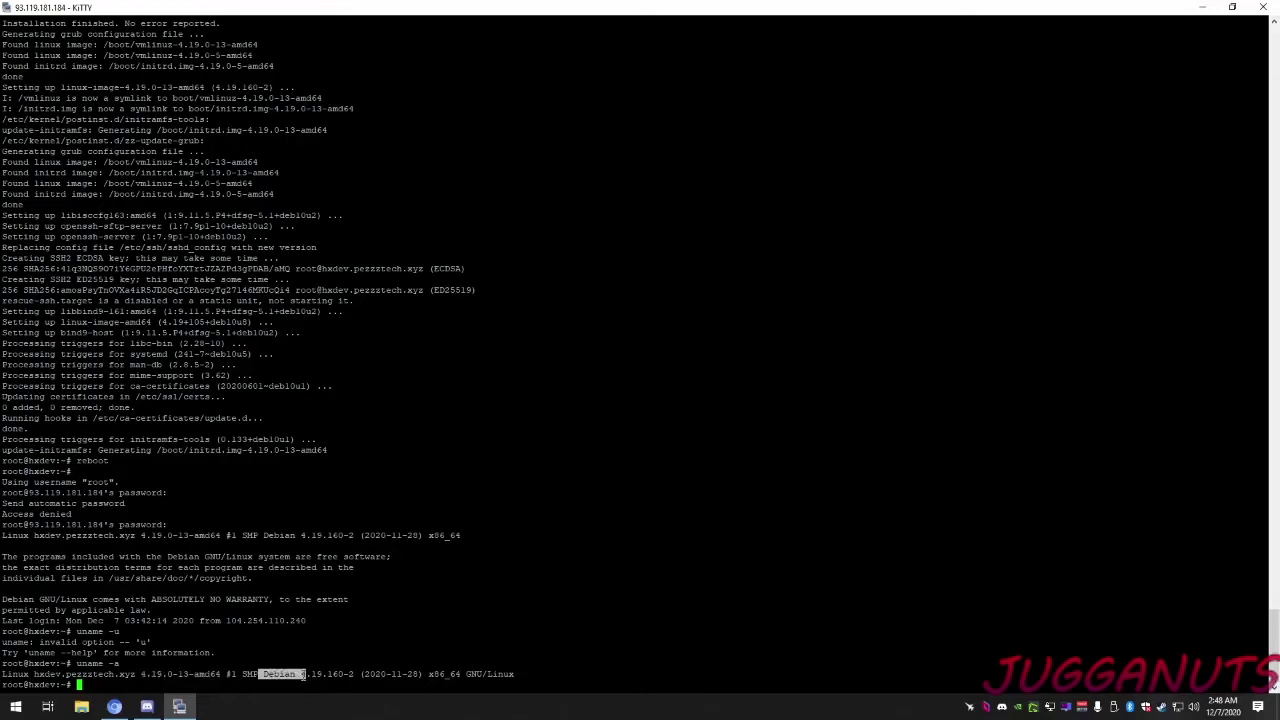
left_click(624, 606)
- Create the first user account with adduser, setting its password and leaving details blank
type("adduser")
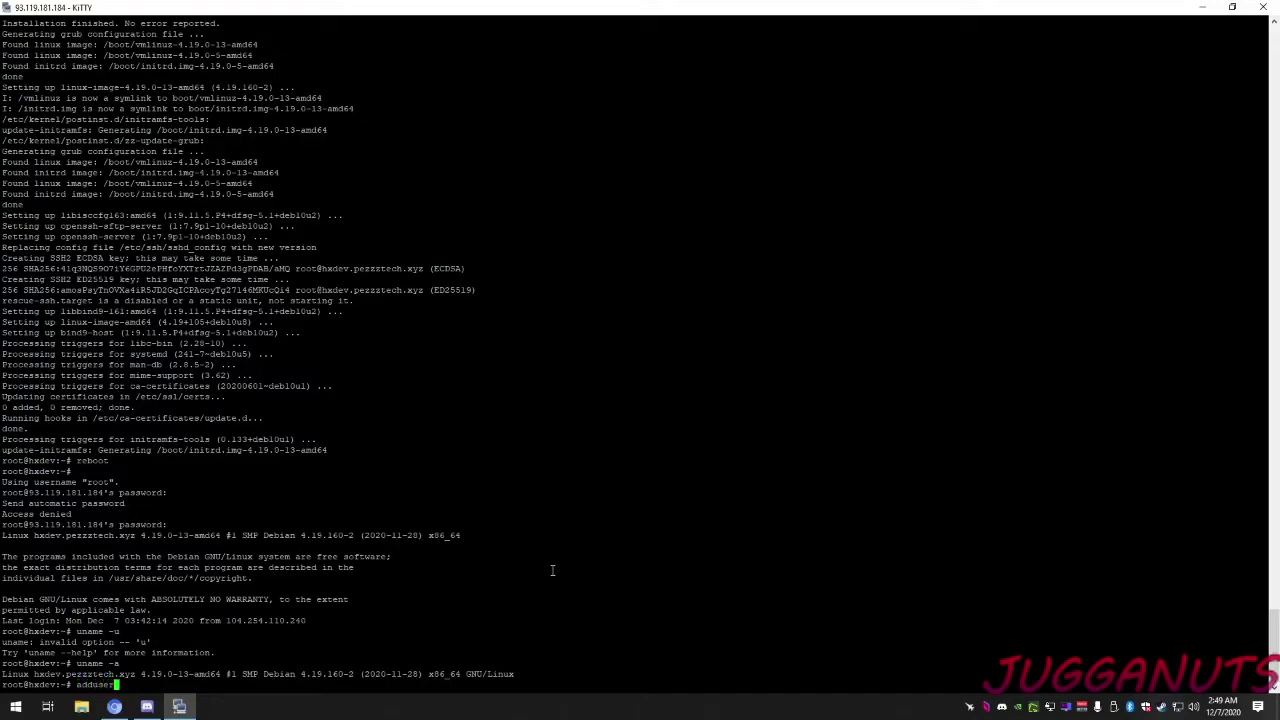
type(" jugganuts")
key("Return")
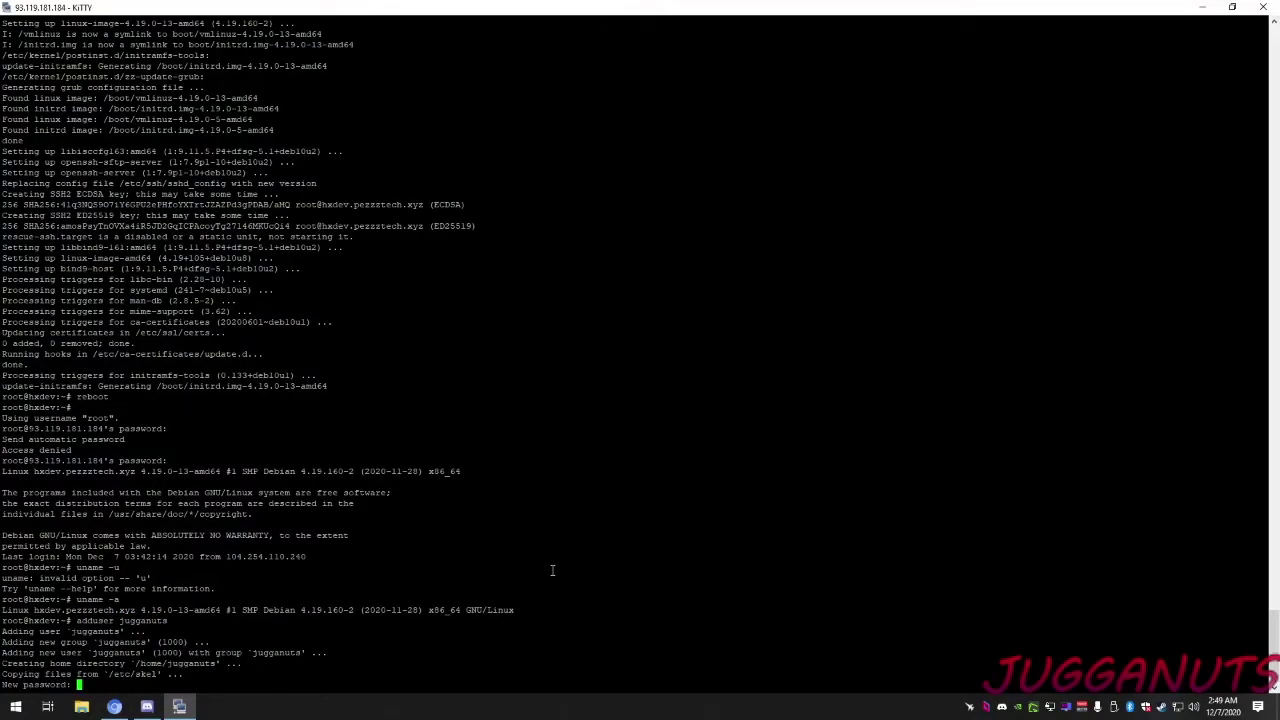
key("Return")
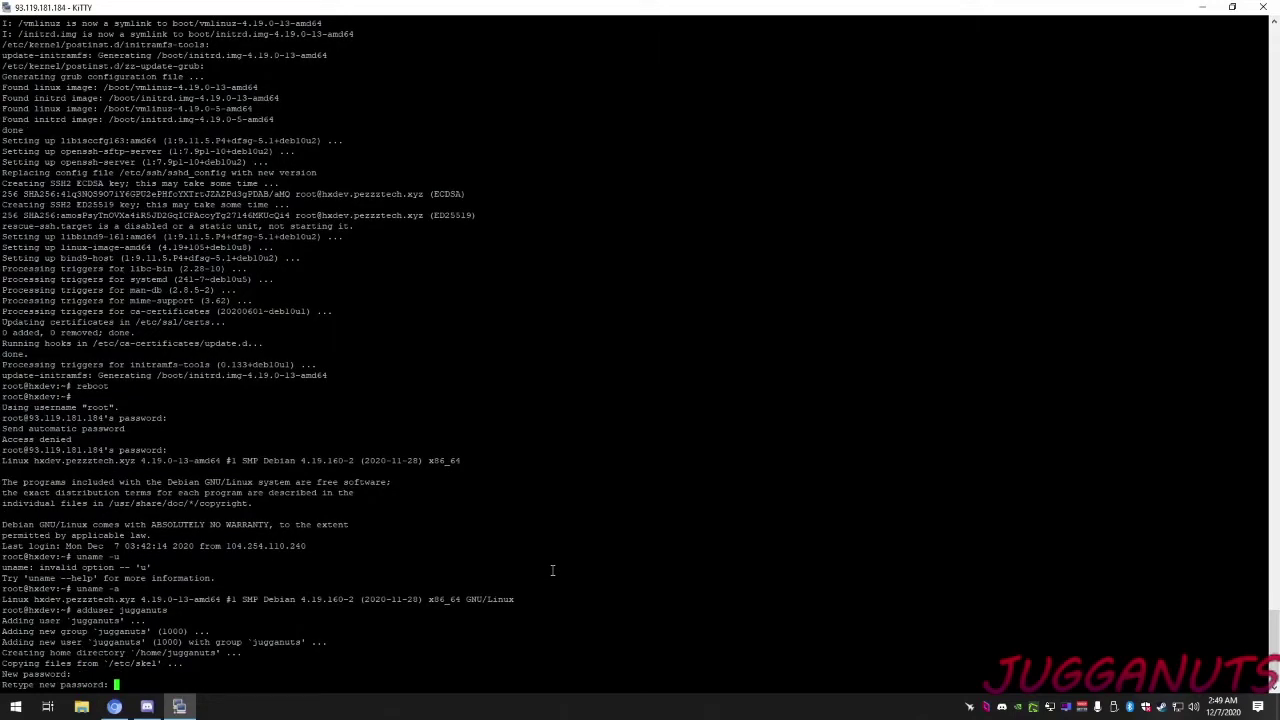
key("Return")
key("Return")
key("Return")
key("Return")
key("Return")
key("Return")
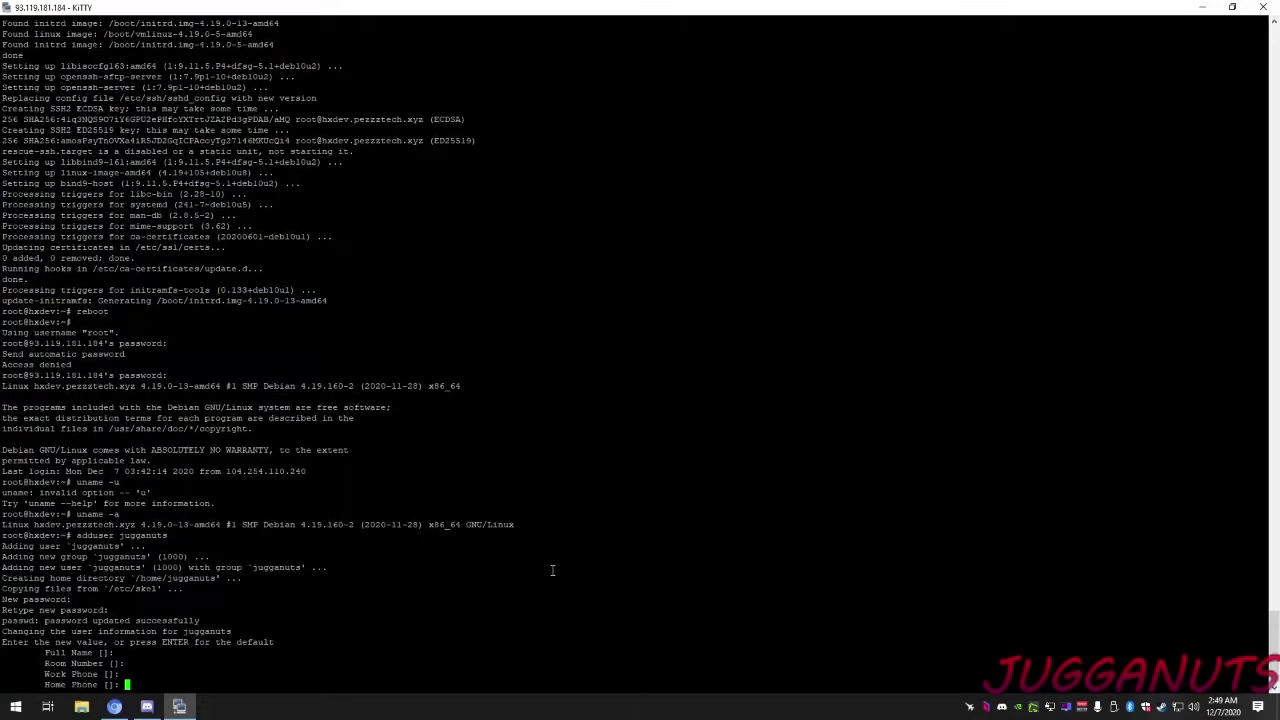
- Add a second user 'deusex' with a password set and optional details skipped
key("Return")
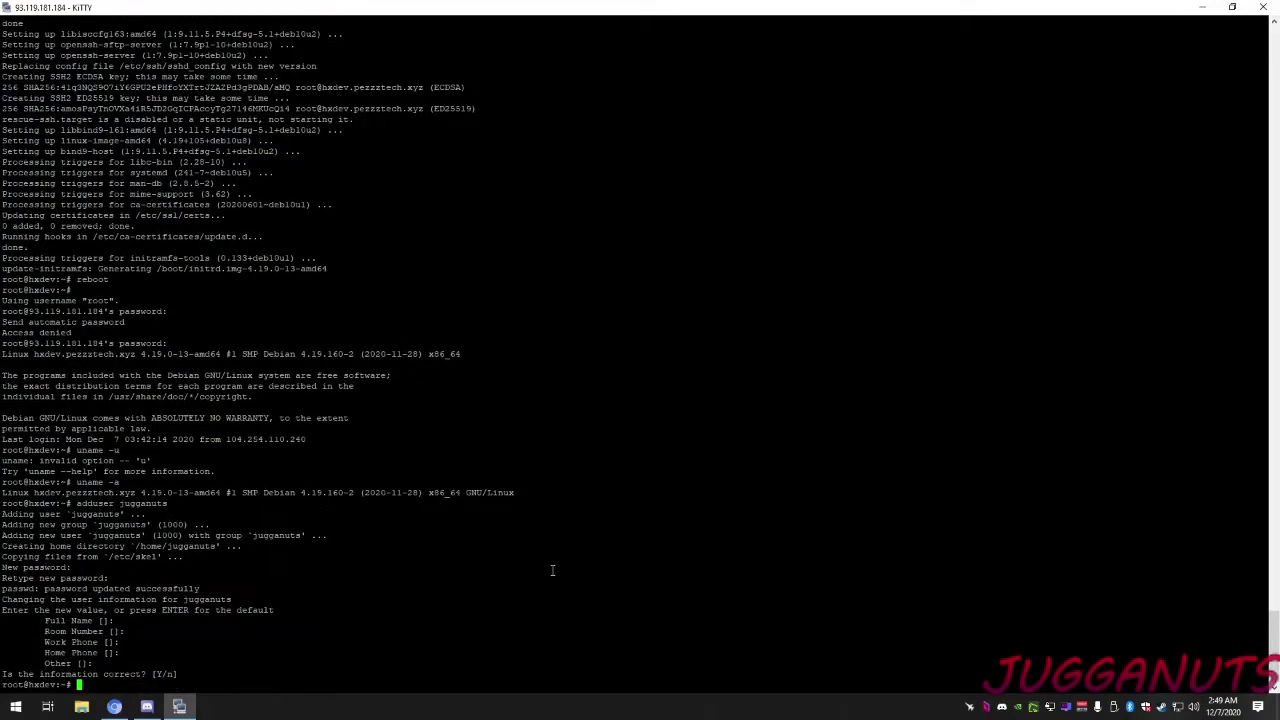
key("Up")
key("BackSpace")
key("BackSpace")
key("BackSpace")
key("BackSpace")
key("BackSpace")
key("BackSpace")
key("BackSpace")
key("BackSpace")
key("BackSpace")
type("deusex")
key("Return")
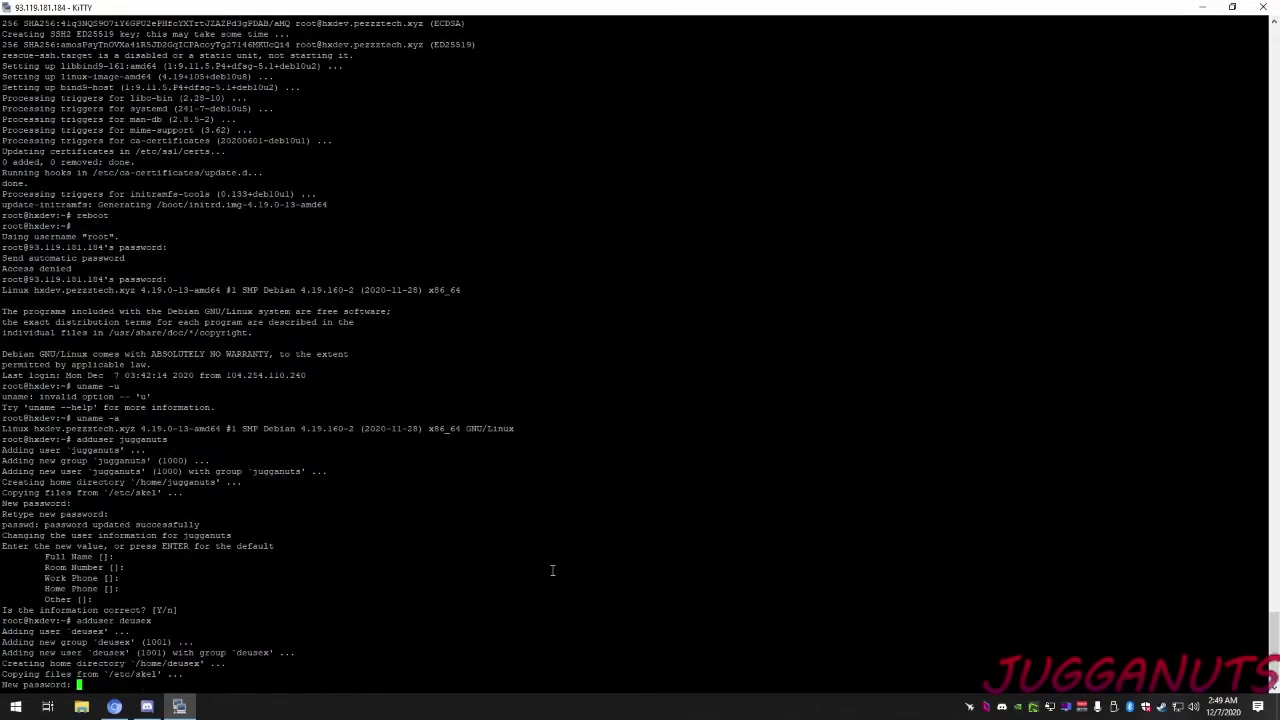
key("Return")
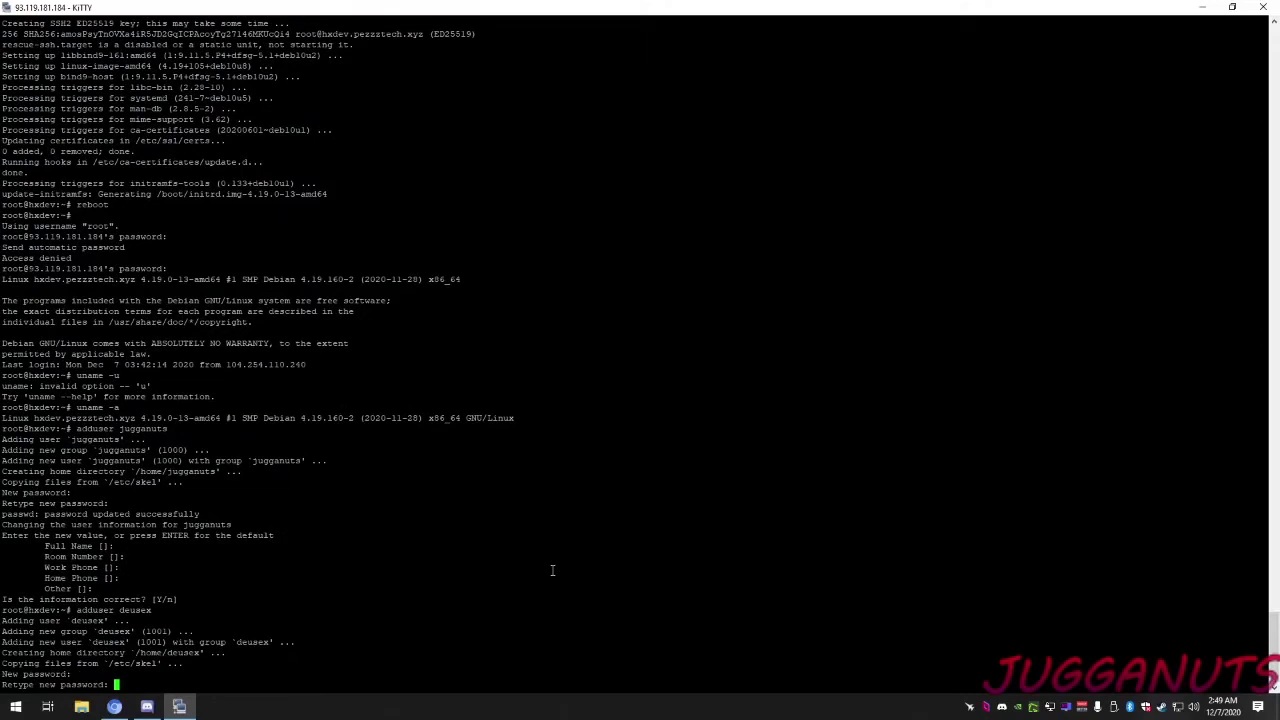
key("Return")
key("Return")
key("Return")
key("Return")
key("Return")
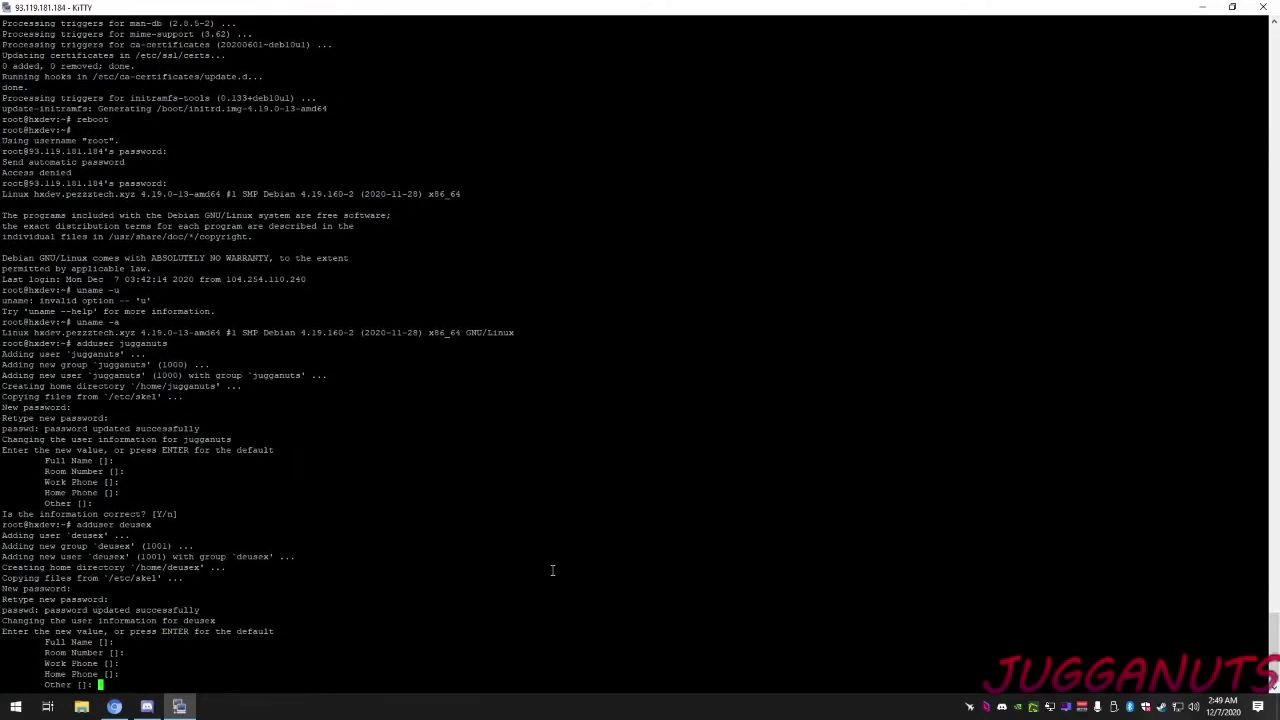
key("Return")
key("Return")
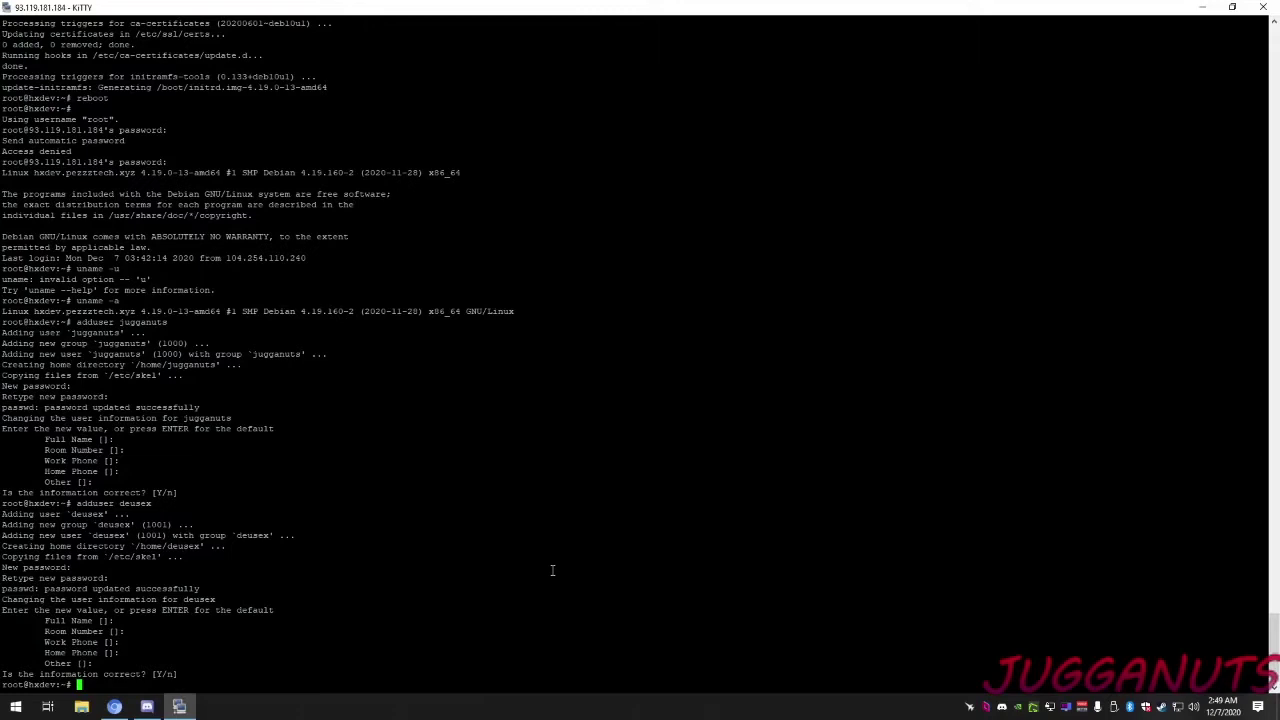
- Install htop, nano, tmux, p7zip-full and curl with apt, confirming the install
type("apt install htop nano tmux p7z")
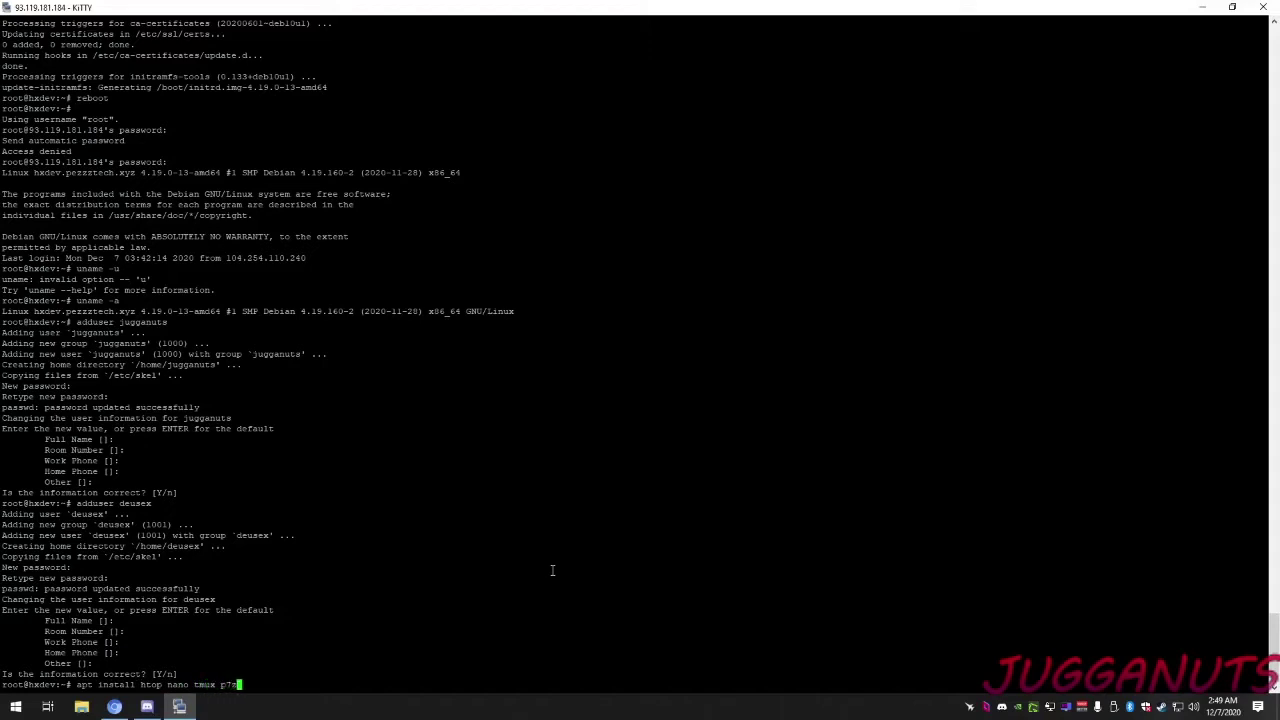
type("ip-full curl")
key("Return")
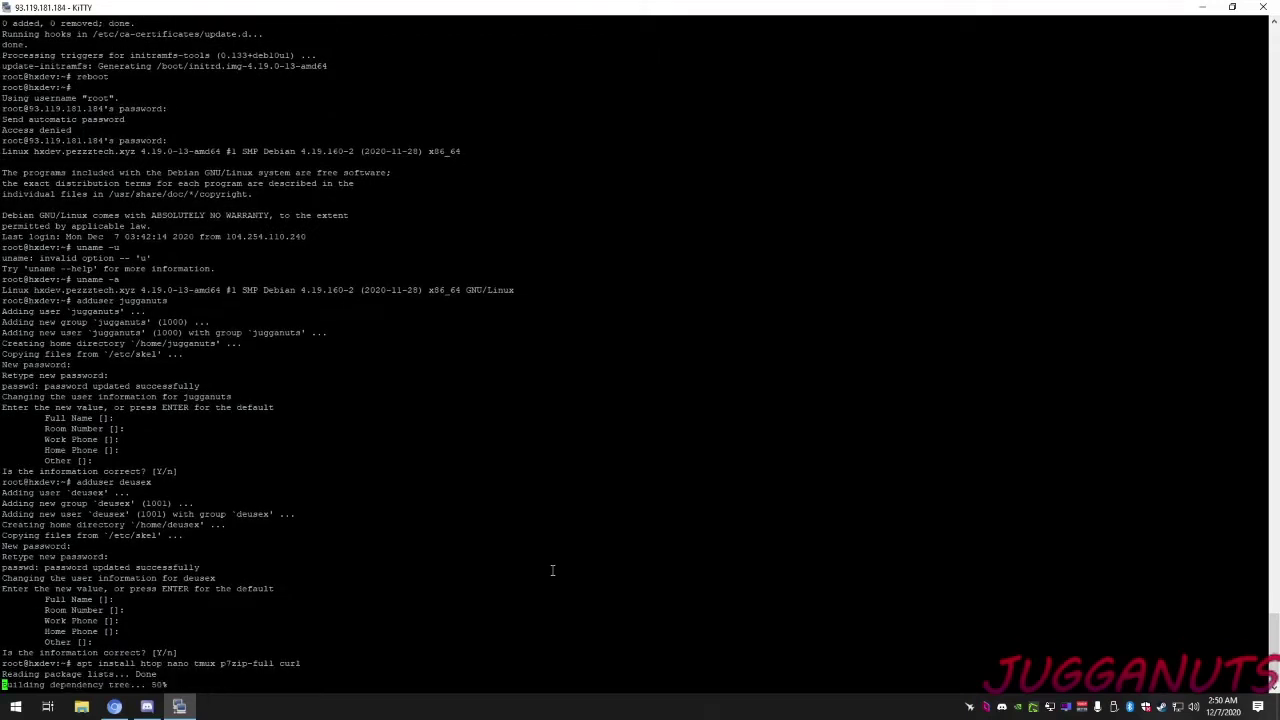
key("Return")
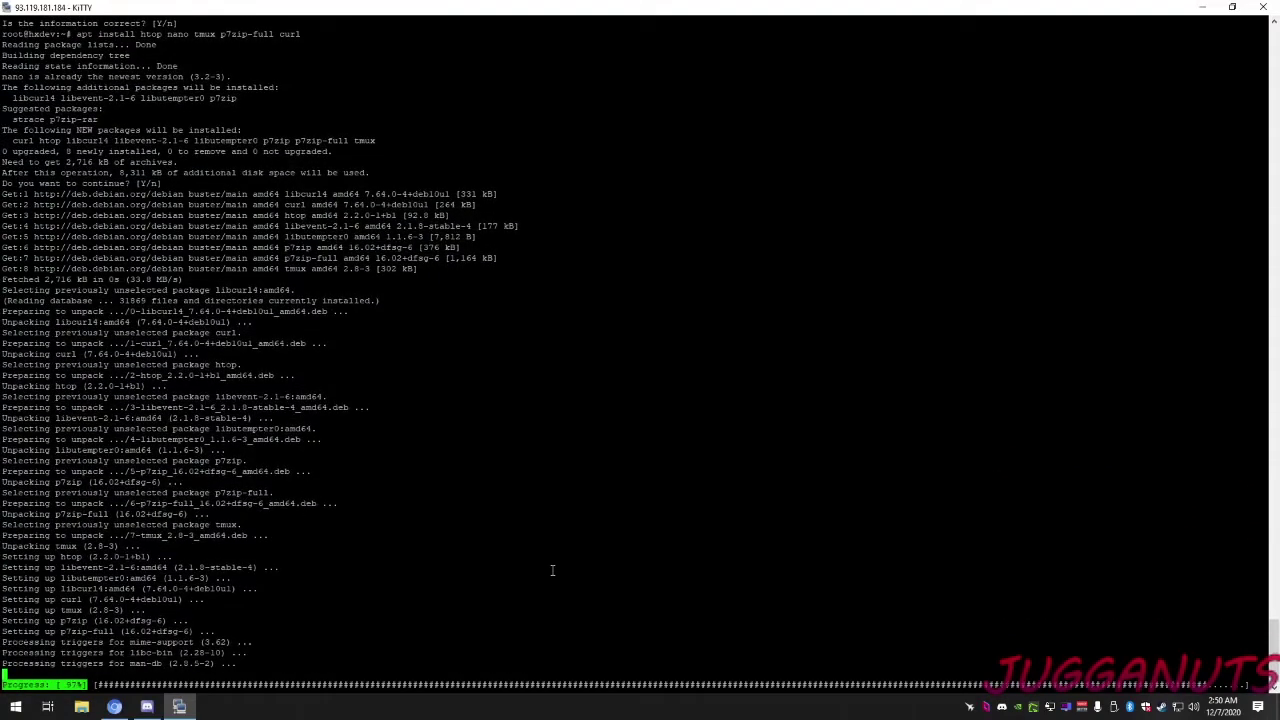
- Rerun the same install command with sudo appended and confirm installing sudo
key("Up")
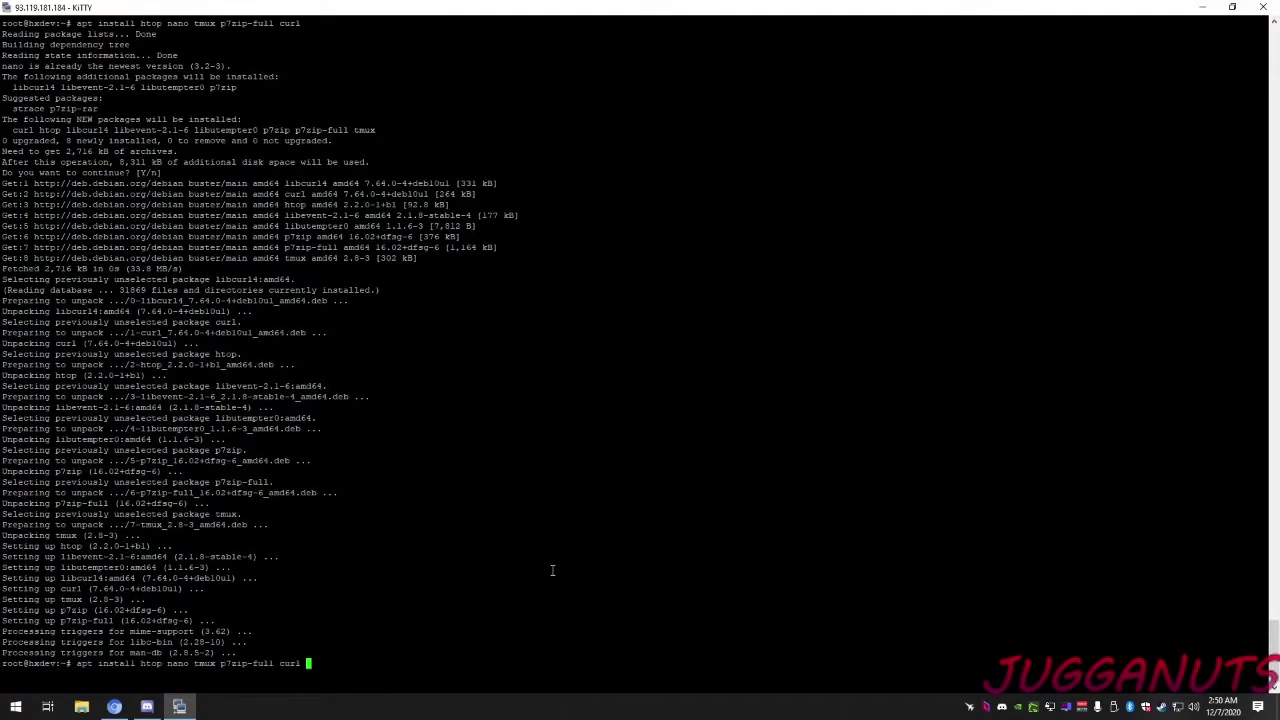
type("sudo")
key("Return")
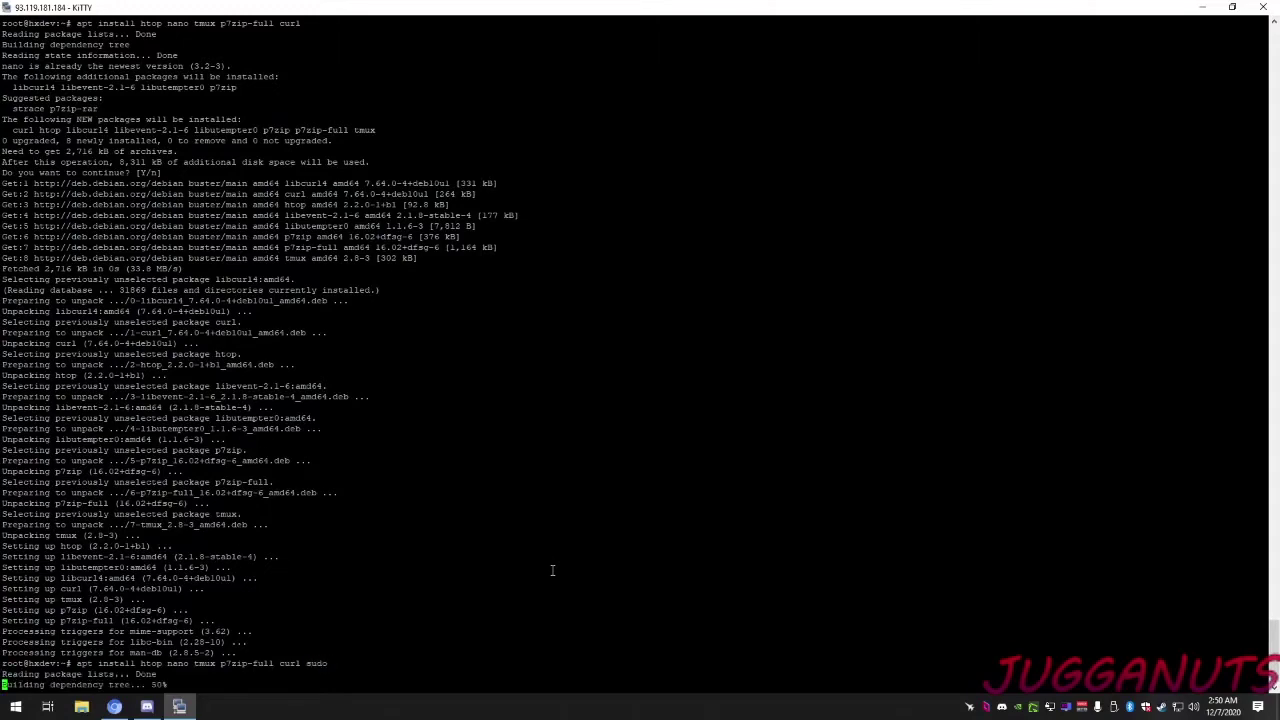
key("Return")
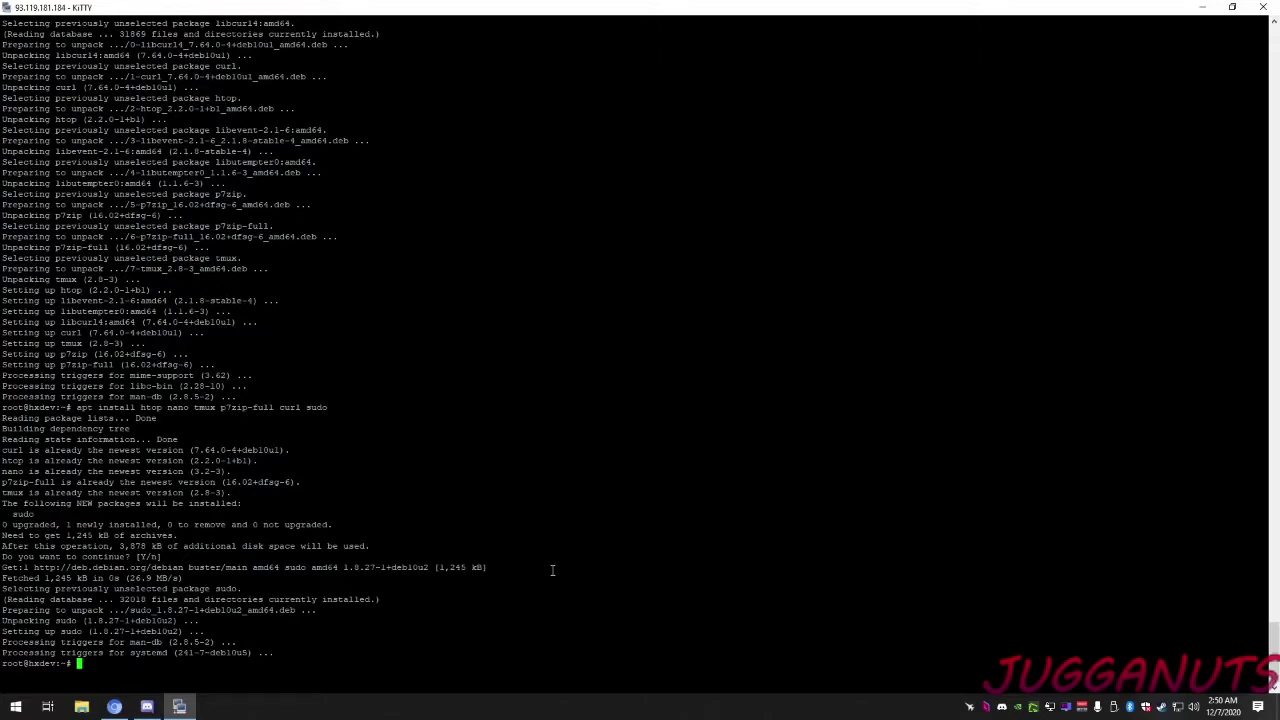
- Clear the prompt and begin an adduser command
key("Up")
key("Down")
type("adduser")
- Add the new user to the sudo group and open /etc/ssh/sshd_config in nano
type("jugganuts sudo")
key("Return")
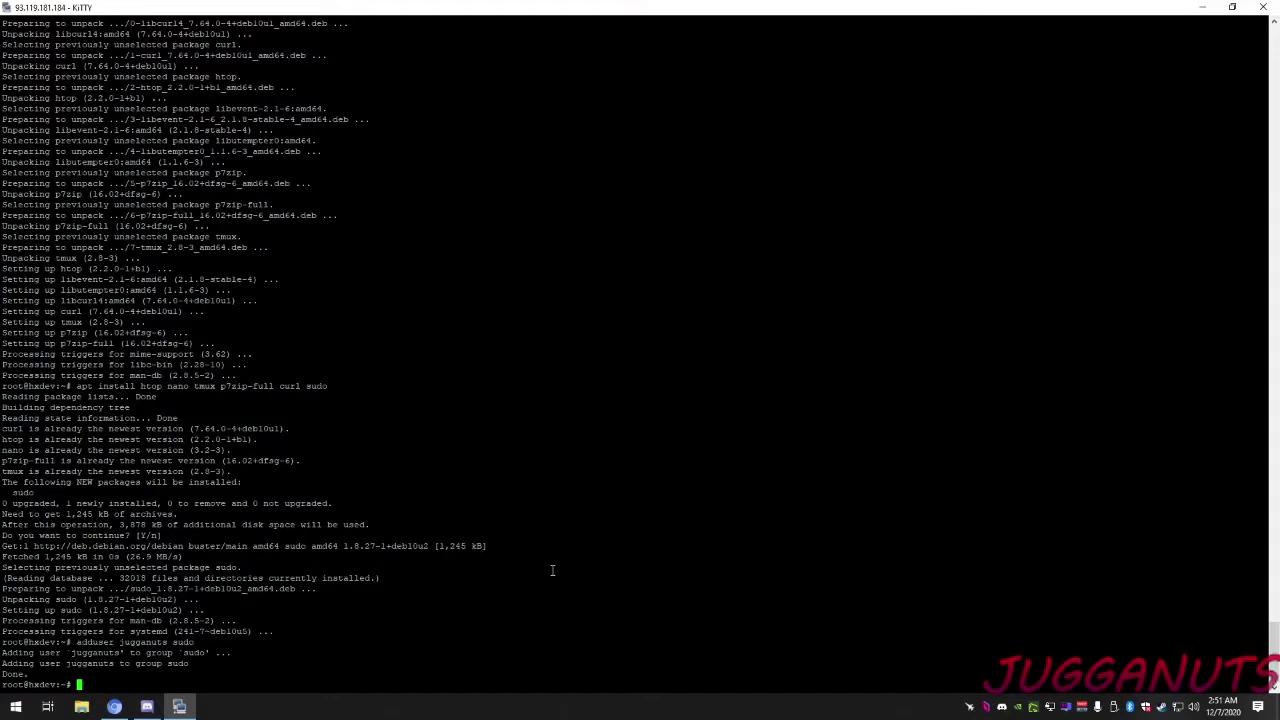
type("nano /etc/ssh/sshd_conf")
key("Return")
- Change PermitRootLogin from yes to no and save sshd_config under the same name
key("Down")
key("Down")
key("Down")
key("Down")
key("Down")
key("Down")
key("Down")
key("Down")
key("Down")
key("Down")
key("Down")
key("Down")
key("Down")
key("Down")
key("Down")
key("Down")
key("Down")
key("Down")
key("Down")
key("Down")
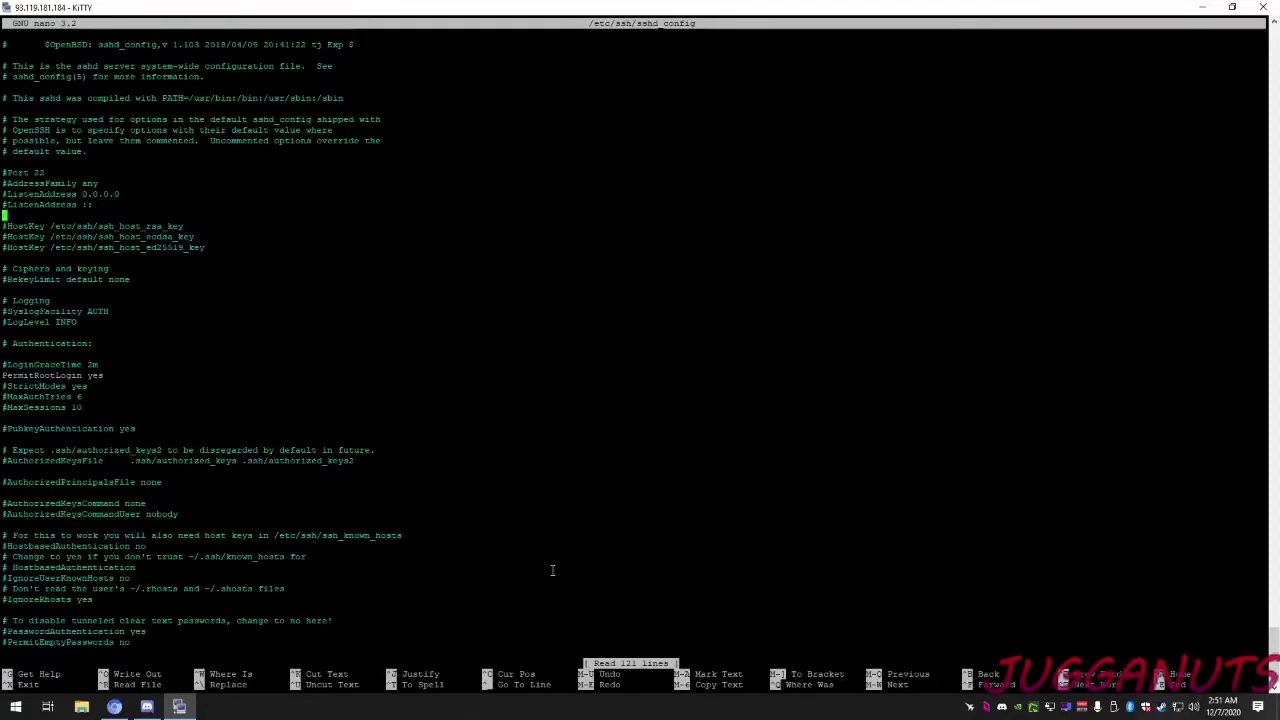
key("Down")
key("Down")
key("Down")
key("Down")
key("Down")
key("Down")
key("Down")
key("Down")
key("Down")
key("Down")
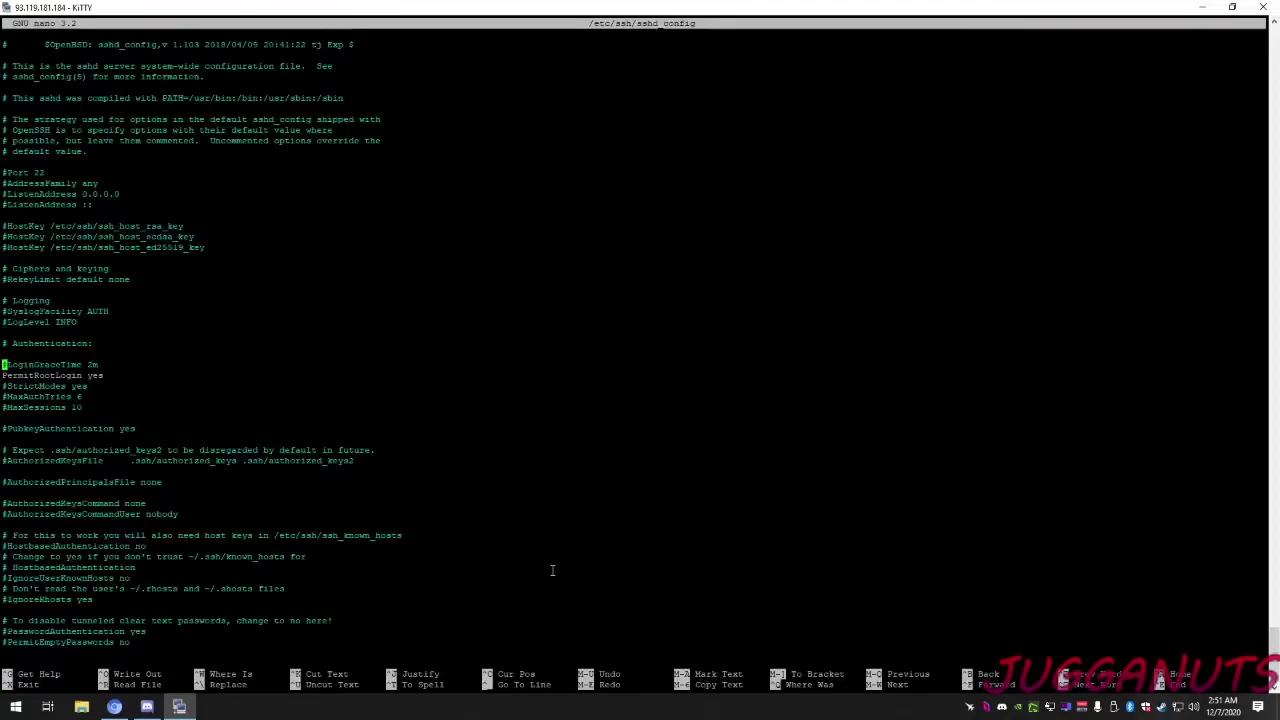
key("Down")
key("Right")
key("Right")
key("Right")
key("Right")
key("Right")
key("Right")
key("Right")
key("Right")
key("Right")
key("Right")
key("Right")
key("Right")
key("Right")
key("Right")
key("Right")
key("Right")
key("Right")
key("Right")
key("Right")
key("BackSpace")
key("BackSpace")
key("BackSpace")
type("no")
key("Left")
key("Right")
key("ctrl+x")
key("y")
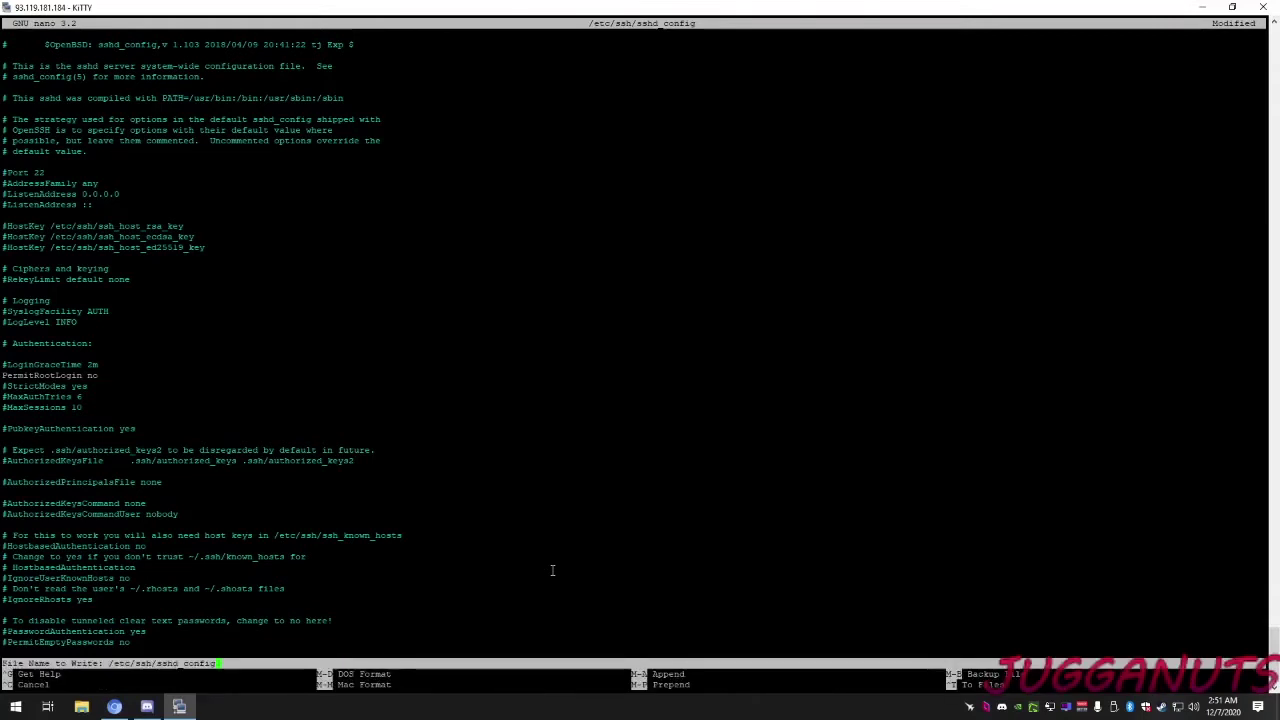
key("Return")
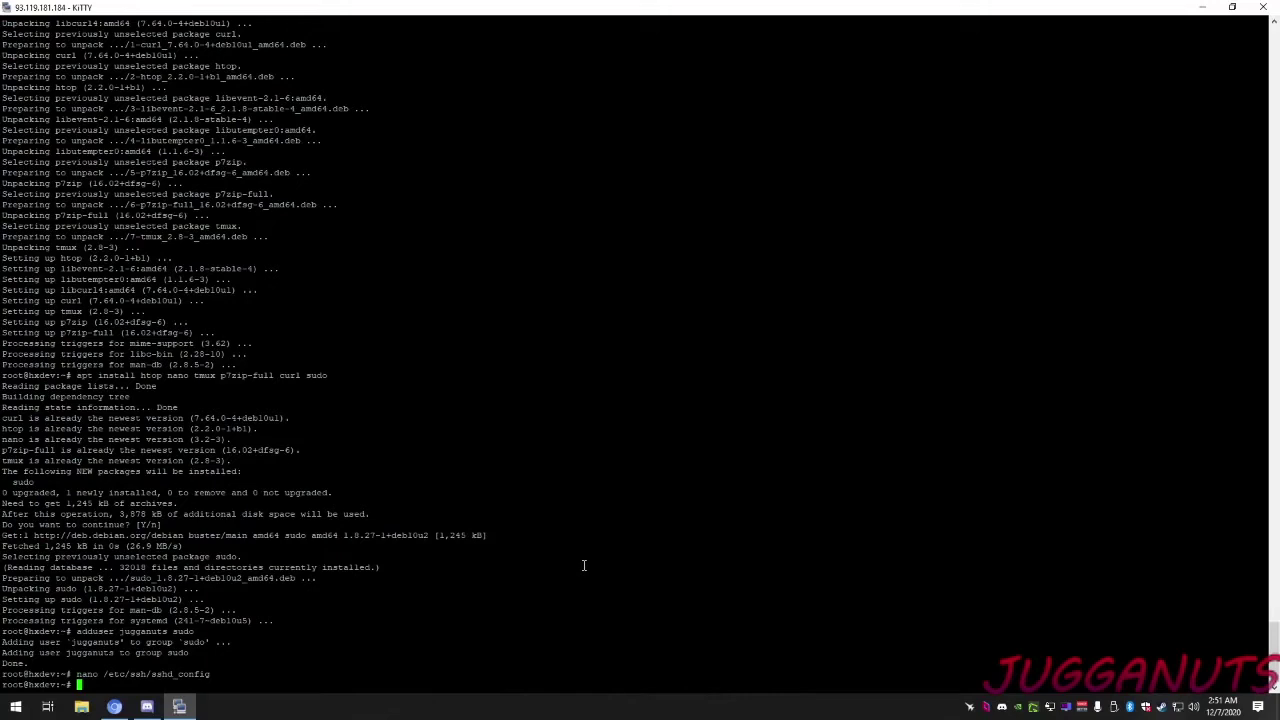
- Reboot the server with the reboot command
type("reboot")
key("Return")
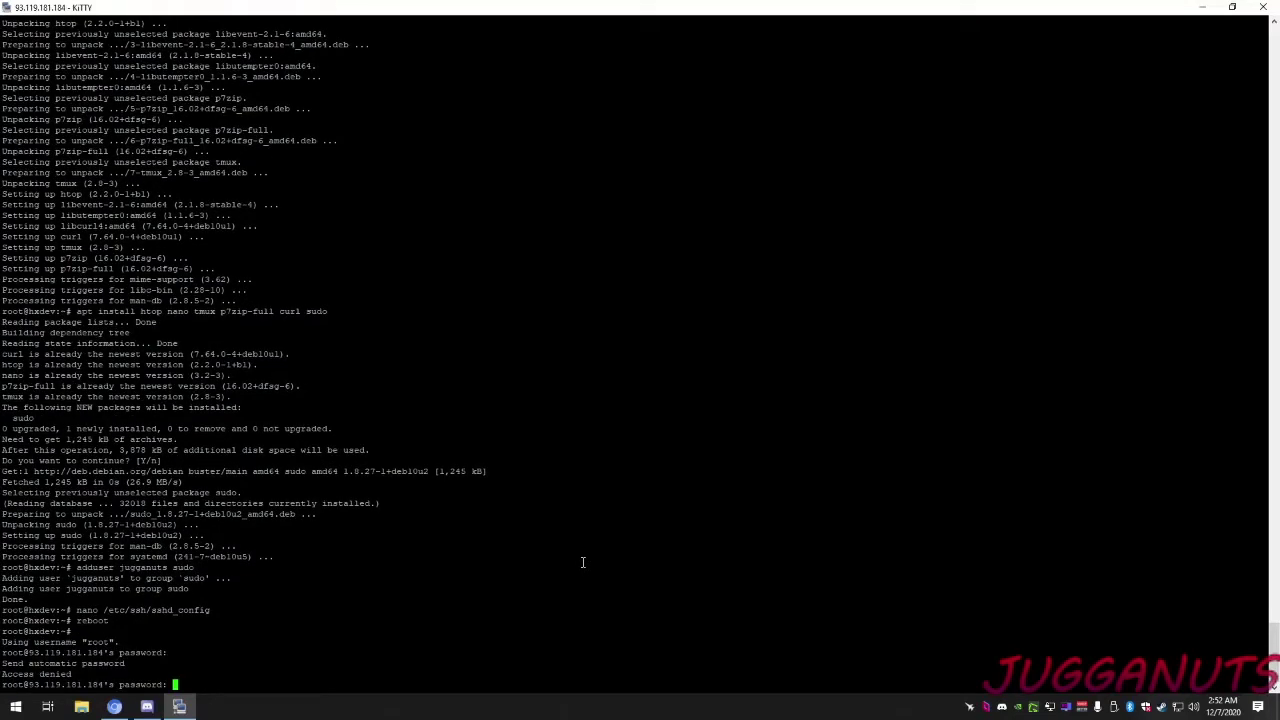
- Close the disconnected root session and its duplicate window
left_click(1263, 7)
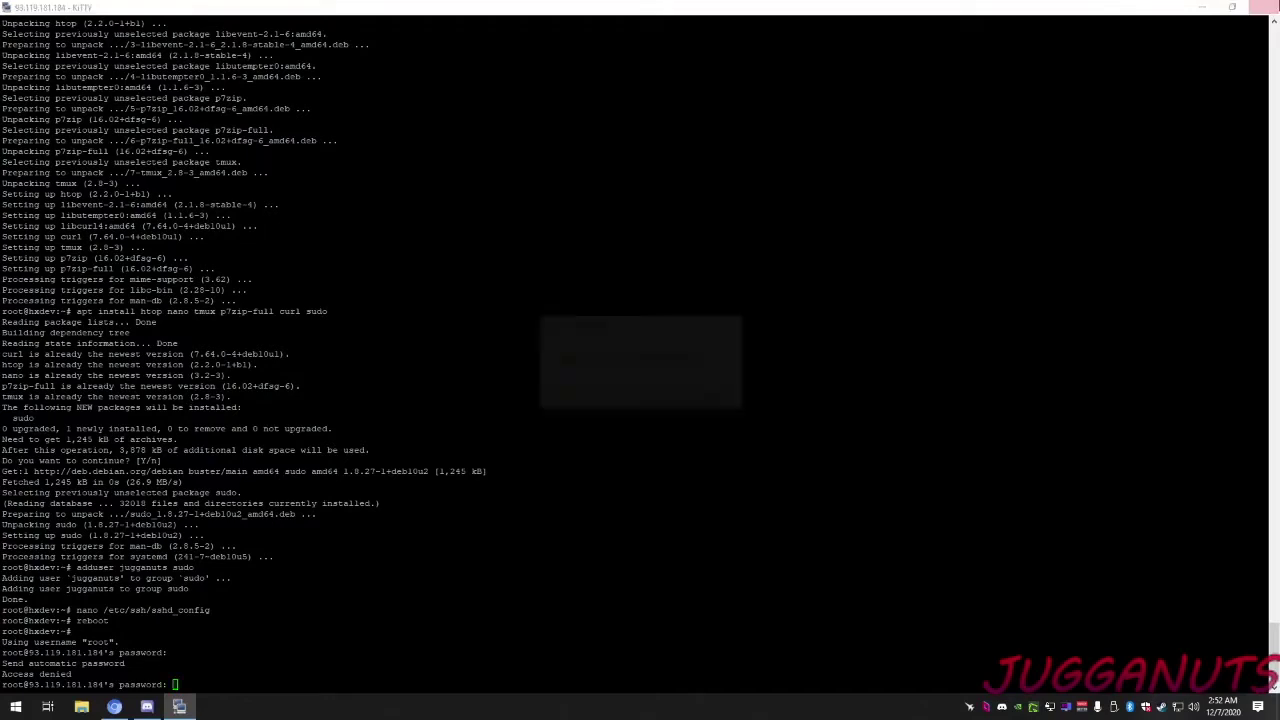
left_click(711, 398)
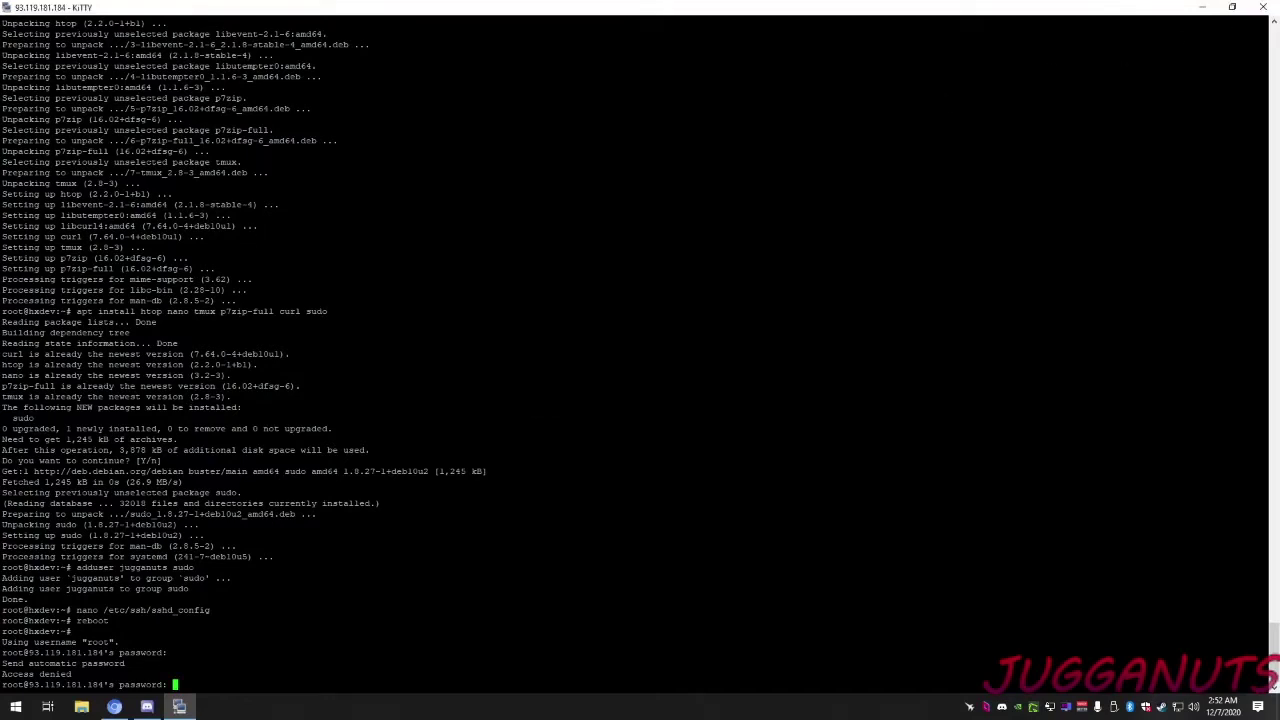
left_click(8, 8)
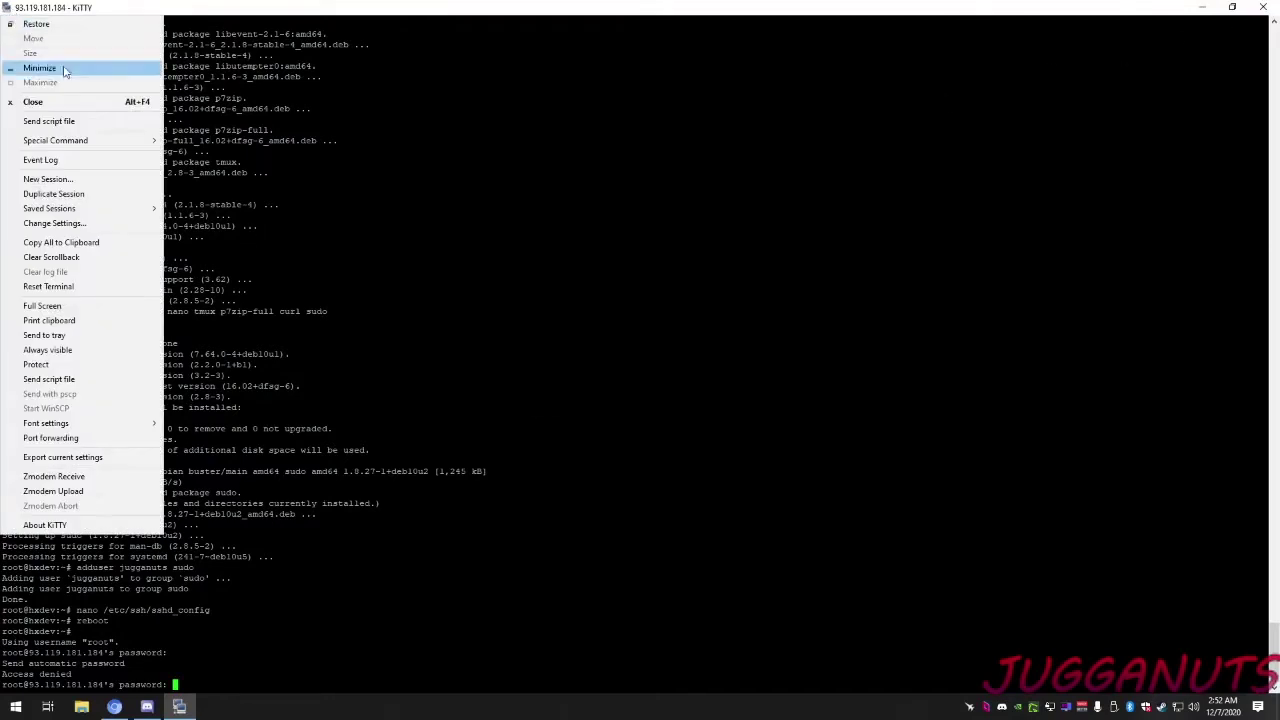
left_click(110, 196)
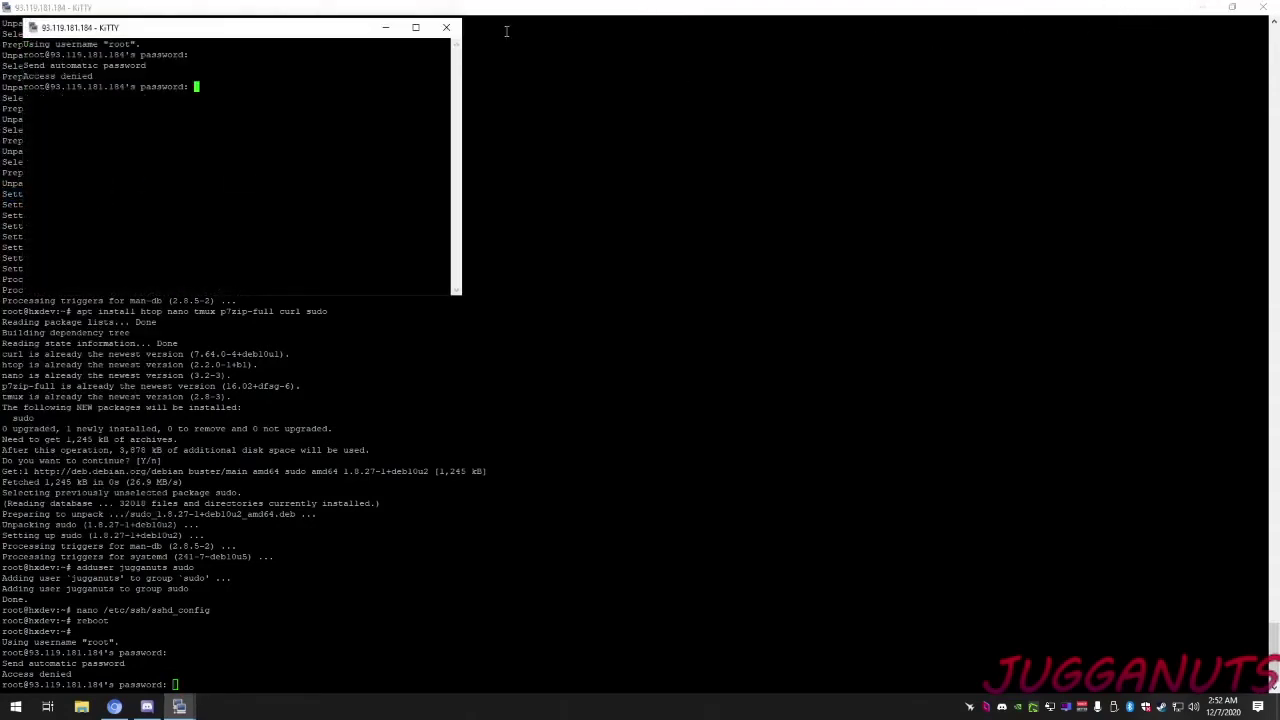
left_click(446, 27)
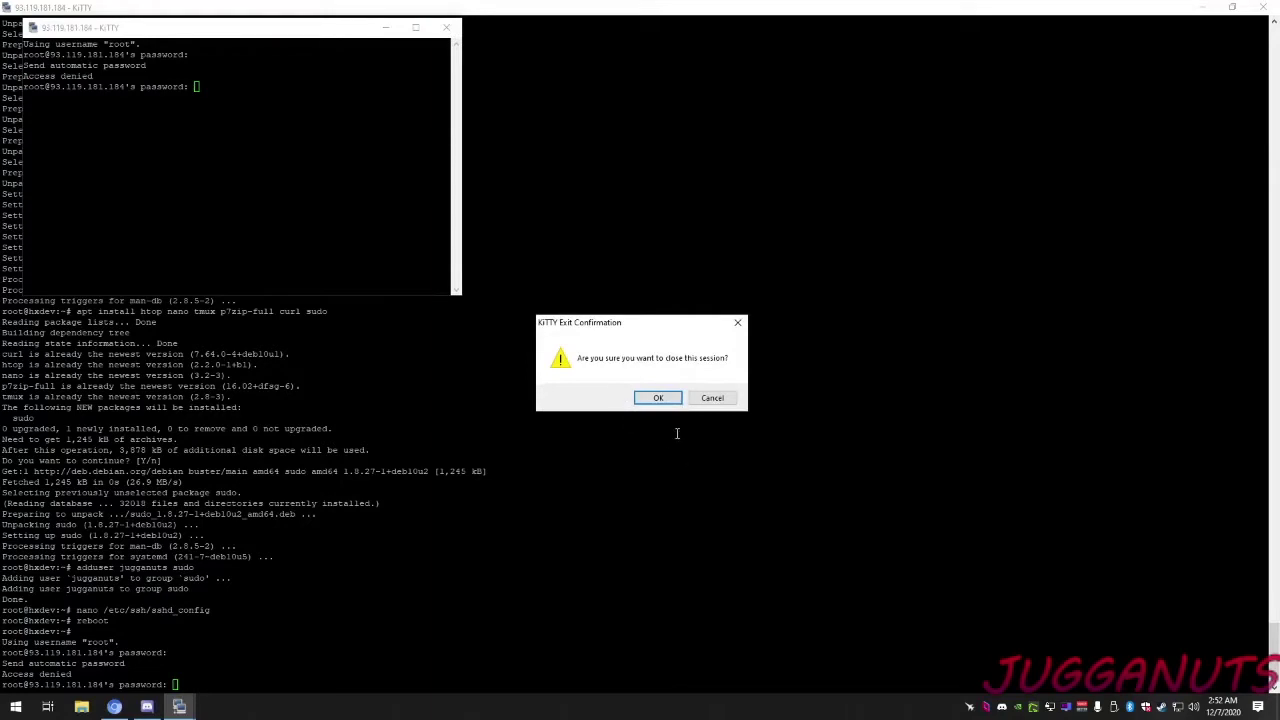
left_click(664, 399)
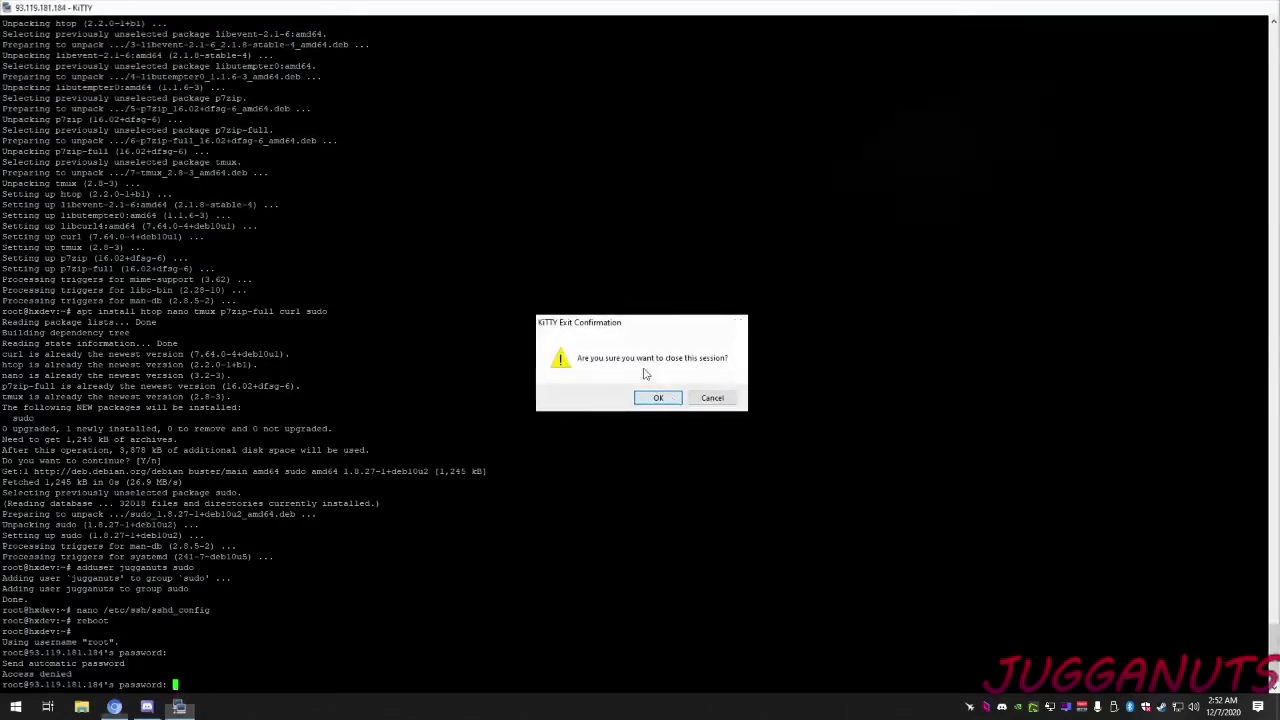
left_click(658, 398)
- Start a new KiTTY connection to the pasted server IP address
double_click(500, 118)
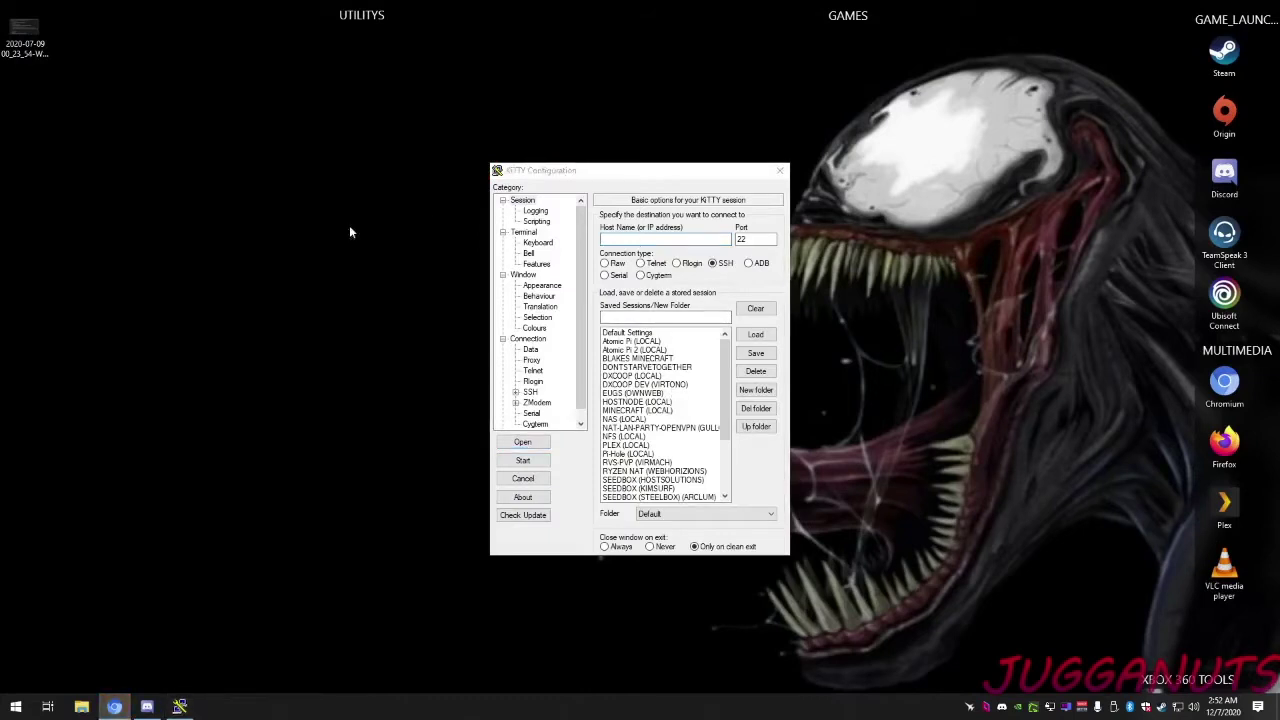
right_click(650, 241)
left_click(681, 298)
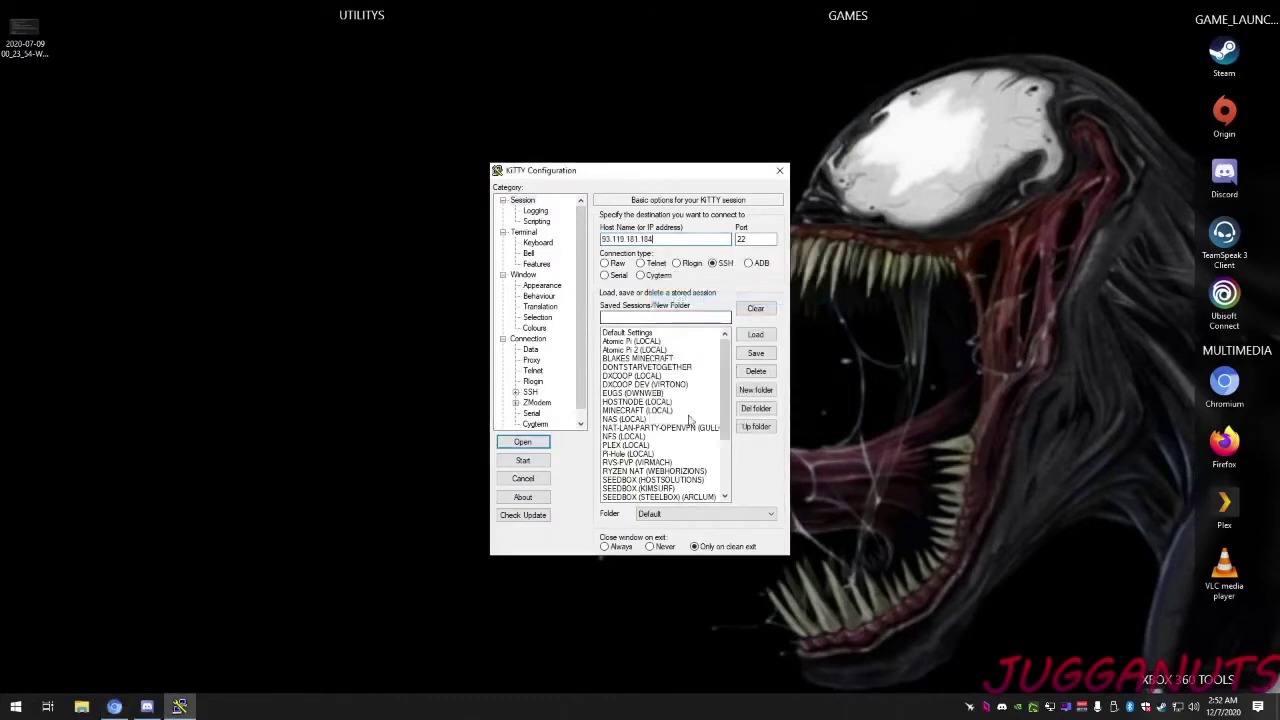
left_click(522, 442)
left_click_drag(206, 46, 517, 210)
- Maximize the terminal, log in as the new non-root user, and run sudo -h
left_click(744, 209)
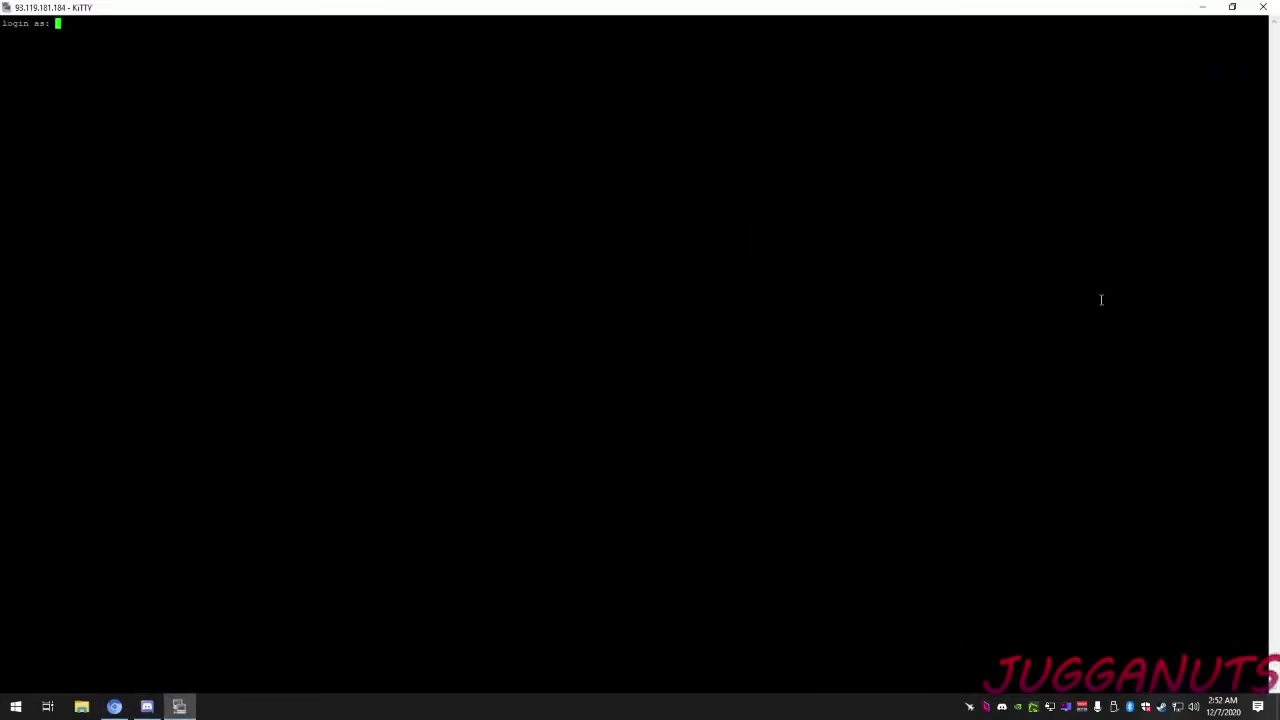
type("jugganuts")
key("Return")
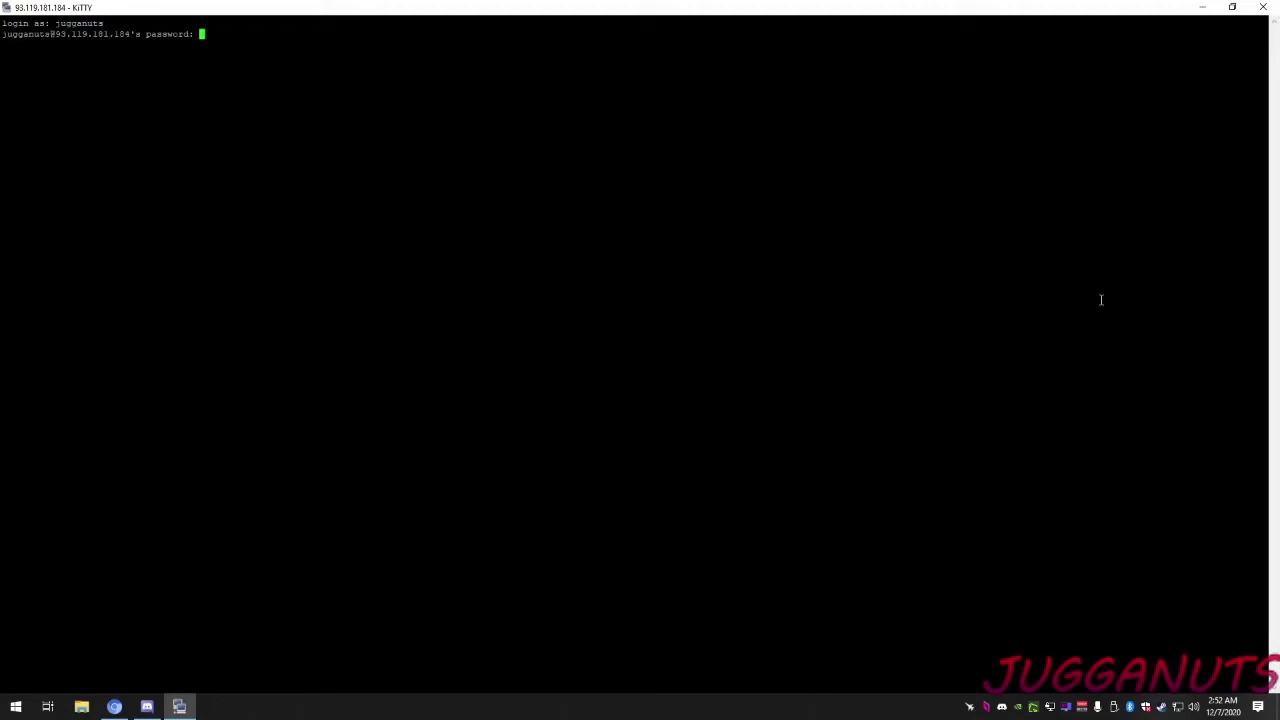
key("Return")
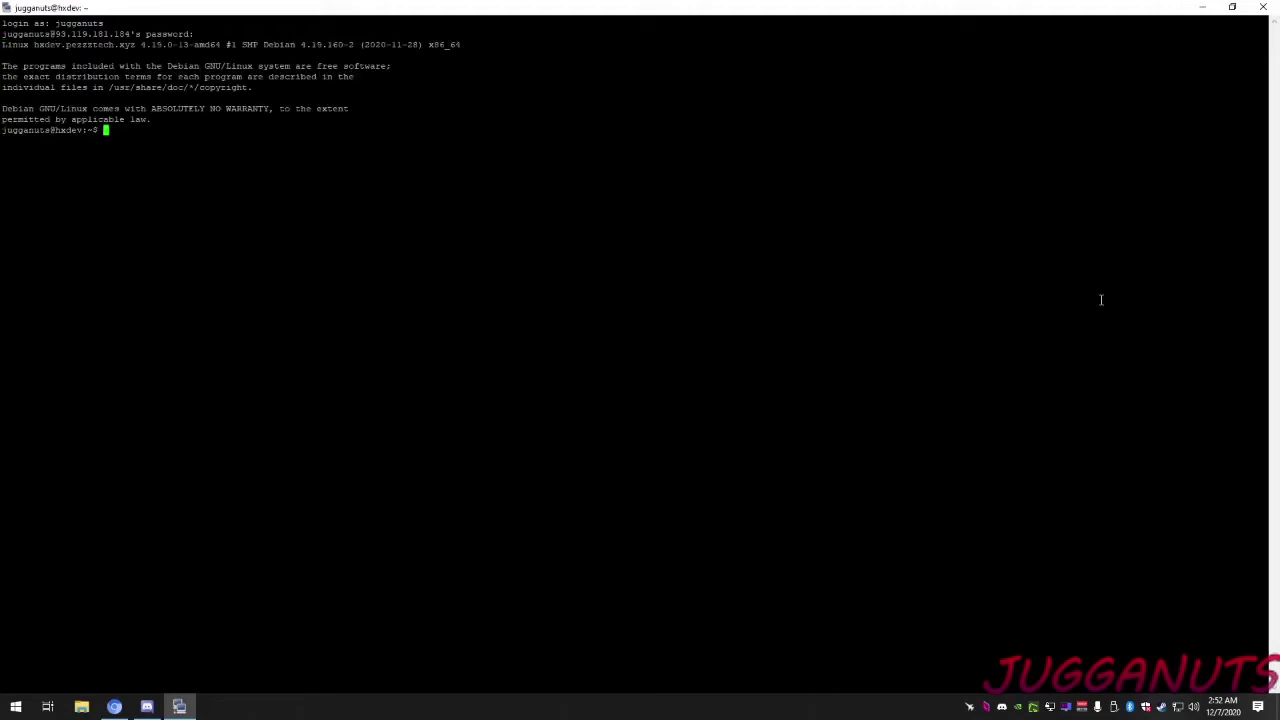
type("sudo -h")
key("Return")
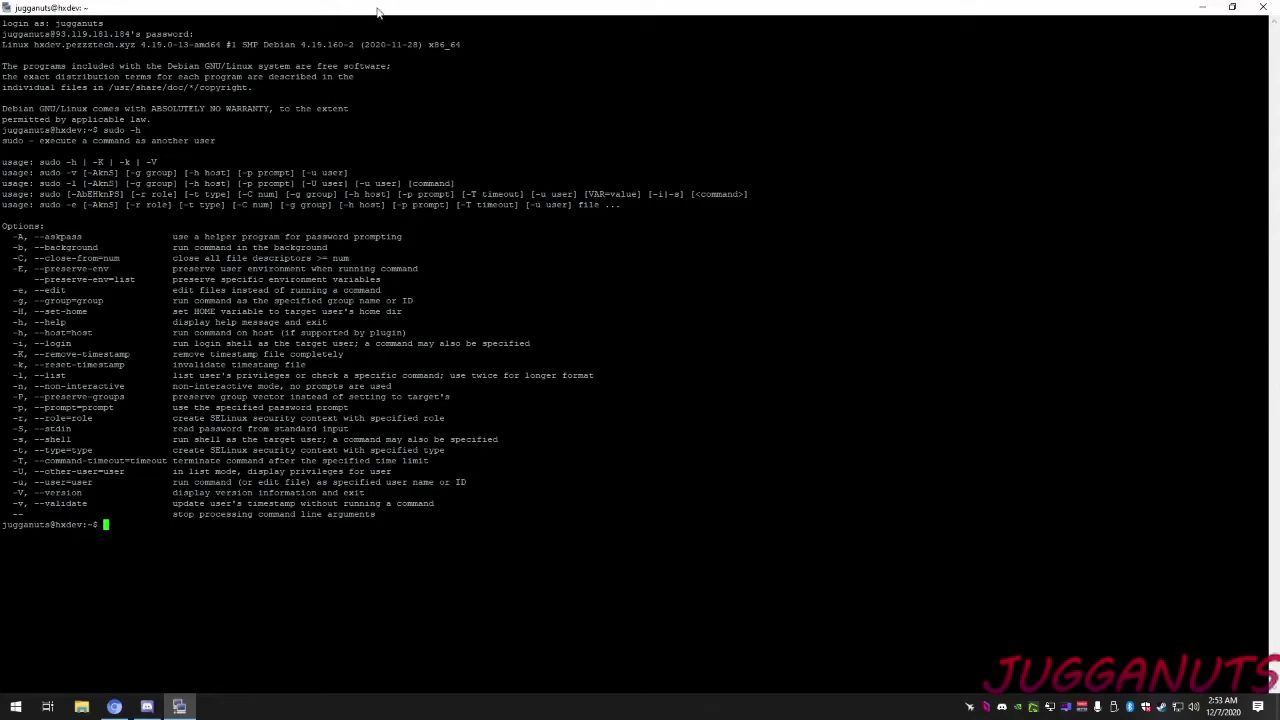
- Open a new Chromium window and load webmin.com/deb.html from the webmin suggestion
left_click_drag(380, 14, 955, 26)
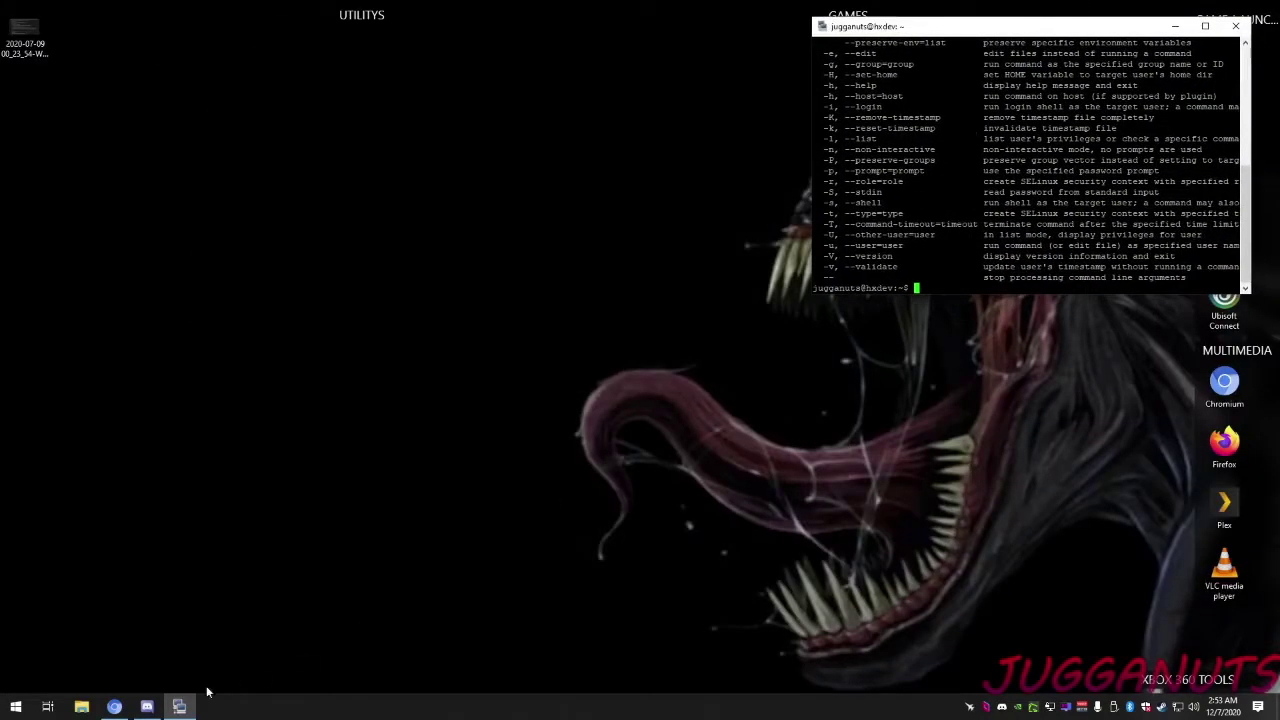
right_click(114, 707)
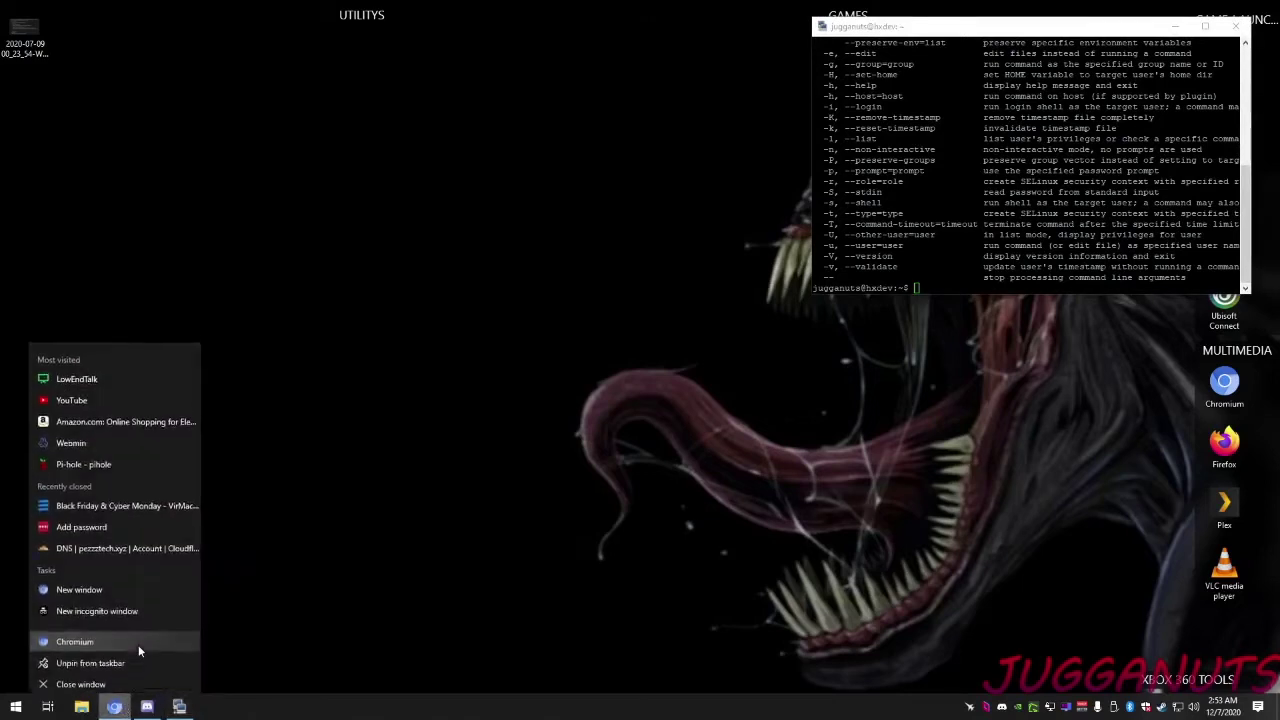
left_click(120, 586)
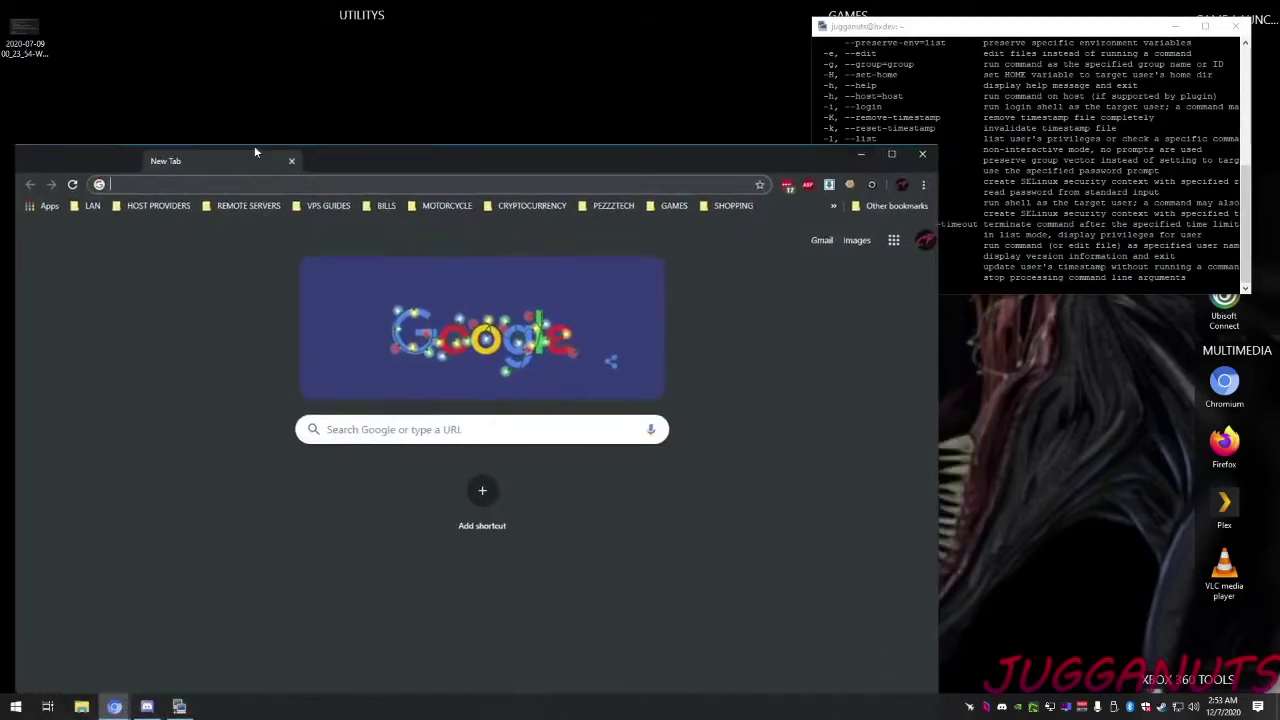
left_click_drag(254, 145, 0, 125)
left_click(1100, 240)
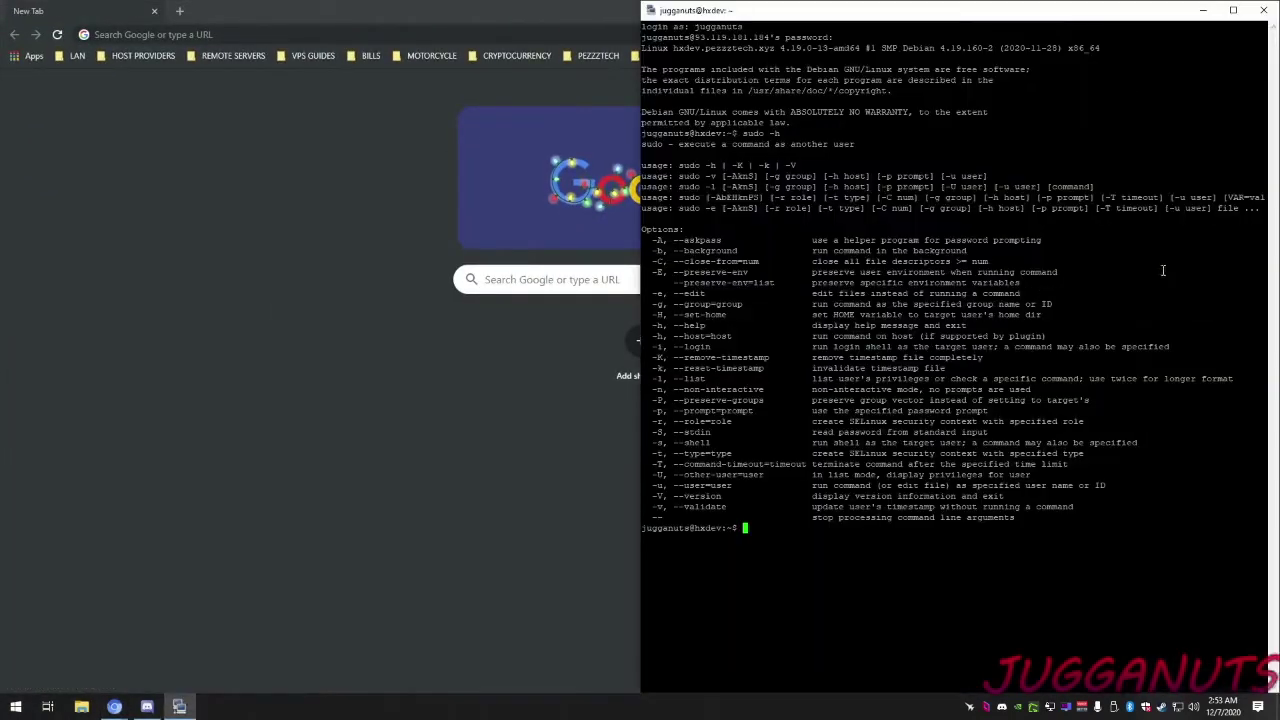
double_click(420, 10)
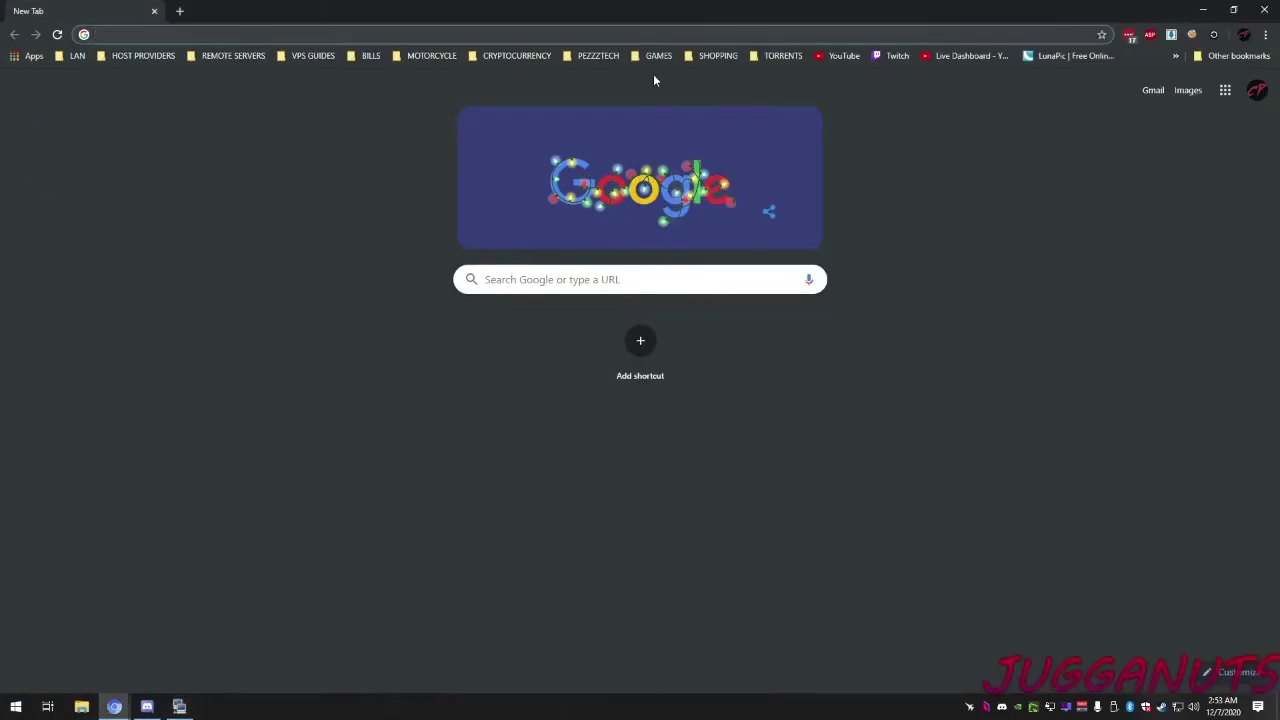
type("webmin")
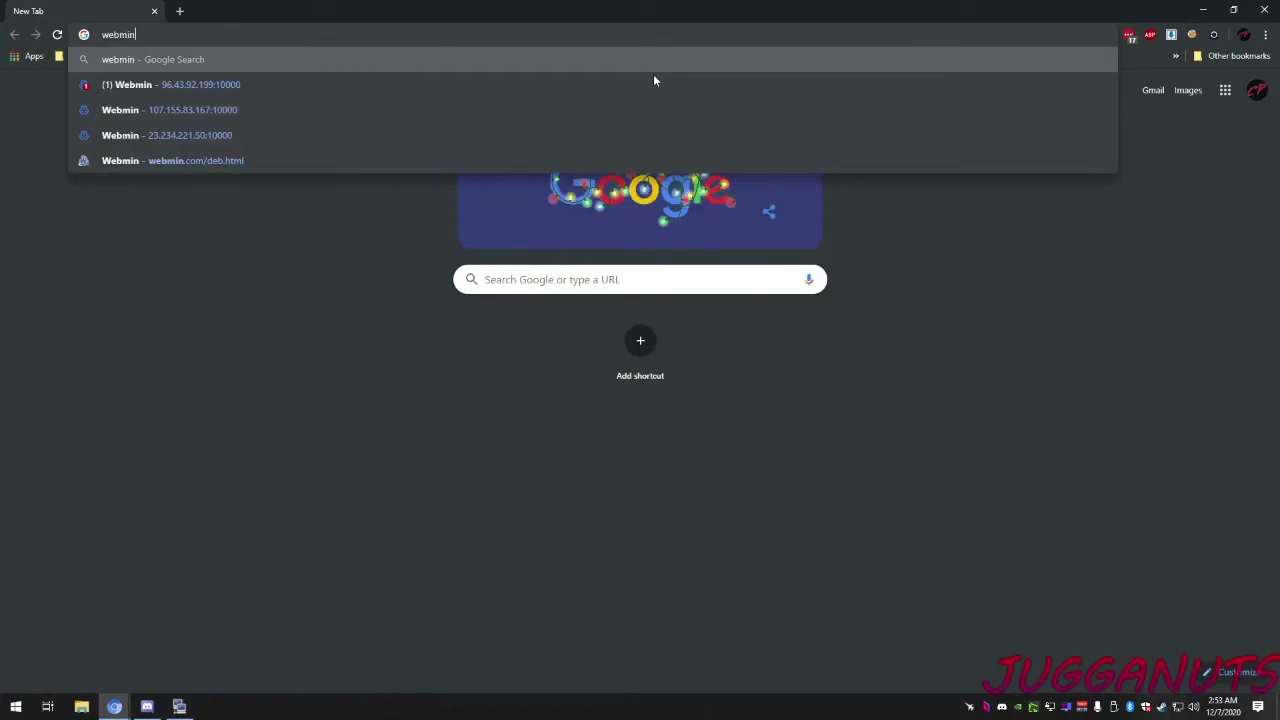
left_click(314, 160)
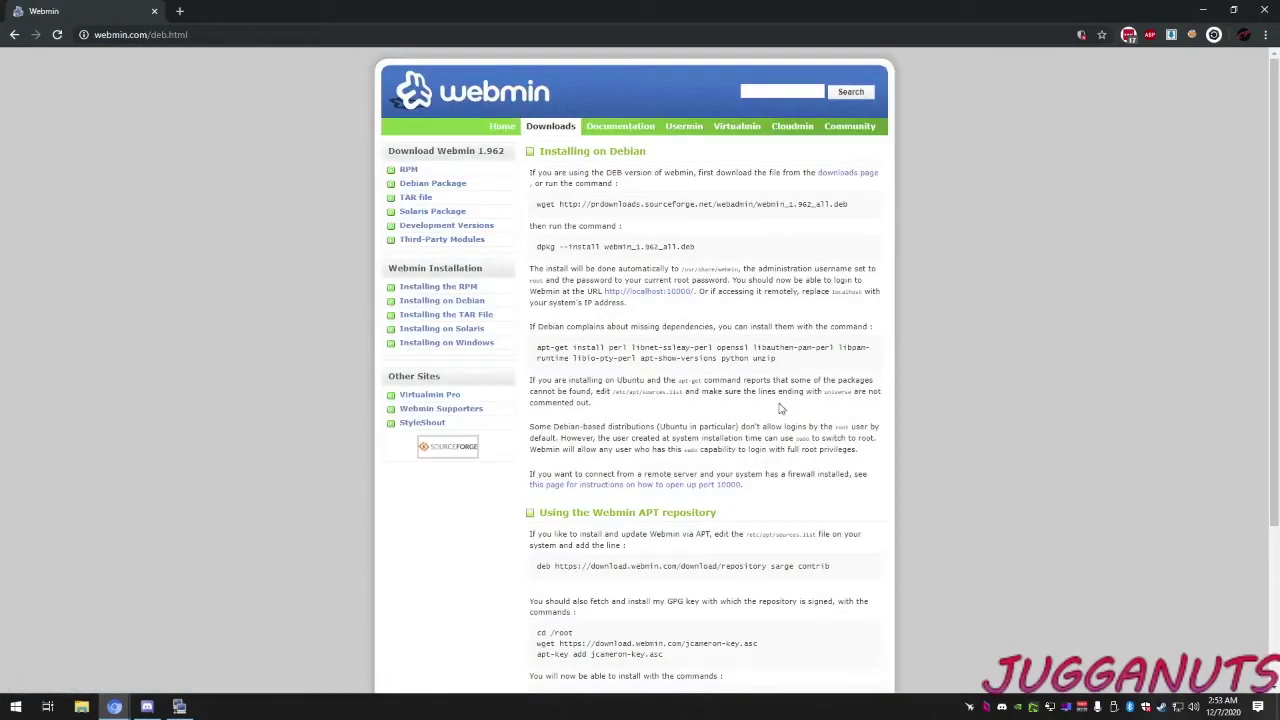
- Copy Webmin's apt-get dependency command and snap the browser to the left half
left_click_drag(793, 369, 537, 345)
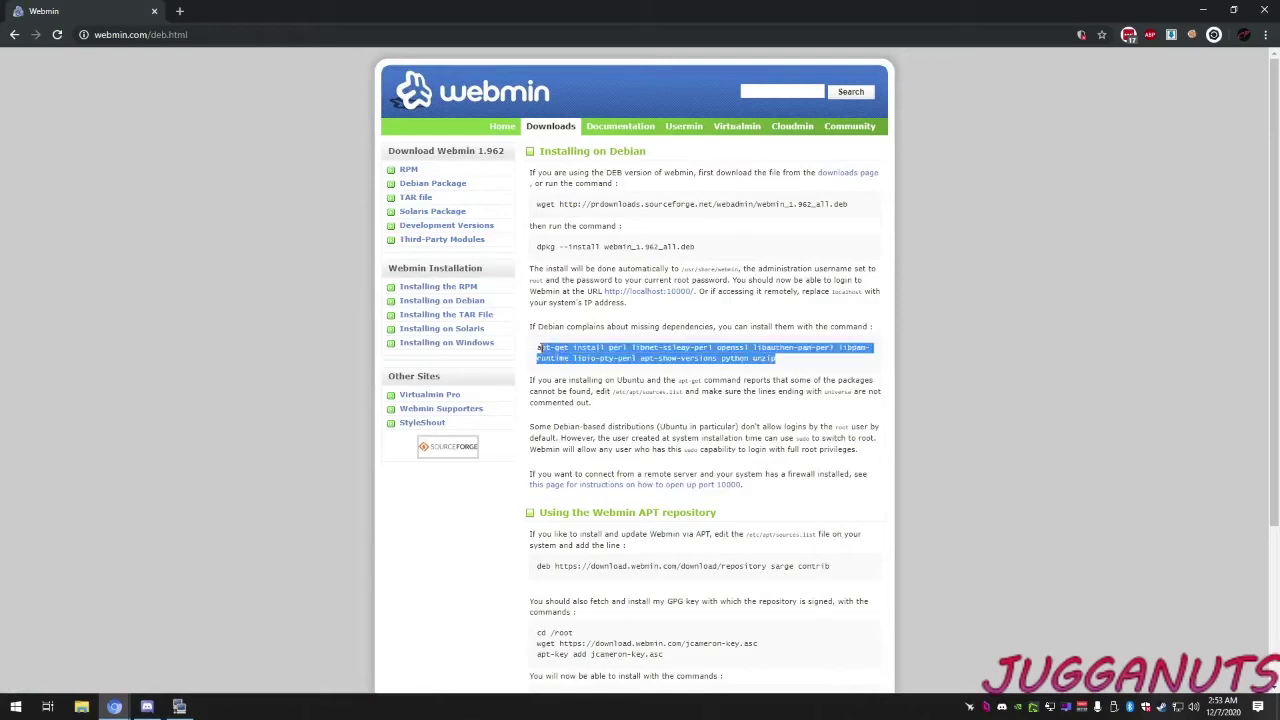
right_click(540, 345)
left_click(570, 362)
double_click(463, 16)
left_click_drag(463, 16, 0, 236)
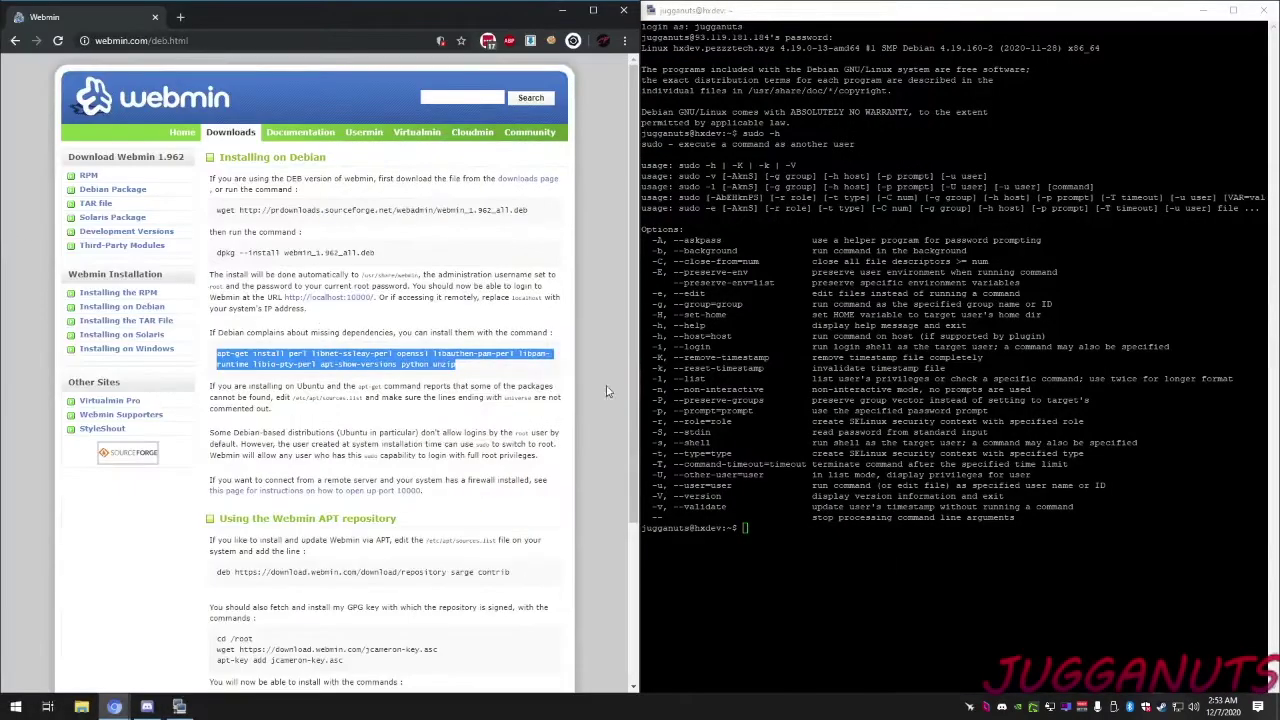
left_click(838, 452)
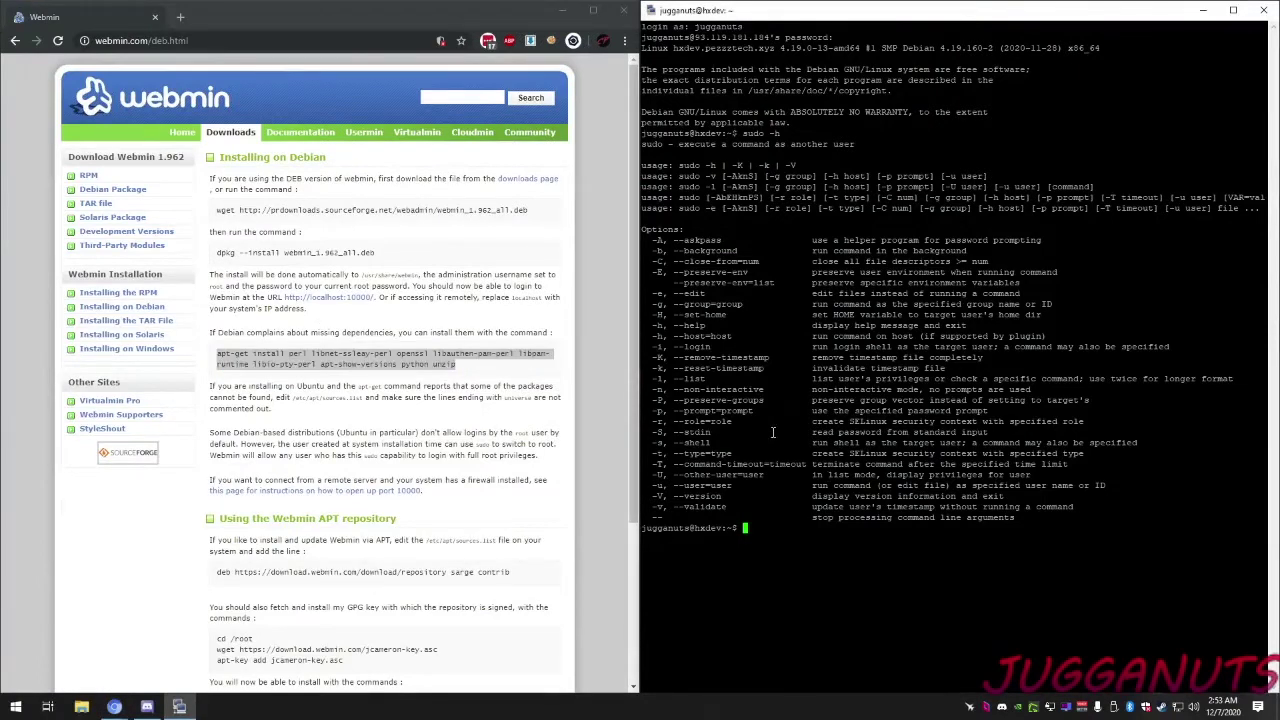
- Run the pasted dependency command with sudo, entering the password and confirming
type("sudo")
right_click(773, 432)
key("Return")
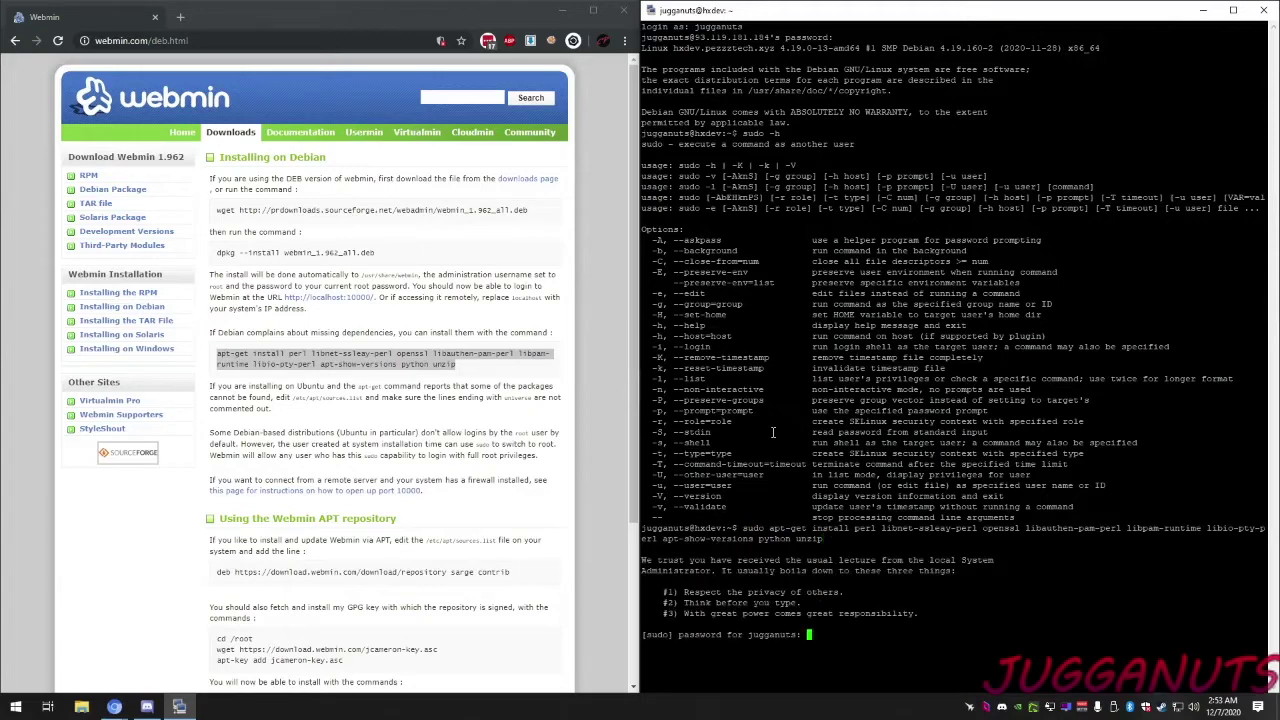
key("Return")
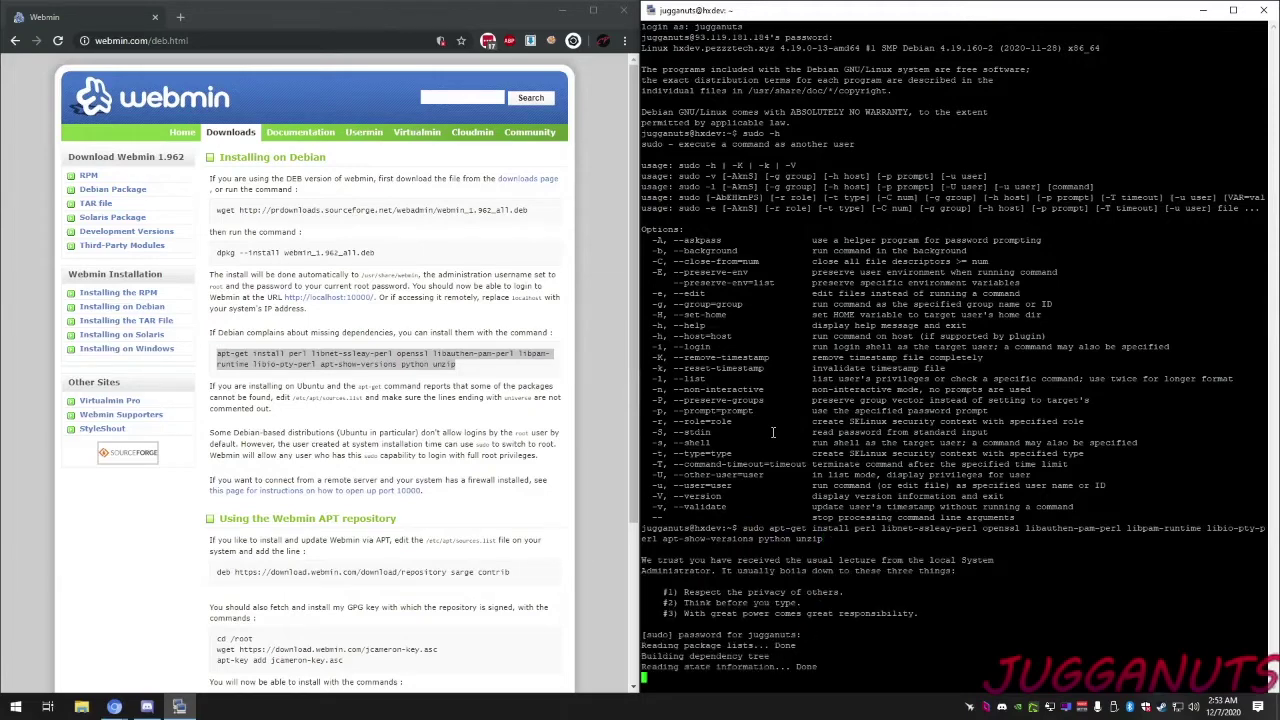
key("Return")
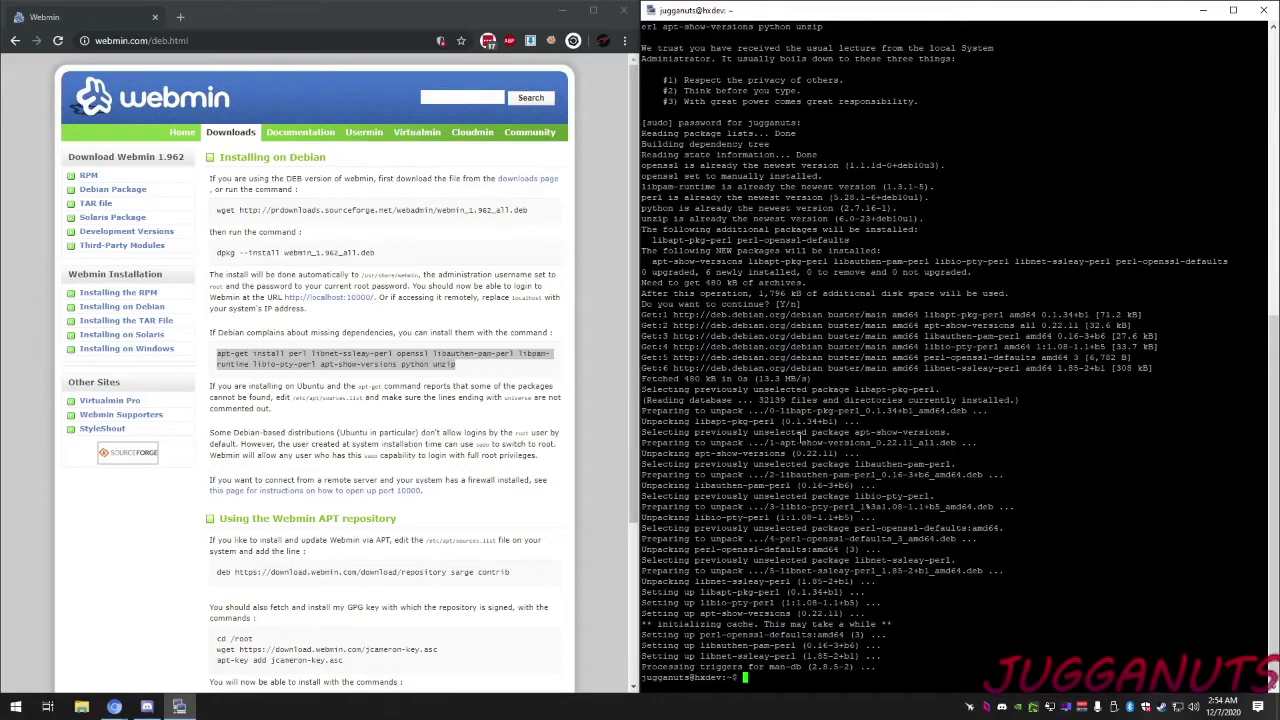
- Copy the wget line and run it to download webmin_1.962_all.deb
triple_click(350, 210)
right_click(350, 213)
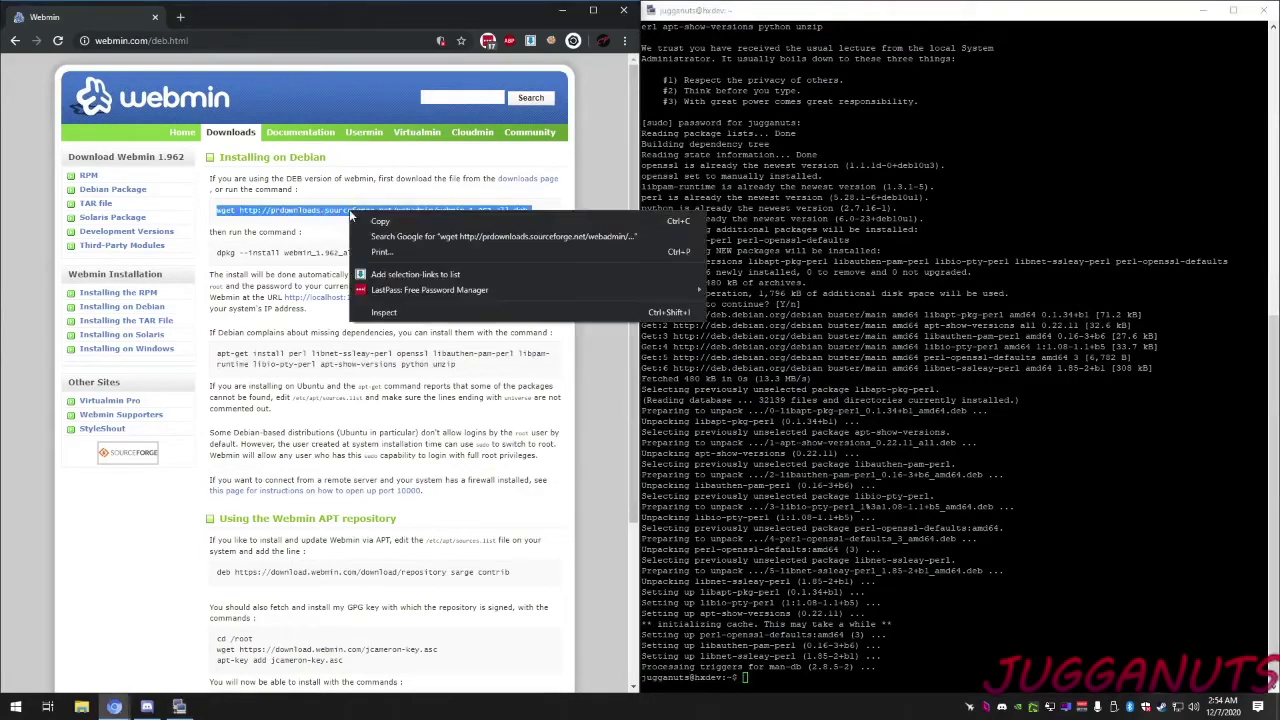
left_click(380, 221)
right_click(771, 390)
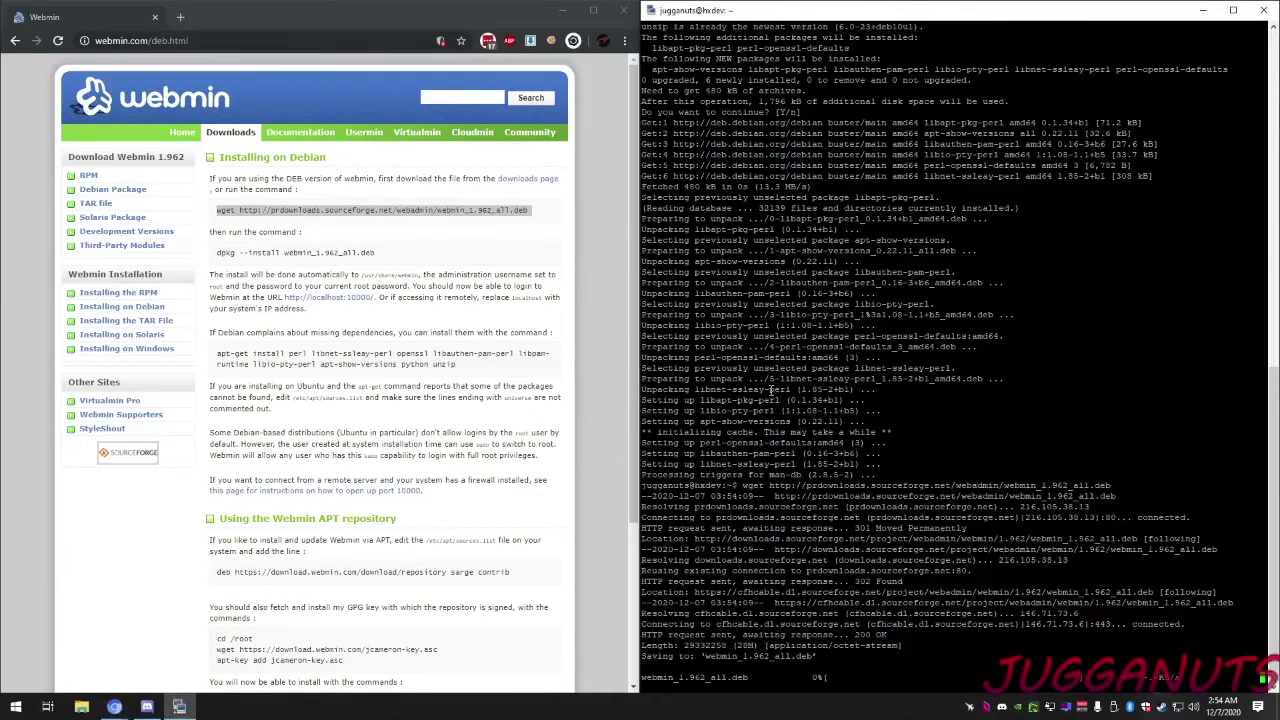
- Paste the dpkg --install line and rerun it with sudo !!
left_click(270, 252)
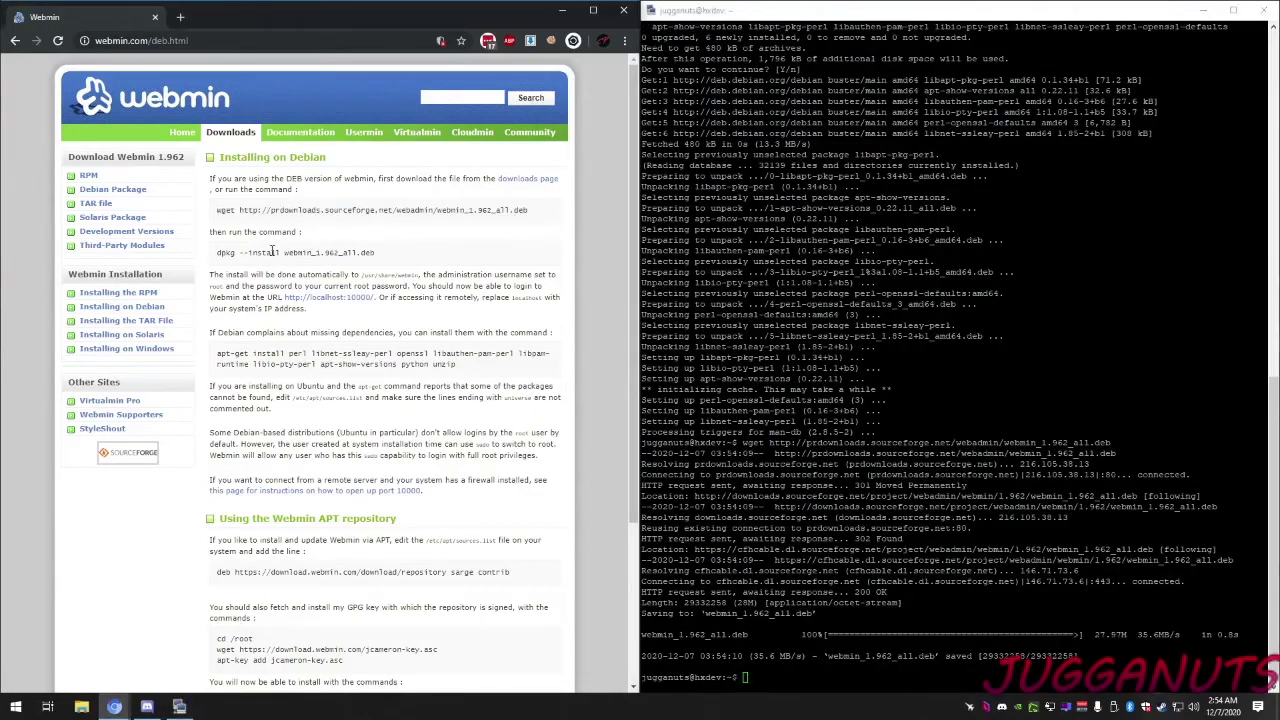
triple_click(270, 252)
right_click(280, 252)
left_click(298, 258)
right_click(843, 548)
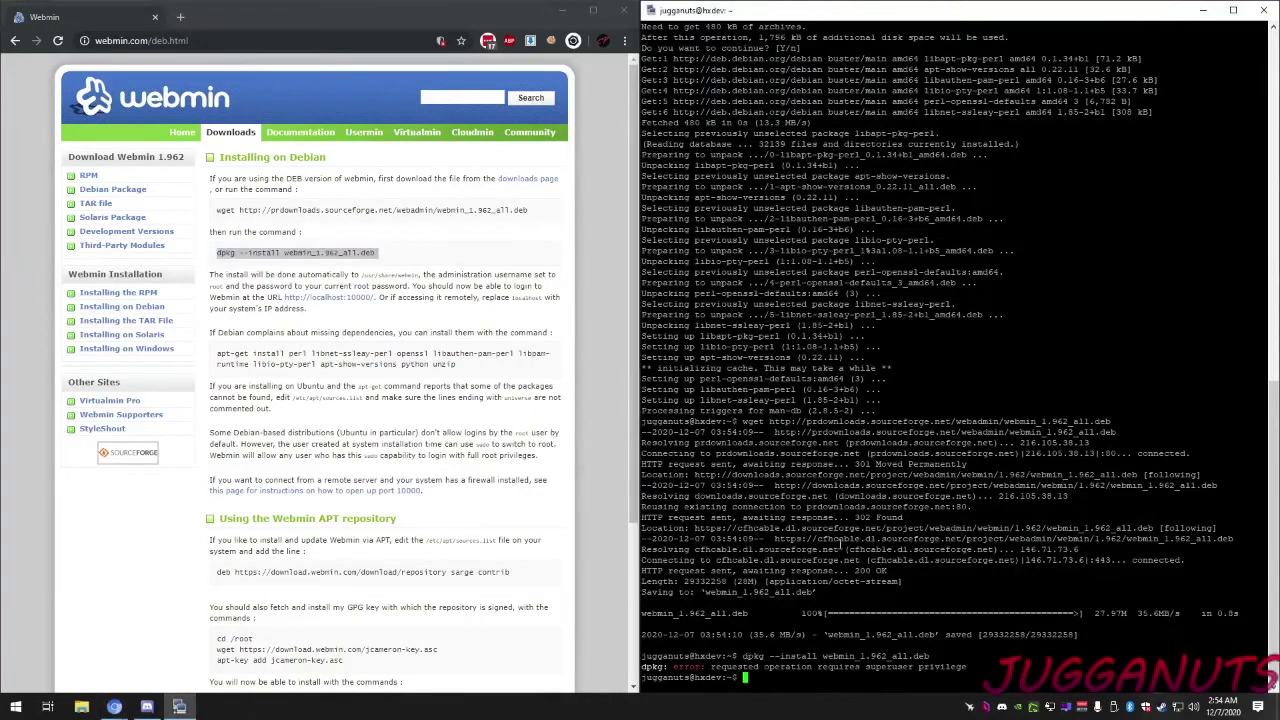
type("sudo !!")
key("Return")
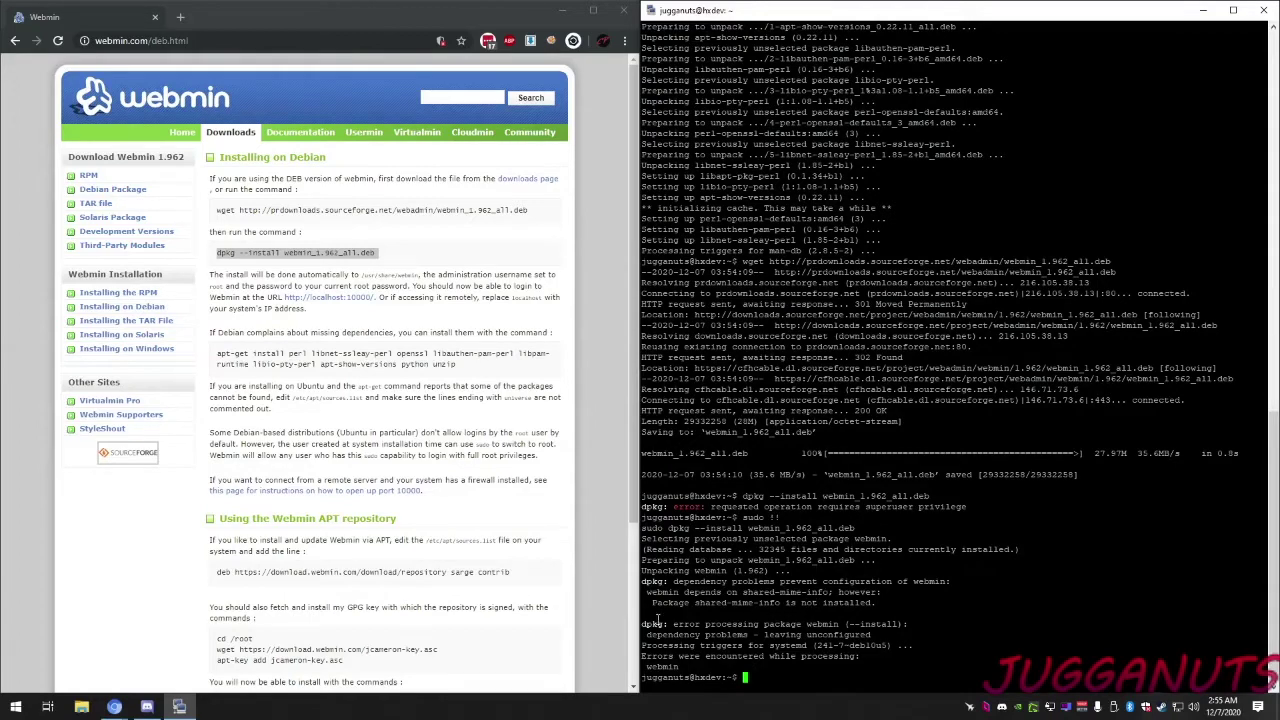
- Rerun the apt-get dependency command with shared-mime-info appended
left_click_drag(778, 603, 697, 606)
key("Up")
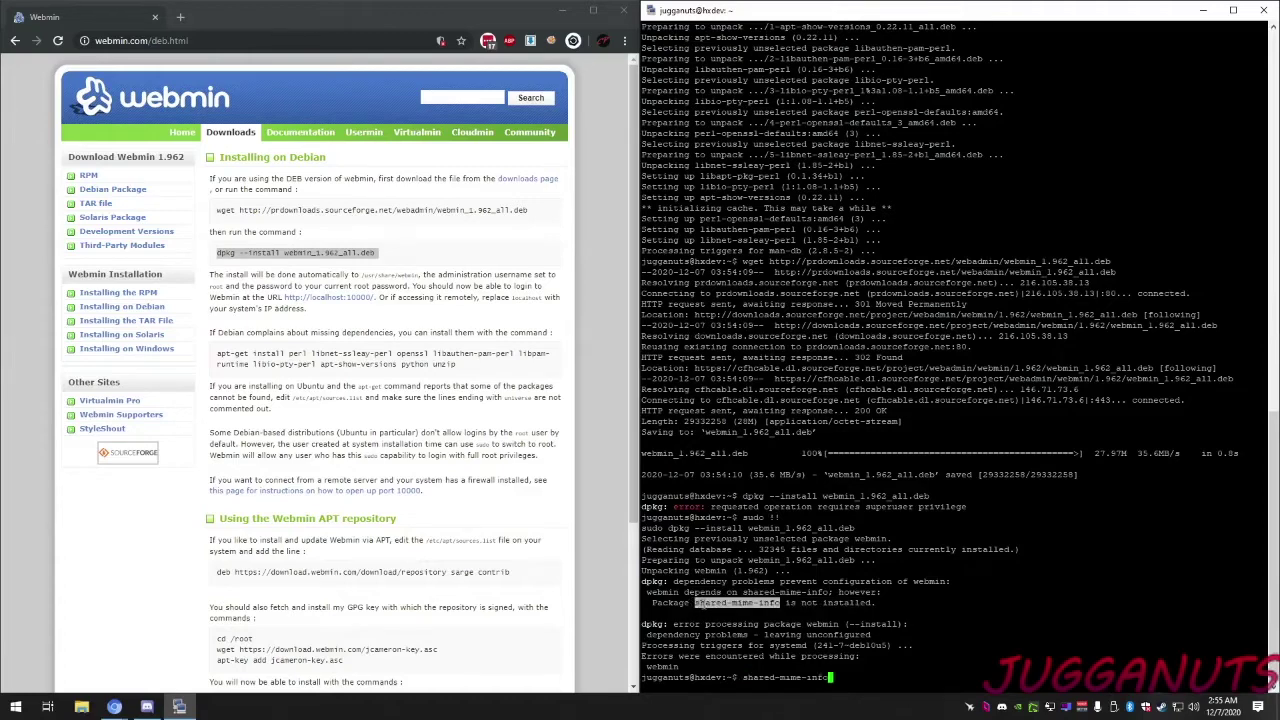
key("ctrl+w")
key("ctrl+w")
key("ctrl+w")
key("ctrl+v")
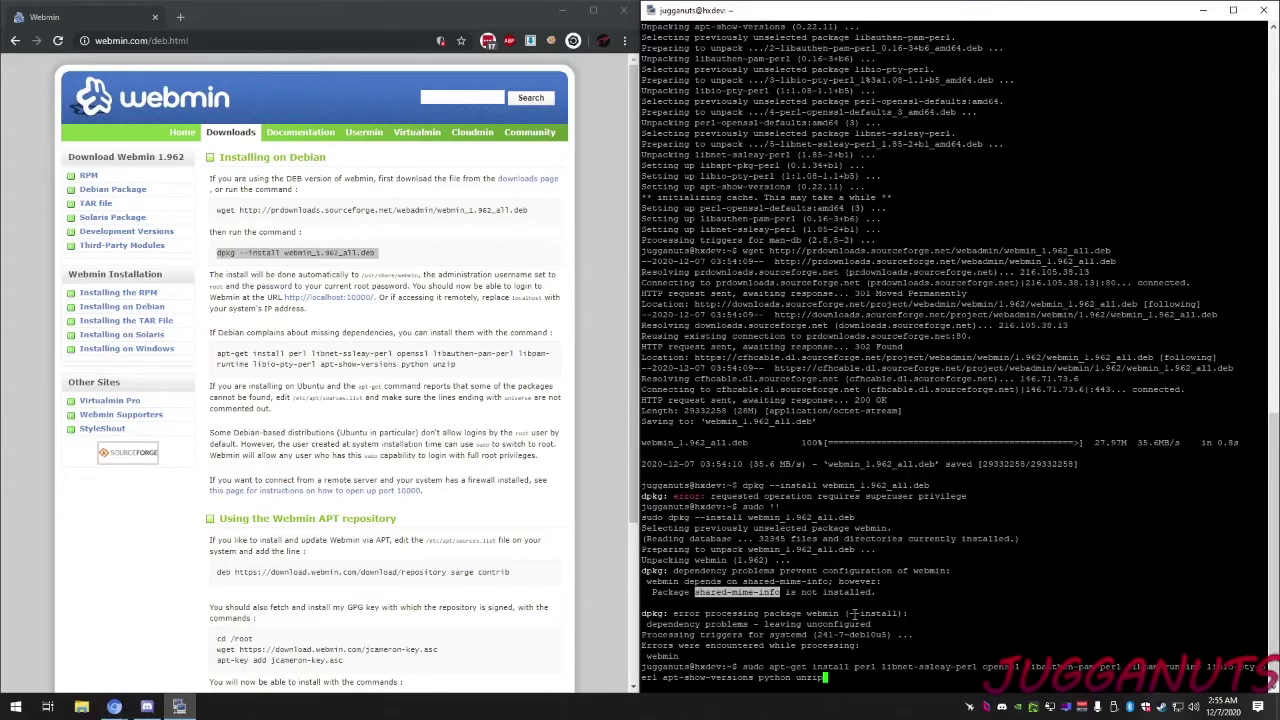
key("ctrl+v")
key("Return")
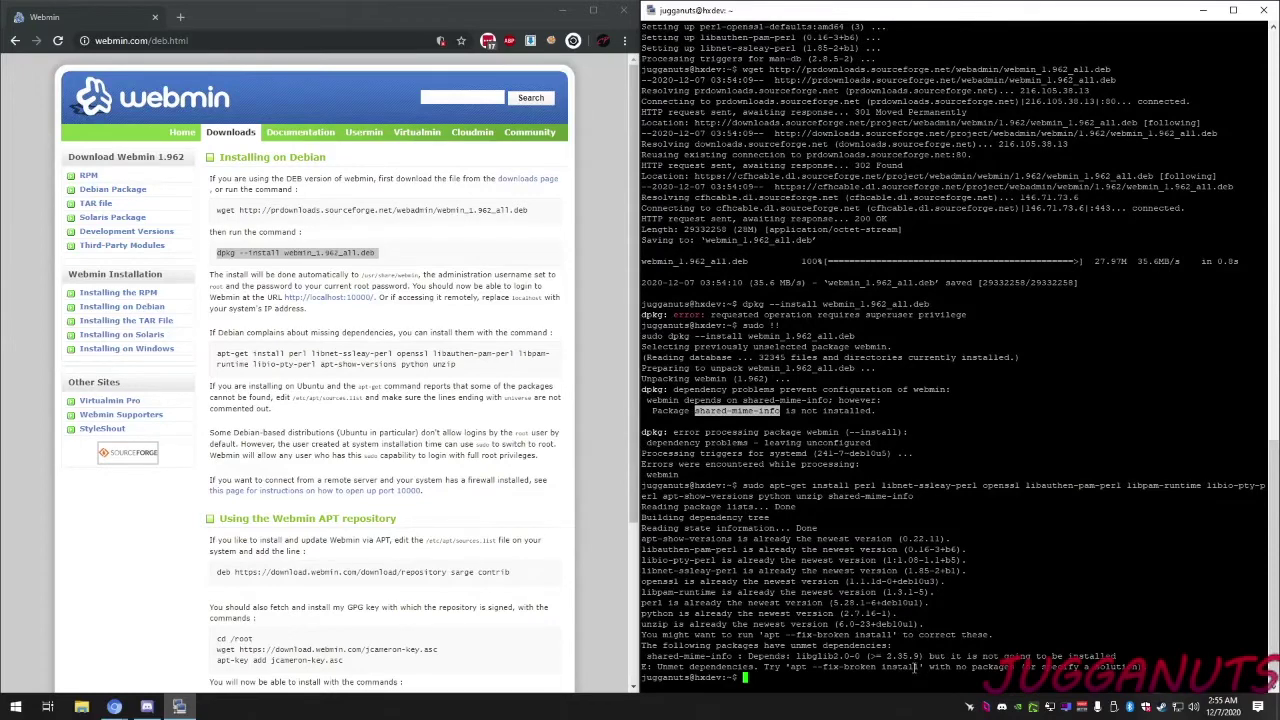
- Run sudo apt --fix-broken install and confirm the missing packages
left_click_drag(918, 666, 796, 673)
right_click(796, 672)
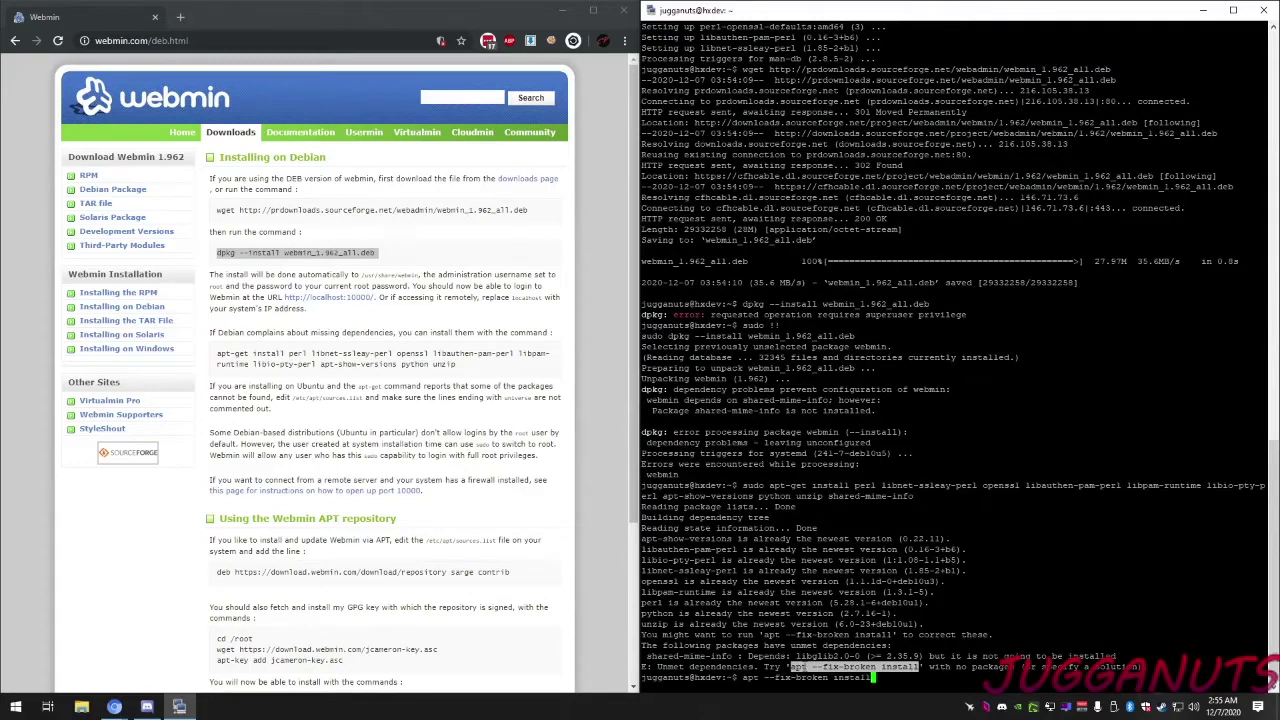
key("Home")
type("sudo")
key("Return")
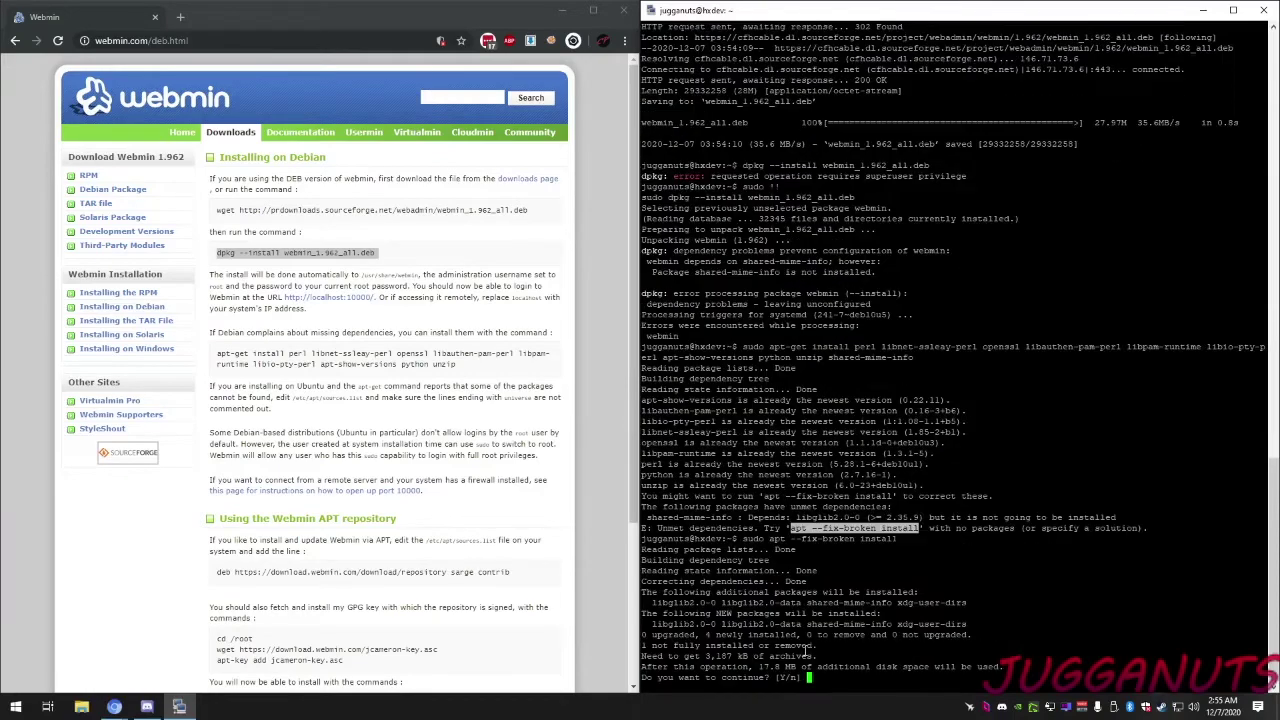
key("Return")
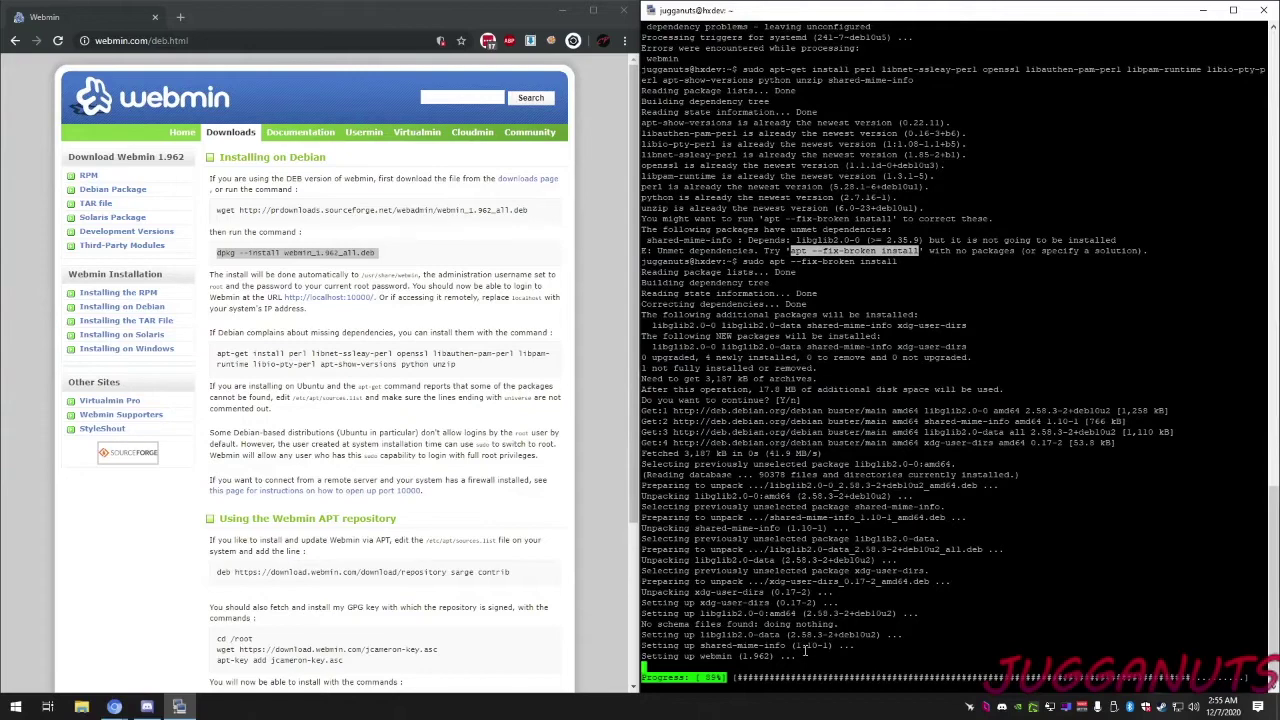
left_click_drag(658, 656, 785, 656)
left_click(790, 656)
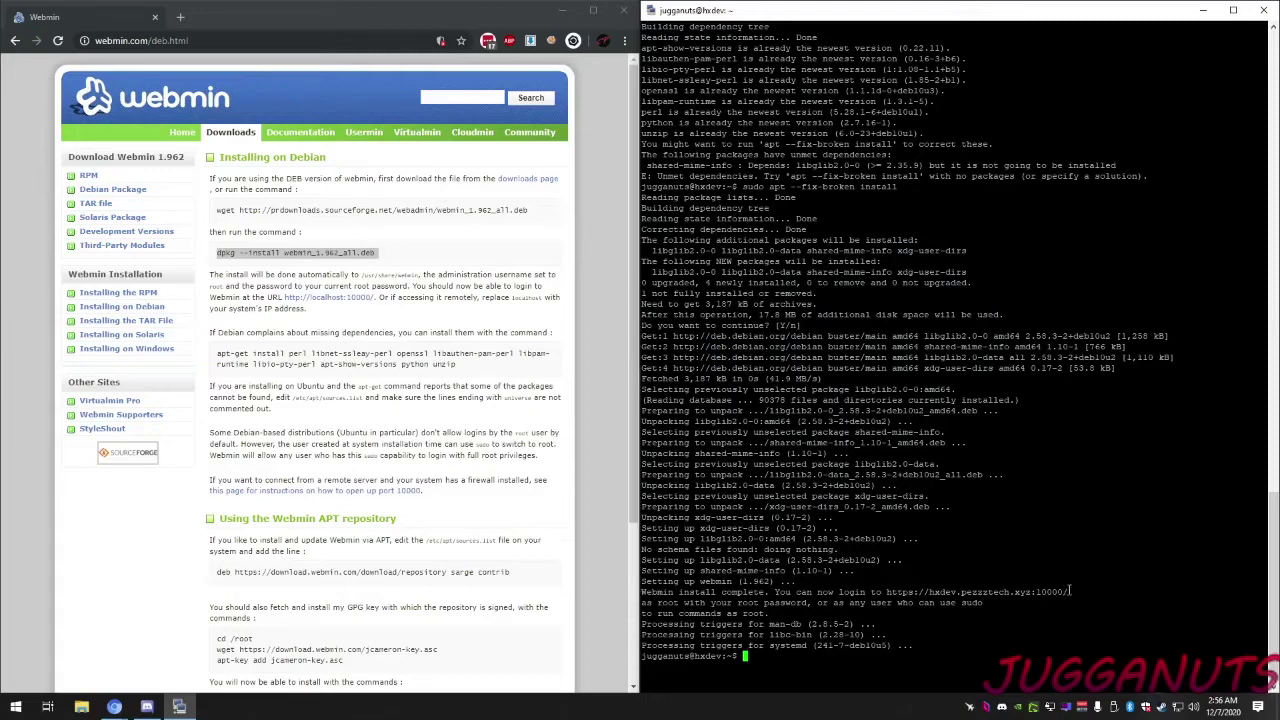
- Open the Webmin port 10000 address in a new tab, bypassing the certificate warning
left_click_drag(1070, 591, 889, 598)
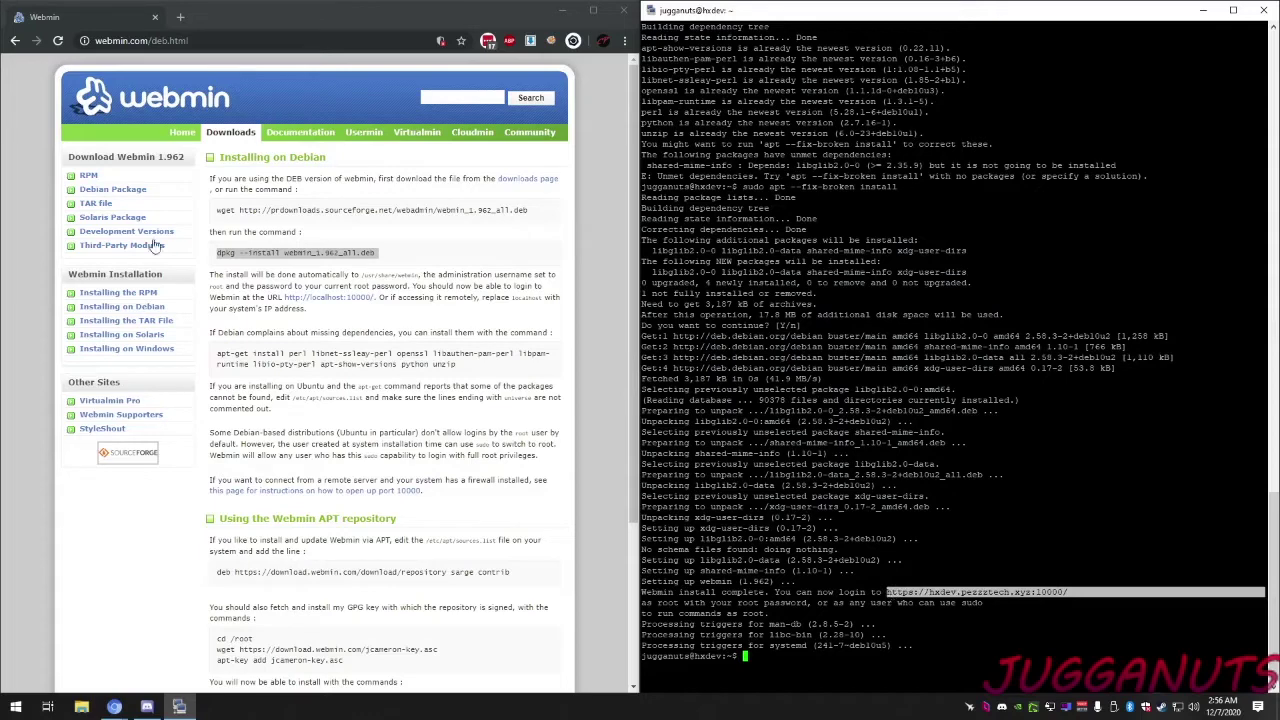
left_click(180, 17)
right_click(177, 44)
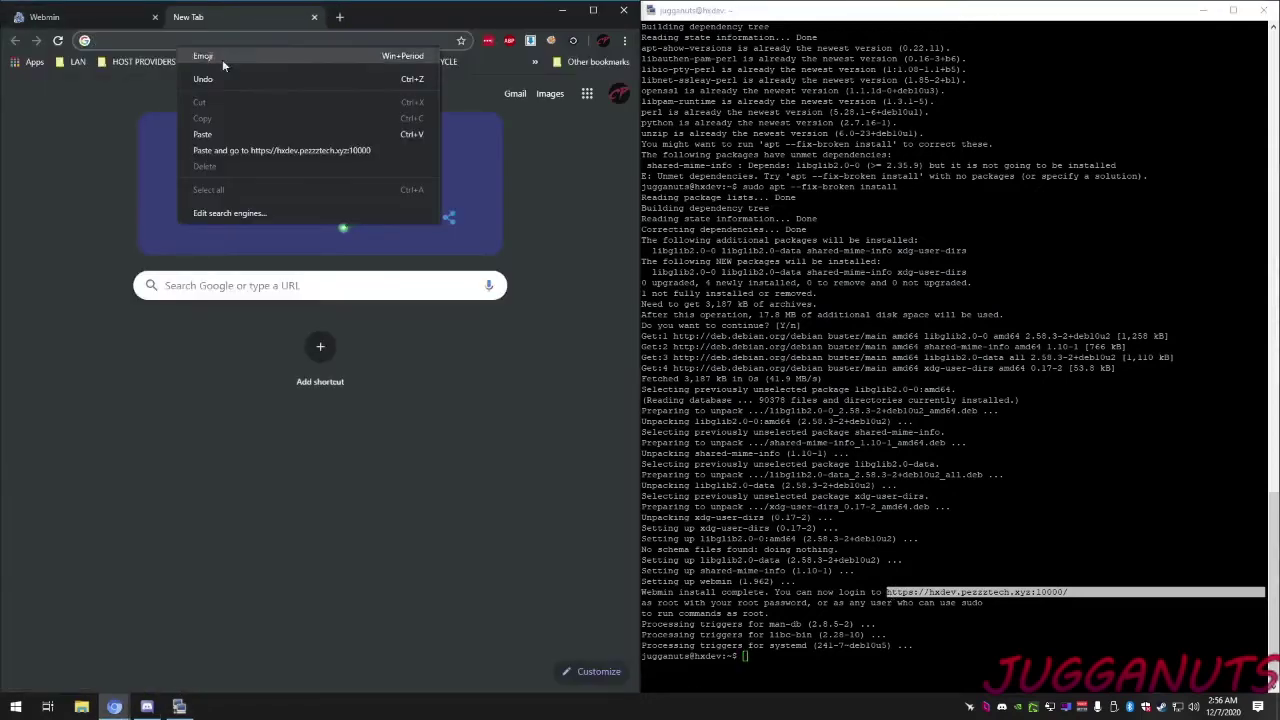
left_click(248, 150)
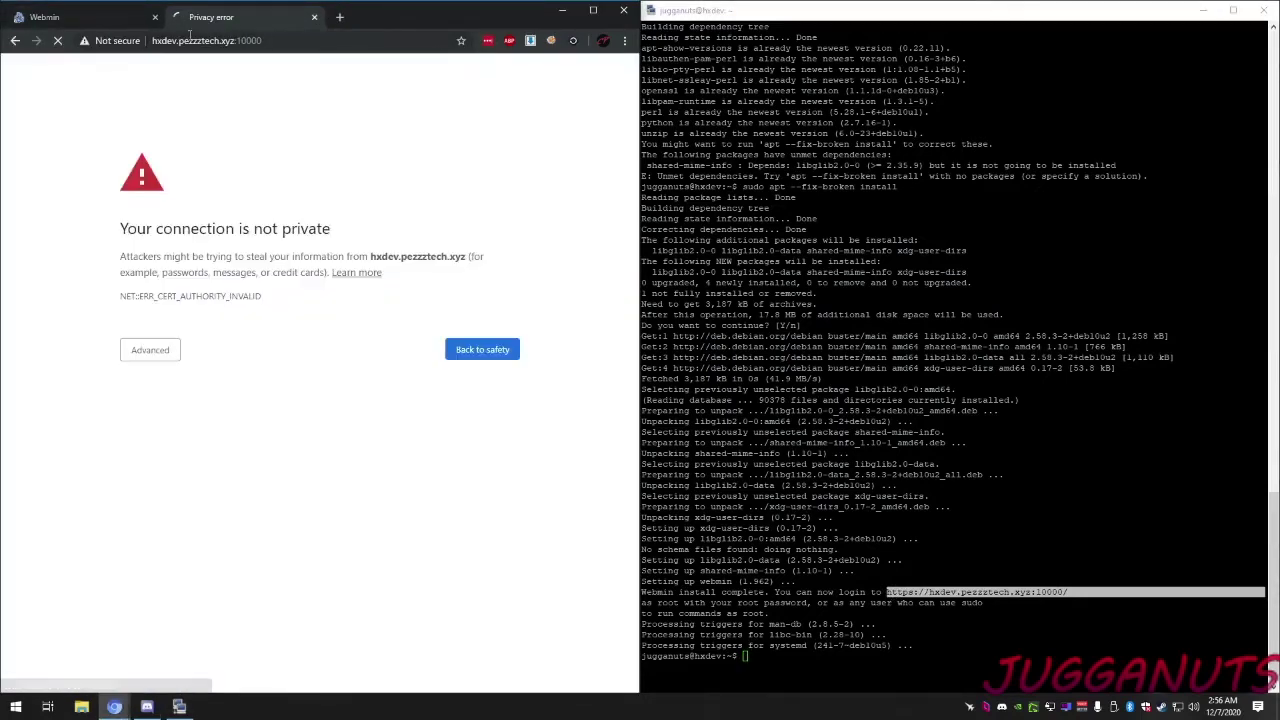
left_click(152, 350)
left_click(197, 452)
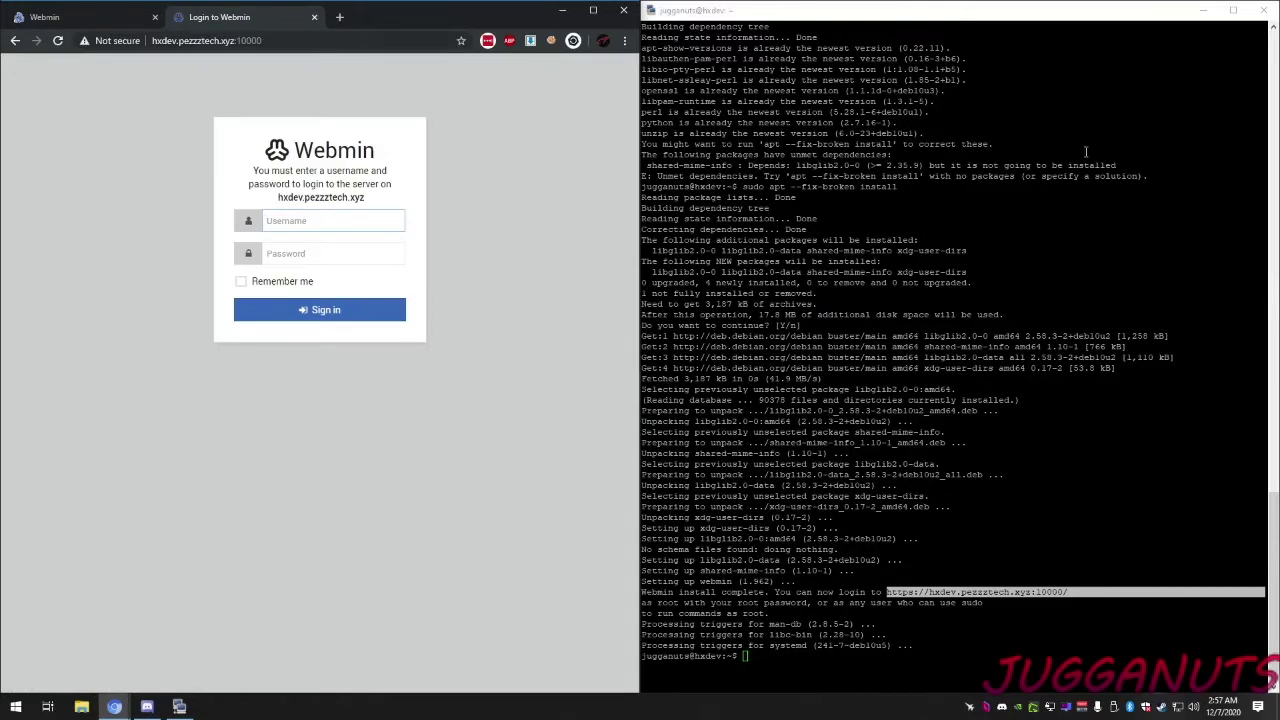
- Maximize the browser and sign in with the new user's username and password
left_click(593, 10)
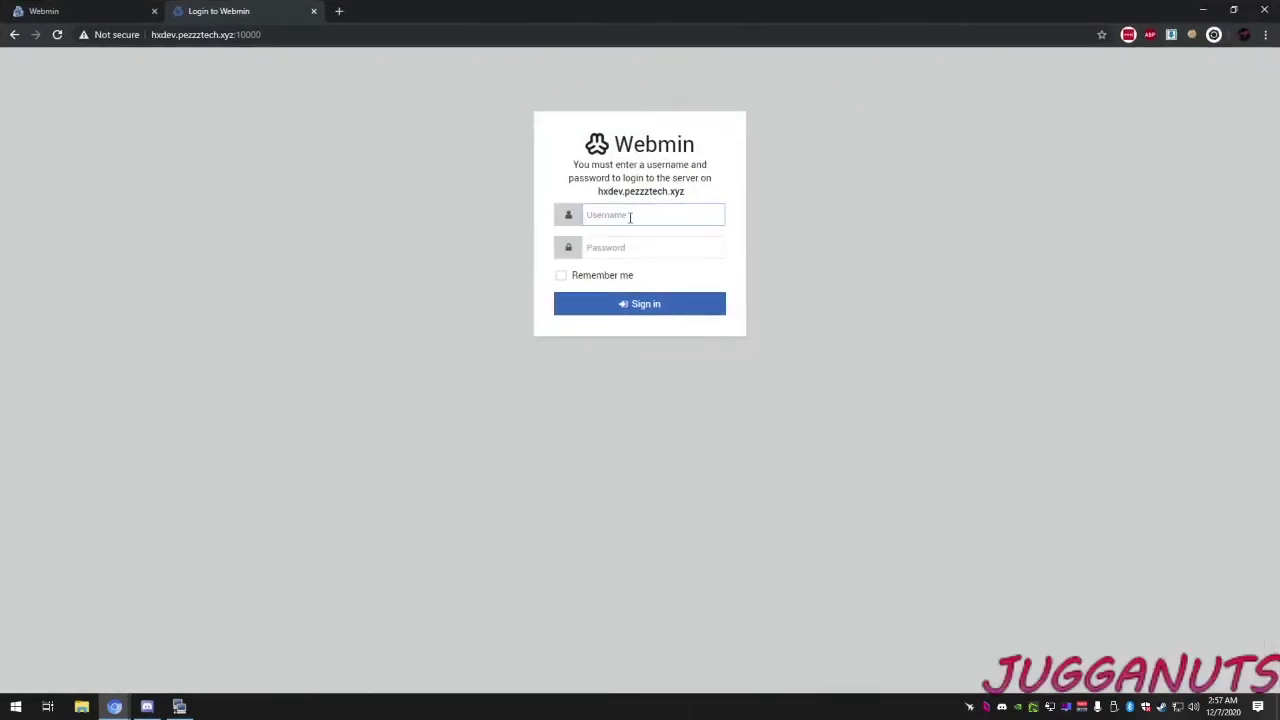
type("jugganuts")
key("Tab")
type("********")
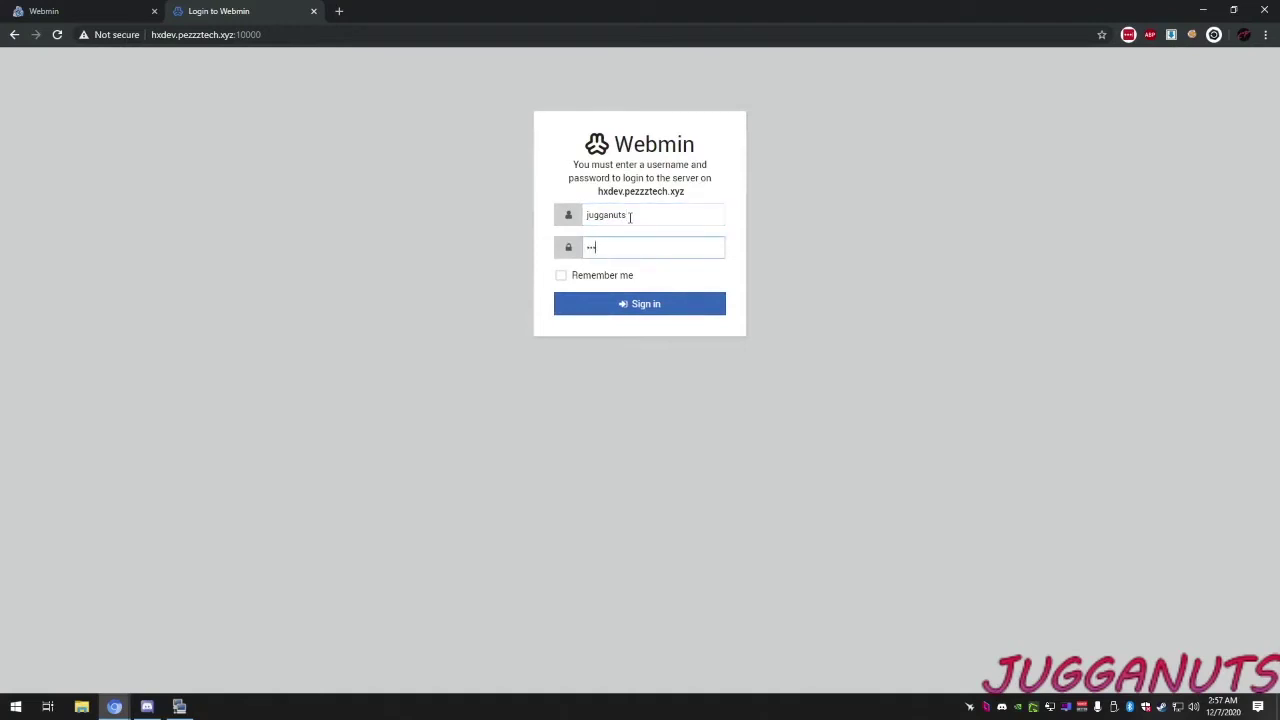
type("**")
key("Return")
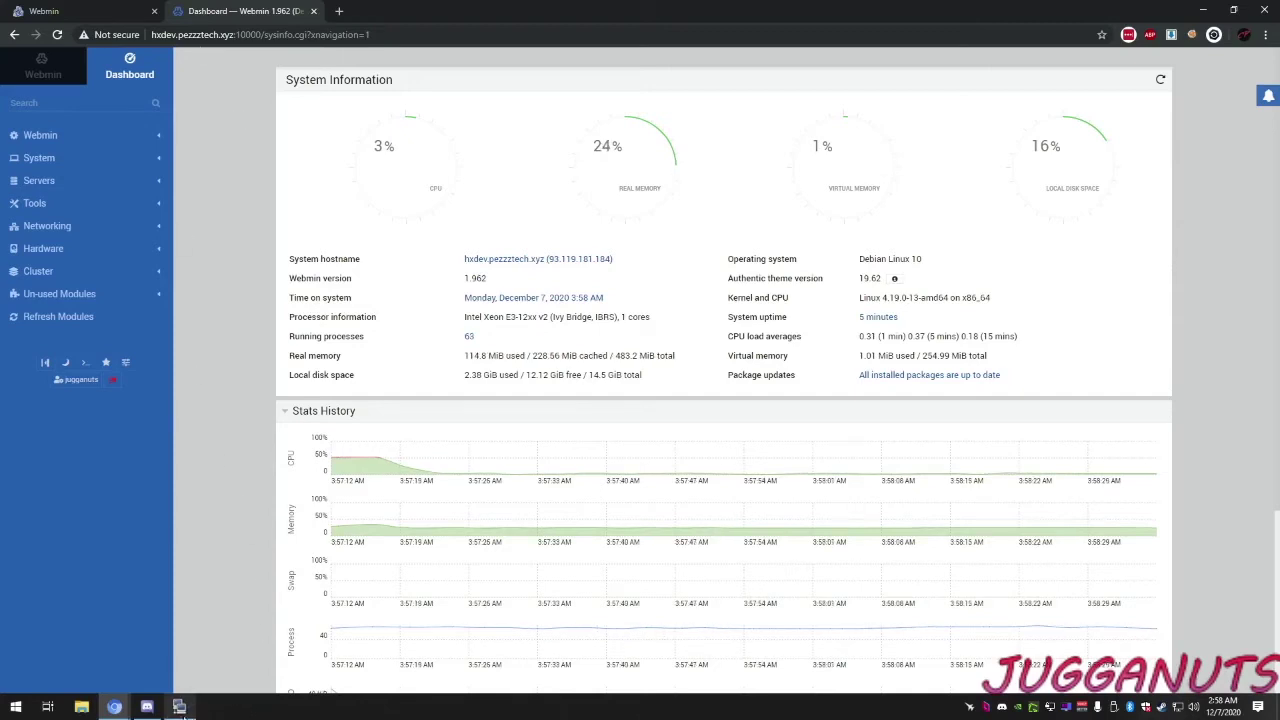
- Google 'wine debian 10' and open the Computing for Geeks Wine 5 on Debian guide
left_click(130, 12)
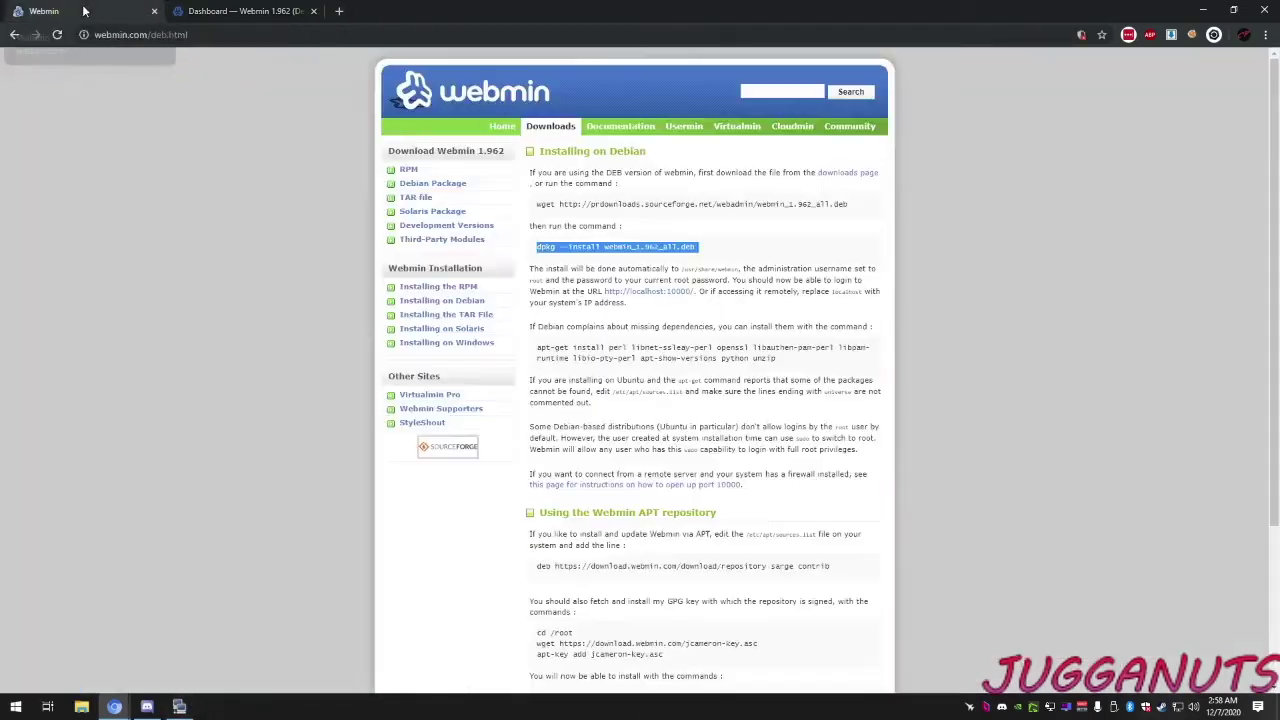
left_click(173, 38)
type("wine")
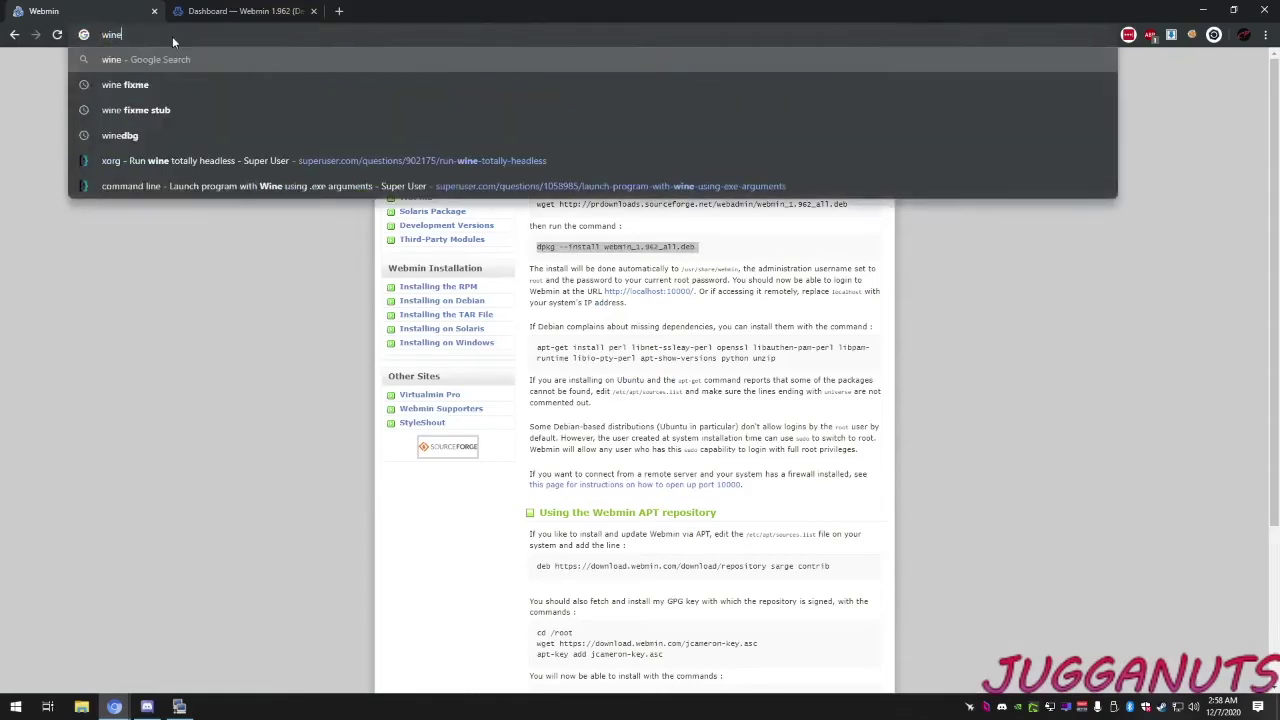
type(" debian")
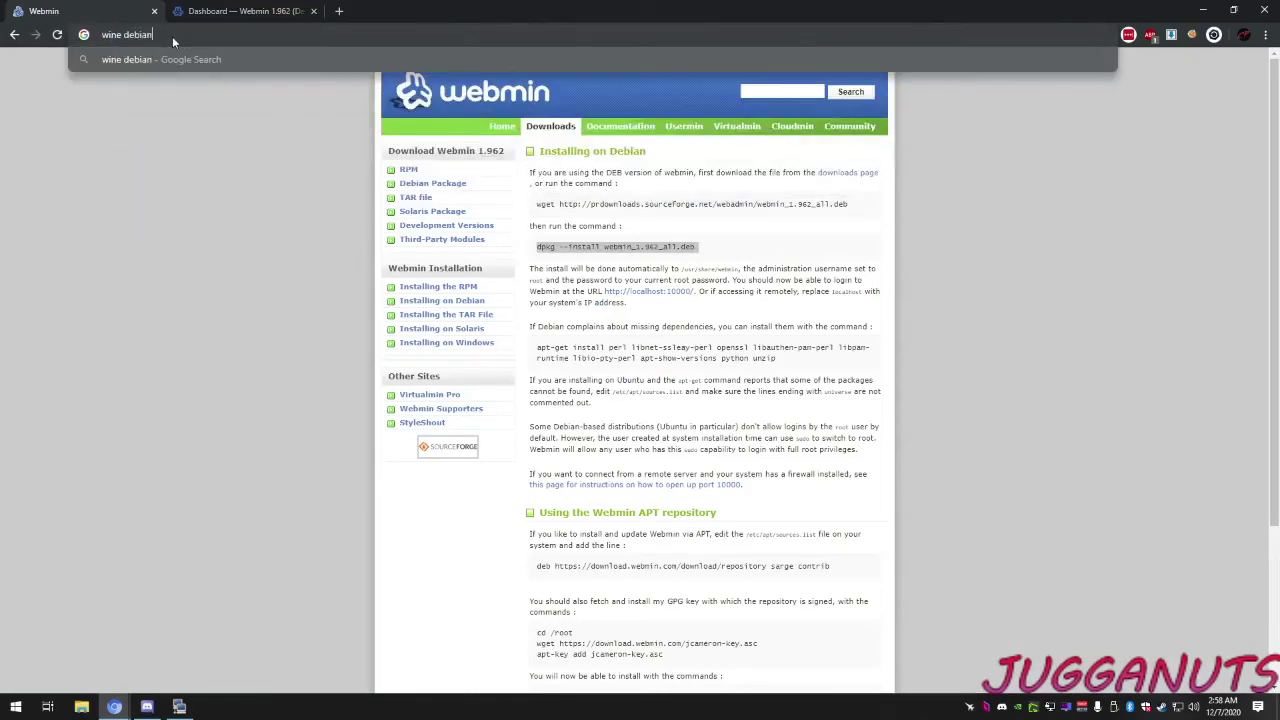
key("Return")
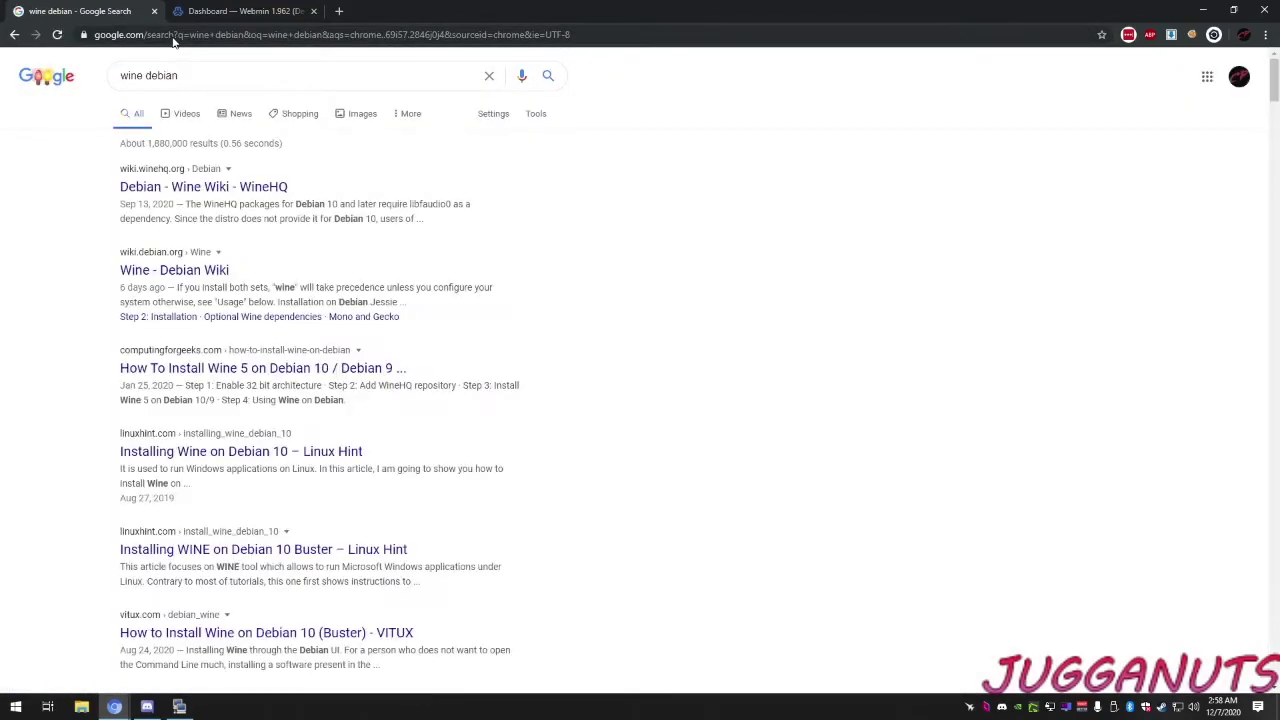
left_click(184, 75)
type("10")
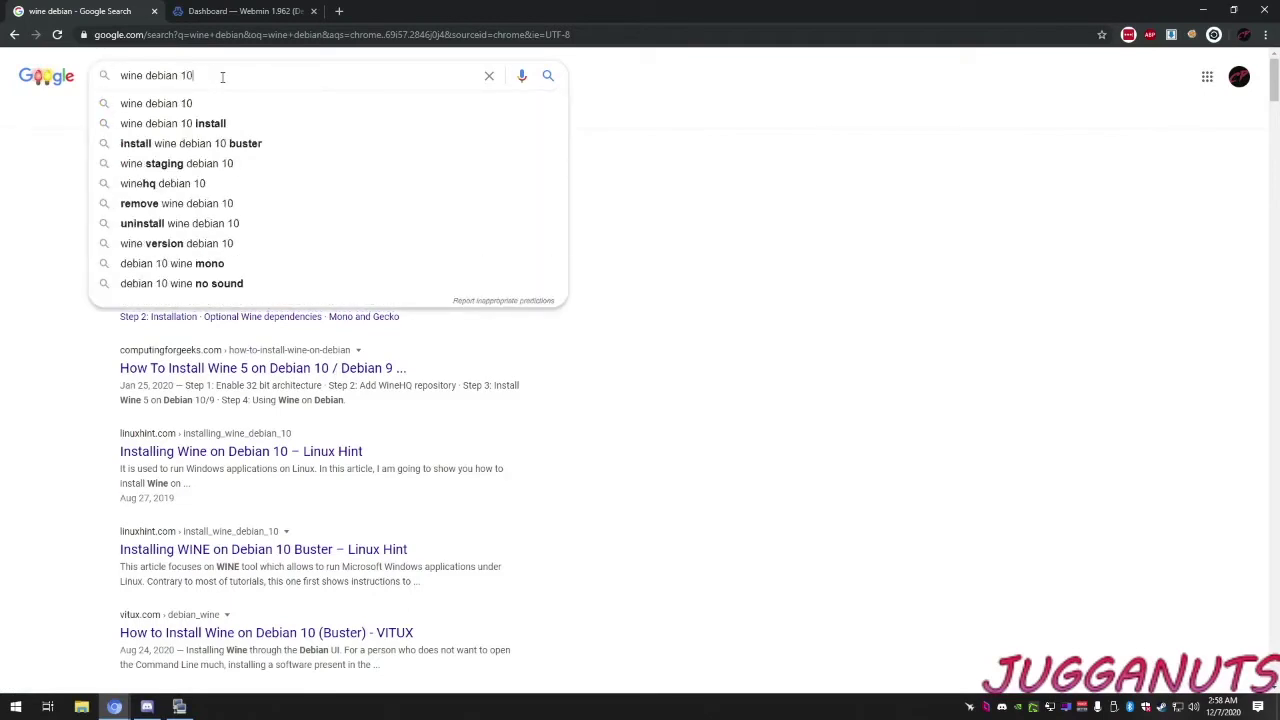
key("Return")
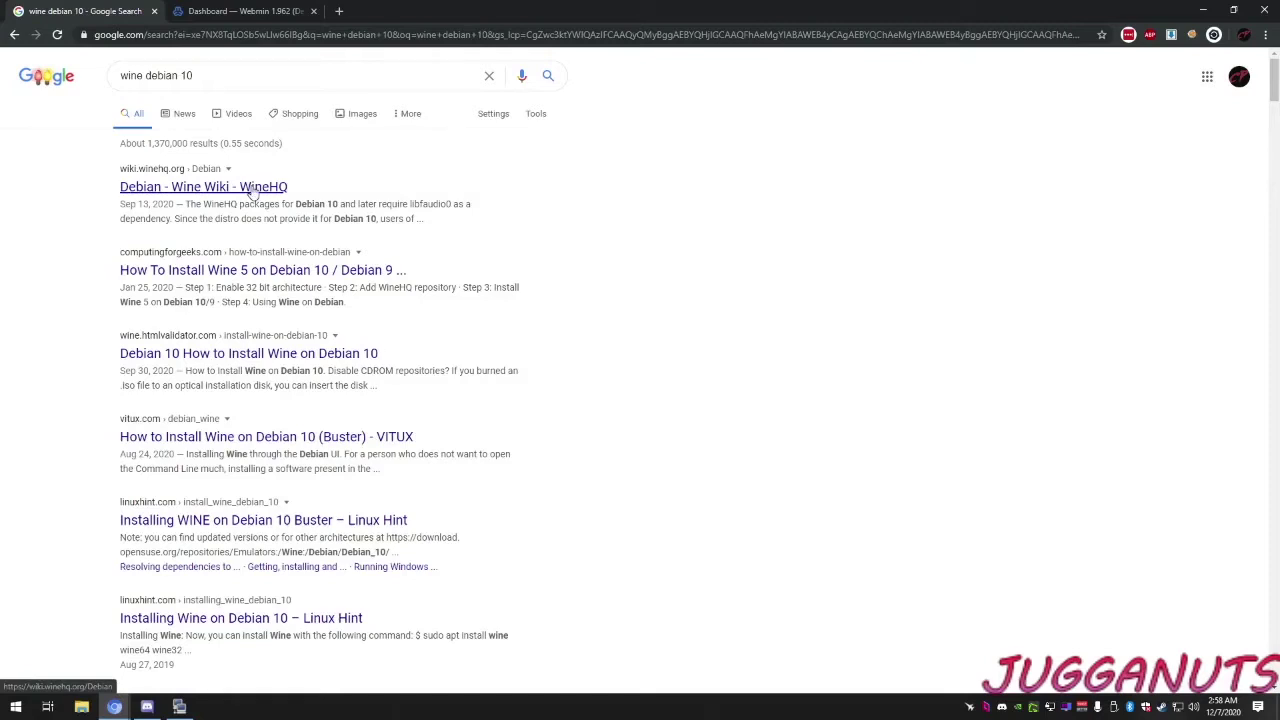
left_click(253, 272)
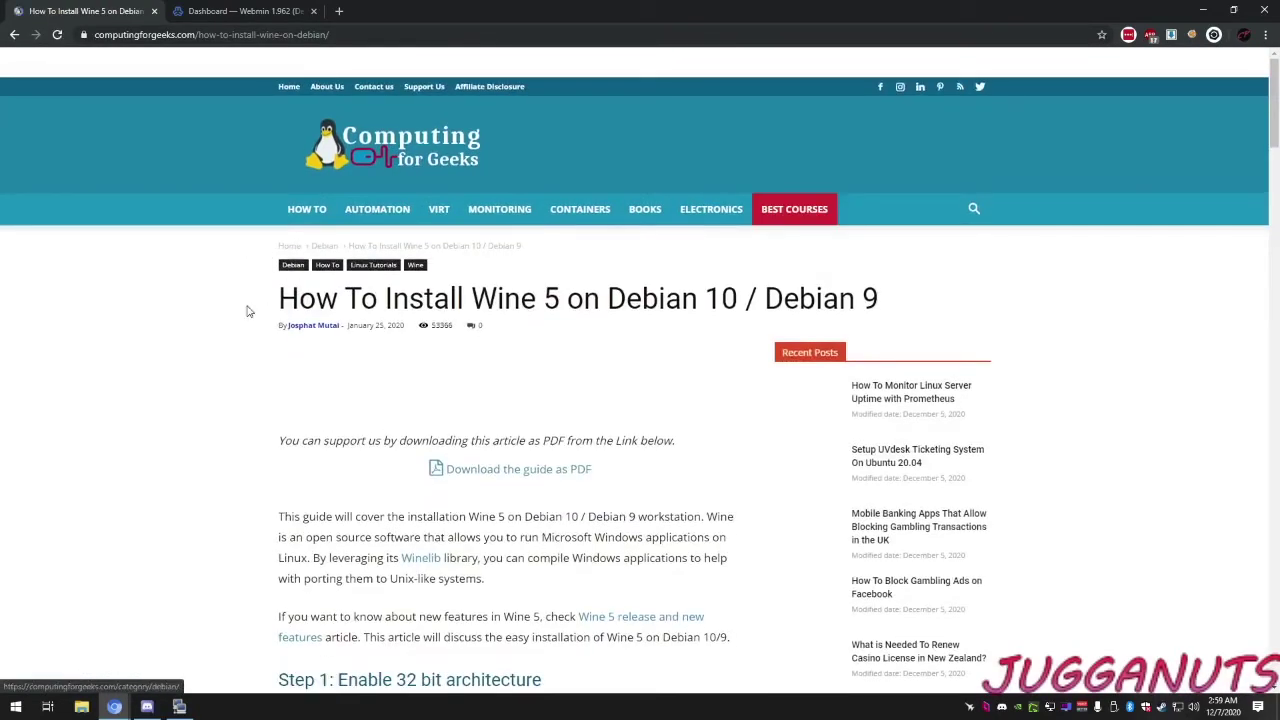
- Copy the Step 2 gnupg2 and software-properties-common install line, then bring KiTTY forward
scroll(247, 319, "down", 5)
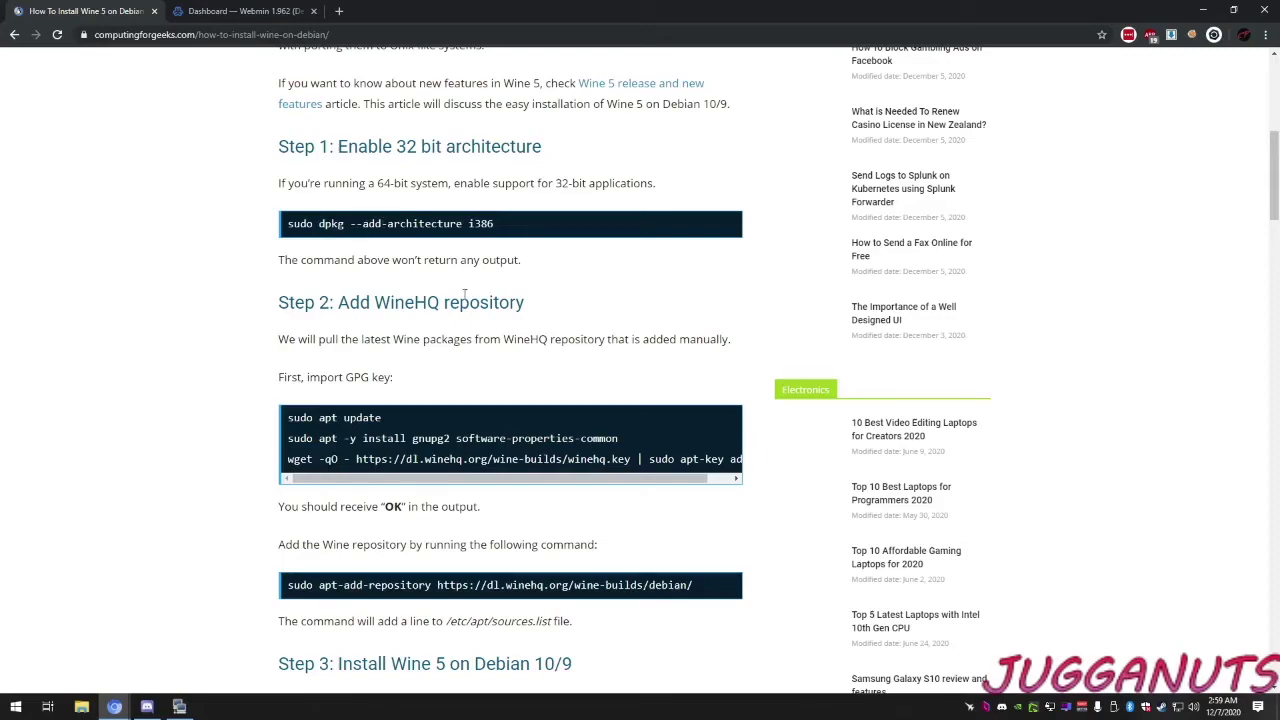
scroll(464, 293, "down", 10)
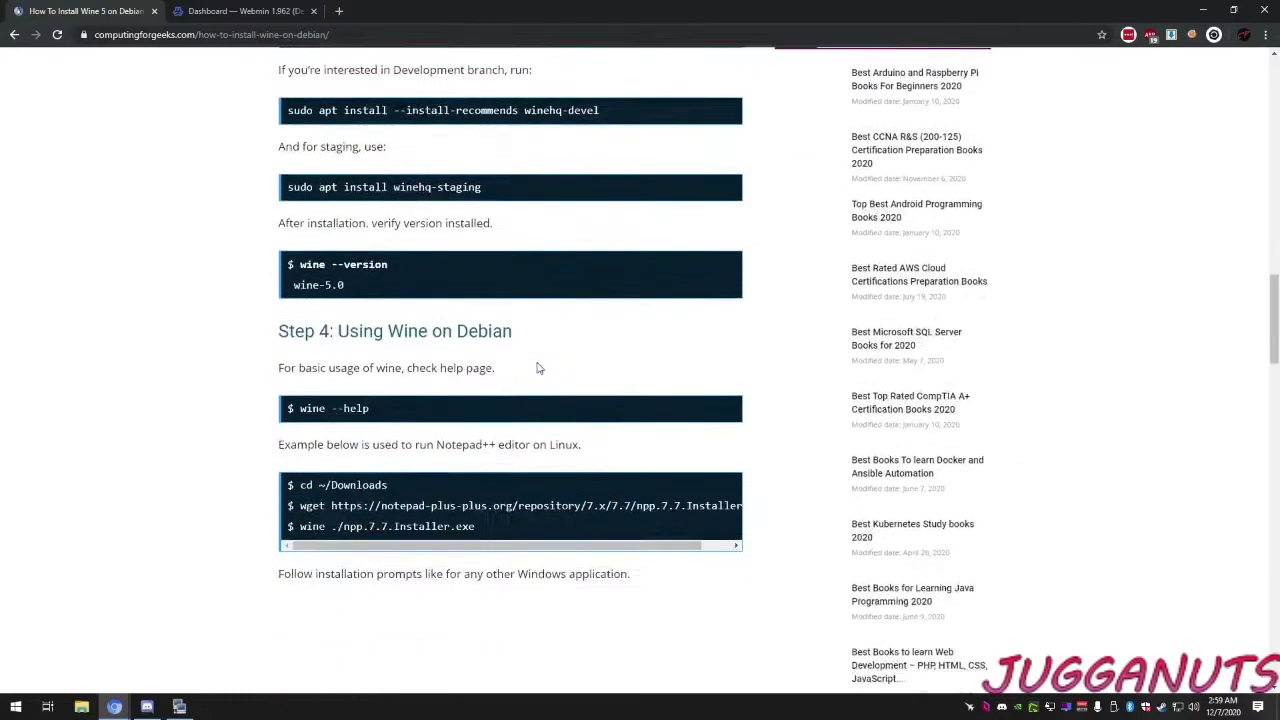
scroll(535, 372, "down", 3)
scroll(171, 478, "up", 3)
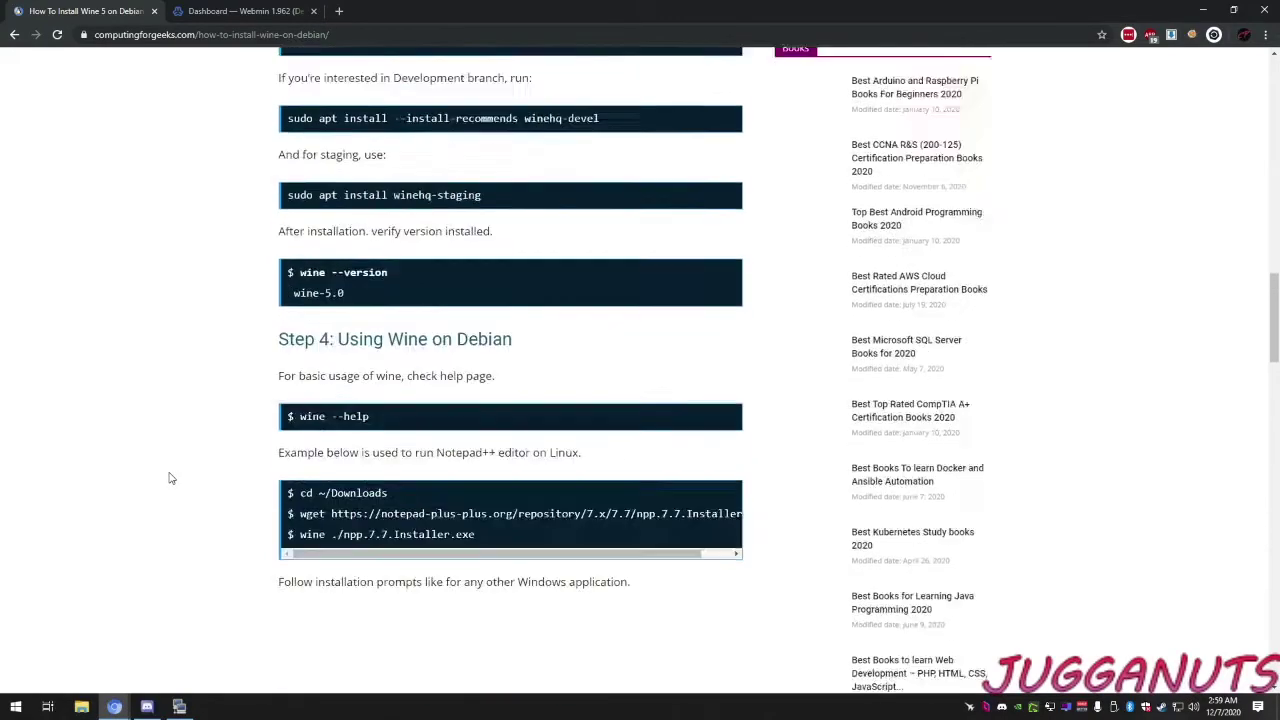
scroll(171, 478, "up", 10)
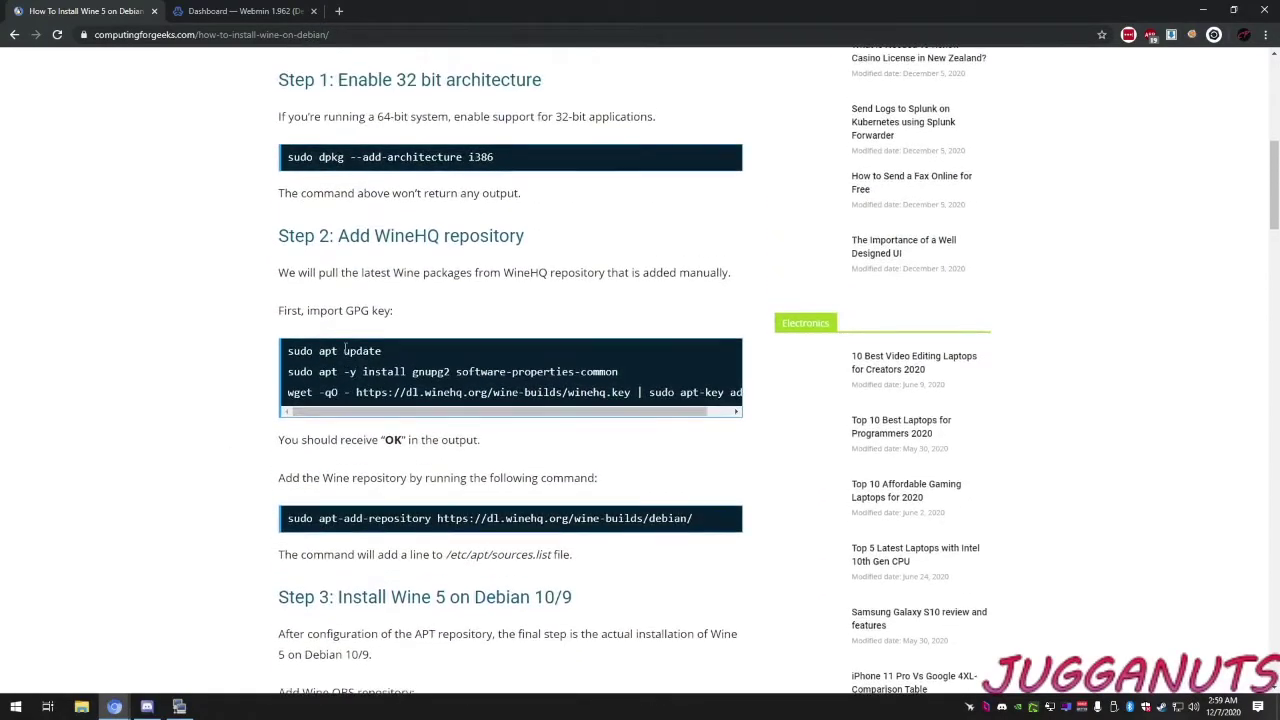
double_click(346, 351)
triple_click(366, 371)
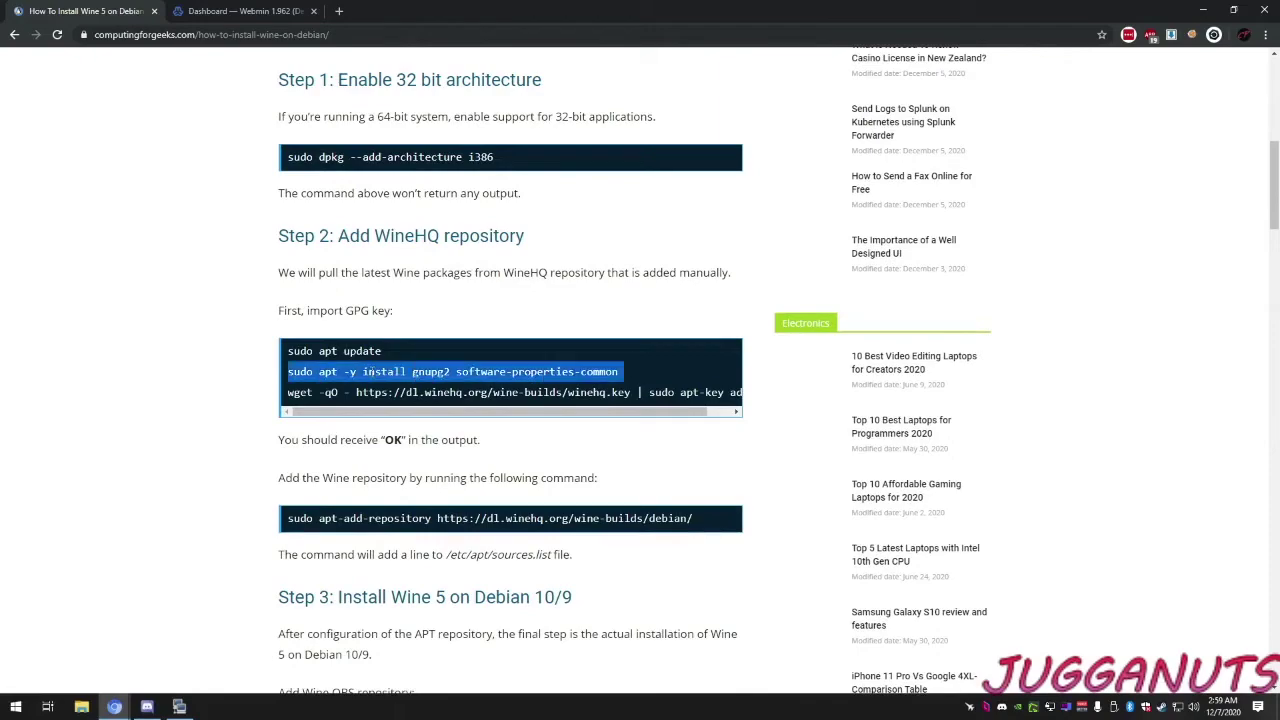
right_click(368, 368)
left_click(394, 391)
left_click(179, 707)
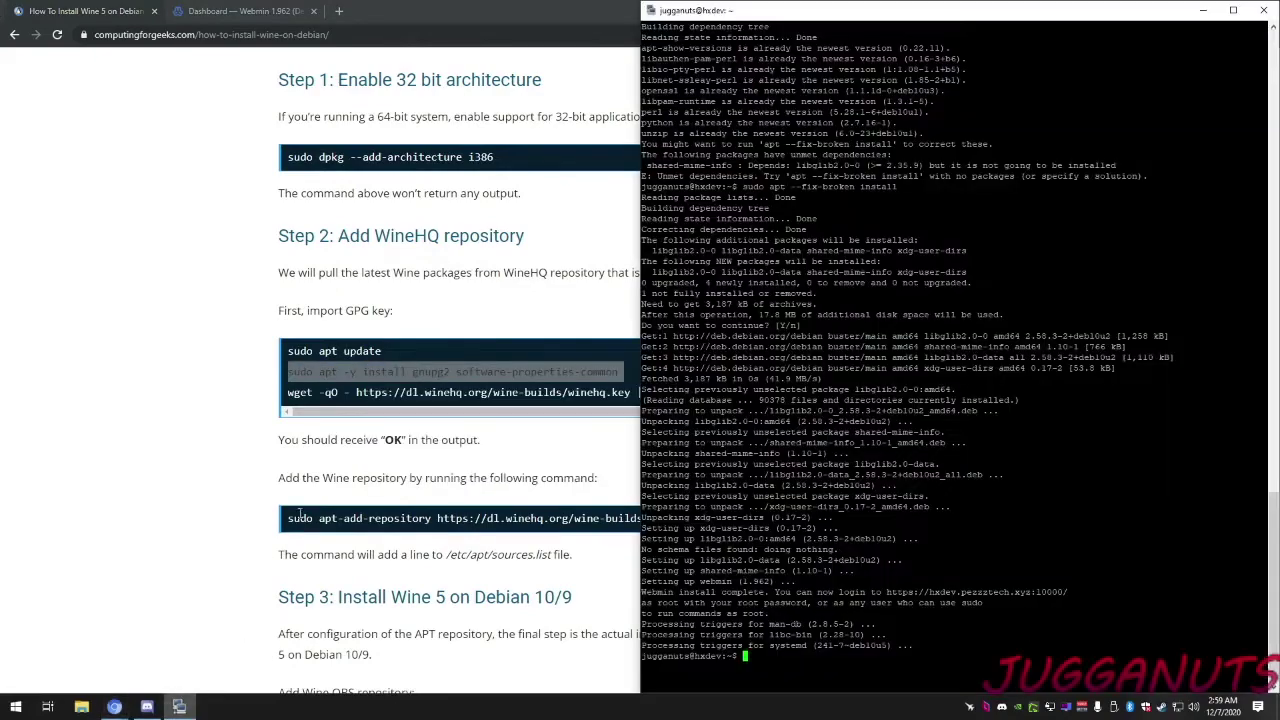
- Run the gnupg2 install on the server and dock Chromium on the left half
right_click(777, 533)
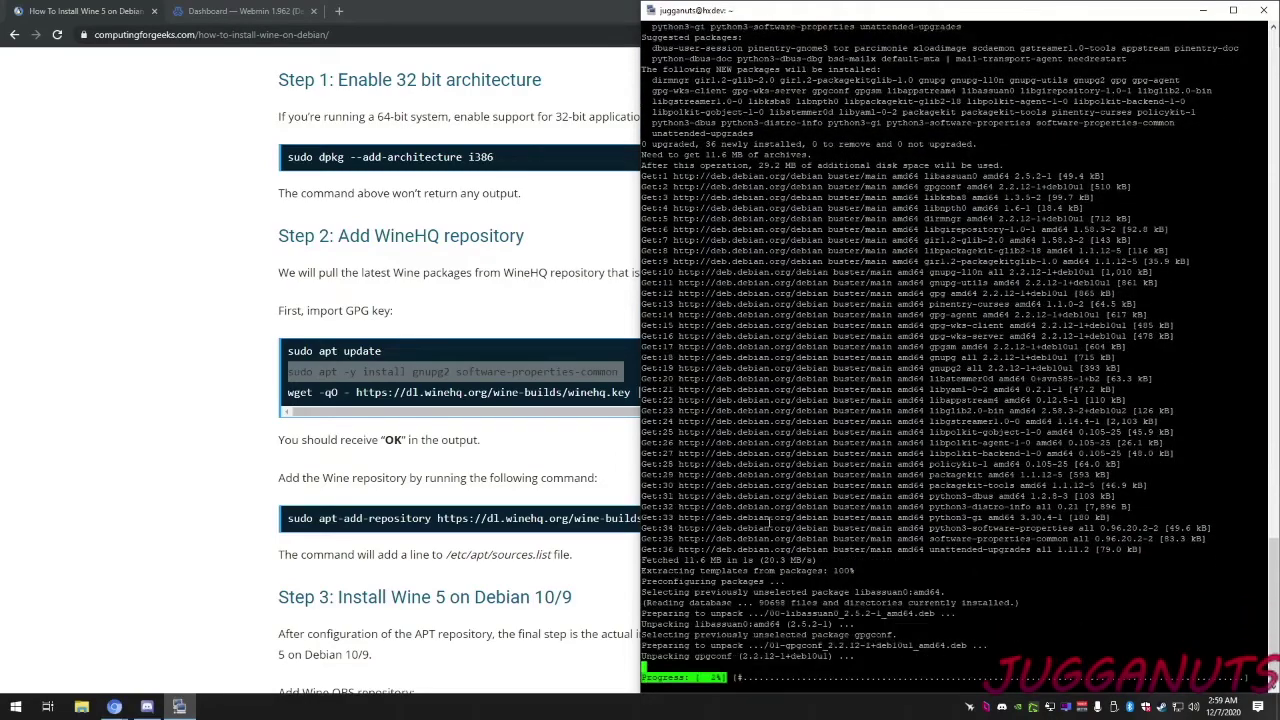
left_click_drag(497, 12, 0, 130)
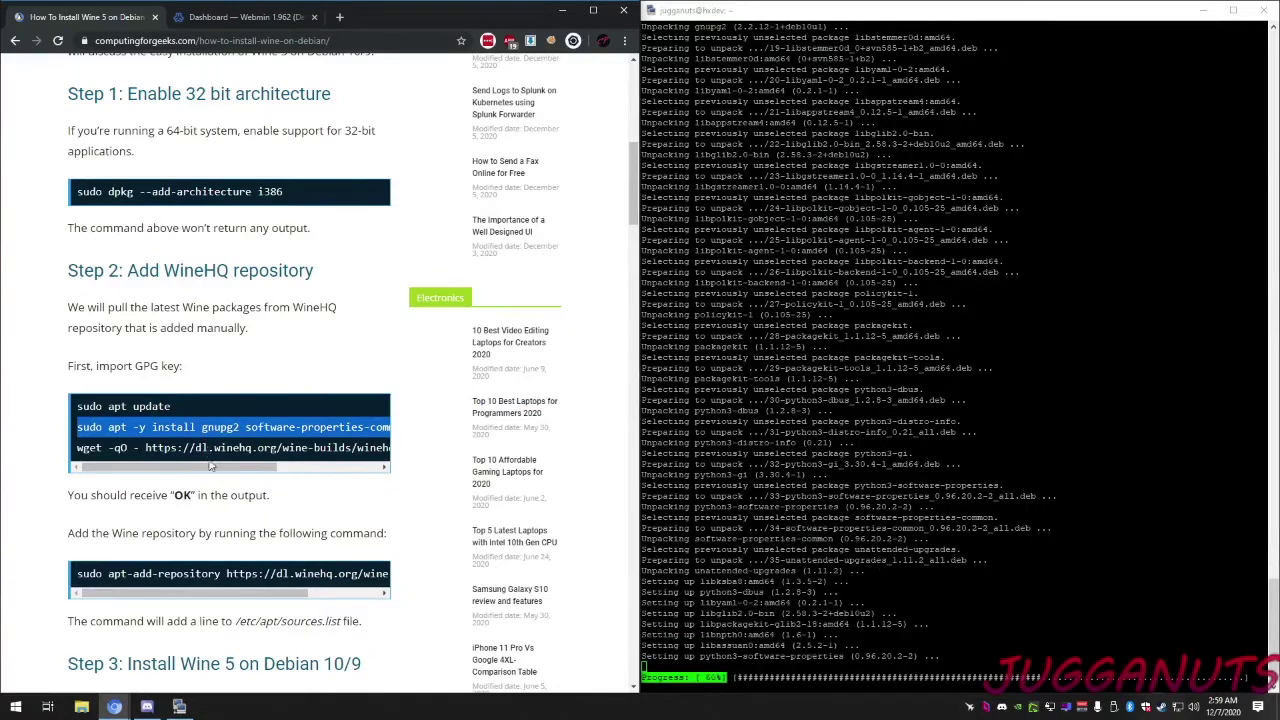
left_click_drag(210, 470, 271, 472)
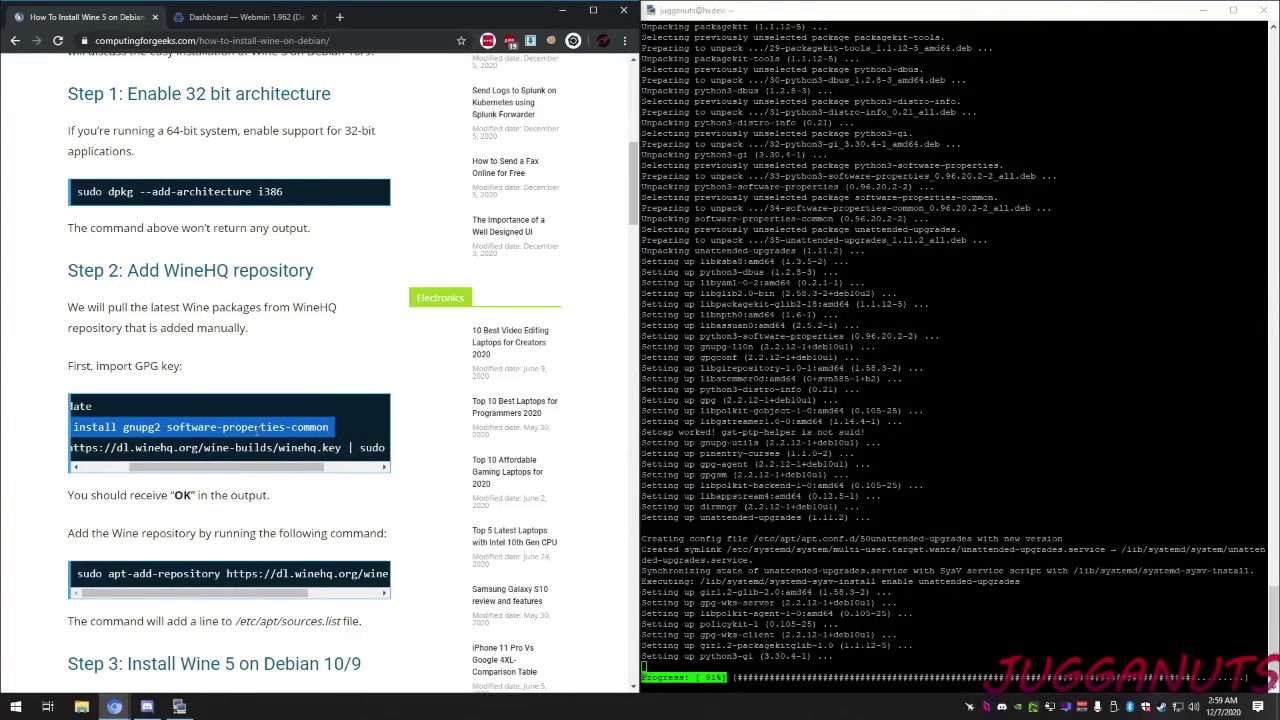
left_click_drag(150, 468, 98, 466)
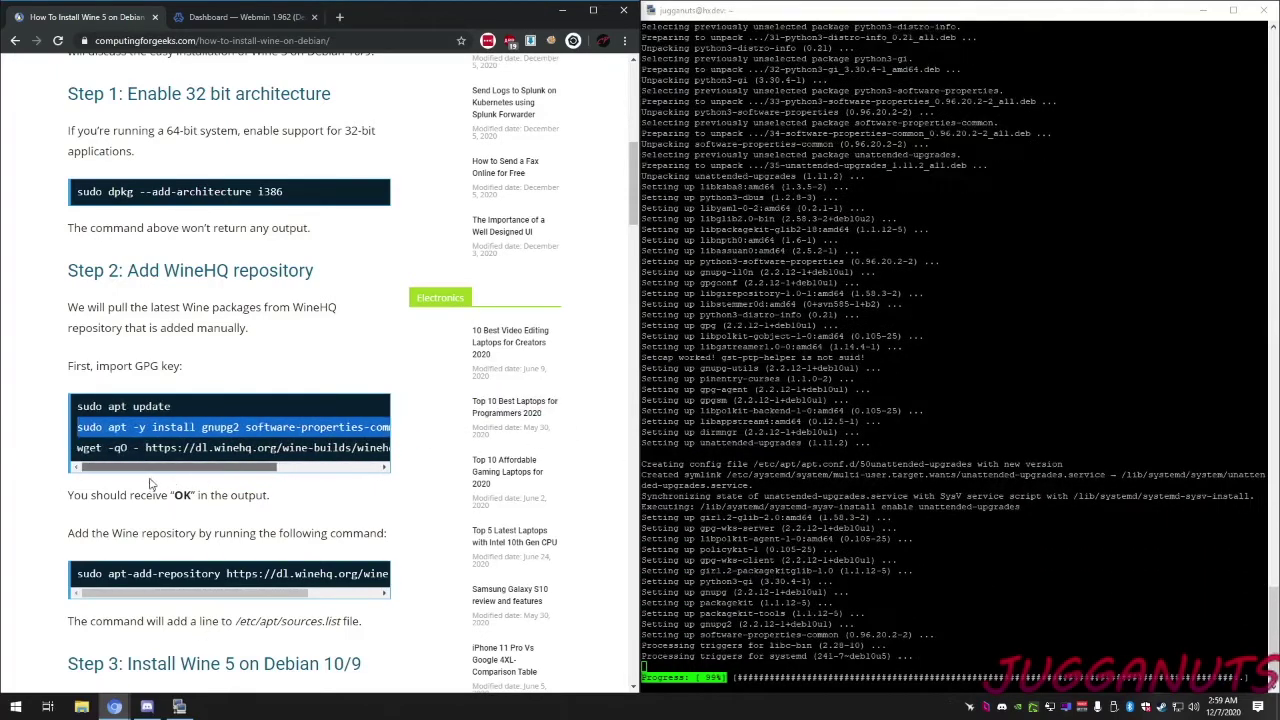
left_click_drag(270, 467, 172, 476)
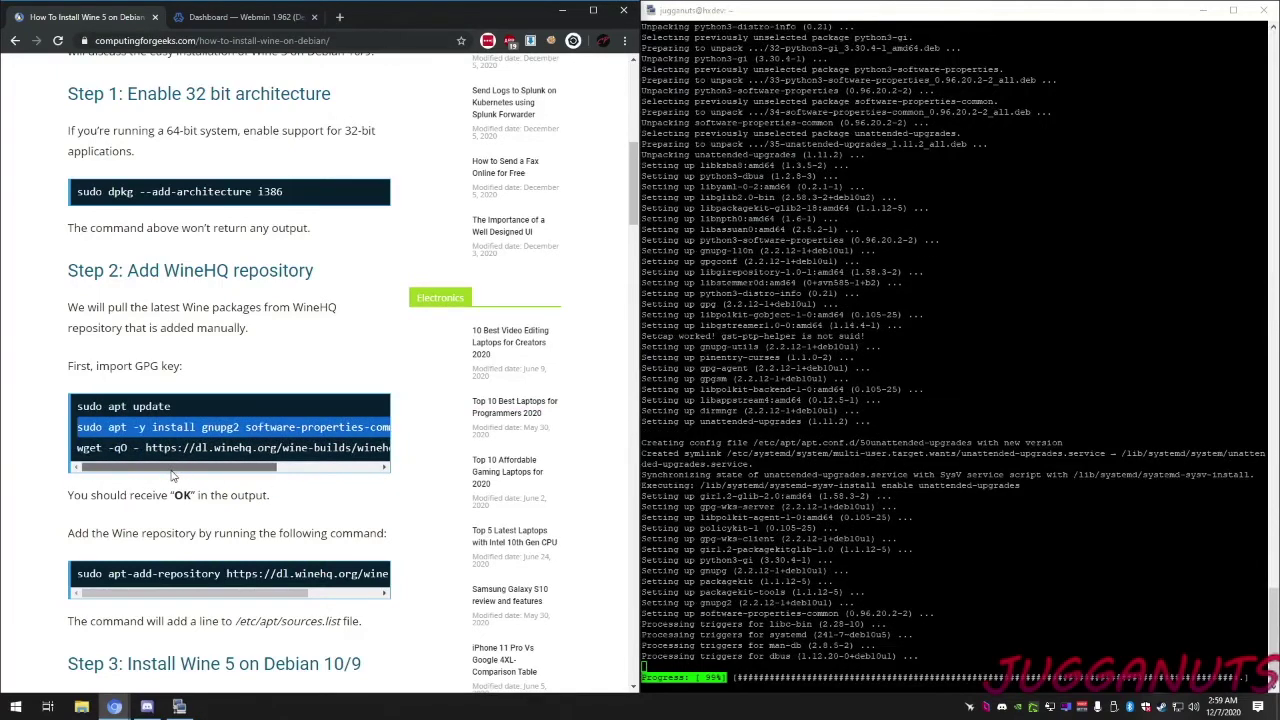
- Copy the WineHQ wget key import line and run it in KiTTY
left_click(247, 448)
triple_click(247, 448)
right_click(240, 448)
left_click(270, 458)
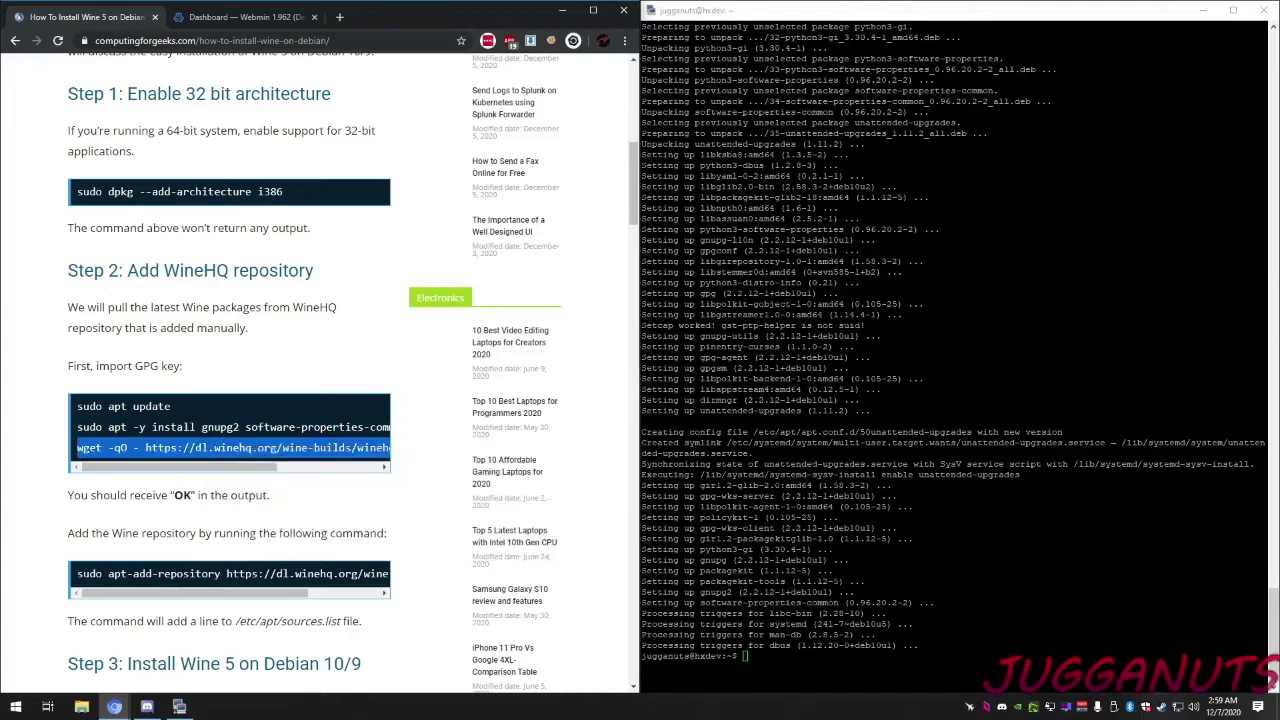
left_click(766, 538)
right_click(766, 538)
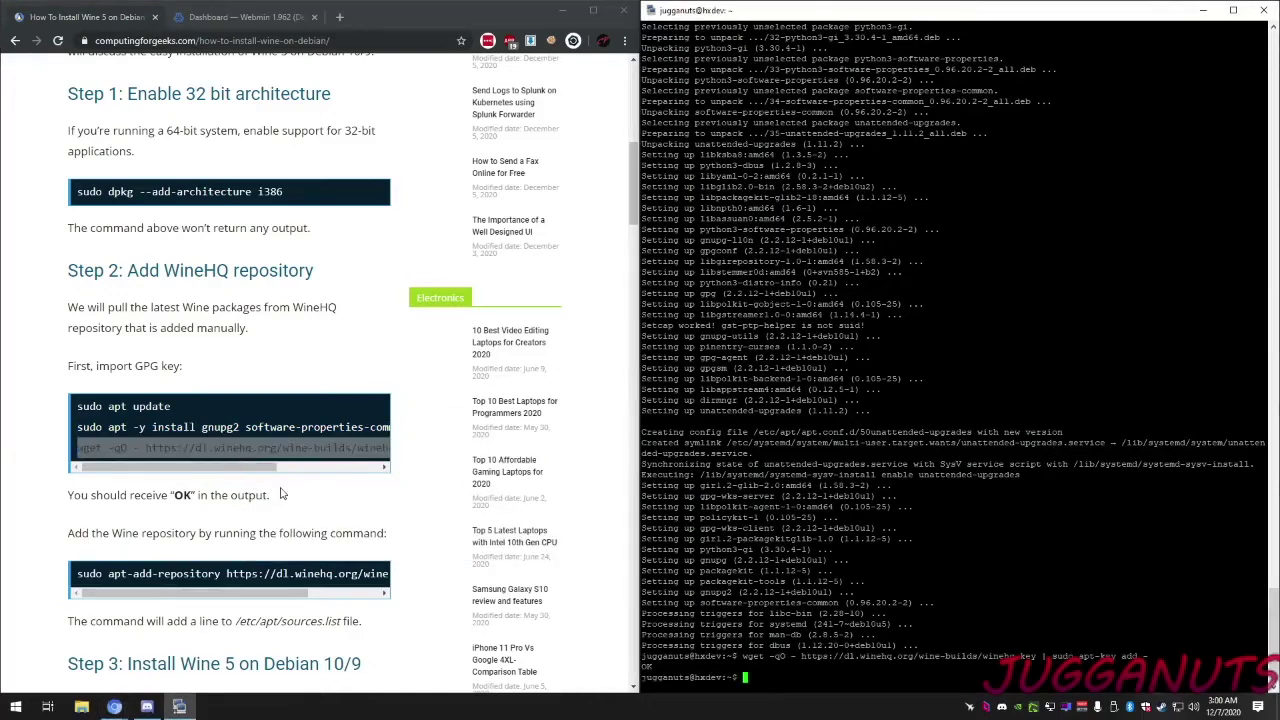
- Add the WineHQ repository on the server with the guide's apt-add-repository command
scroll(247, 490, "down", 1)
triple_click(250, 507)
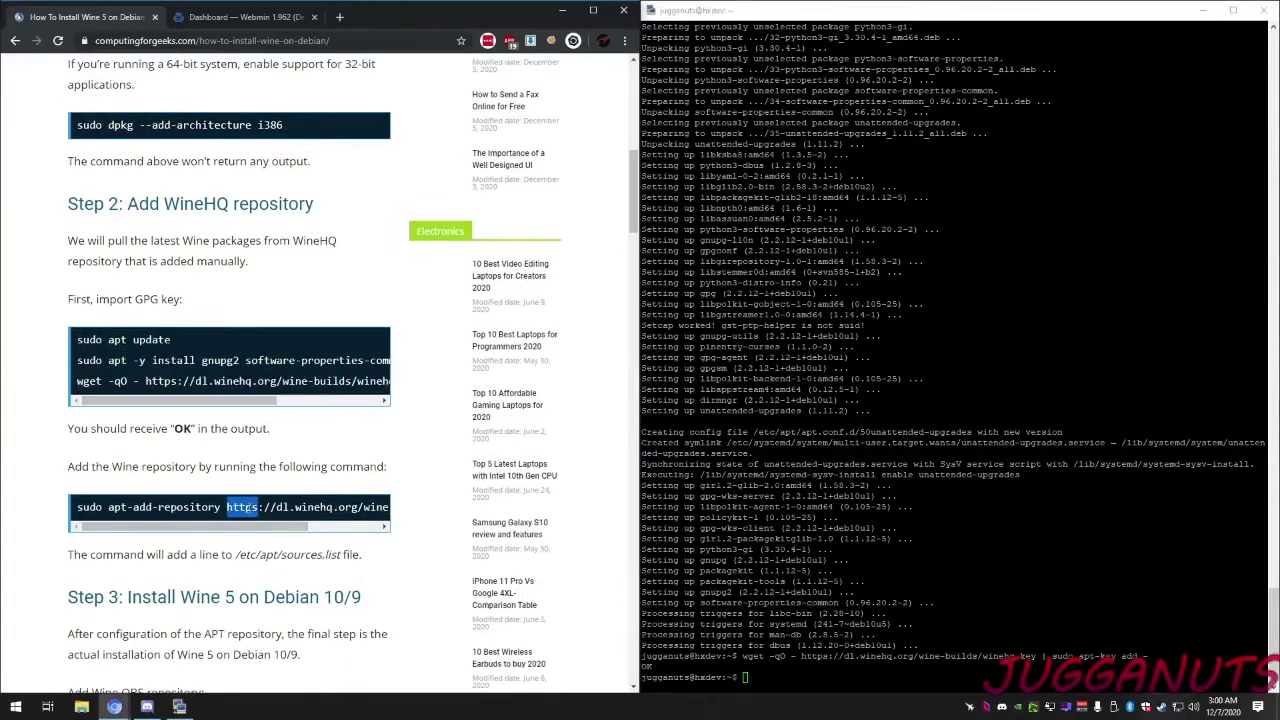
right_click(251, 510)
left_click(279, 518)
left_click(786, 532)
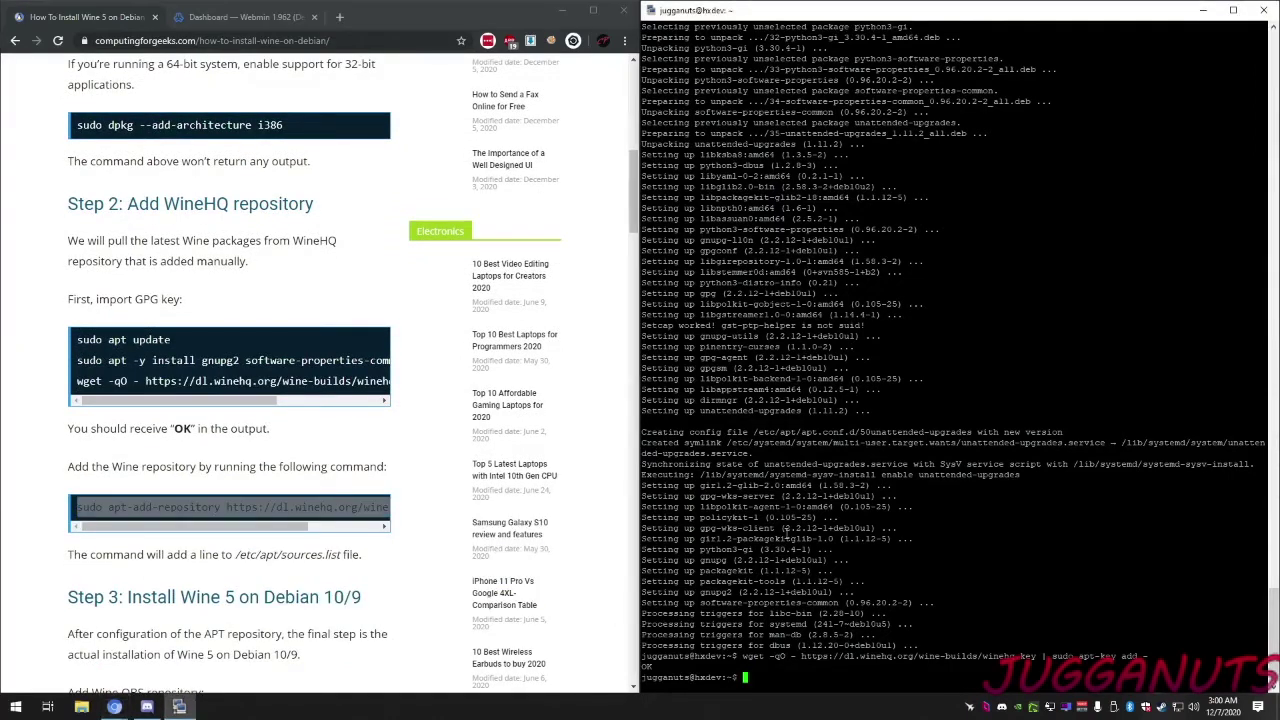
right_click(786, 532)
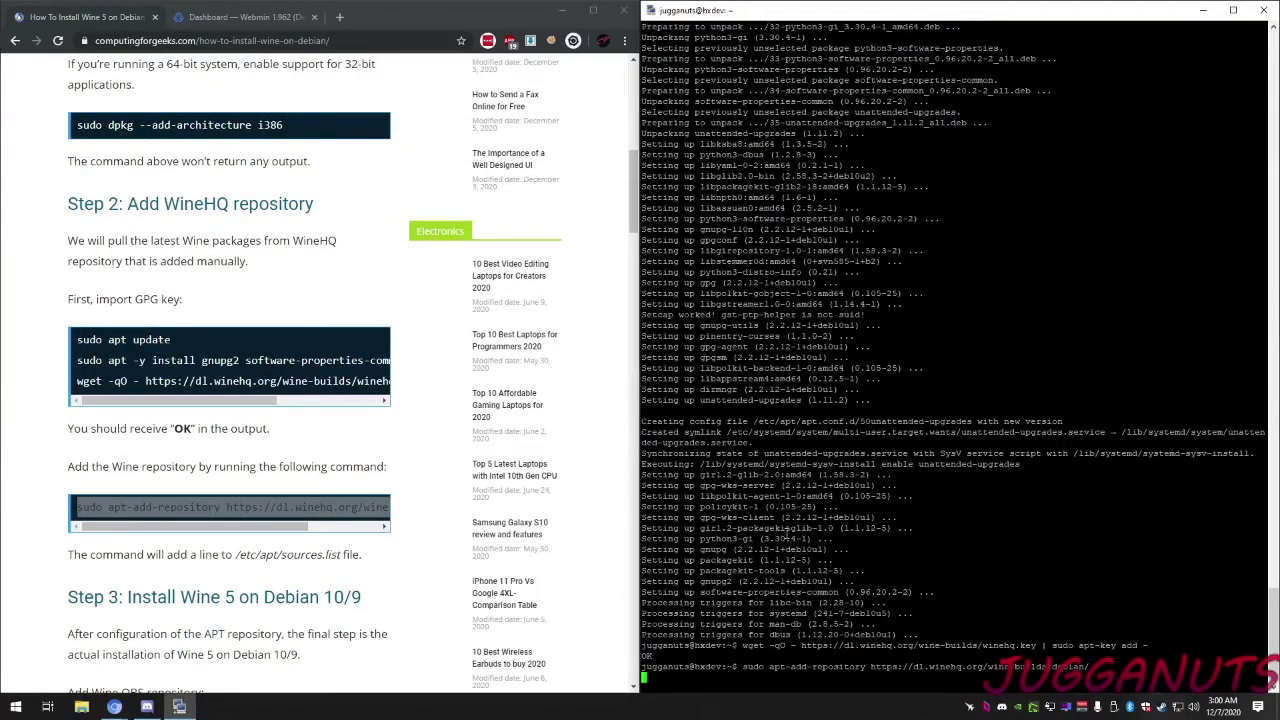
- Import the openSUSE OBS Debian 10 signing key with the guide's wget command
scroll(260, 457, "down", 4)
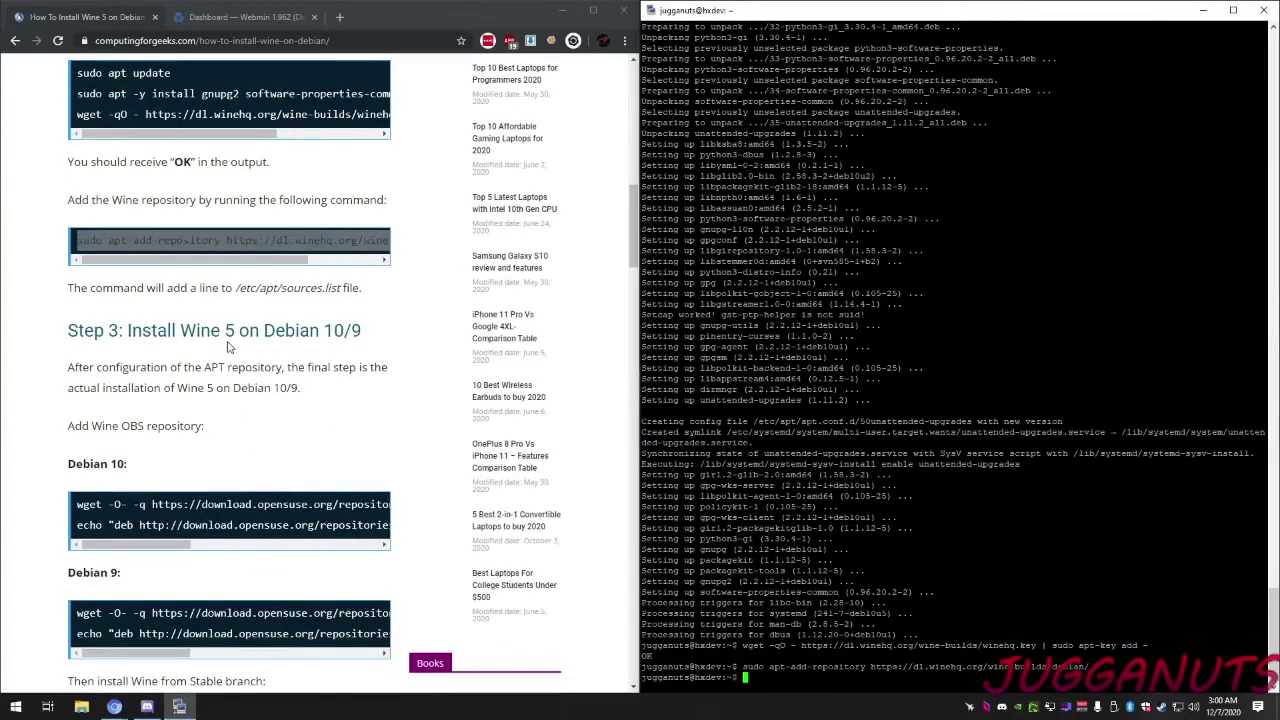
scroll(179, 282, "down", 1)
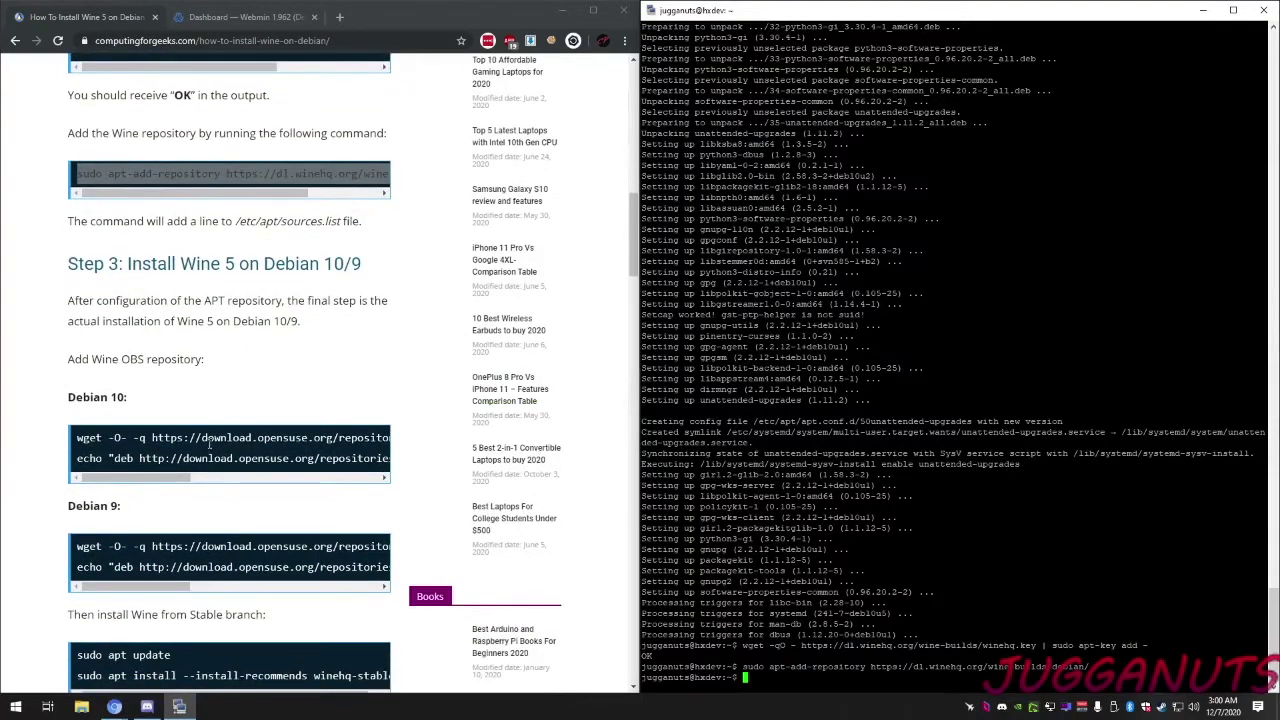
triple_click(174, 437)
right_click(174, 437)
left_click(210, 447)
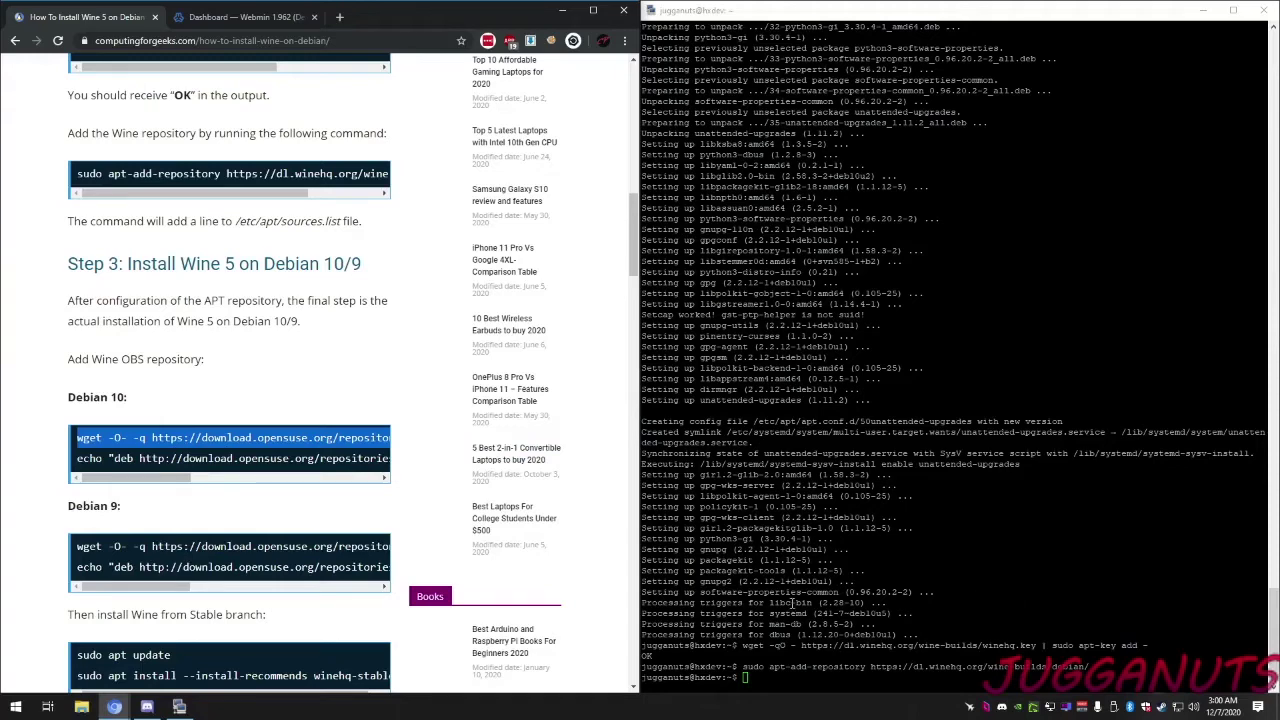
right_click(797, 603)
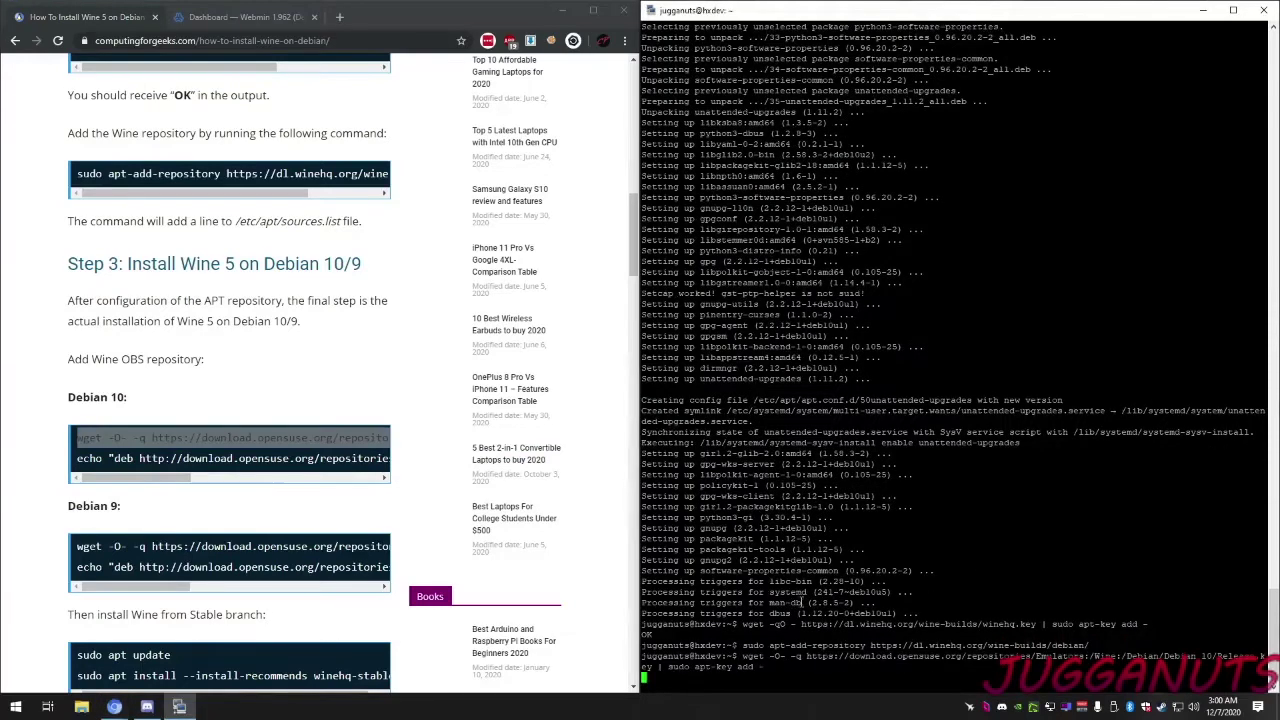
- Add the openSUSE OBS Debian 10 Wine repository using the guide's echo command
triple_click(205, 458)
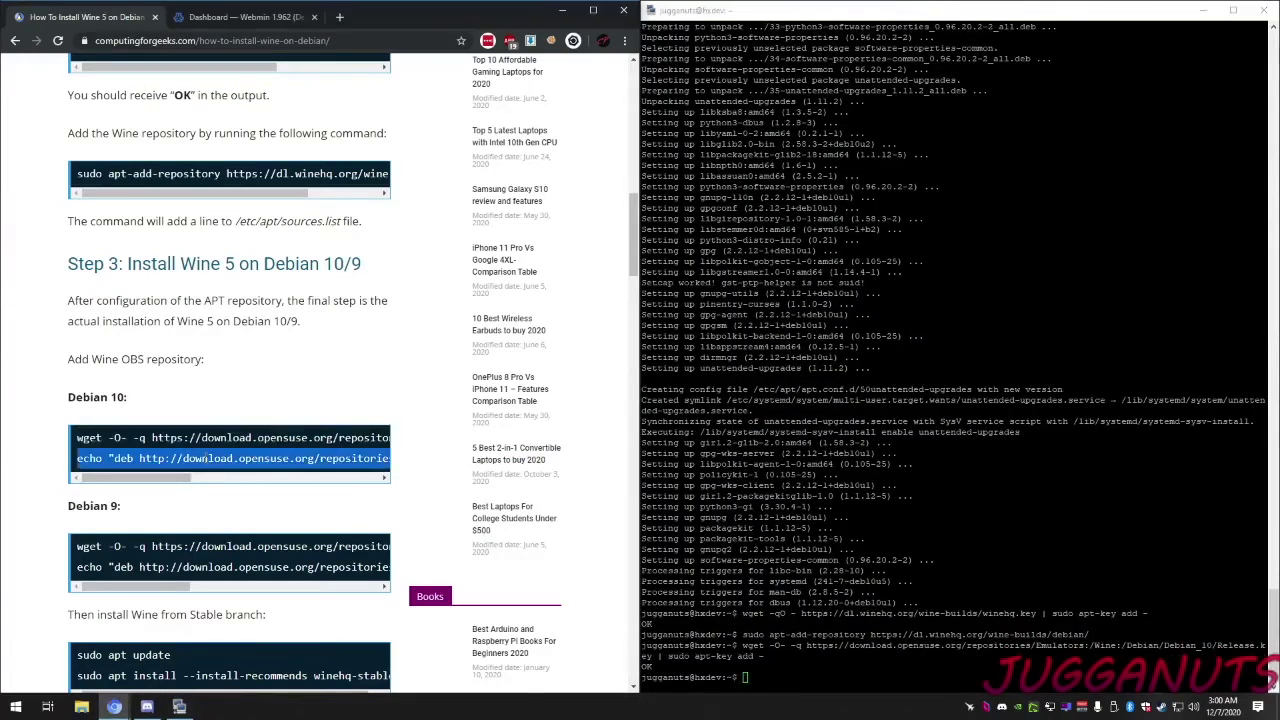
right_click(205, 457)
left_click(235, 465)
right_click(702, 581)
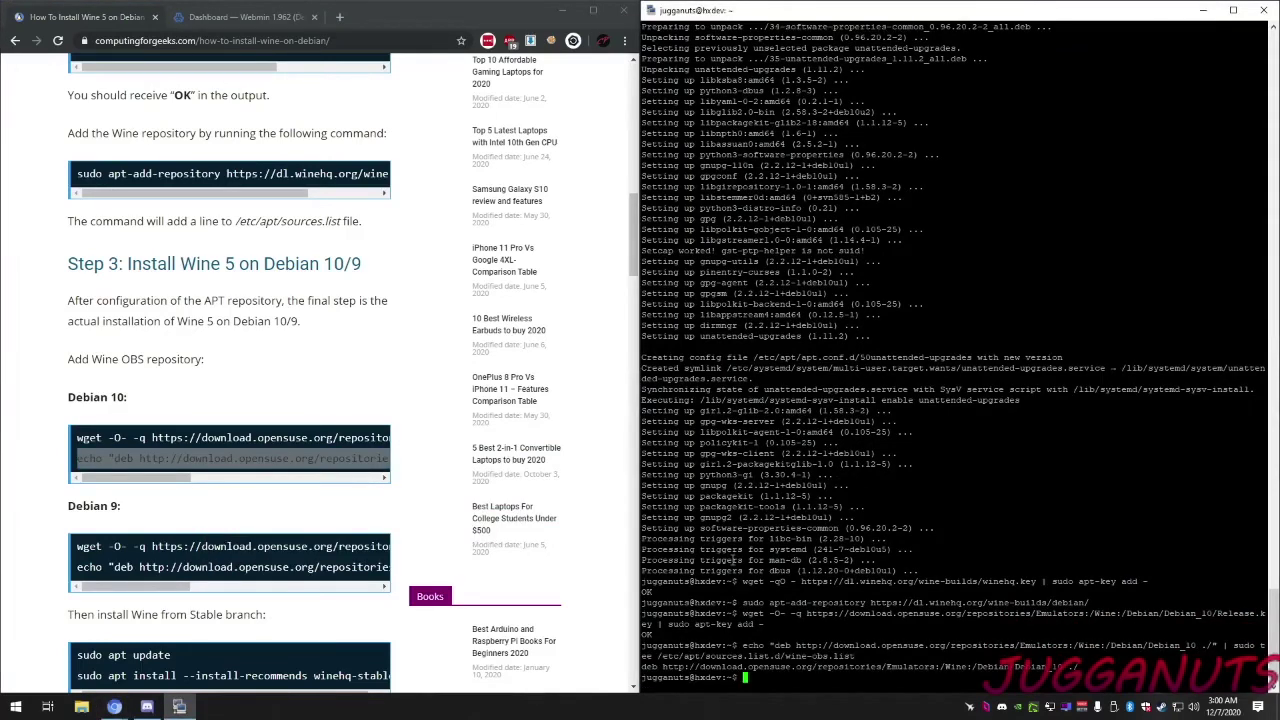
- Run sudo apt update on the server to refresh the package lists
scroll(252, 475, "down", 5)
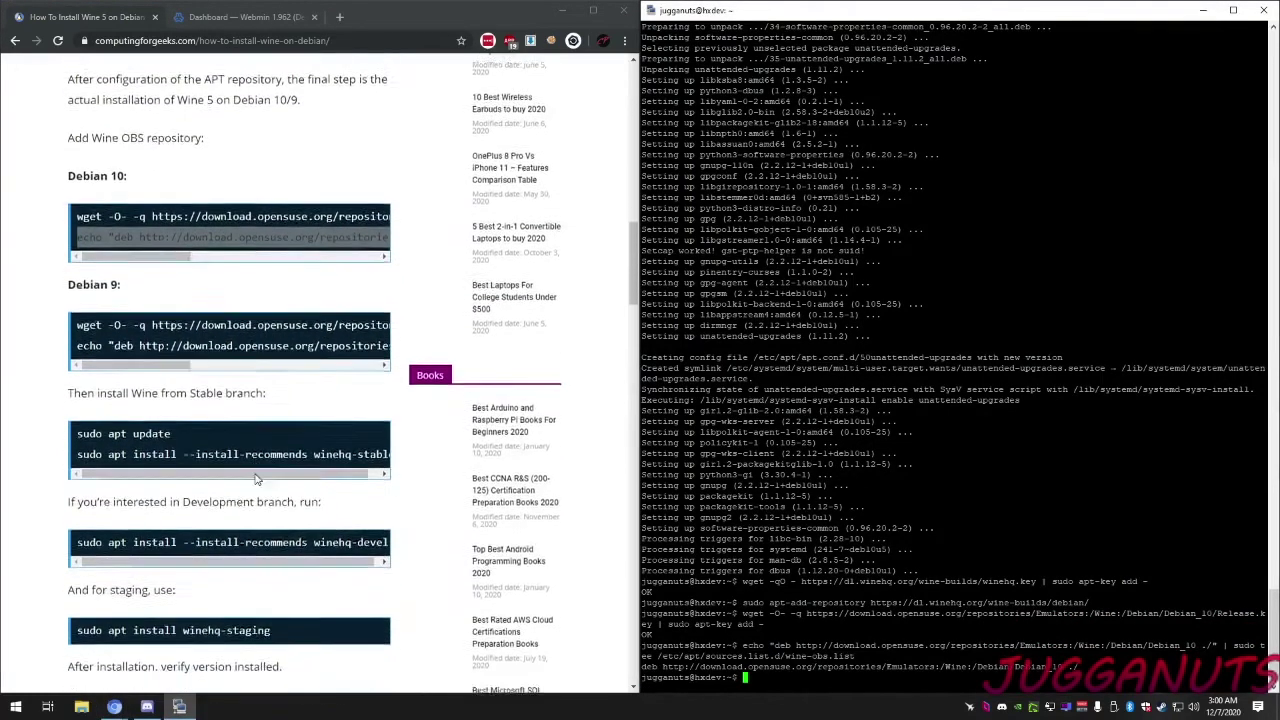
triple_click(125, 255)
right_click(125, 255)
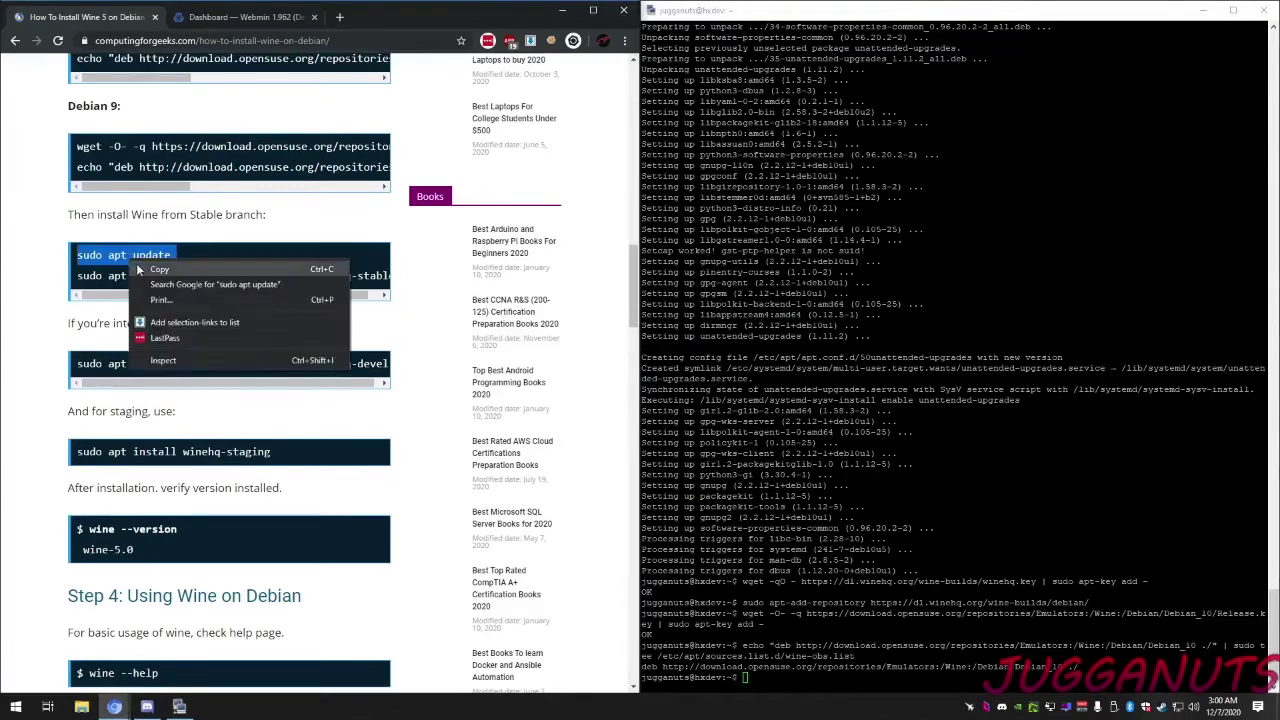
left_click(147, 268)
right_click(762, 527)
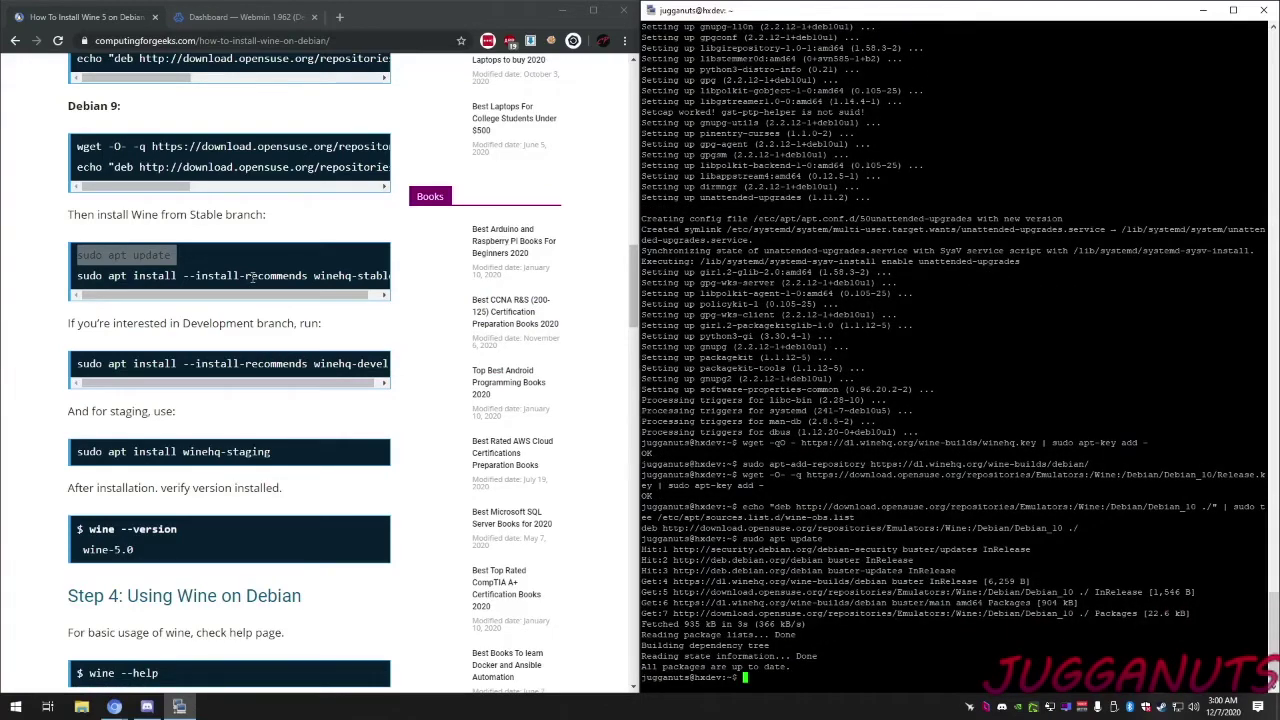
- Run sudo apt install --install-recommends winehq-stable from the guide on the server
triple_click(252, 278)
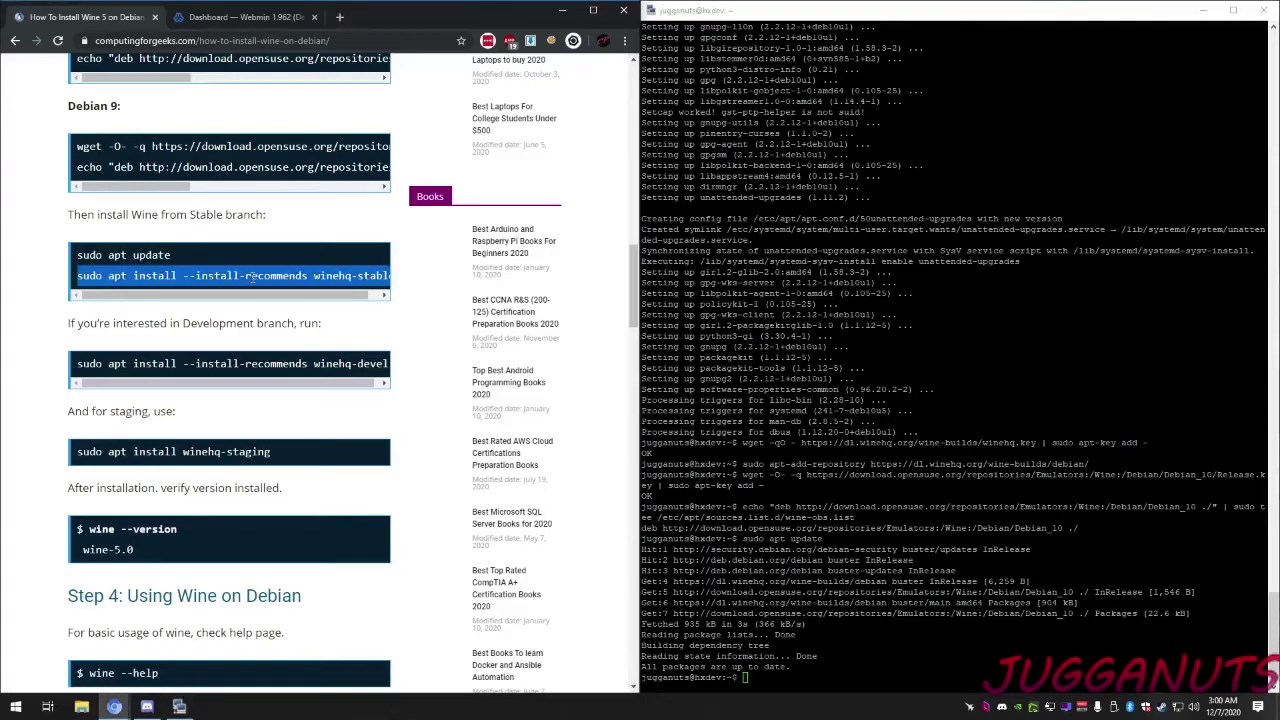
right_click(249, 273)
left_click(272, 284)
right_click(696, 486)
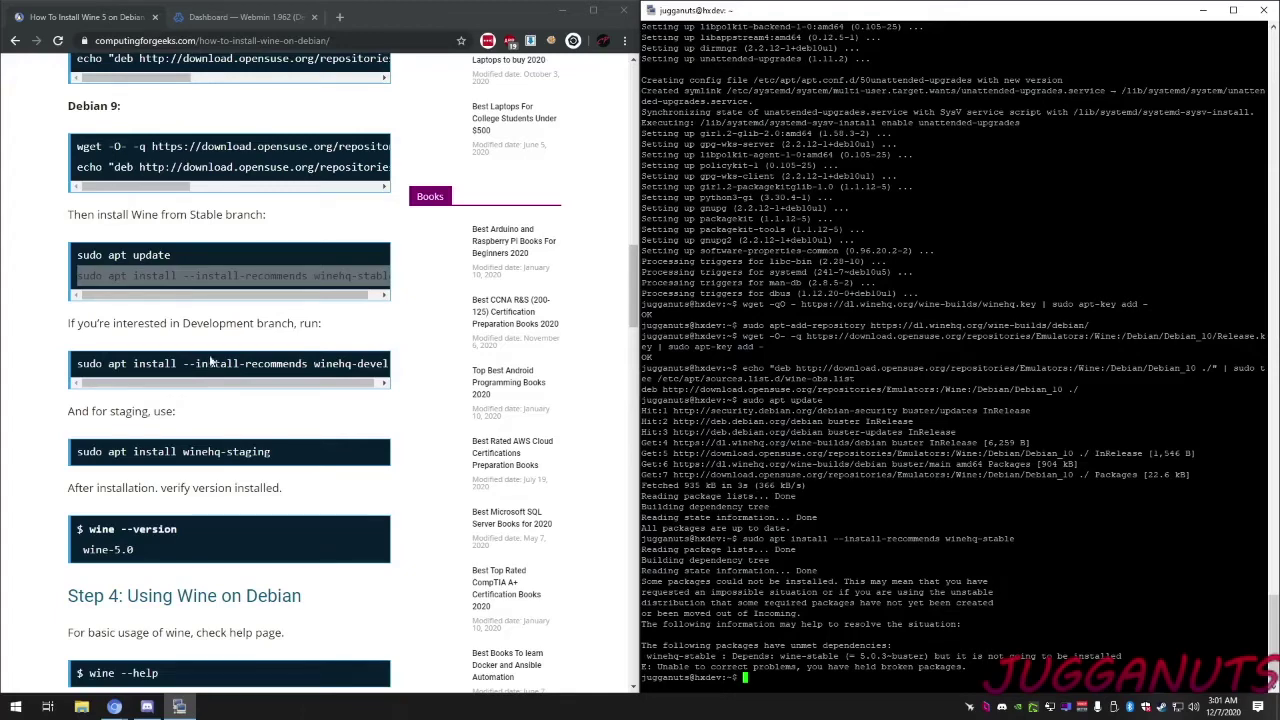
- Rerun sudo apt update and retry the winehq-stable install, which fails again on wine-stable
triple_click(155, 254)
right_click(153, 252)
left_click(185, 261)
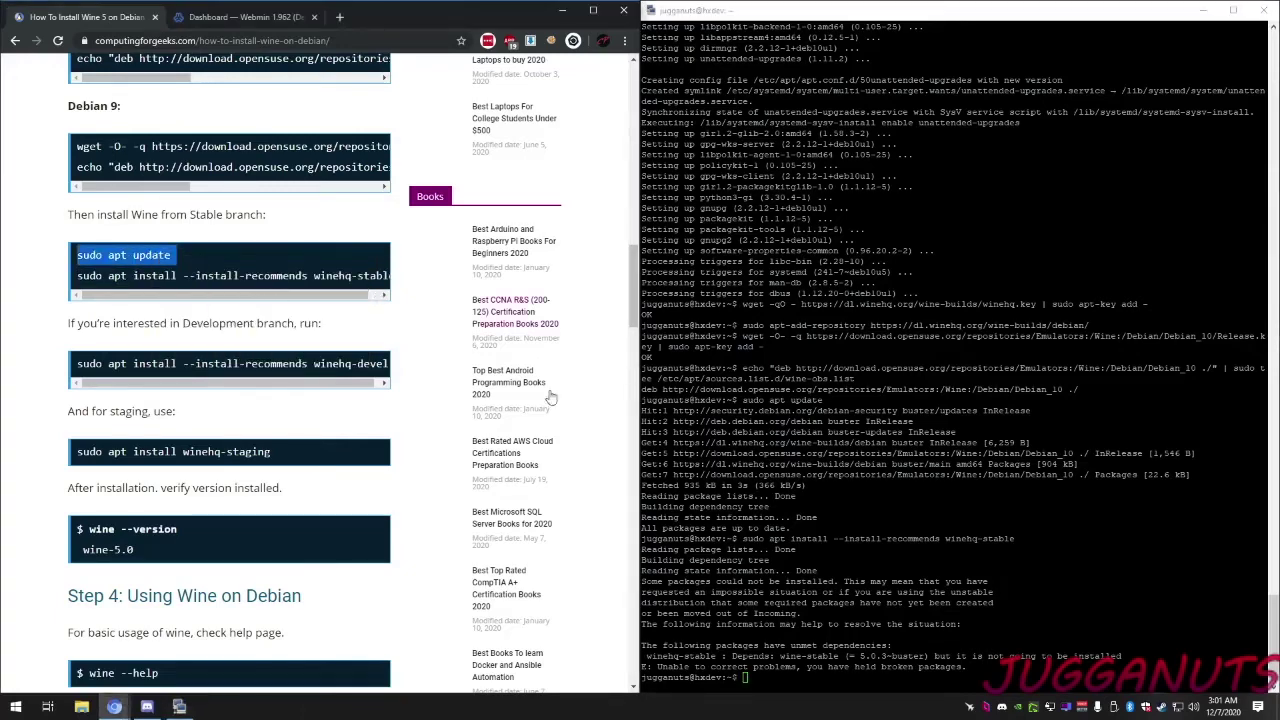
right_click(847, 458)
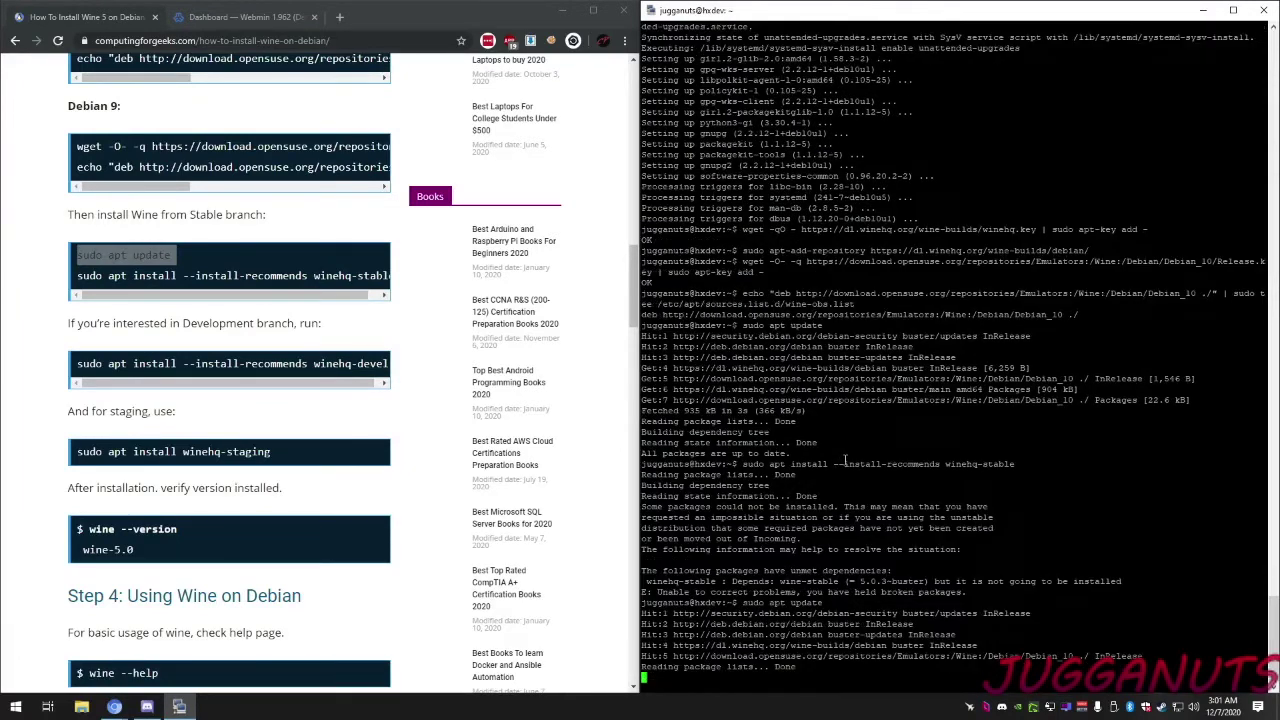
key("Up")
key("Up")
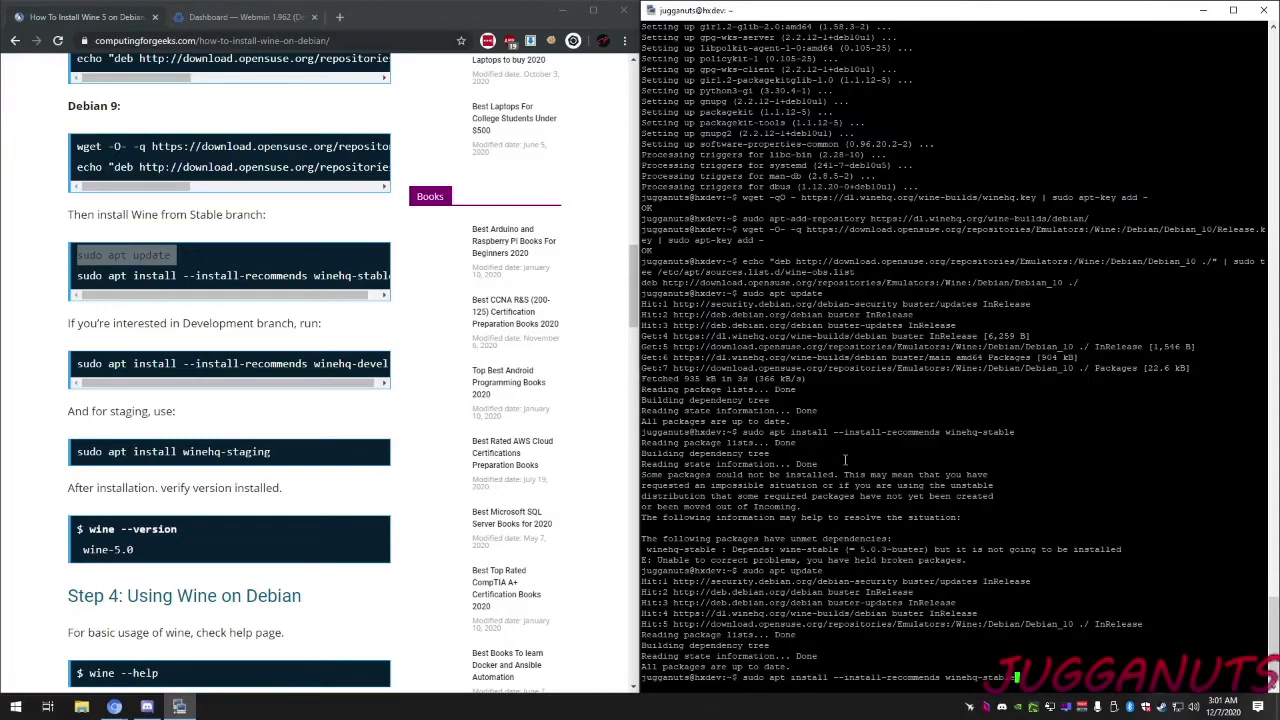
key("Return")
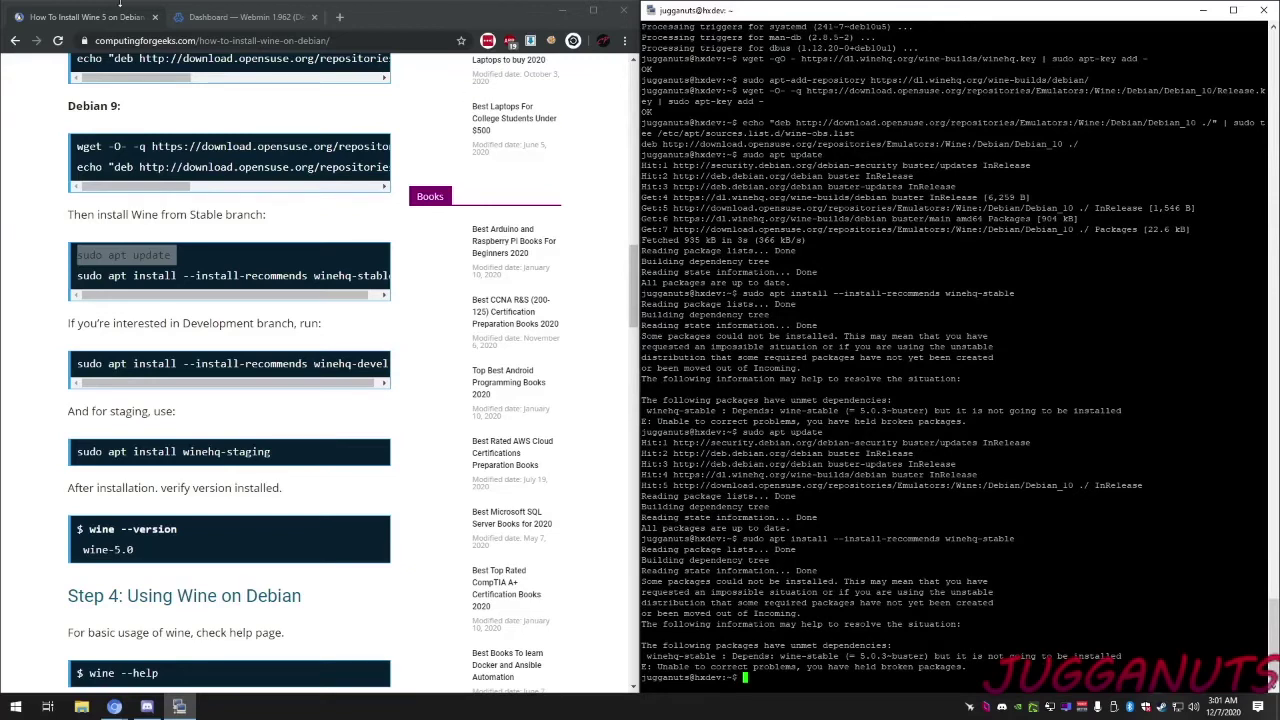
scroll(340, 368, "up", 1)
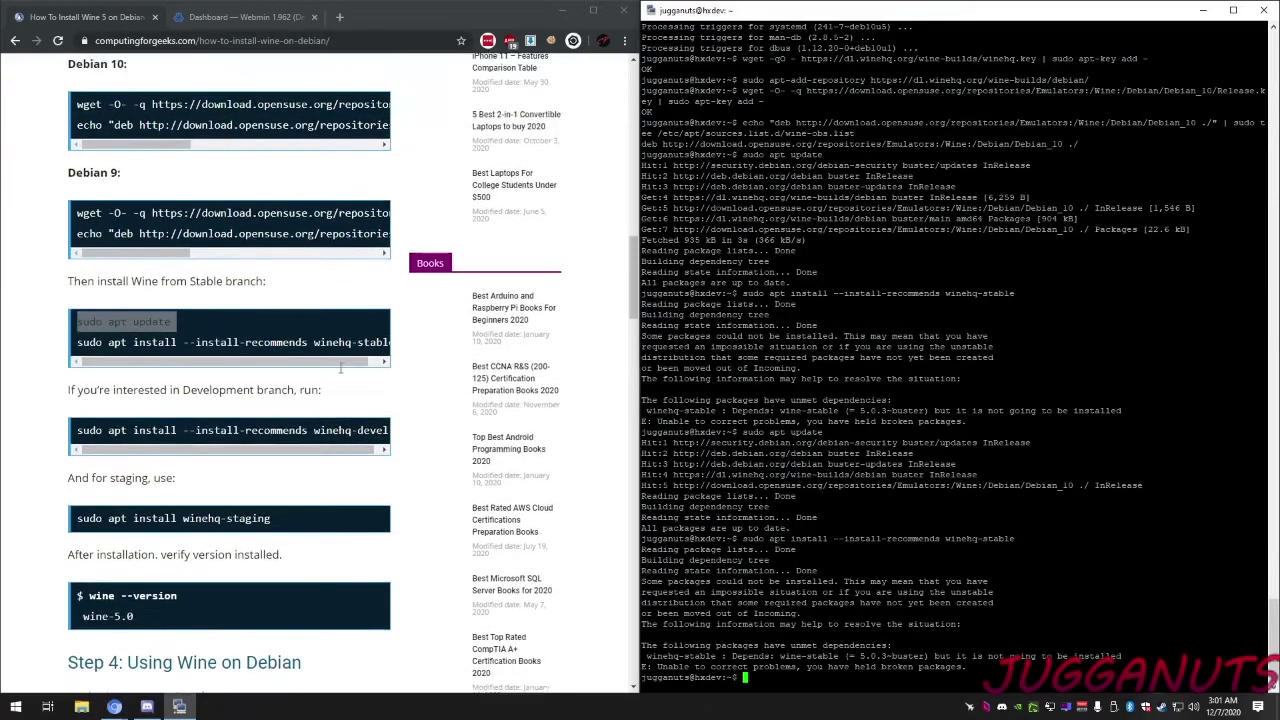
scroll(340, 368, "up", 1)
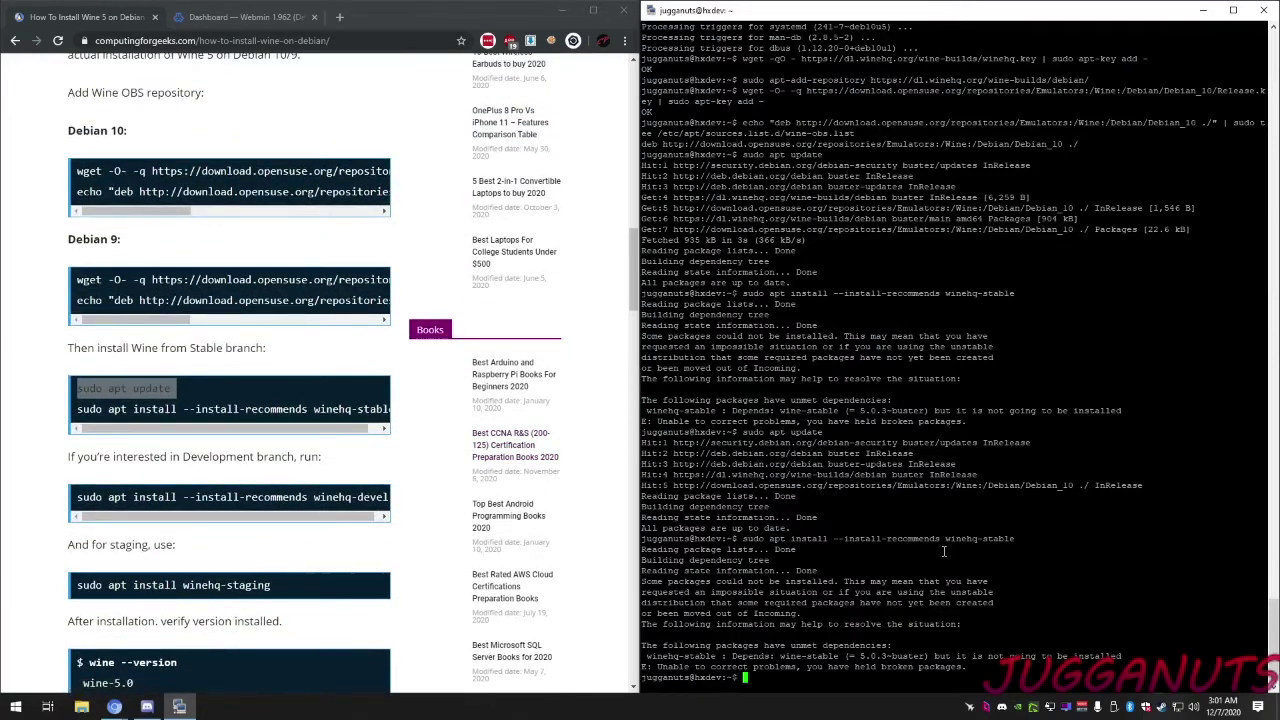
scroll(340, 368, "up", 10)
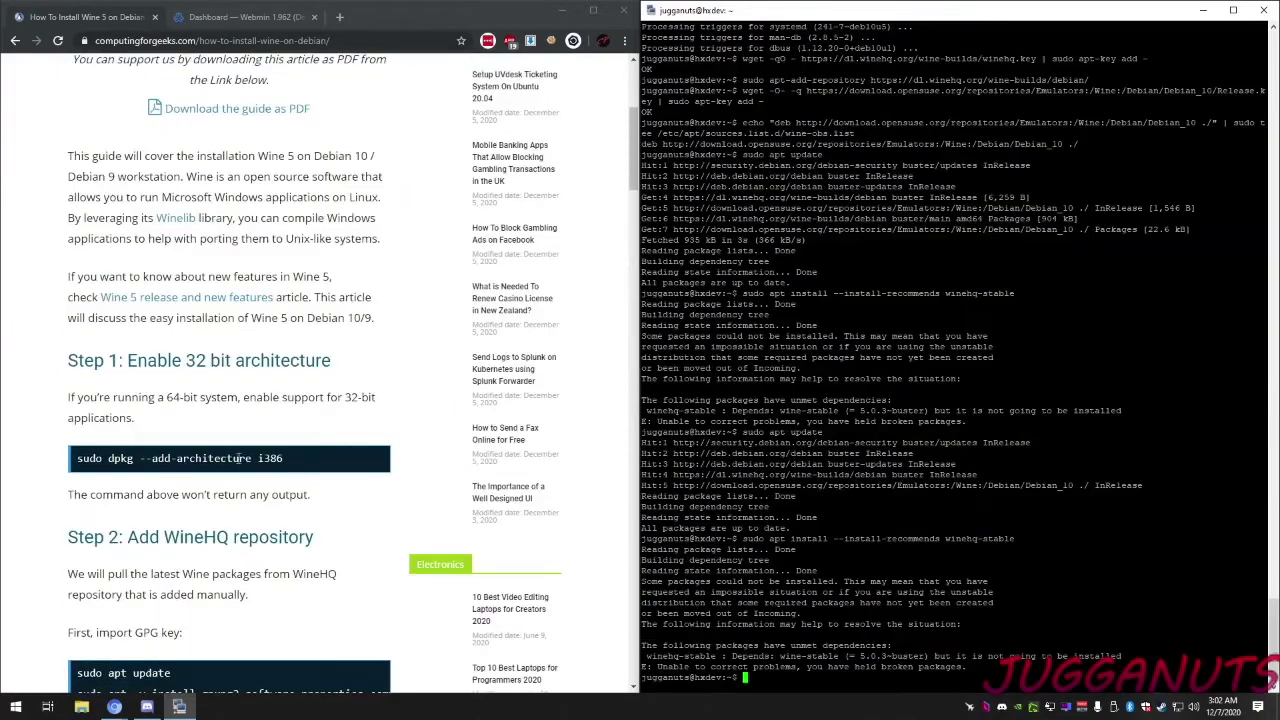
- Enable the i386 architecture with dpkg and refresh package lists using sudo apt update
left_click(180, 458)
right_click(818, 527)
key("Return")
type("apt u")
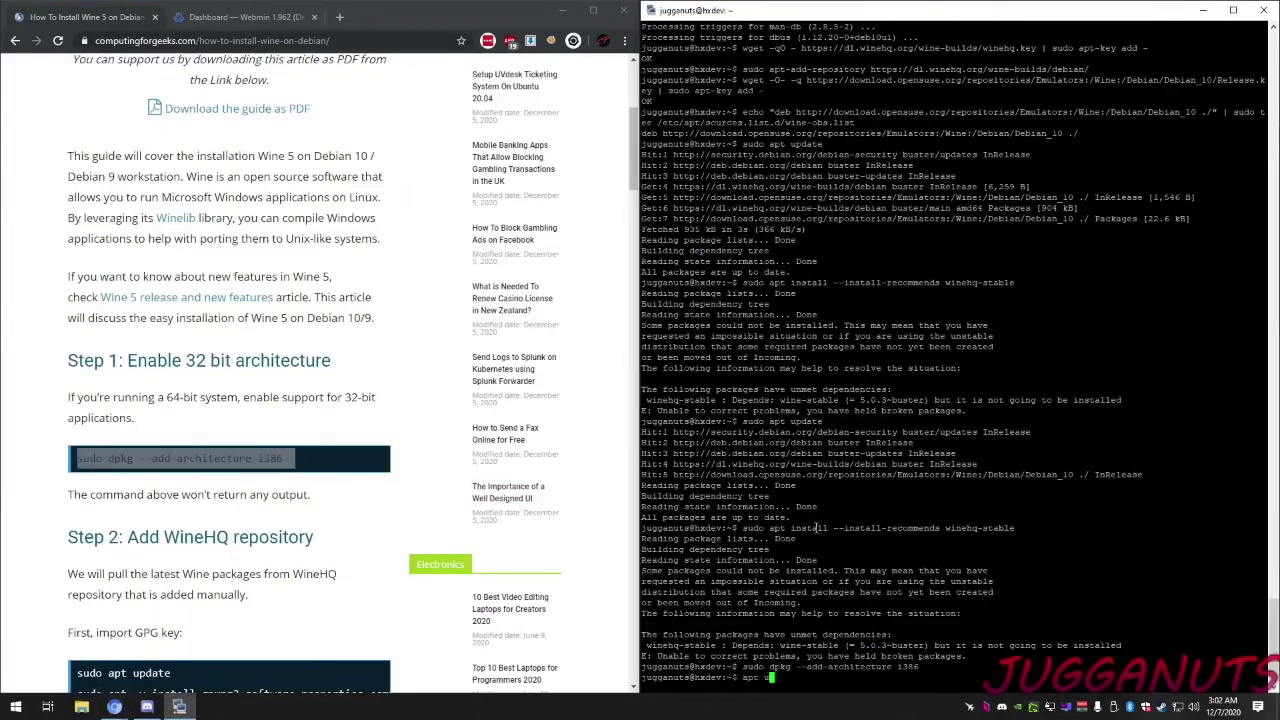
type("pdate")
key("Return")
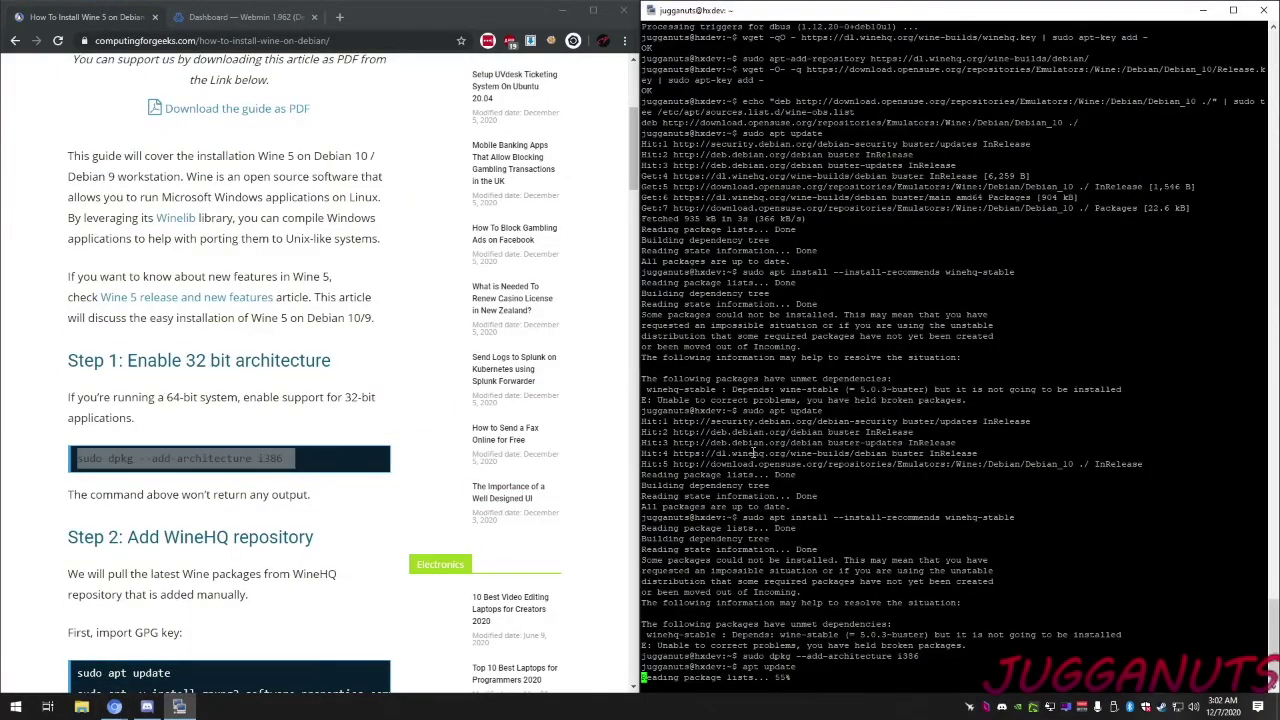
type("sudo !!")
key("Return")
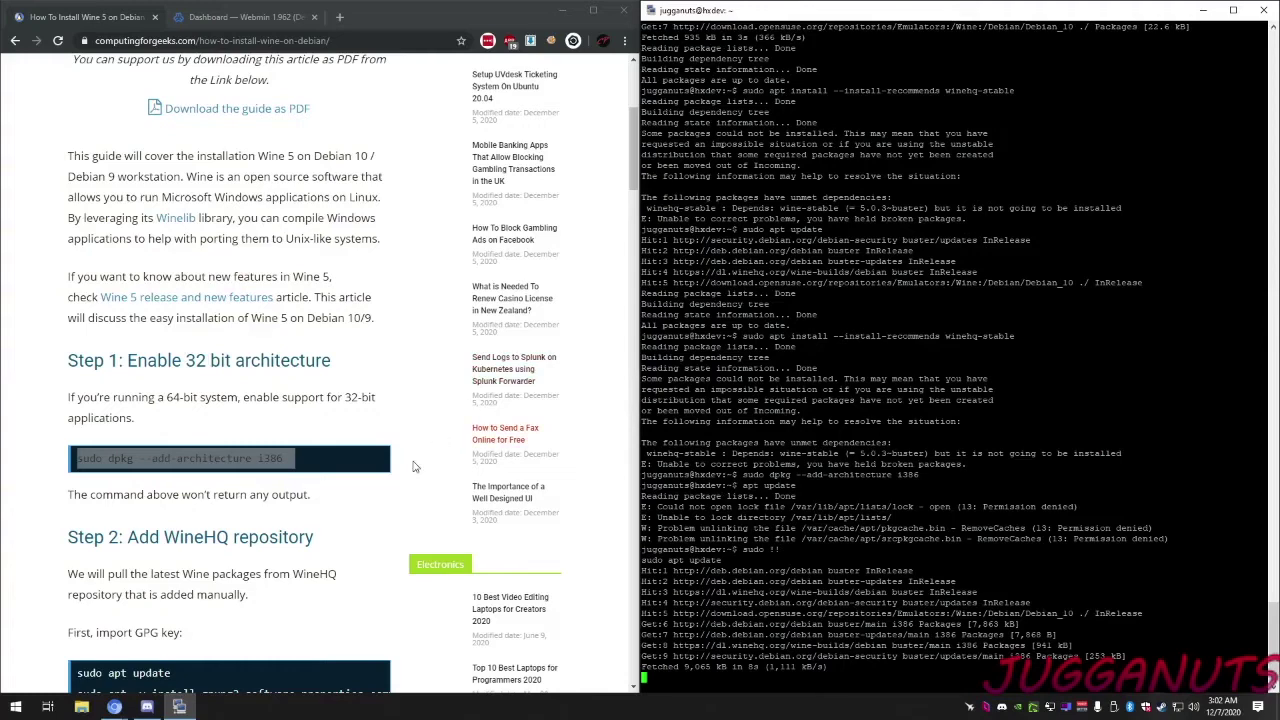
scroll(343, 340, "down", 3)
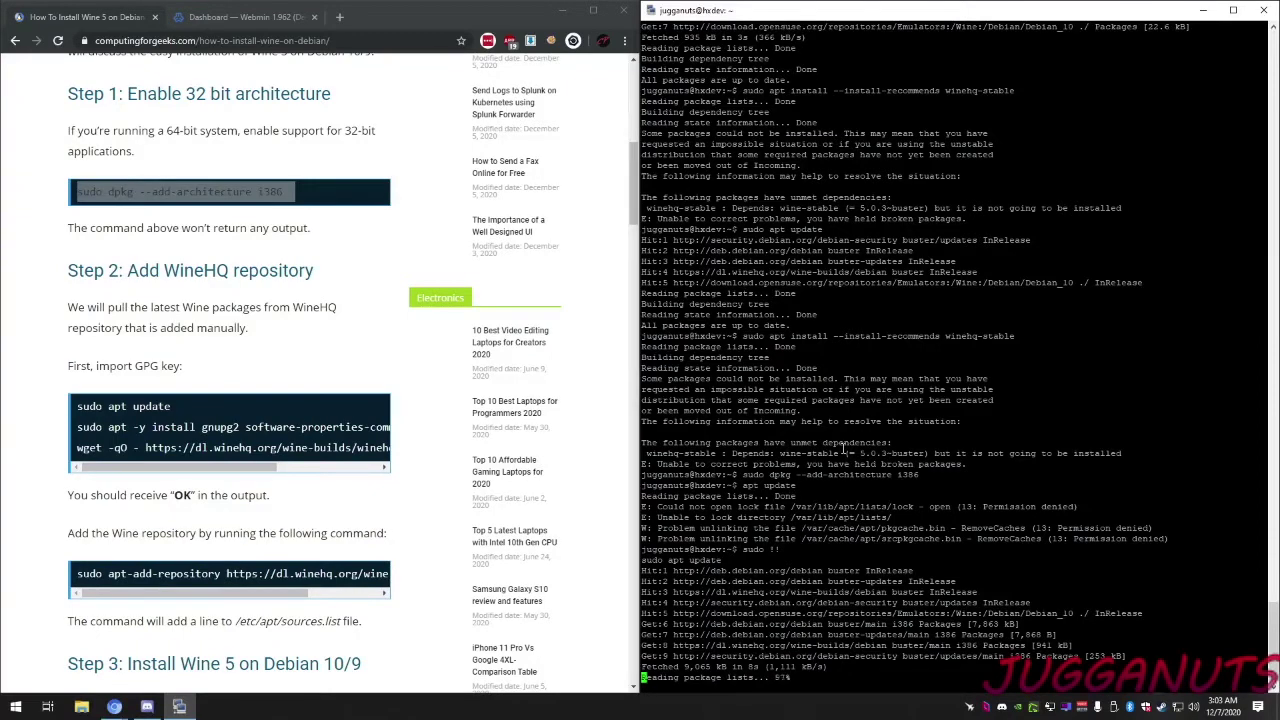
- Install winehq-stable 5.0.3 with its extra packages, then type the xvfb install command
key("Up")
key("Up")
key("Up")
key("Up")
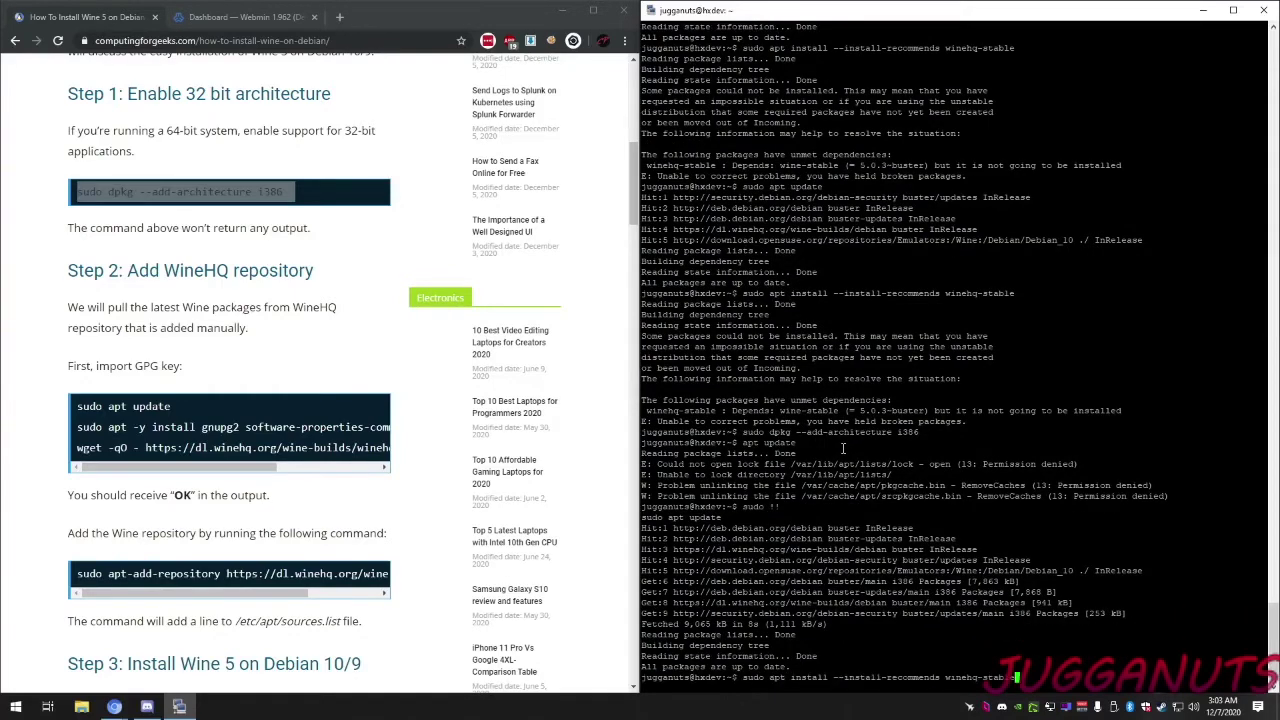
key("Return")
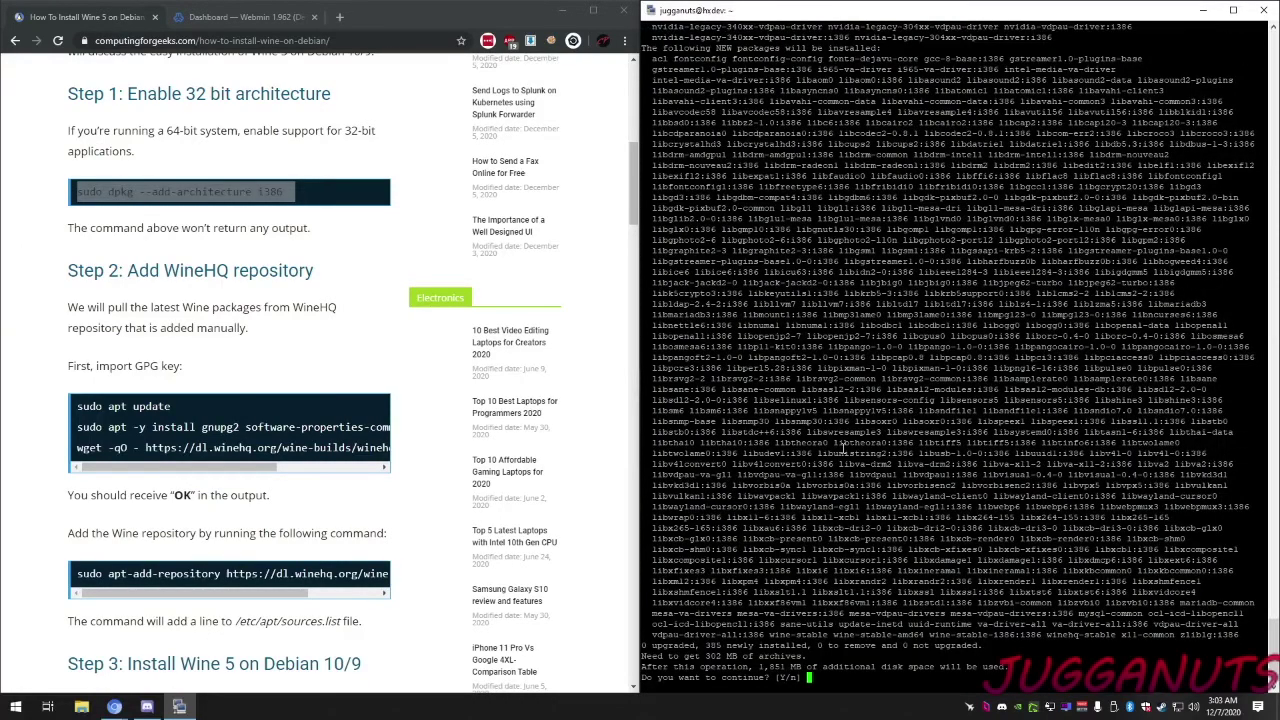
key("Return")
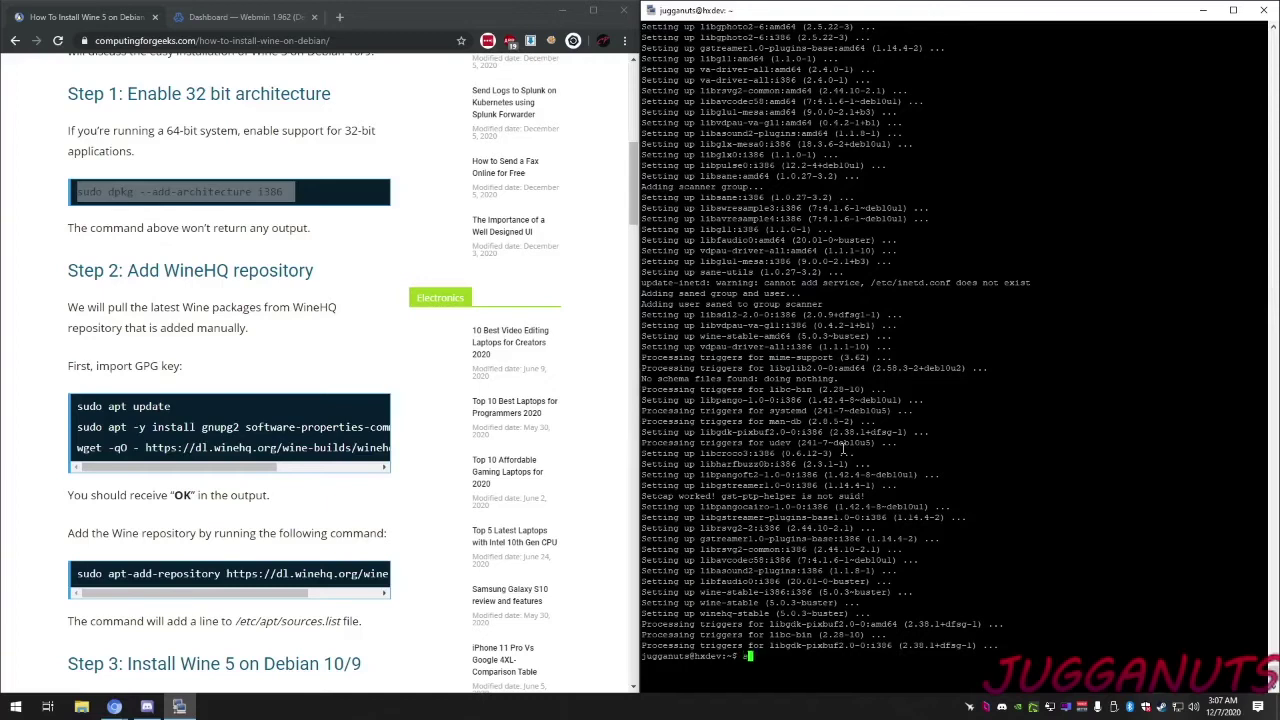
type("udo apt install xvfb")
- Install xvfb on the server, then minimize Chromium and hide the desktop fence icons
key("Return")
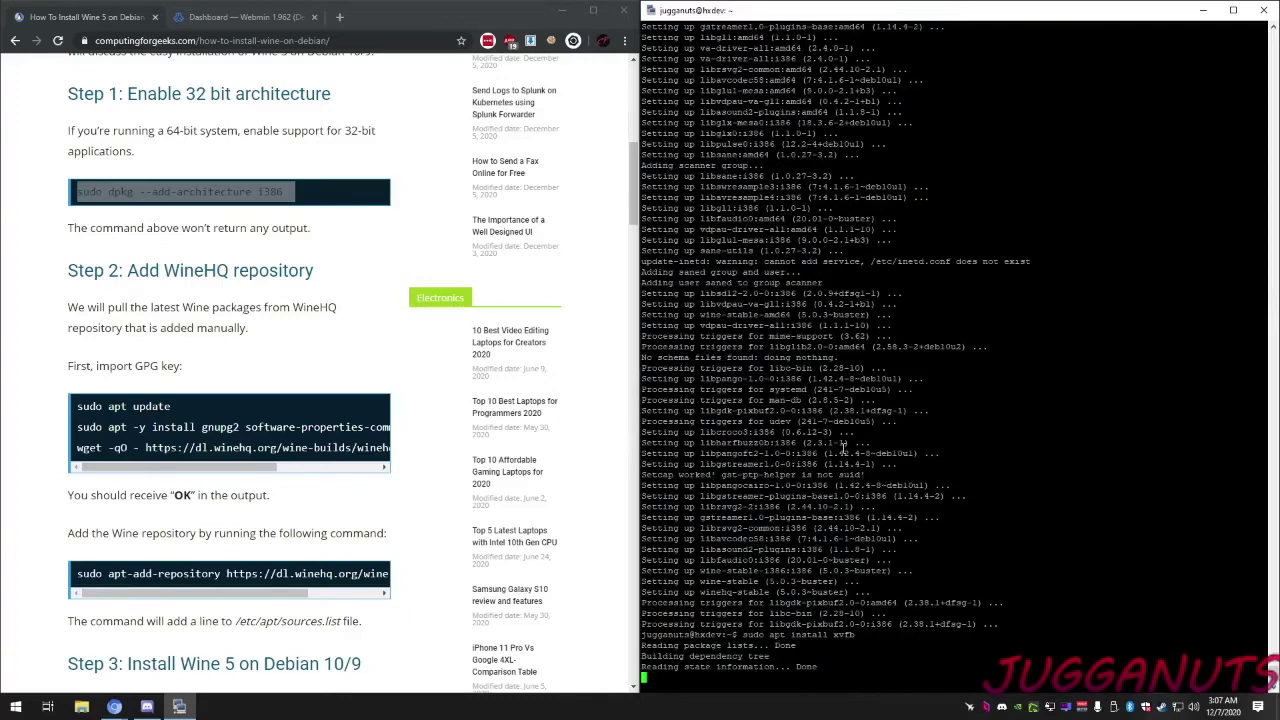
key("Return")
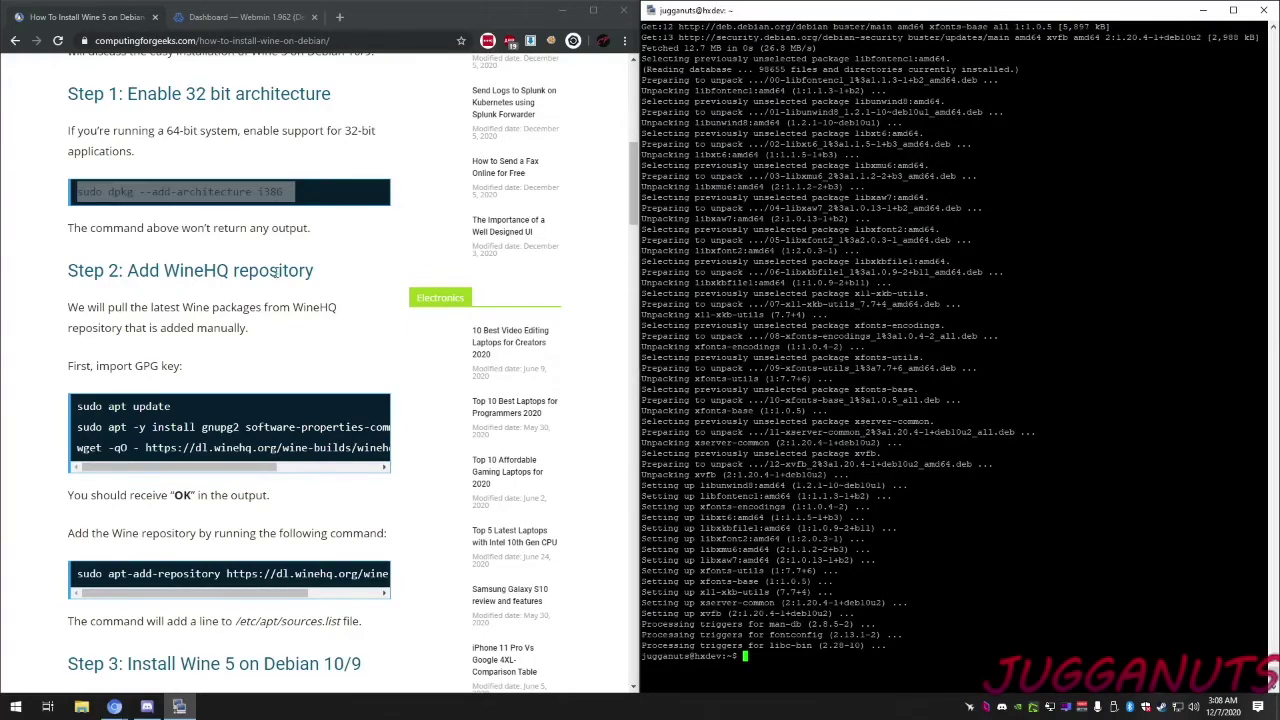
scroll(383, 437, "down", 5)
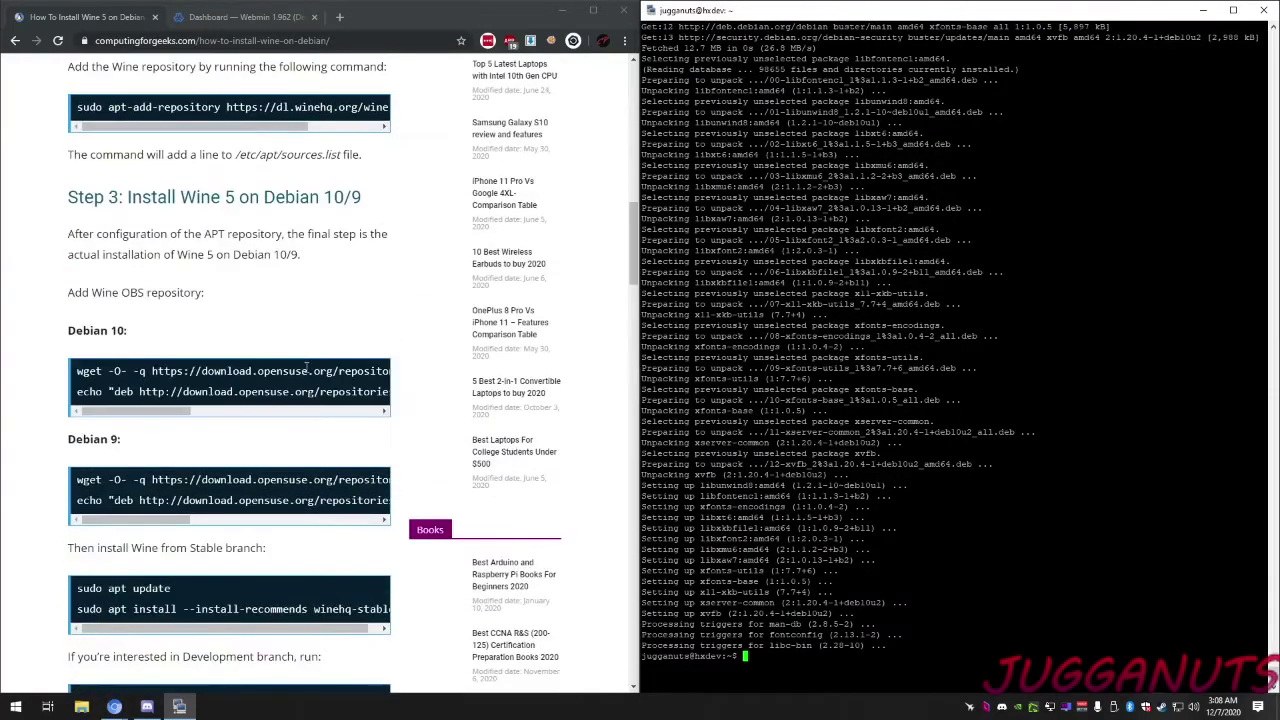
scroll(299, 345, "down", 6)
scroll(300, 350, "up", 10)
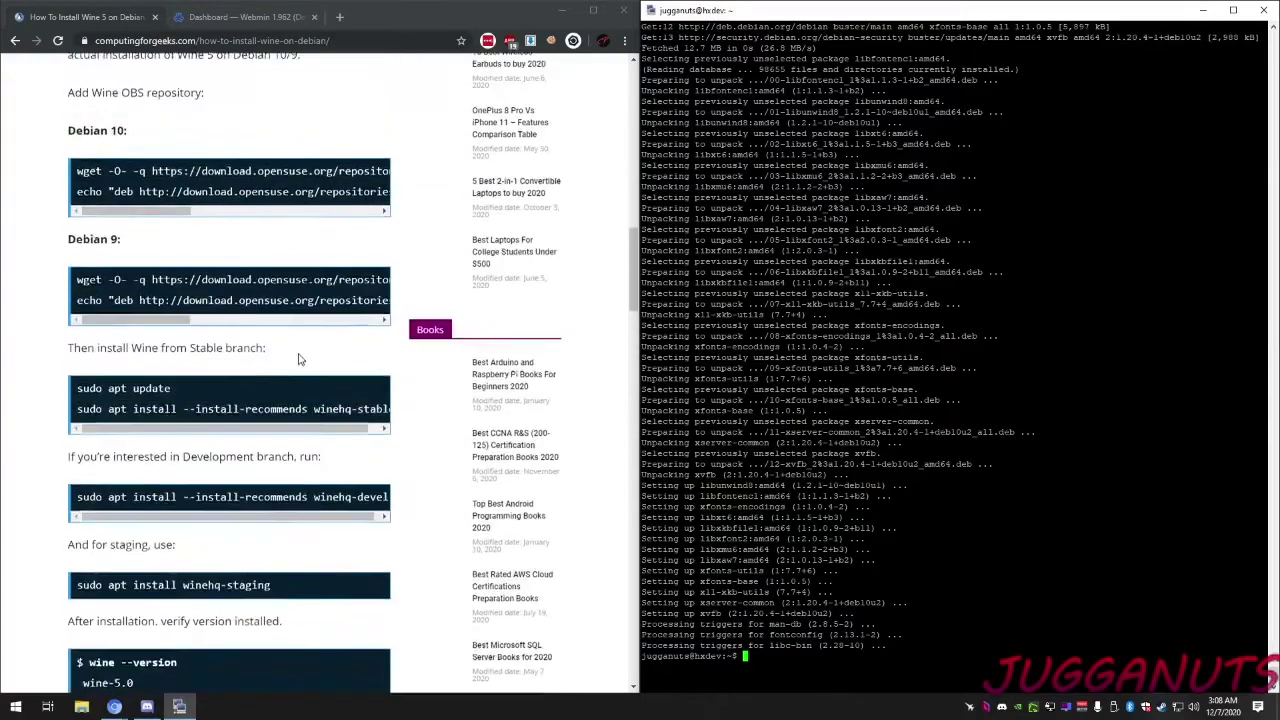
scroll(307, 372, "up", 1)
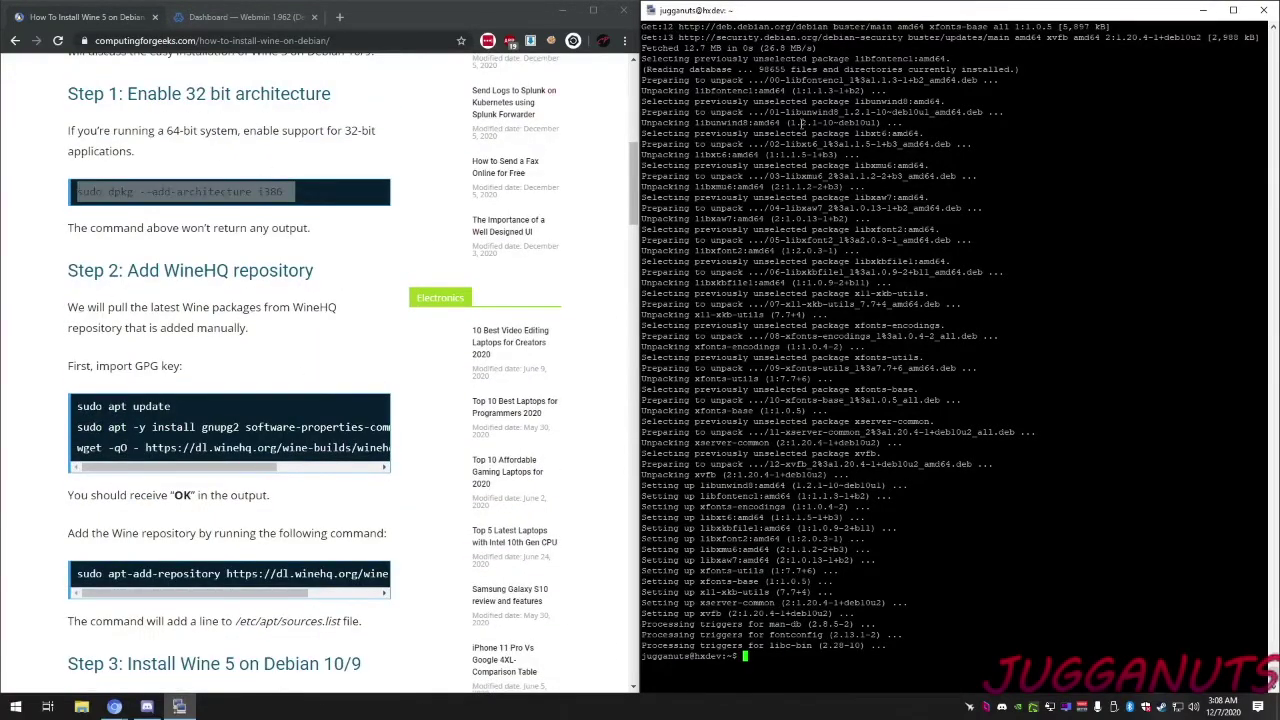
left_click(561, 10)
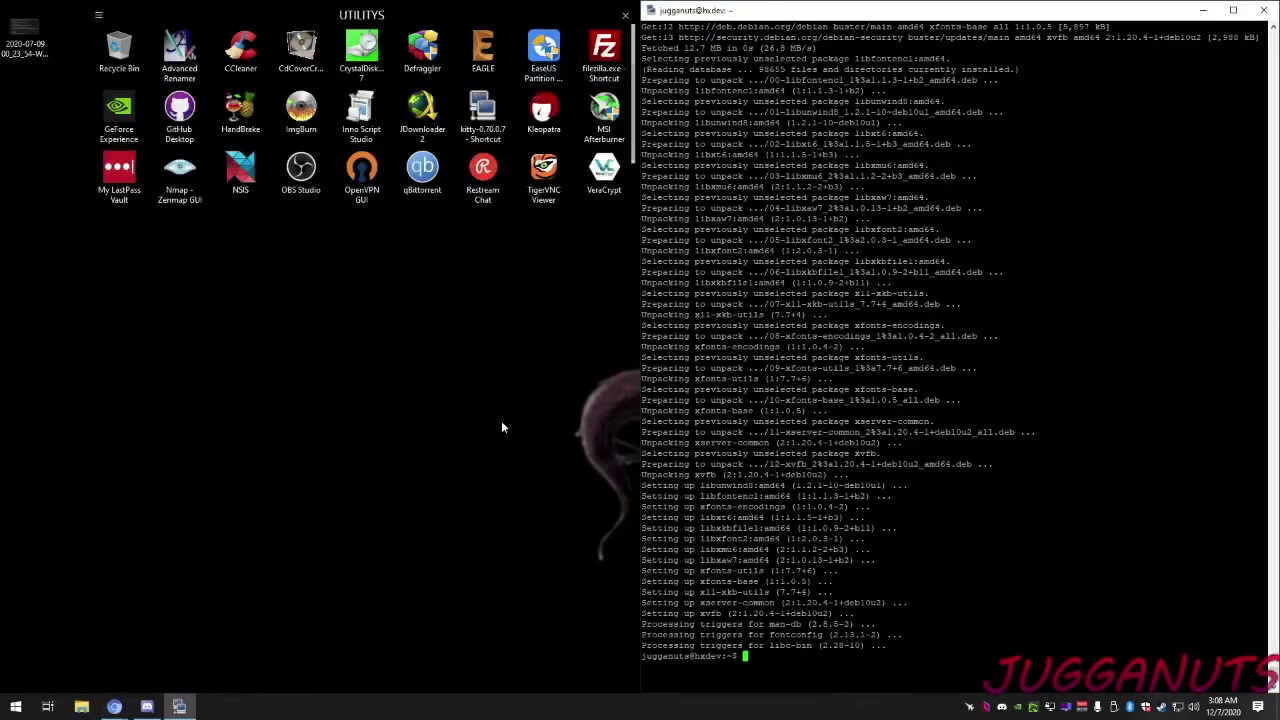
double_click(502, 427)
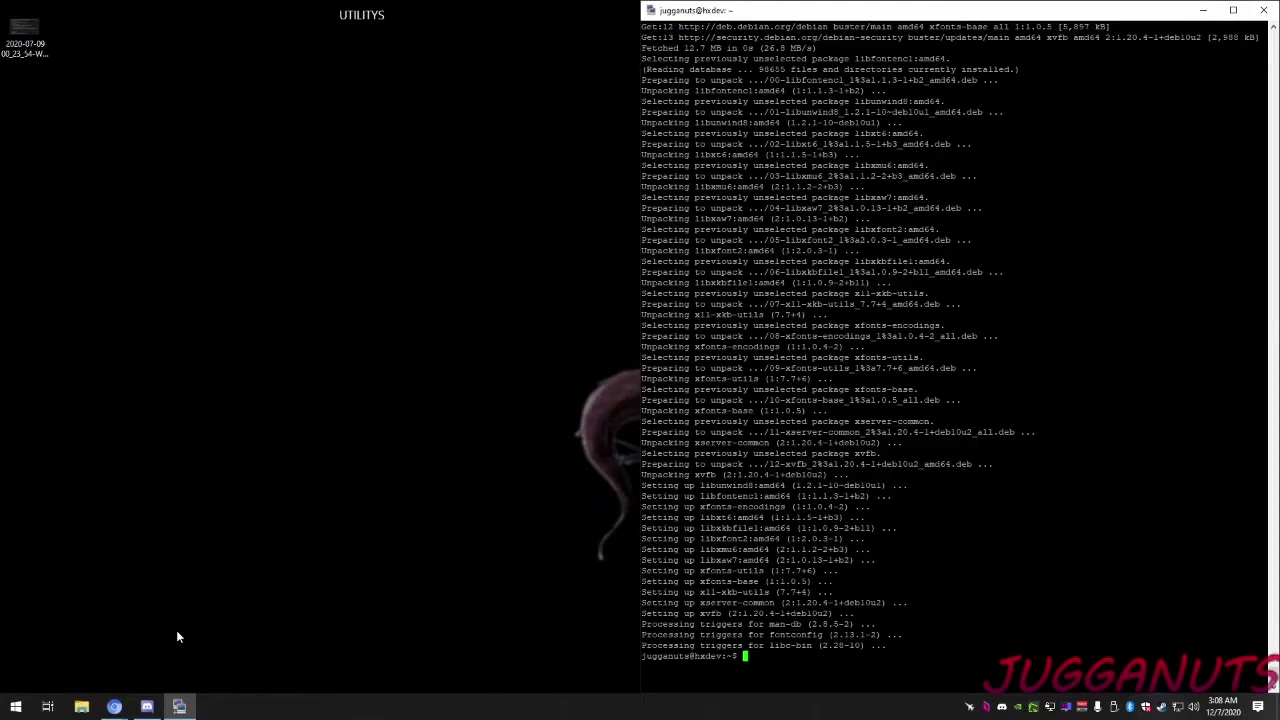
- Compress all ten files in D:\Games\Deus Ex GOTY + Co-op into a 7z archive
left_click(82, 706)
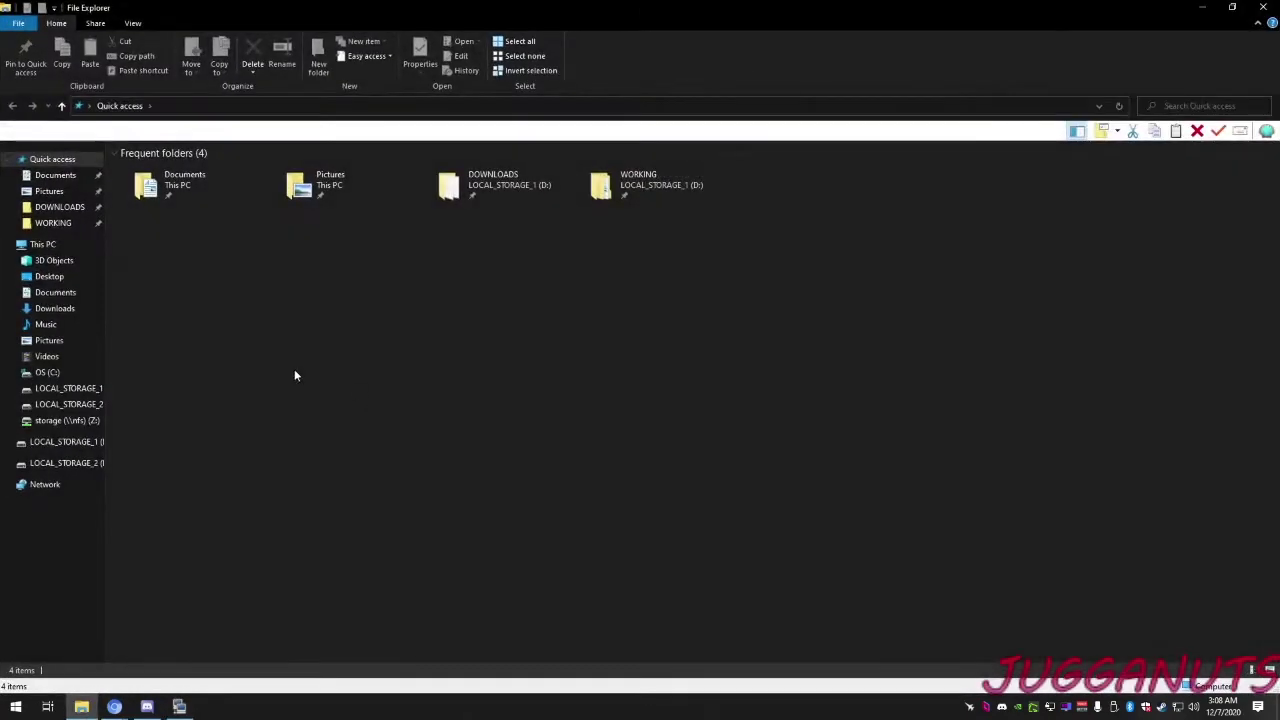
left_click(68, 389)
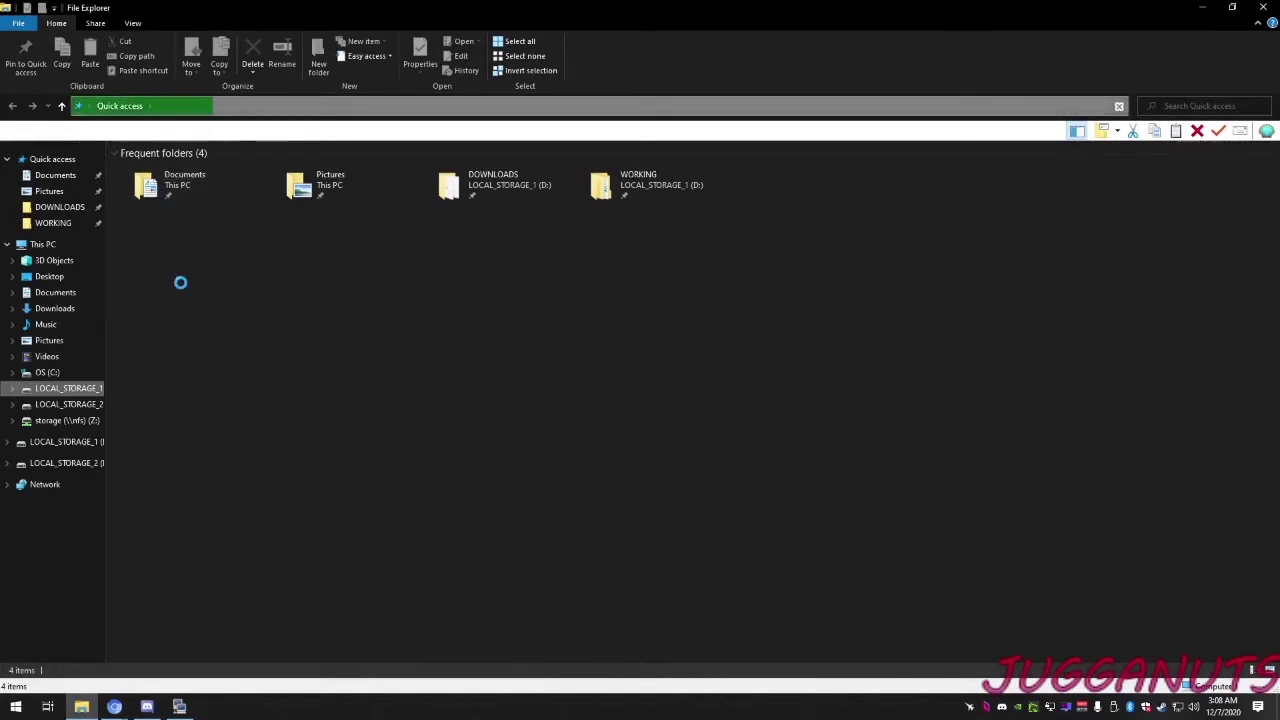
double_click(150, 182)
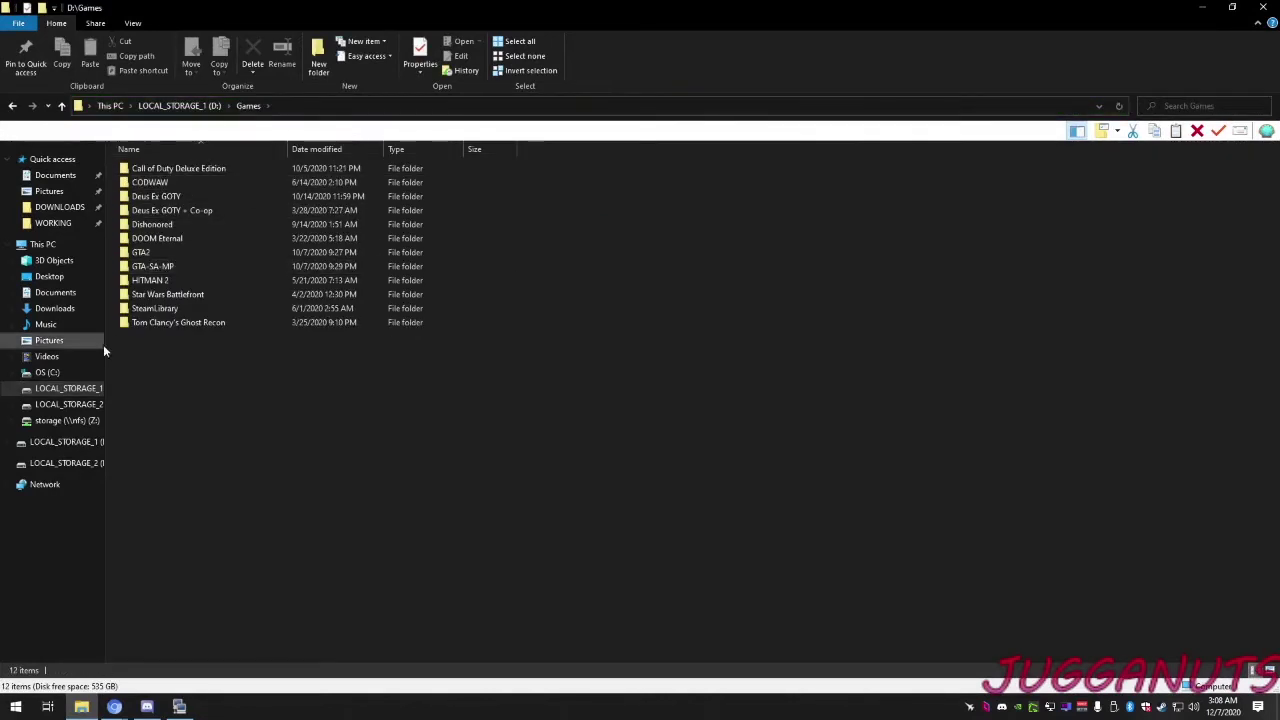
double_click(172, 210)
left_click_drag(214, 330, 136, 172)
right_click(136, 172)
mouse_move(303, 258)
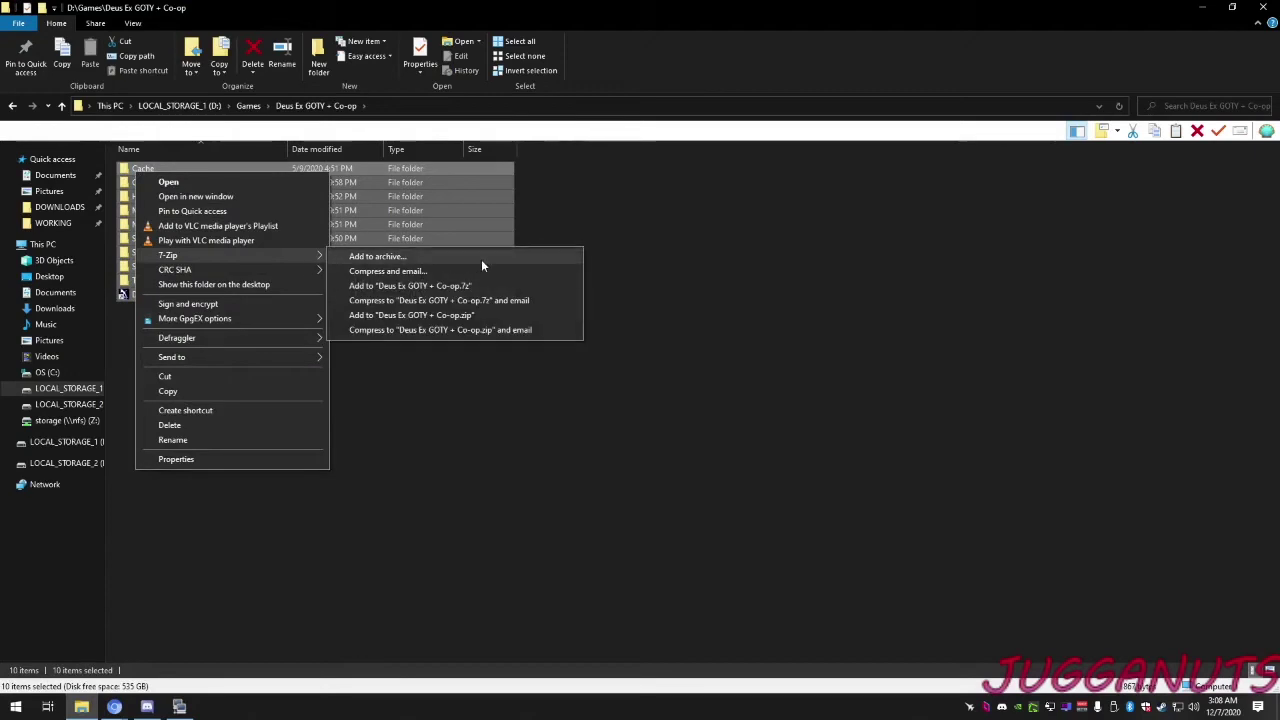
left_click(478, 286)
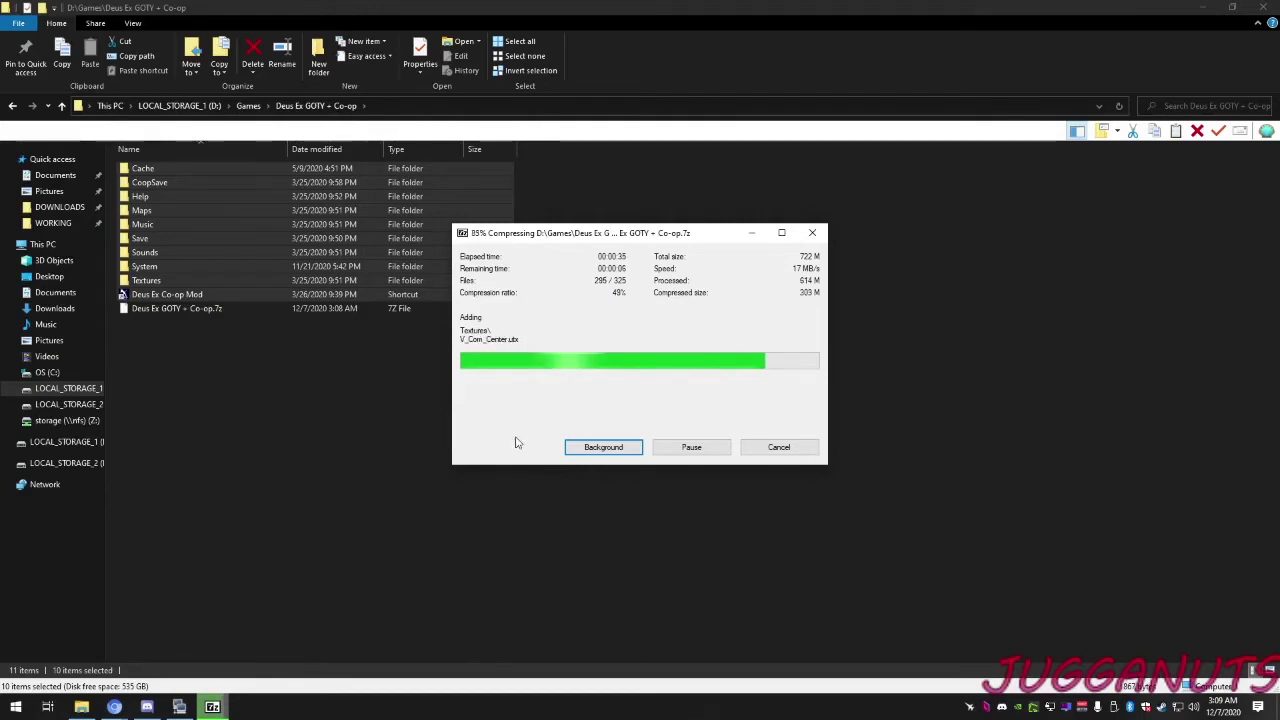
- Rename the new archive to hx.7z and restore the Explorer window to a smaller size
right_click(172, 295)
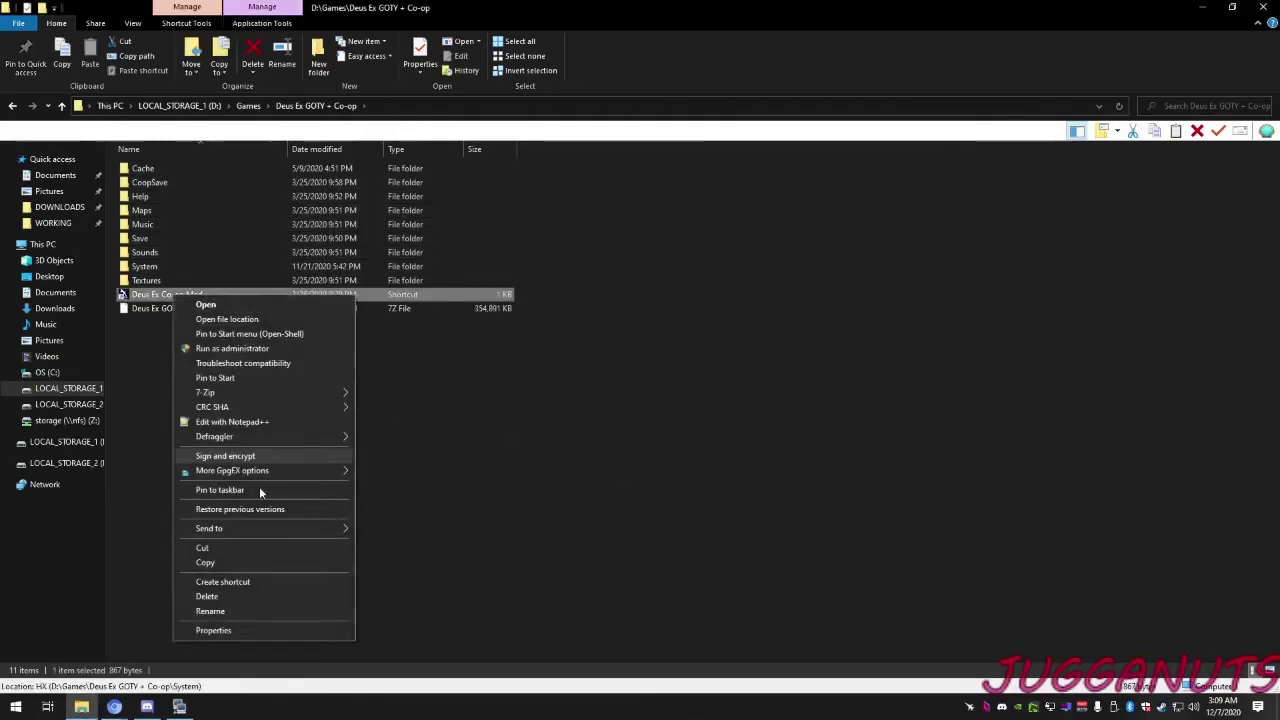
left_click(214, 308)
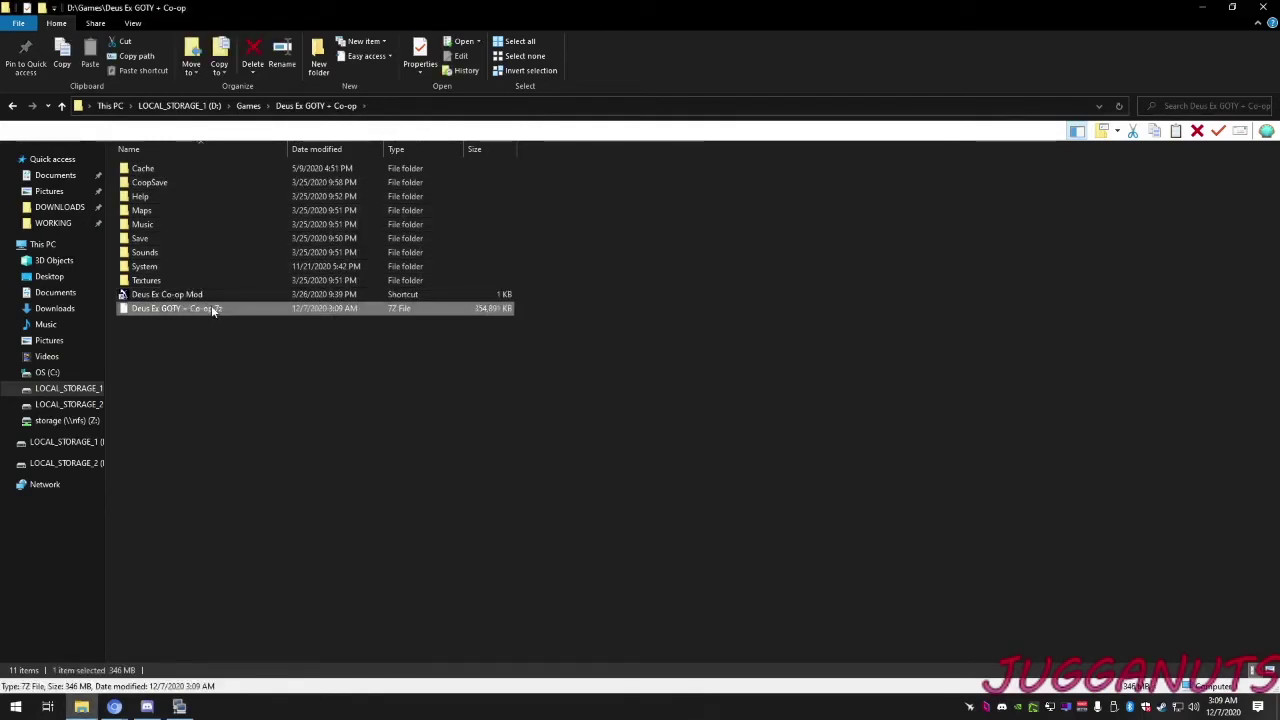
key("F2")
left_click_drag(214, 308, 134, 322)
type("dx.7z")
key("Return")
left_click_drag(958, 6, 872, 125)
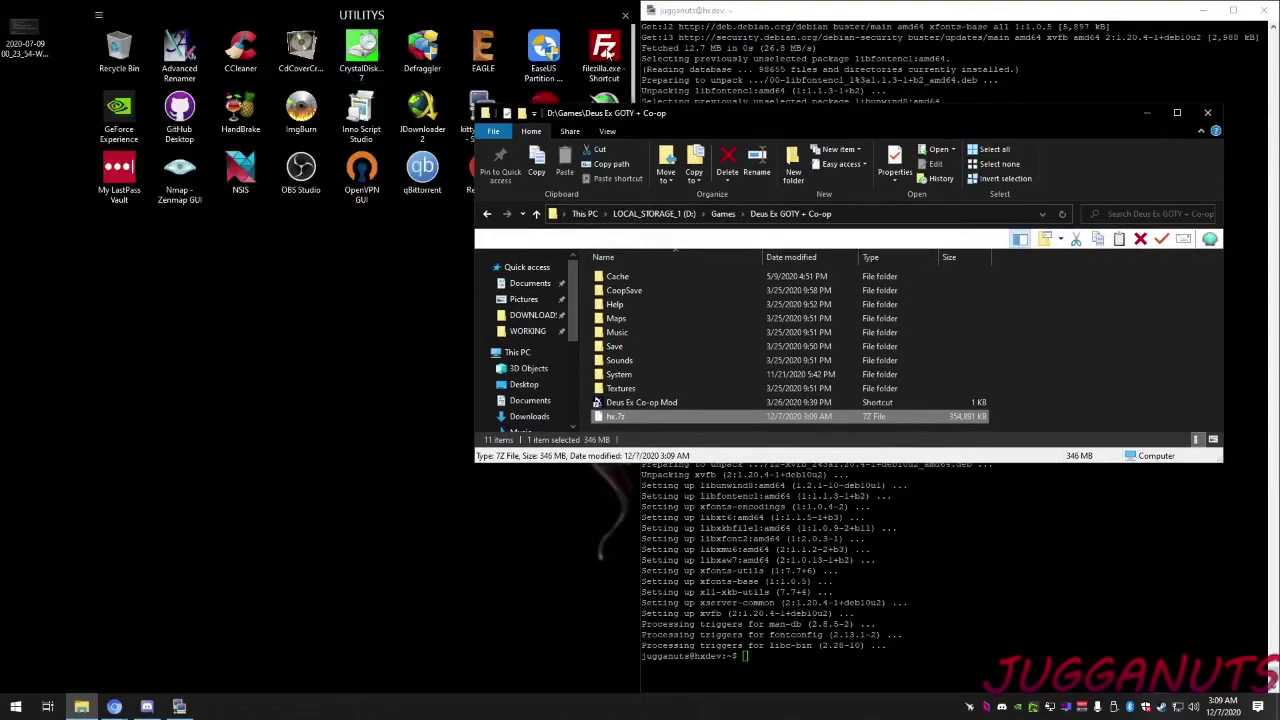
- Connect FileZilla to the saved DXCOOP (HXDEV) site over SFTP port 22, trusting its host key
double_click(606, 48)
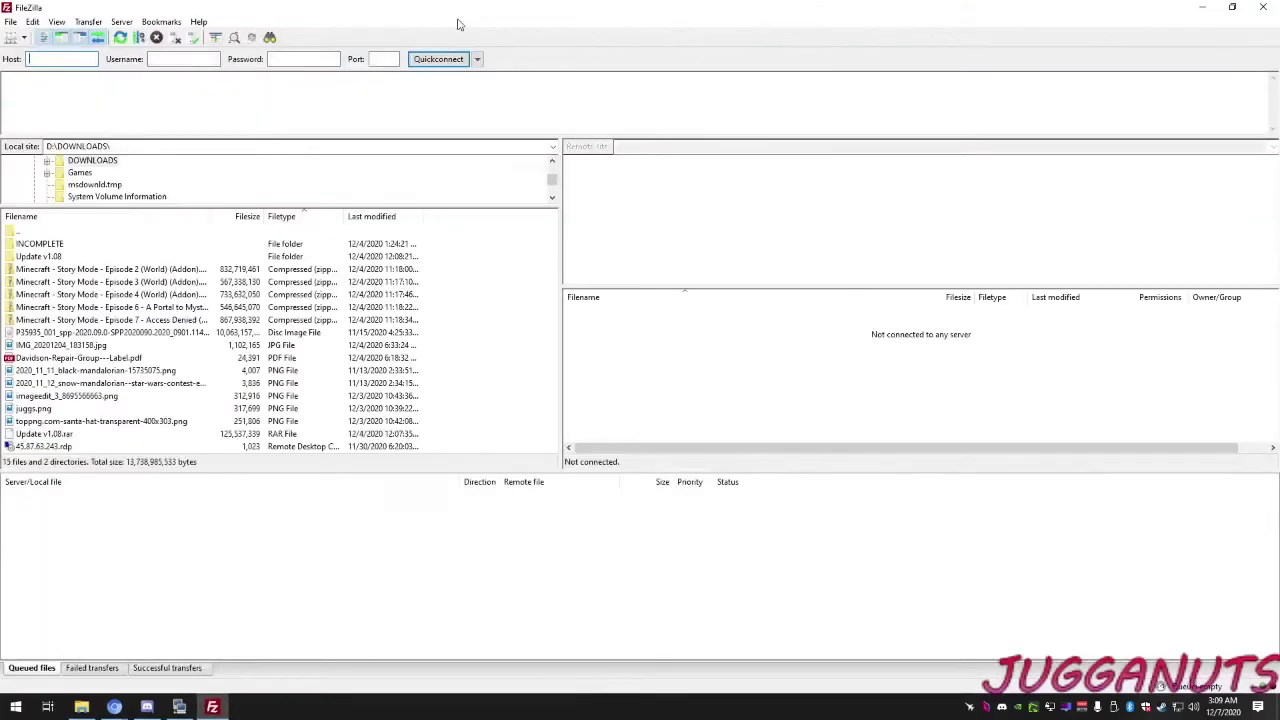
left_click_drag(470, 8, 332, 26)
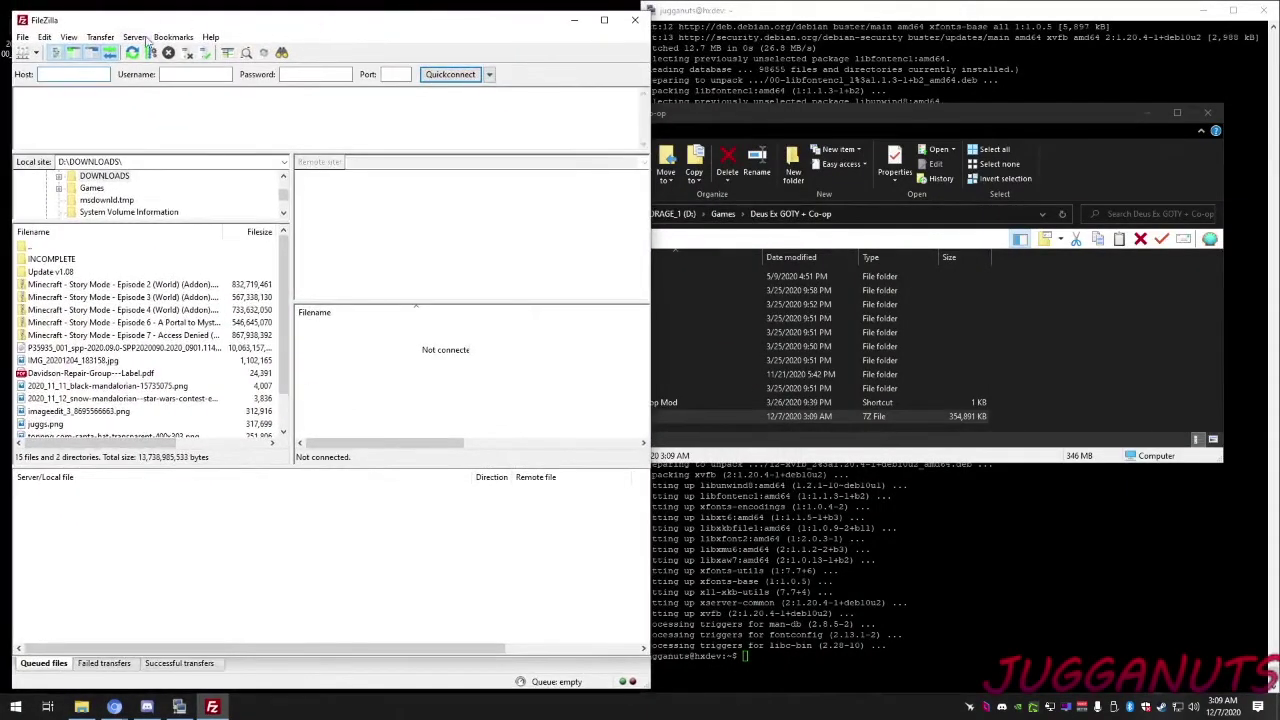
left_click(79, 73)
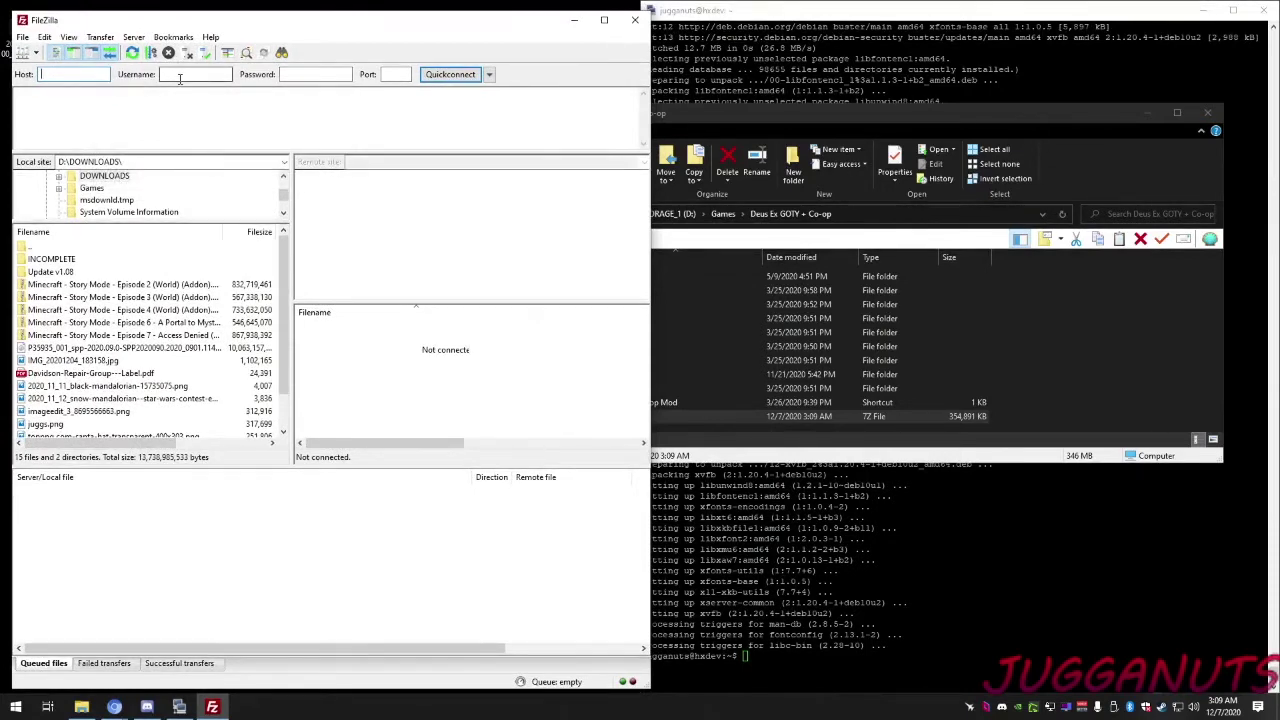
left_click(37, 53)
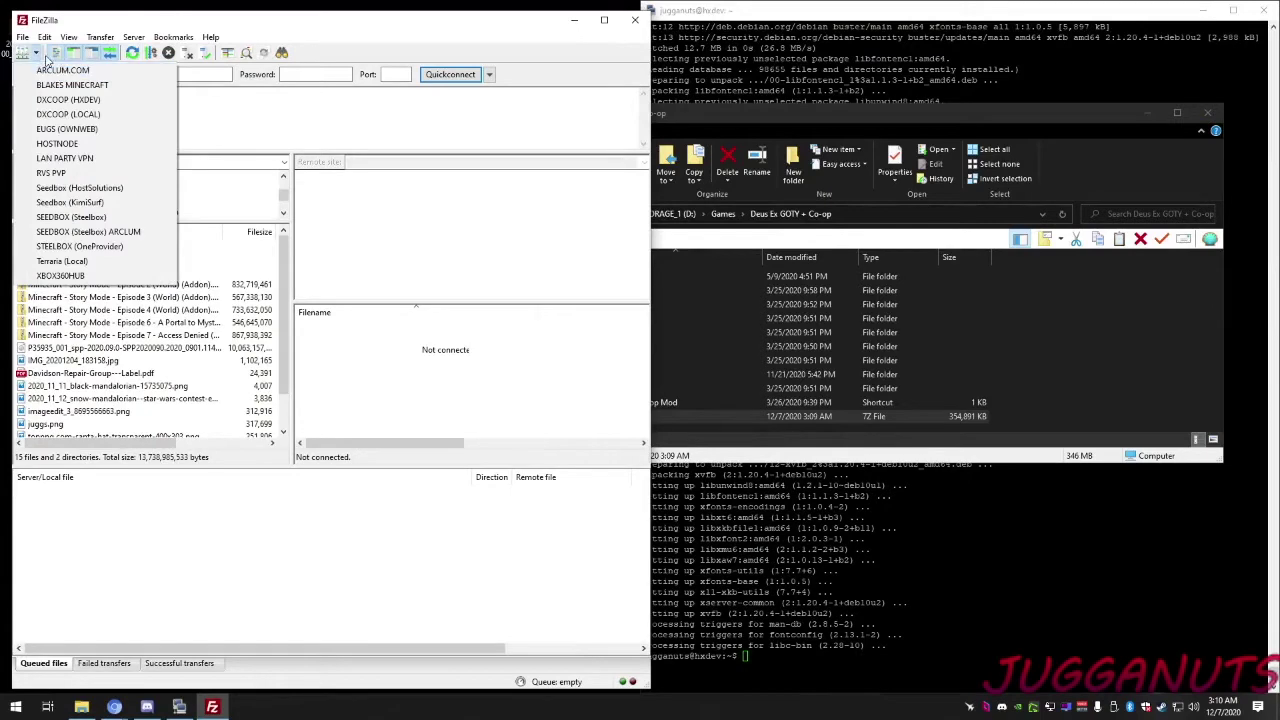
left_click(22, 53)
left_click(22, 53)
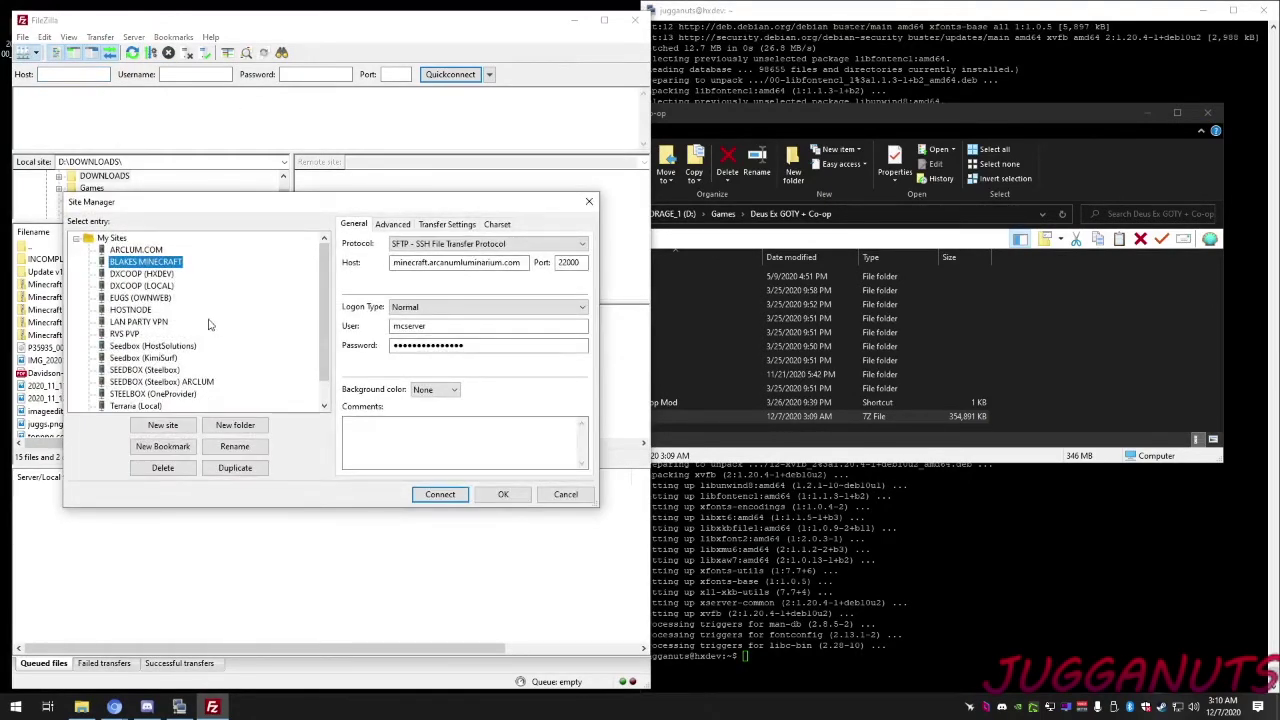
left_click(148, 275)
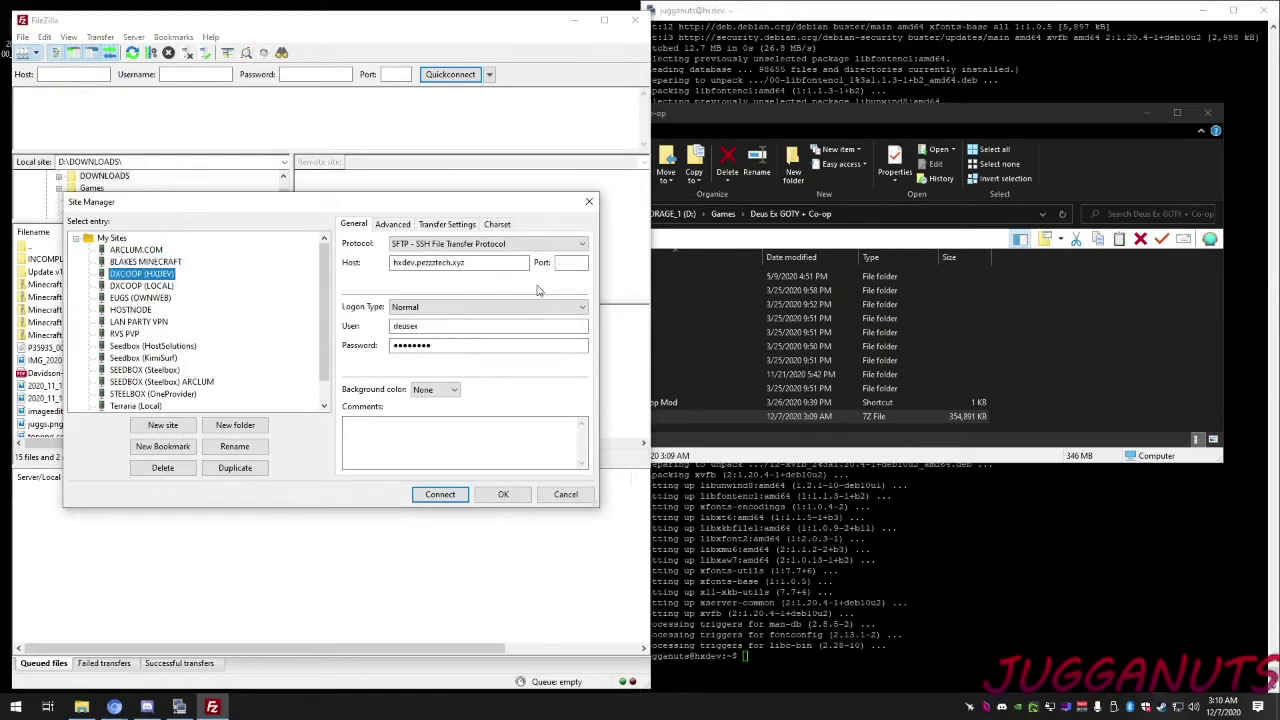
left_click(573, 262)
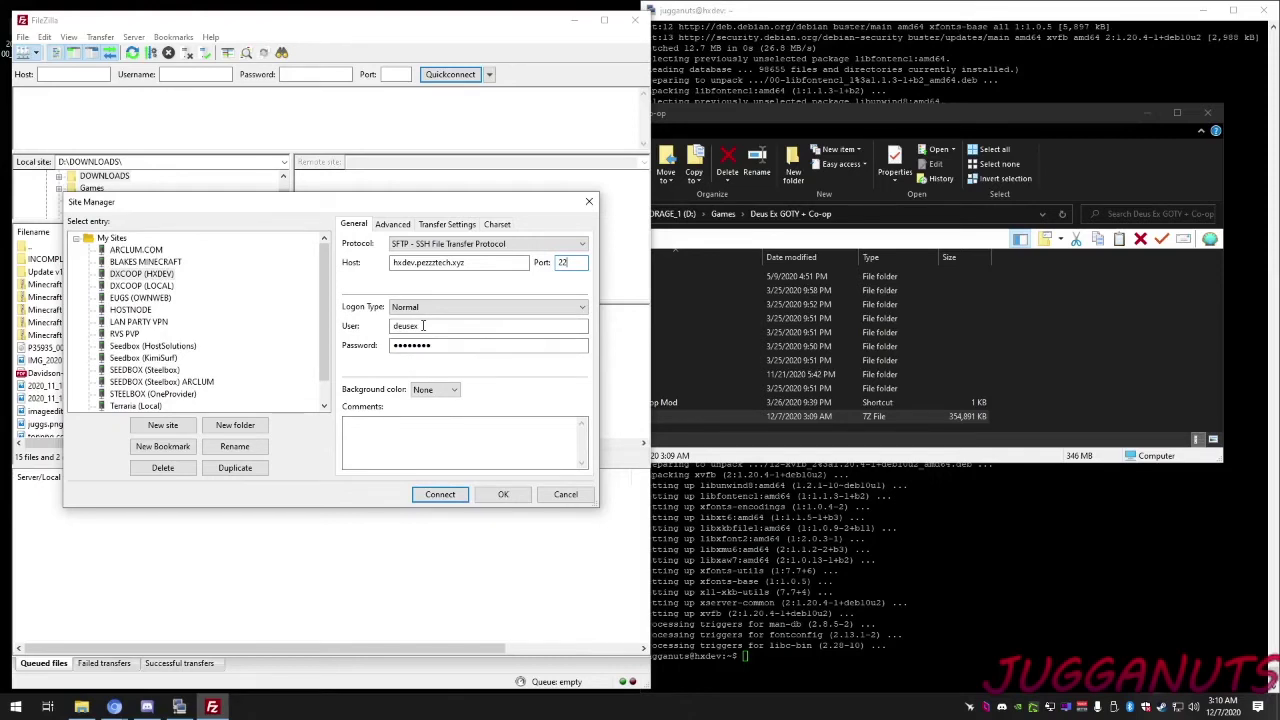
left_click(440, 494)
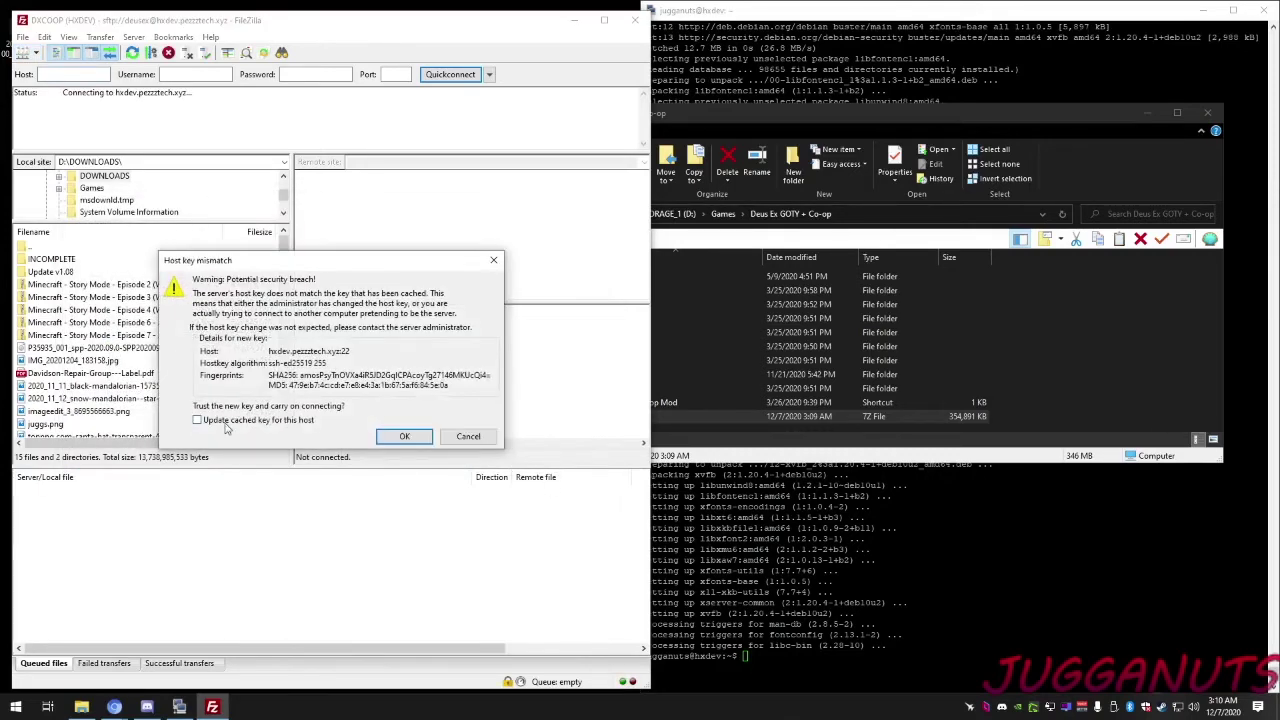
left_click(406, 437)
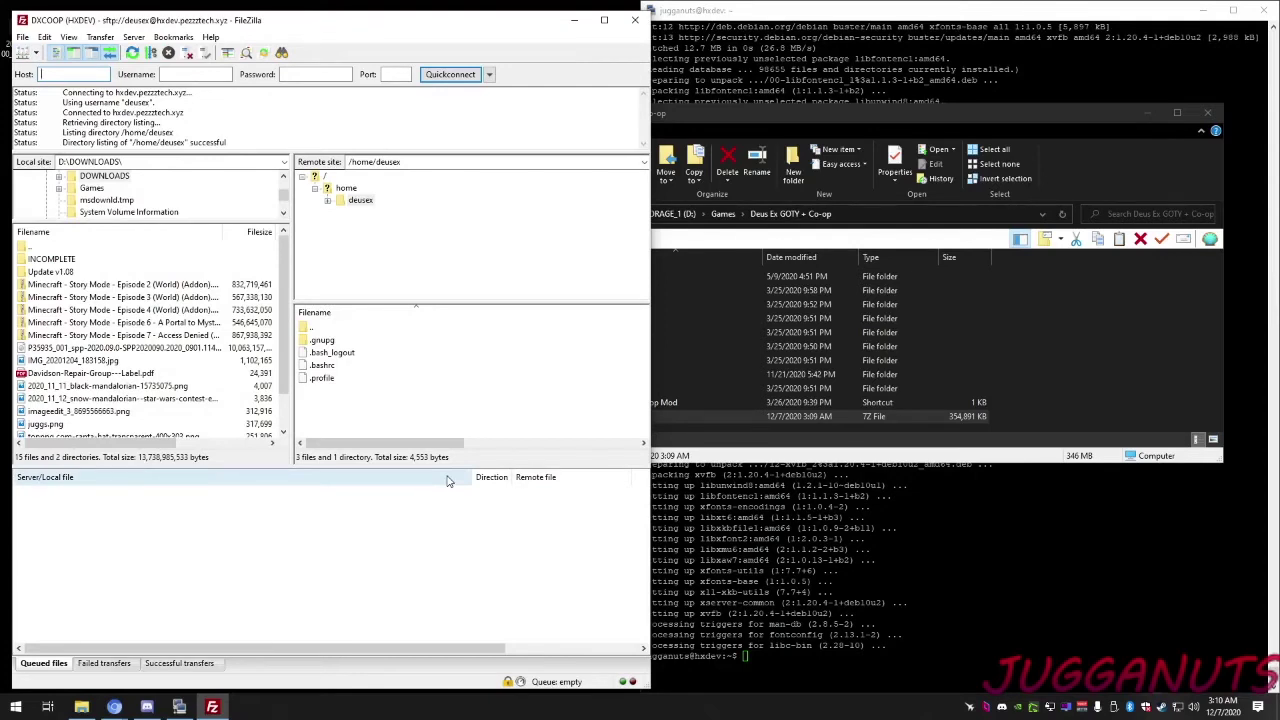
- Upload hx.7z from D:\Games\Deus Ex GOTY + Co-op into /home/deusex
double_click(34, 247)
double_click(41, 285)
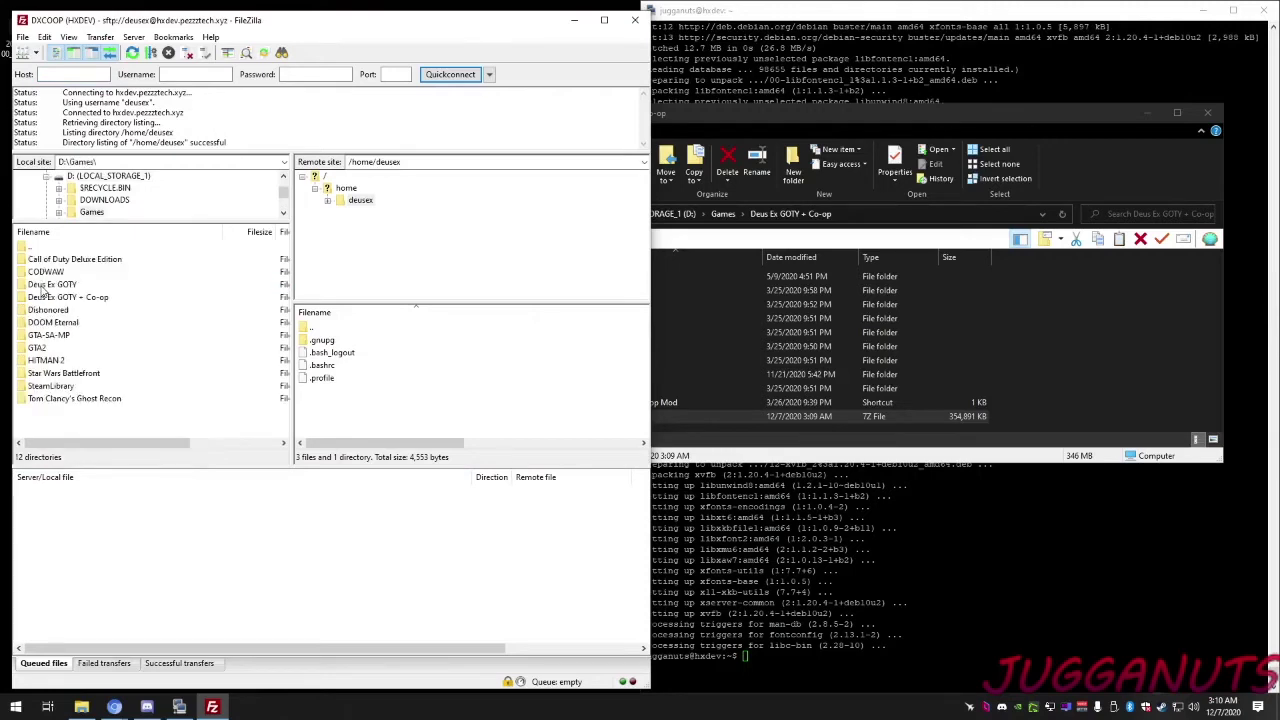
double_click(95, 301)
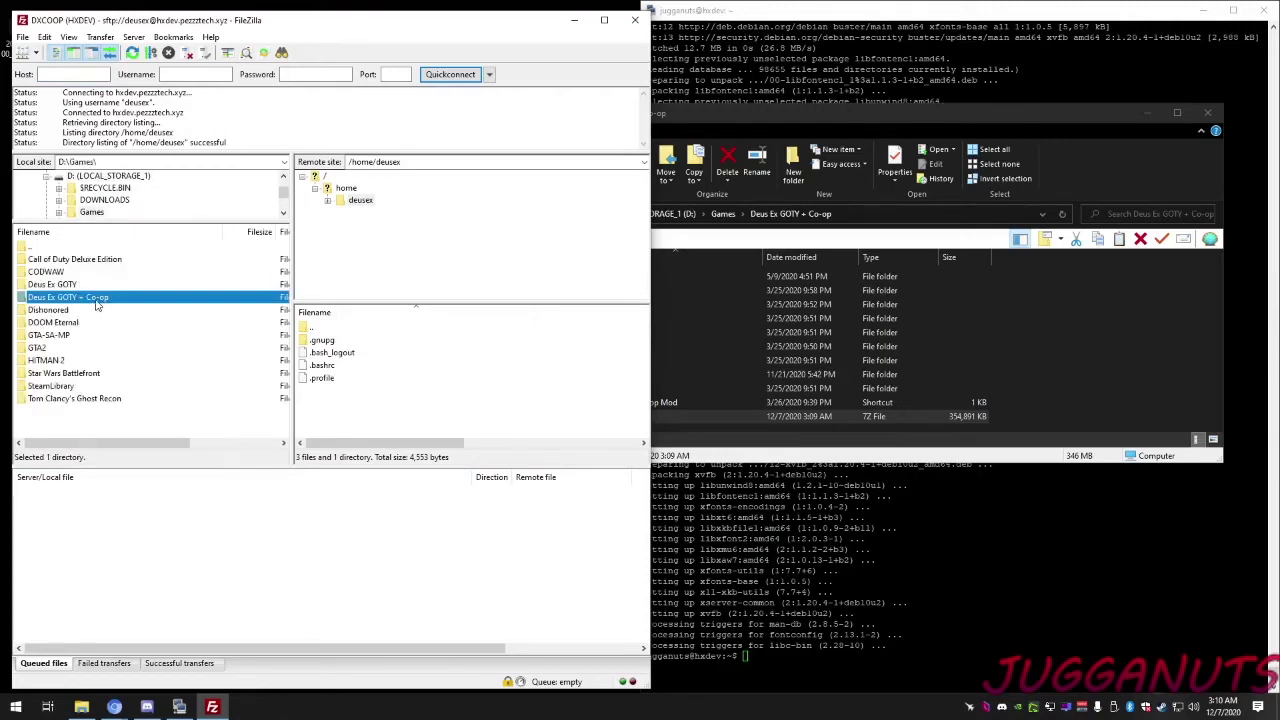
left_click(38, 373)
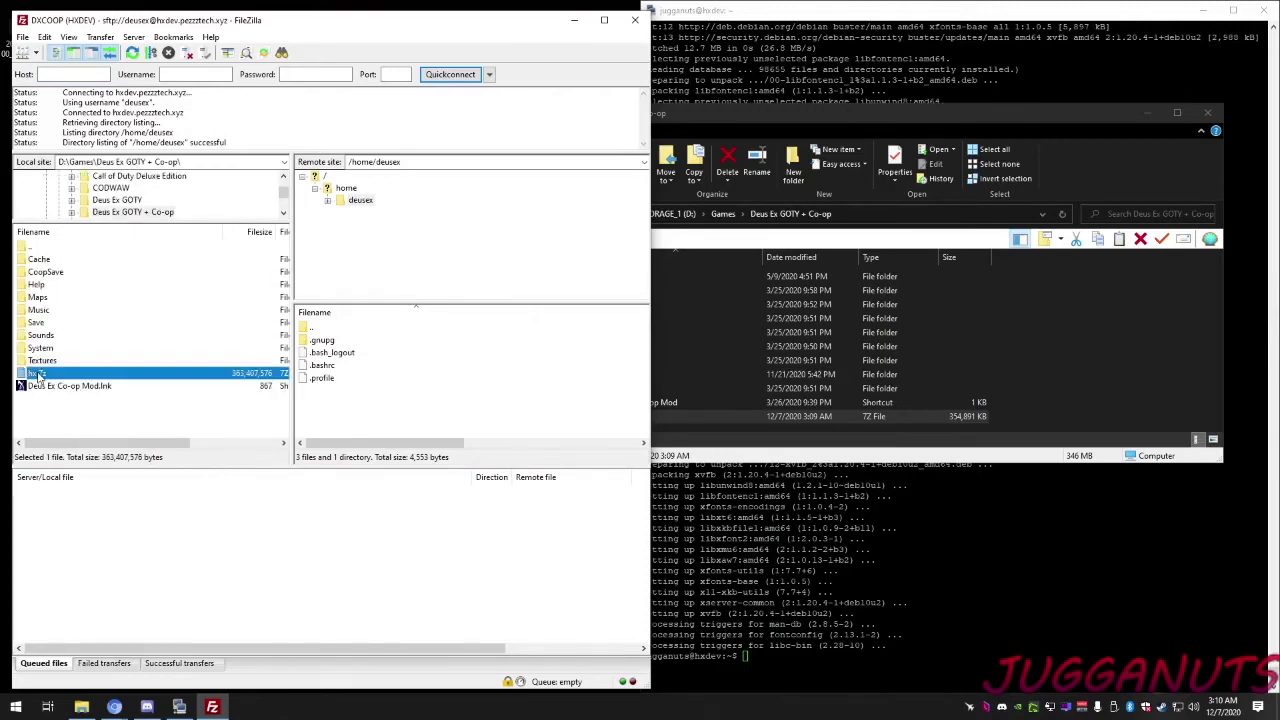
left_click_drag(35, 378, 343, 410)
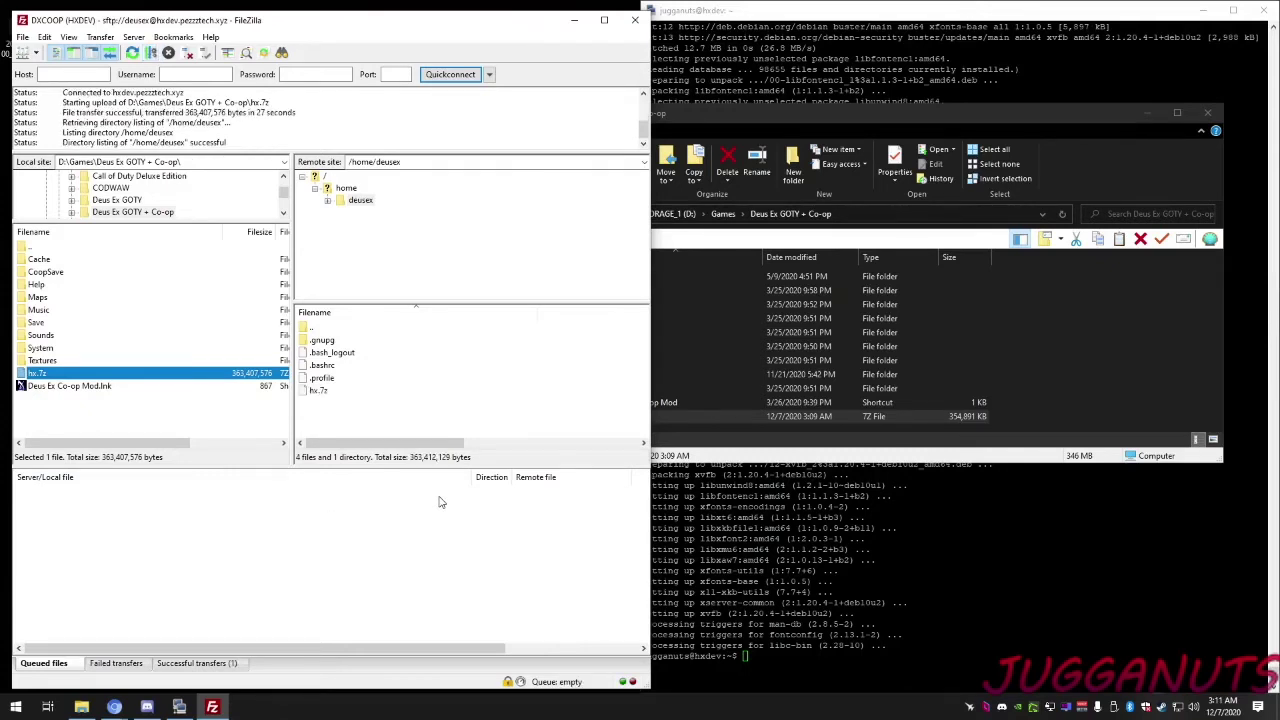
- Create a remote folder named hx and move hx.7z into it
right_click(358, 414)
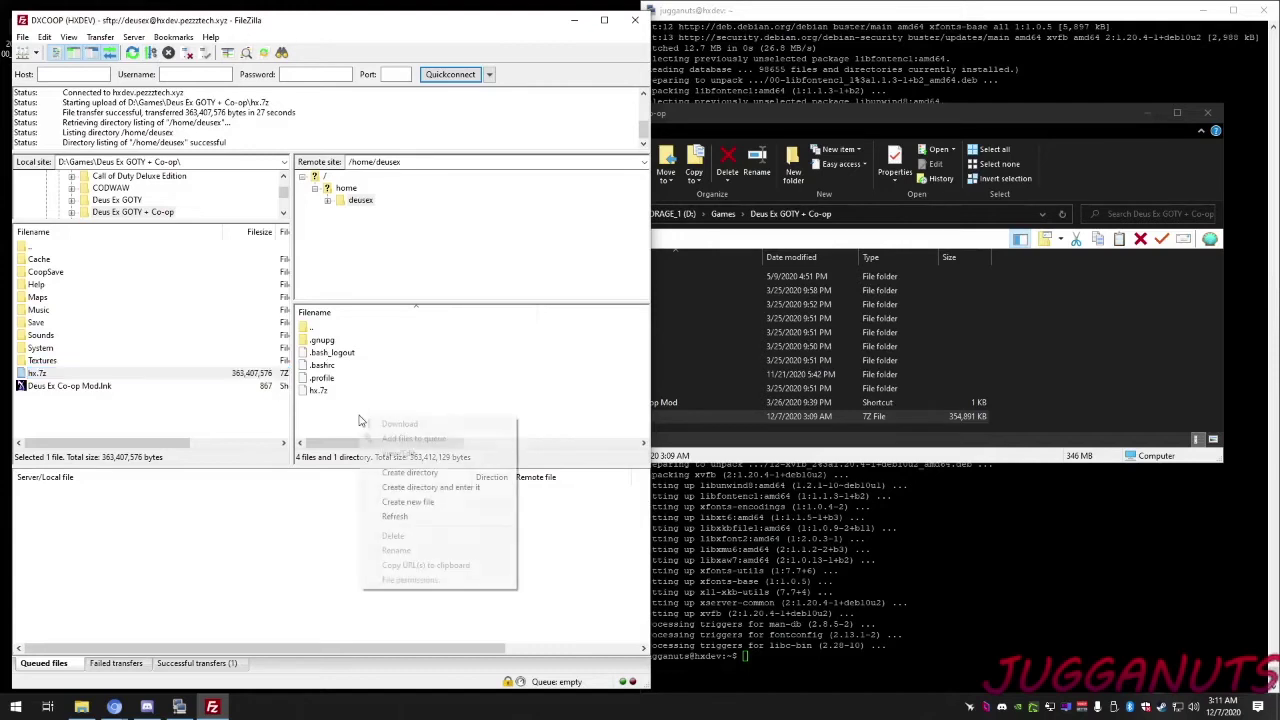
left_click(455, 476)
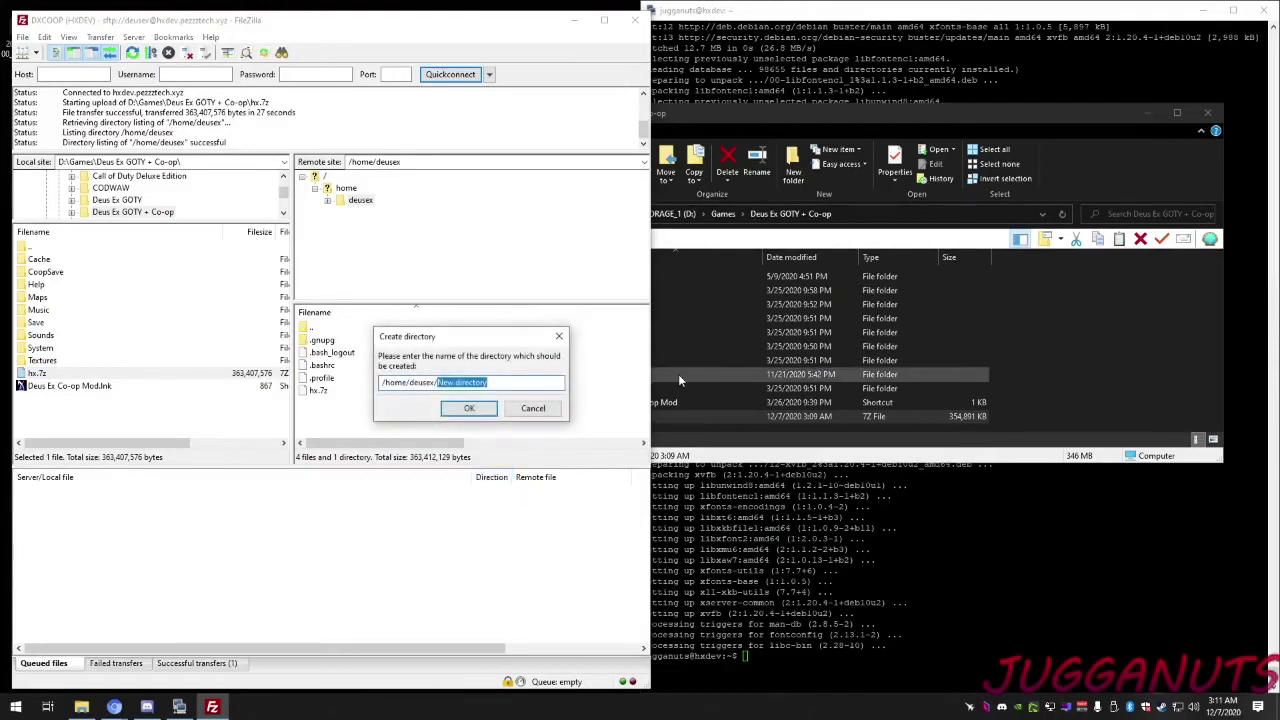
type("hx")
key("Return")
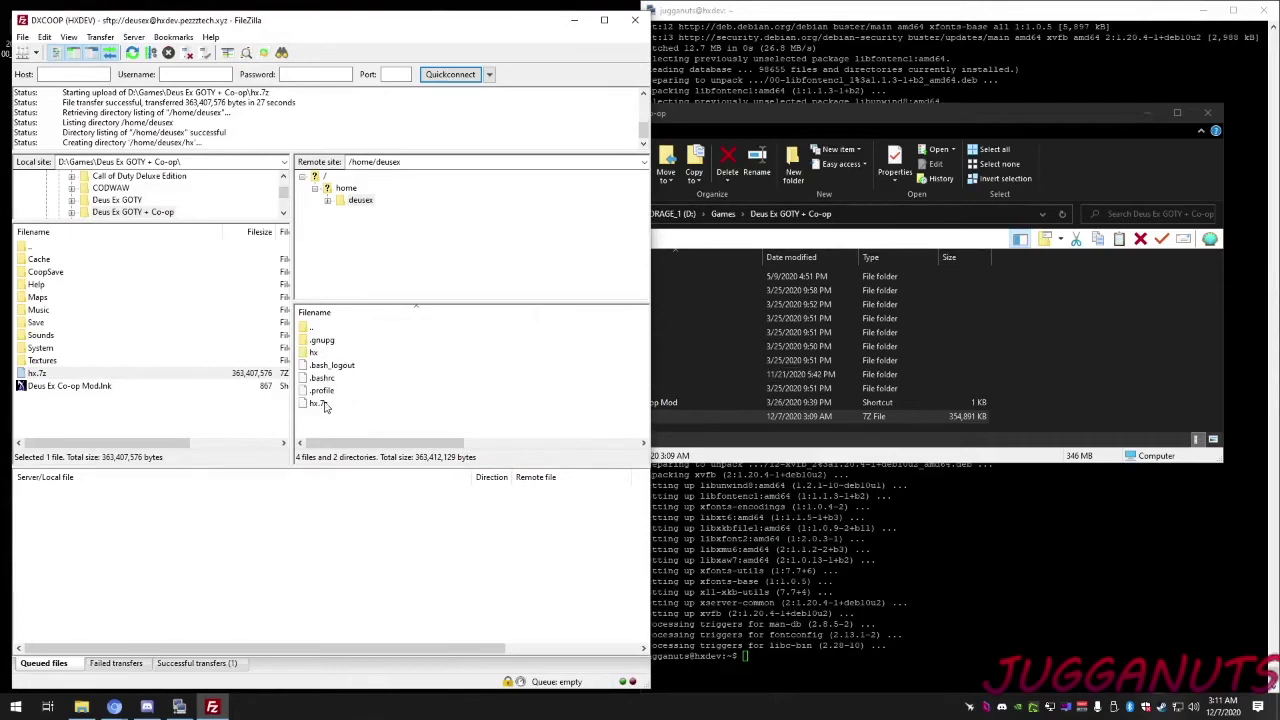
left_click_drag(324, 407, 315, 353)
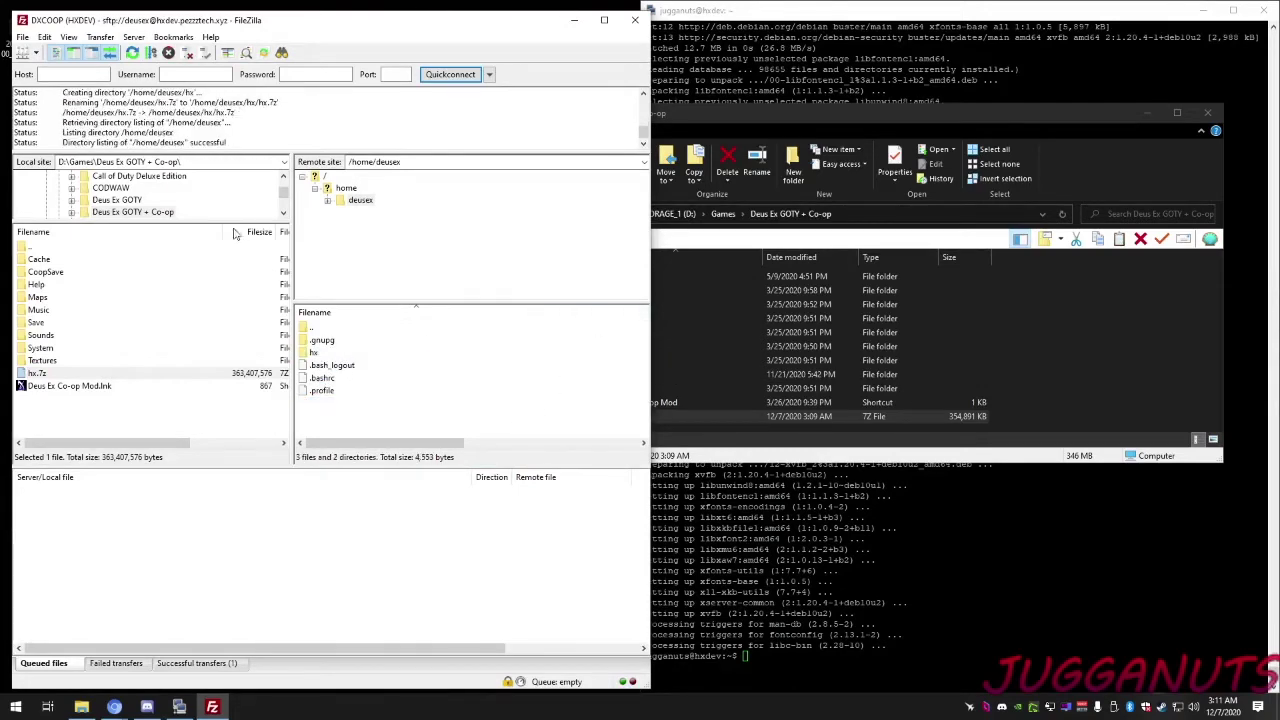
- Close FileZilla and move the File Explorer window to the upper left
left_click(634, 20)
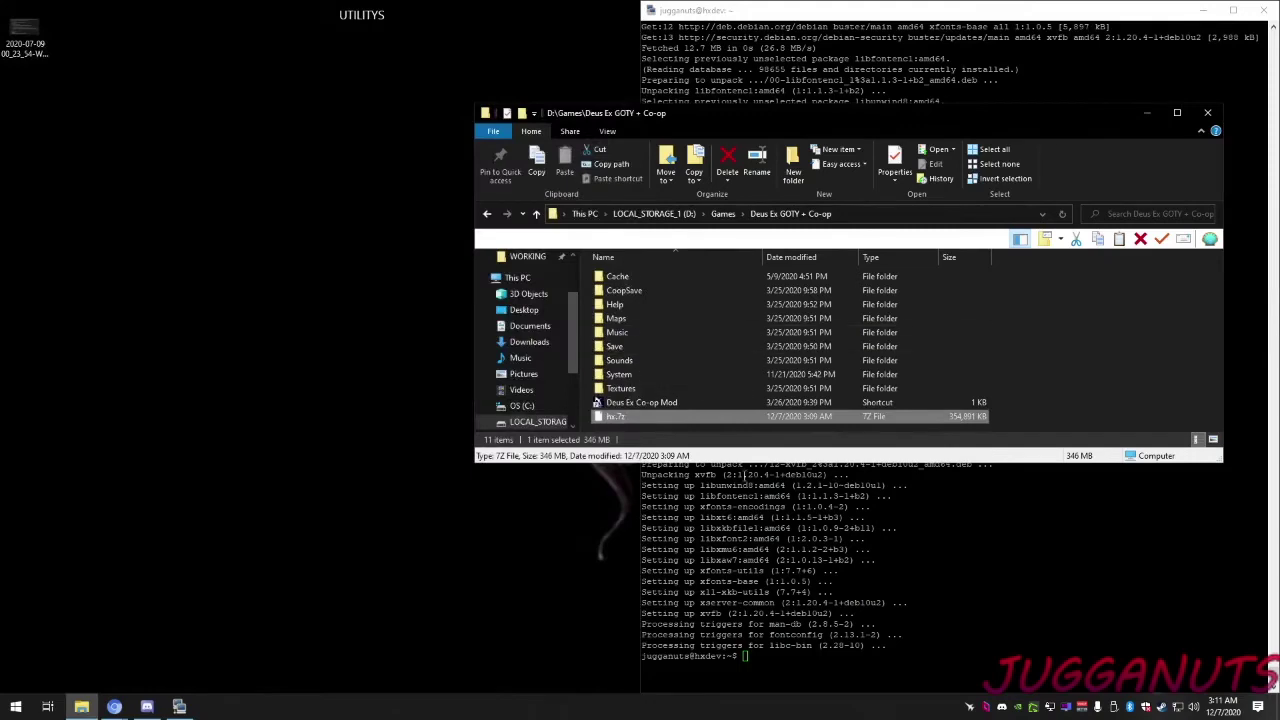
left_click(818, 580)
left_click(609, 120)
left_click_drag(609, 120, 175, 64)
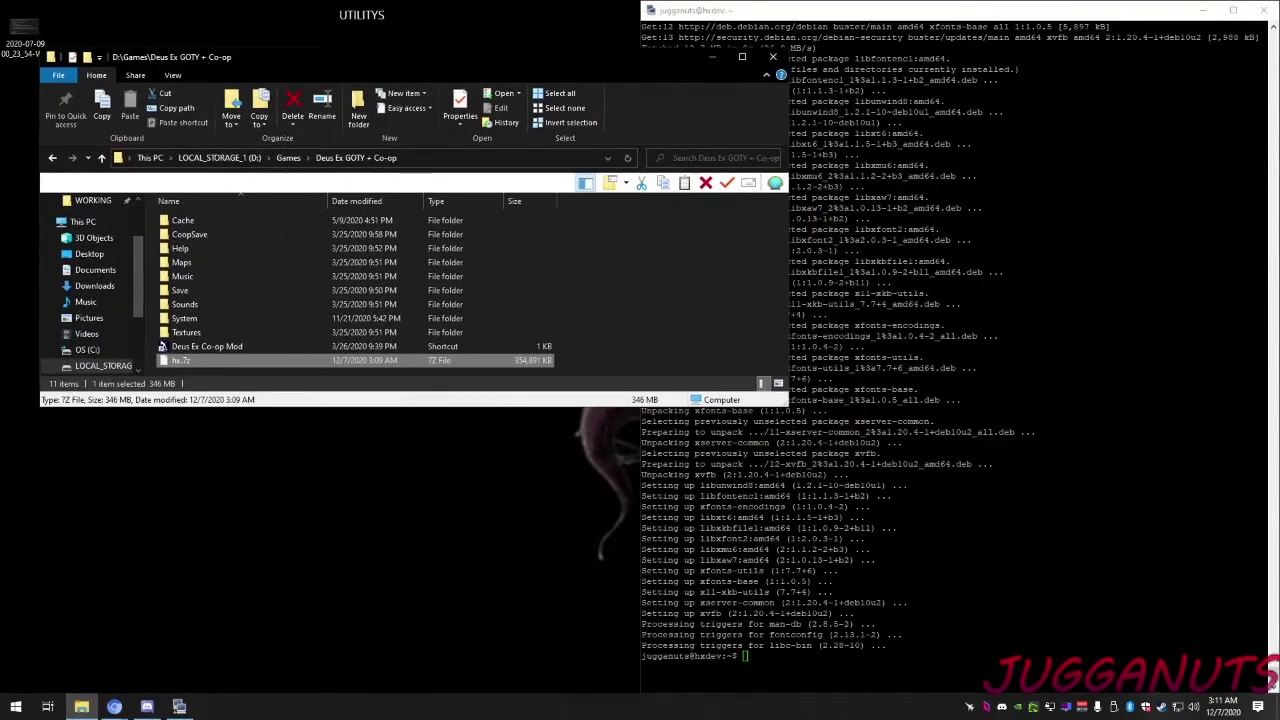
mouse_move(114, 706)
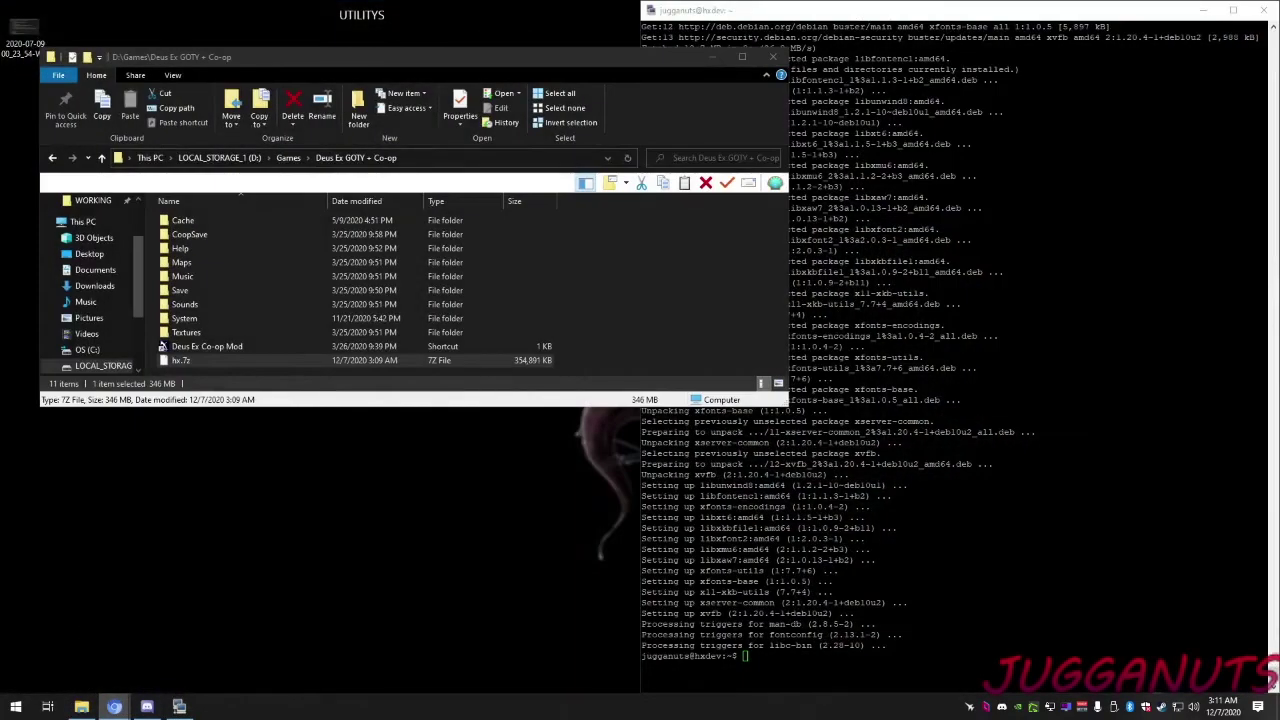
- Move the Webmin tab into its own maximized window and scroll to the CPU, memory and disk stats
left_click(176, 667)
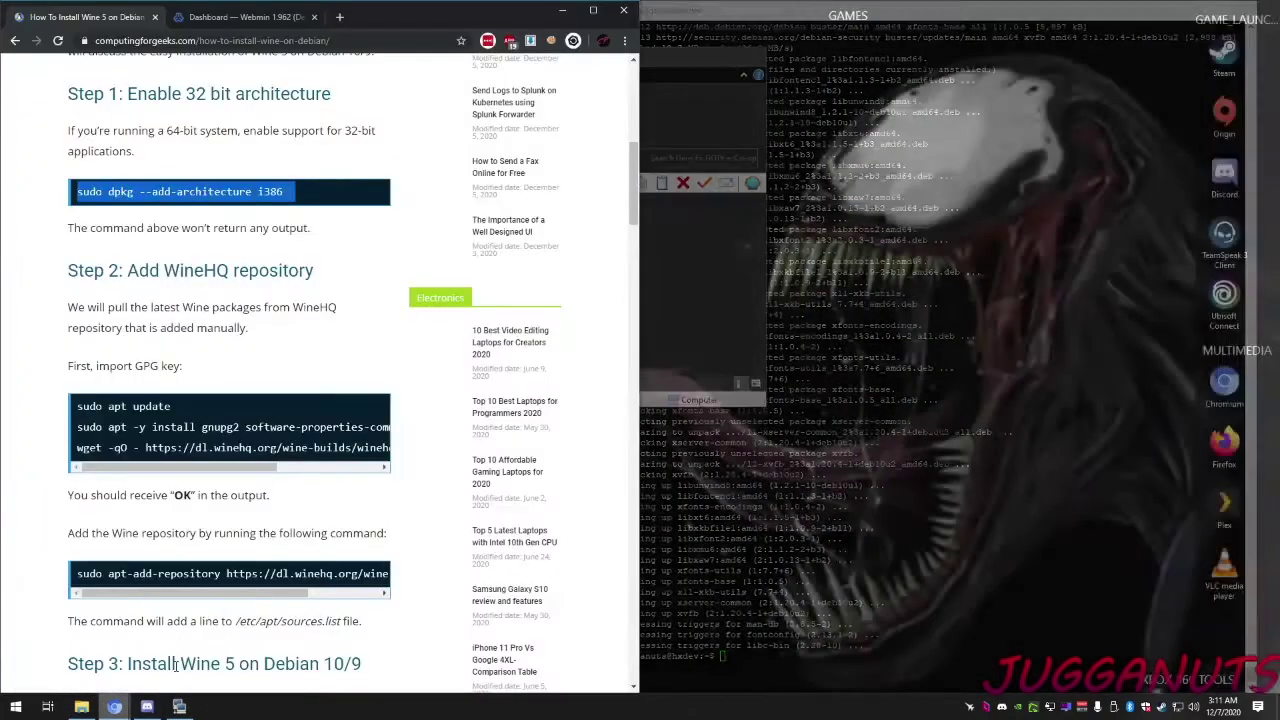
left_click_drag(240, 17, 407, 126)
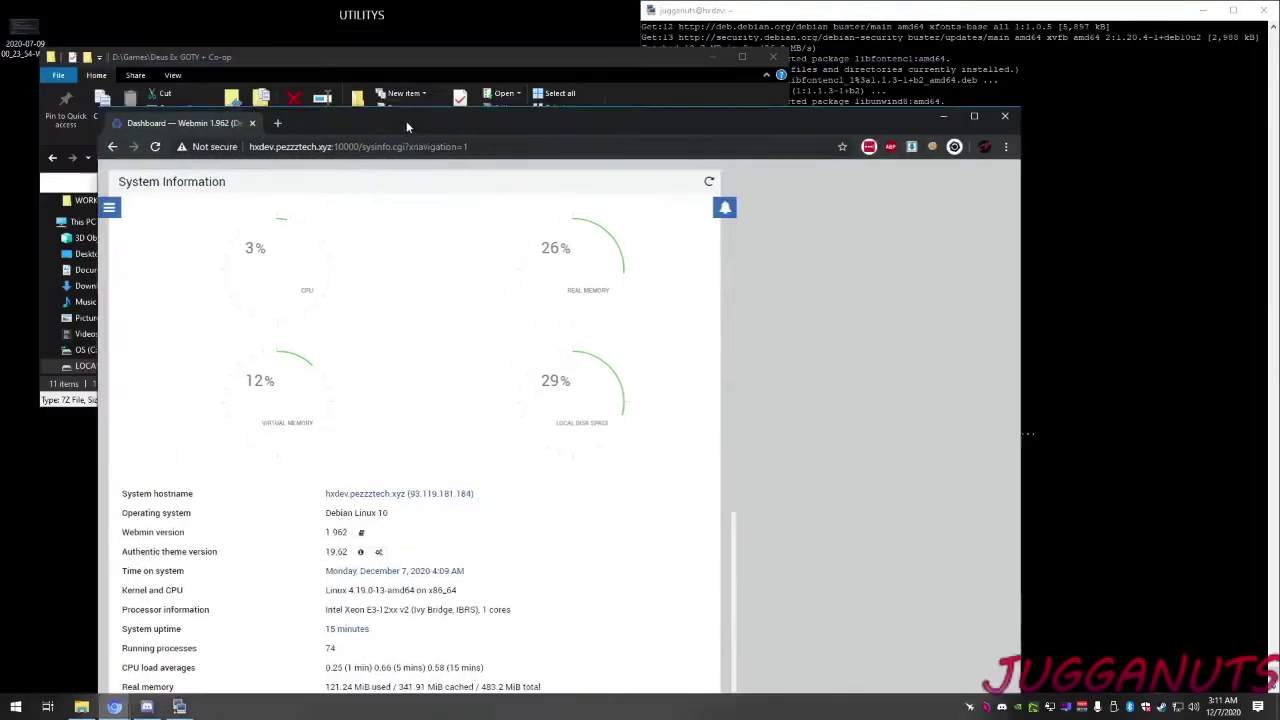
double_click(407, 126)
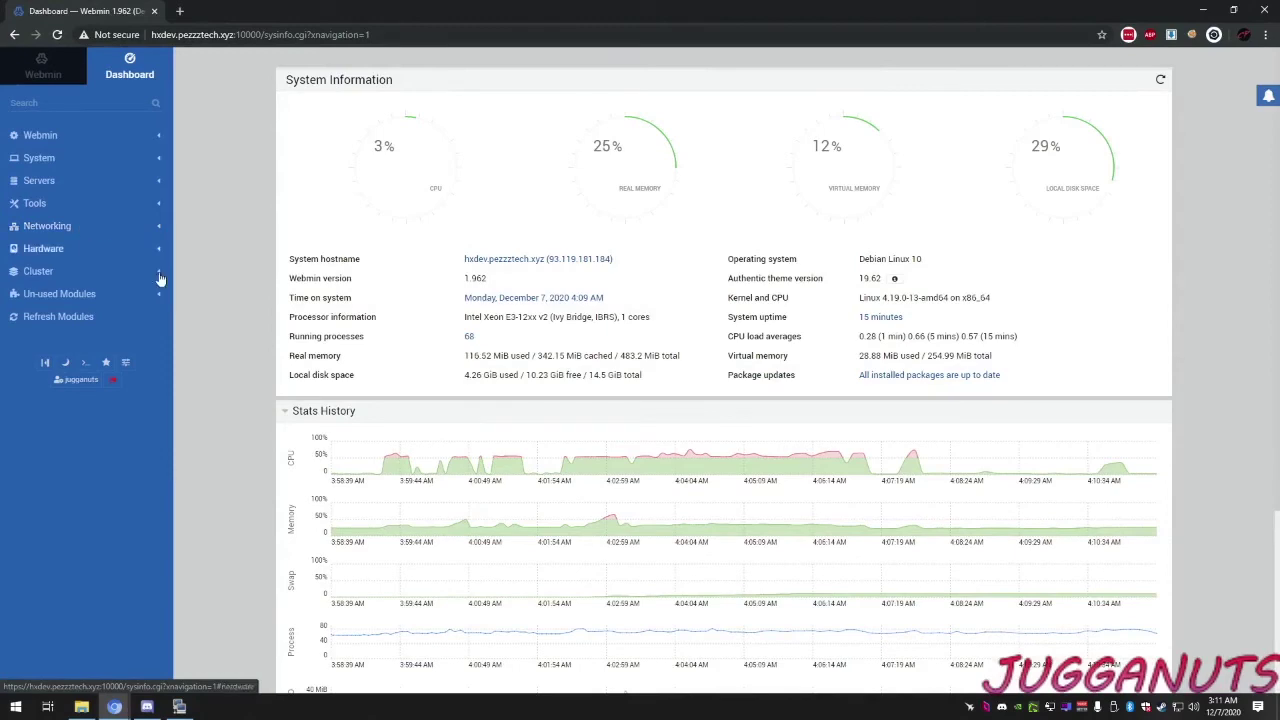
scroll(210, 320, "down", 2)
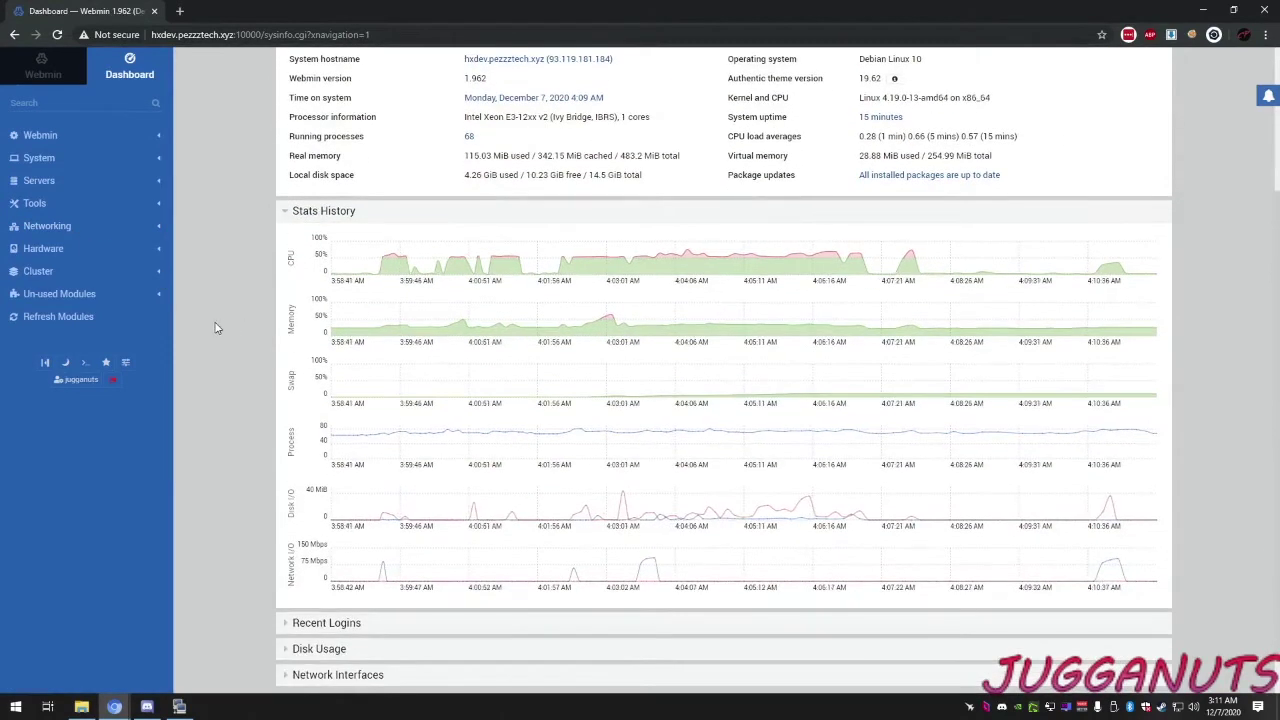
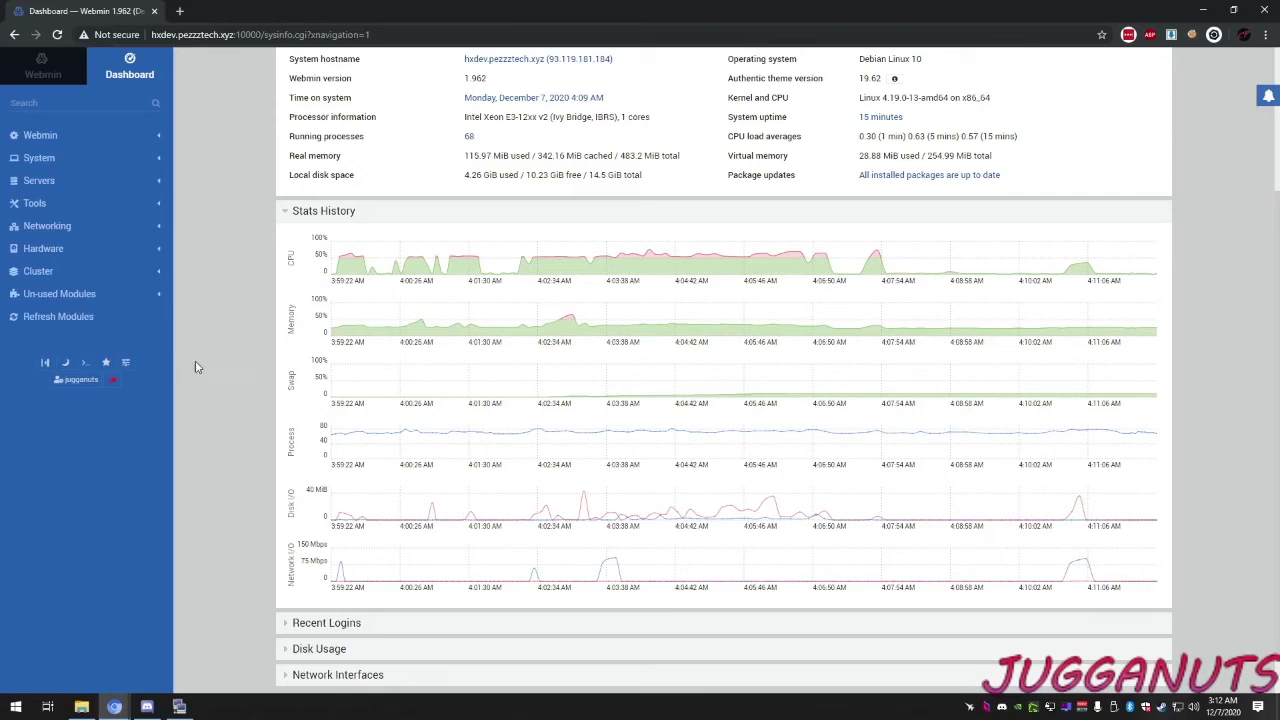
- Open Webmin's File Manager from the Tools section of the sidebar
scroll(583, 289, "up", 2)
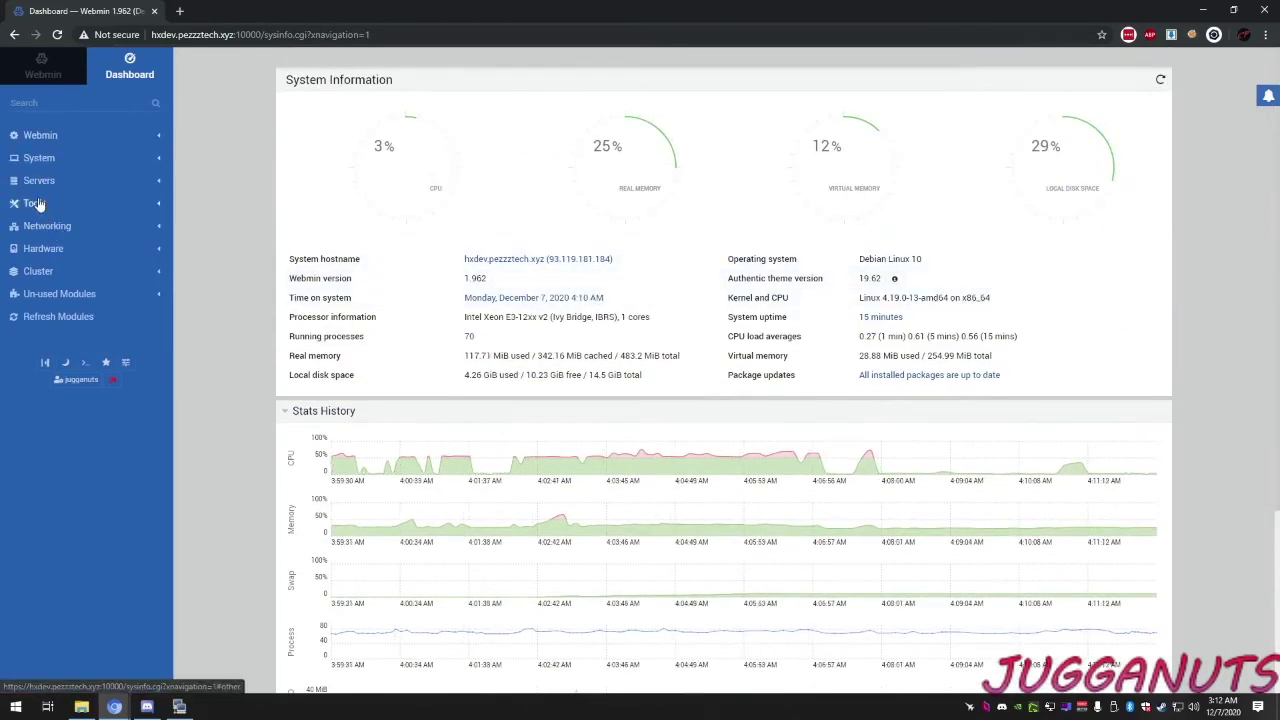
left_click(77, 181)
left_click(80, 181)
left_click(66, 208)
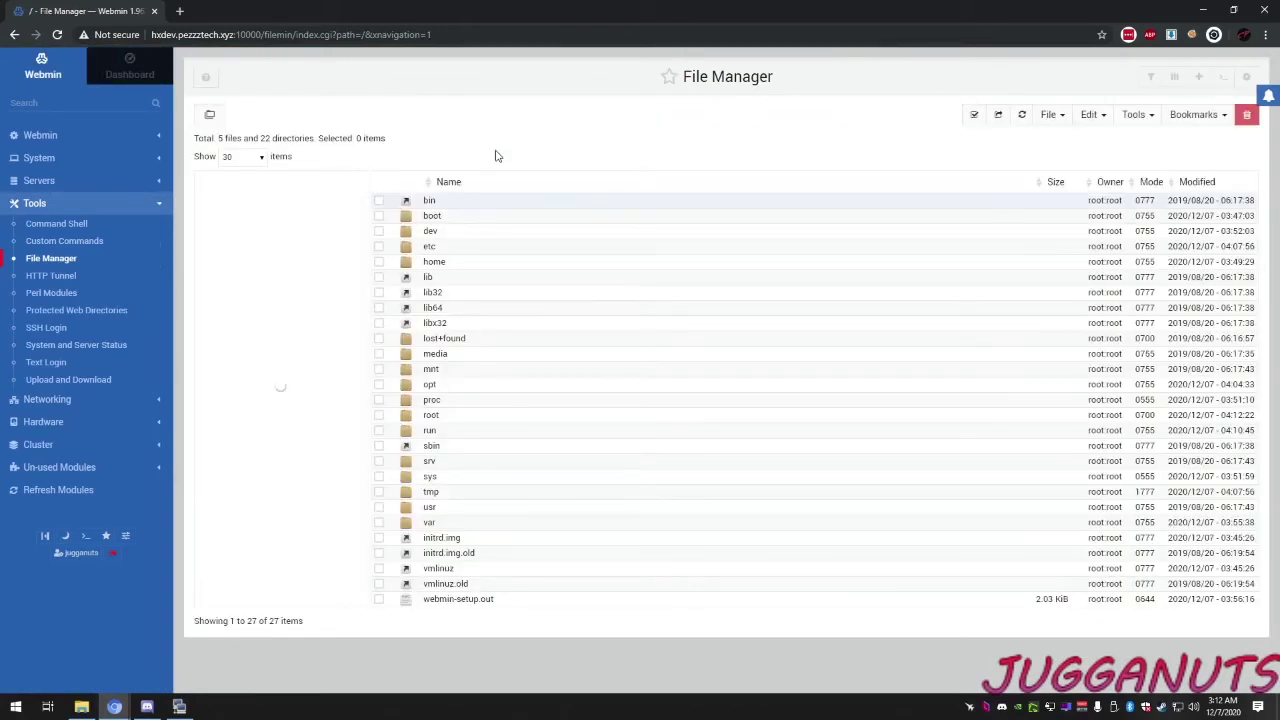
- Browse to /home/deusex/hx and extract the hx.7z archive in place
left_click(427, 264)
left_click_drag(455, 236, 454, 257)
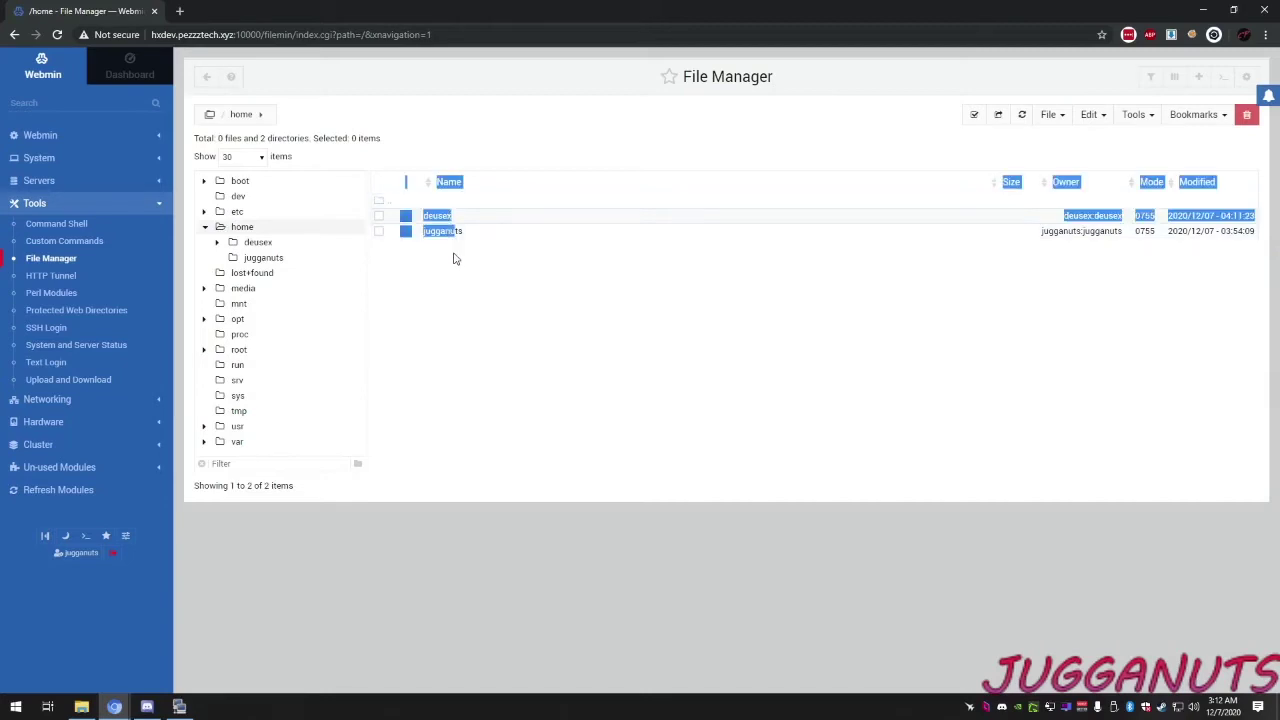
left_click(436, 215)
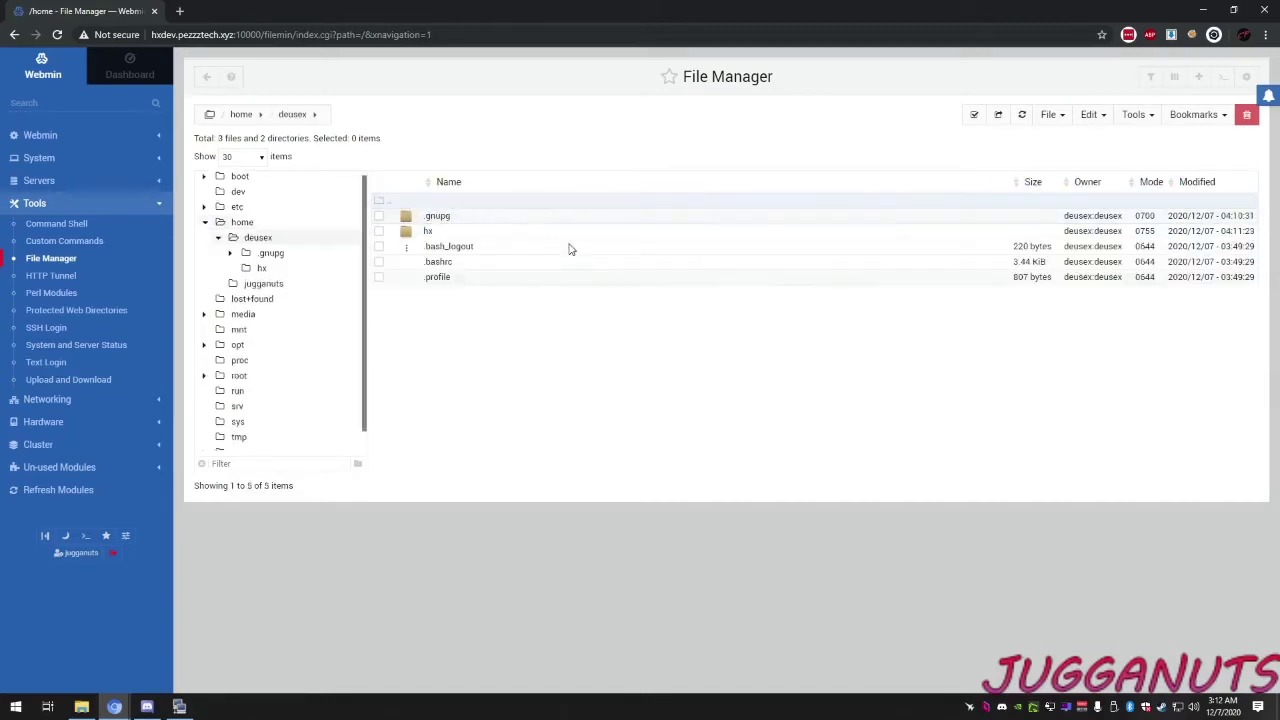
left_click(428, 231)
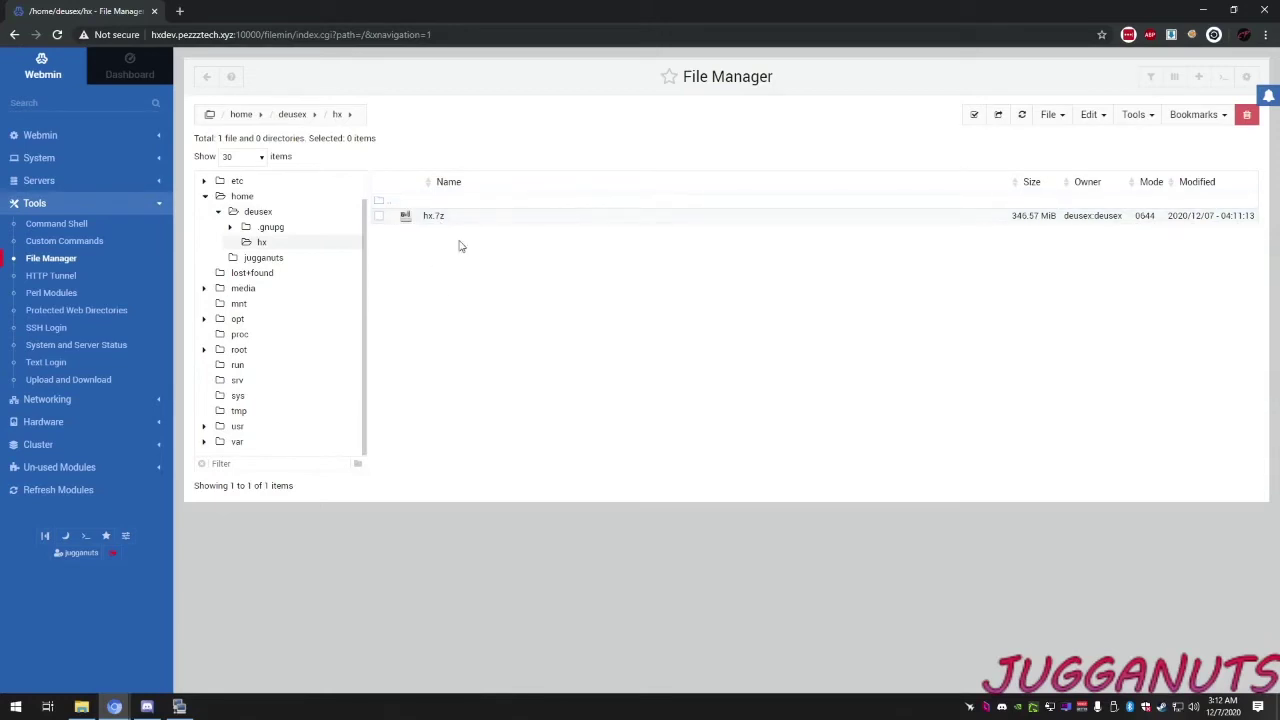
right_click(435, 222)
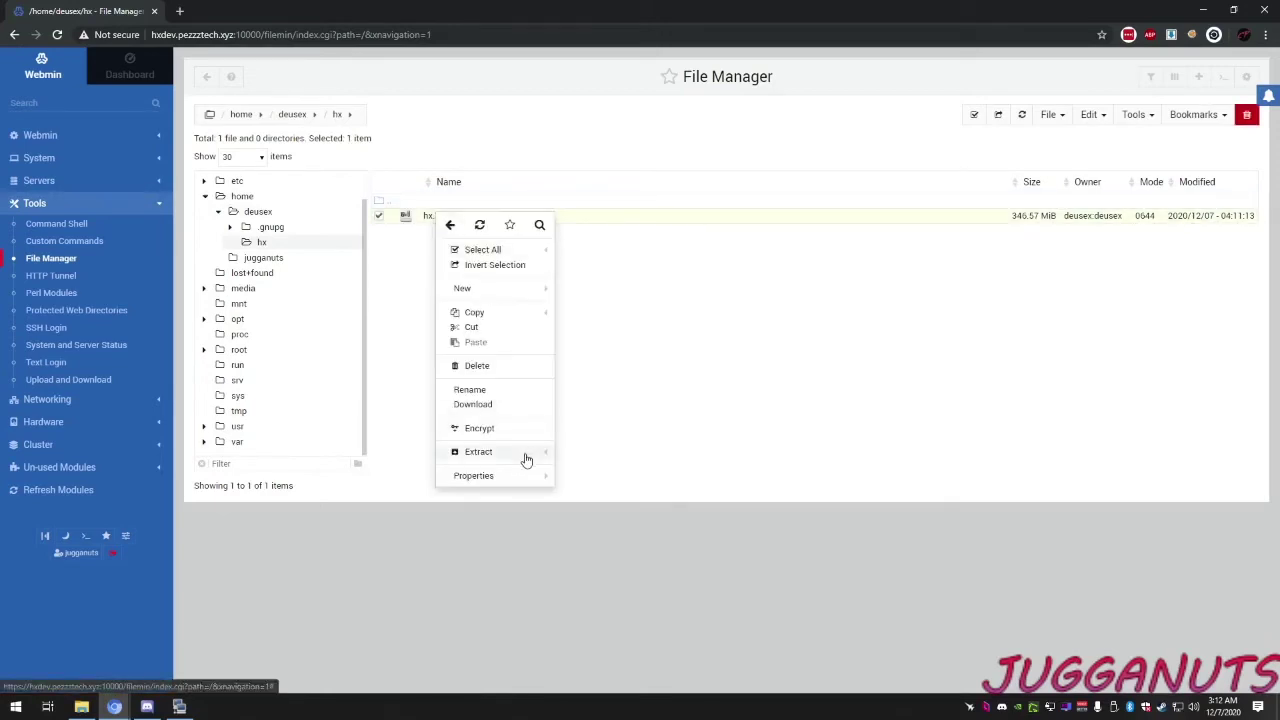
left_click(478, 452)
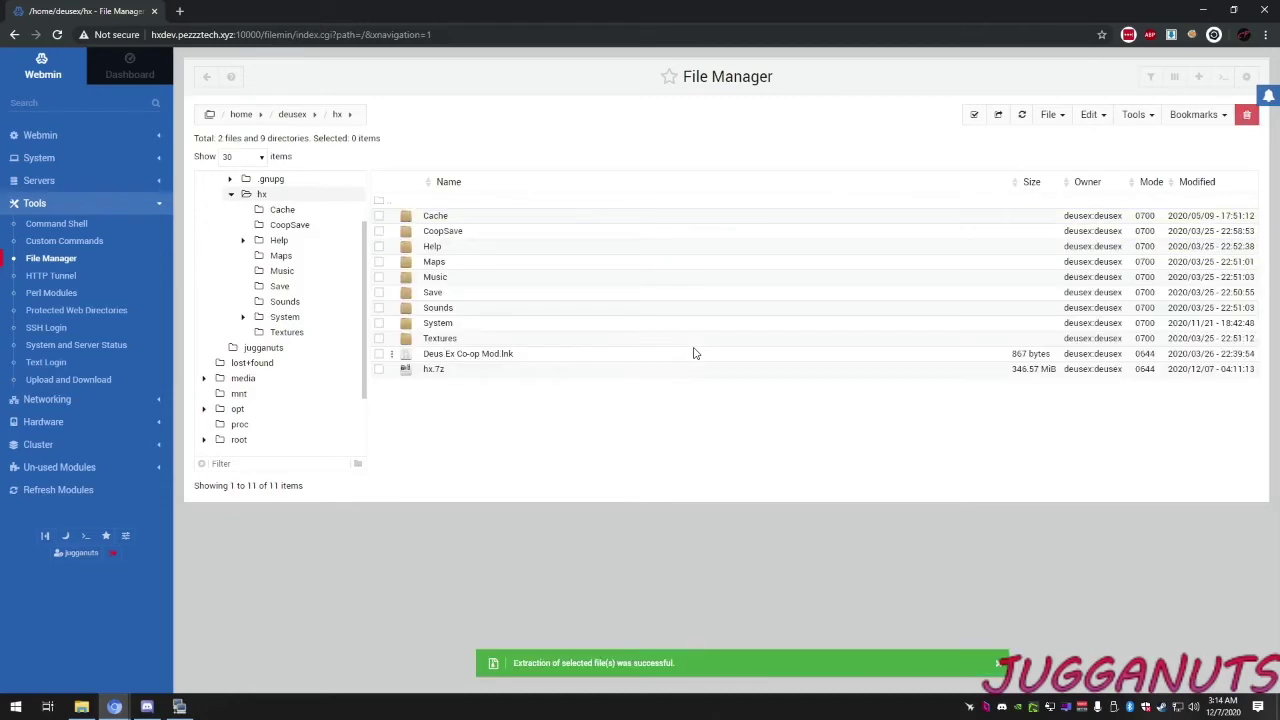
- Delete the hx.7z archive and the Deus Ex Co-op Mod.lnk shortcut from the hx folder
right_click(437, 370)
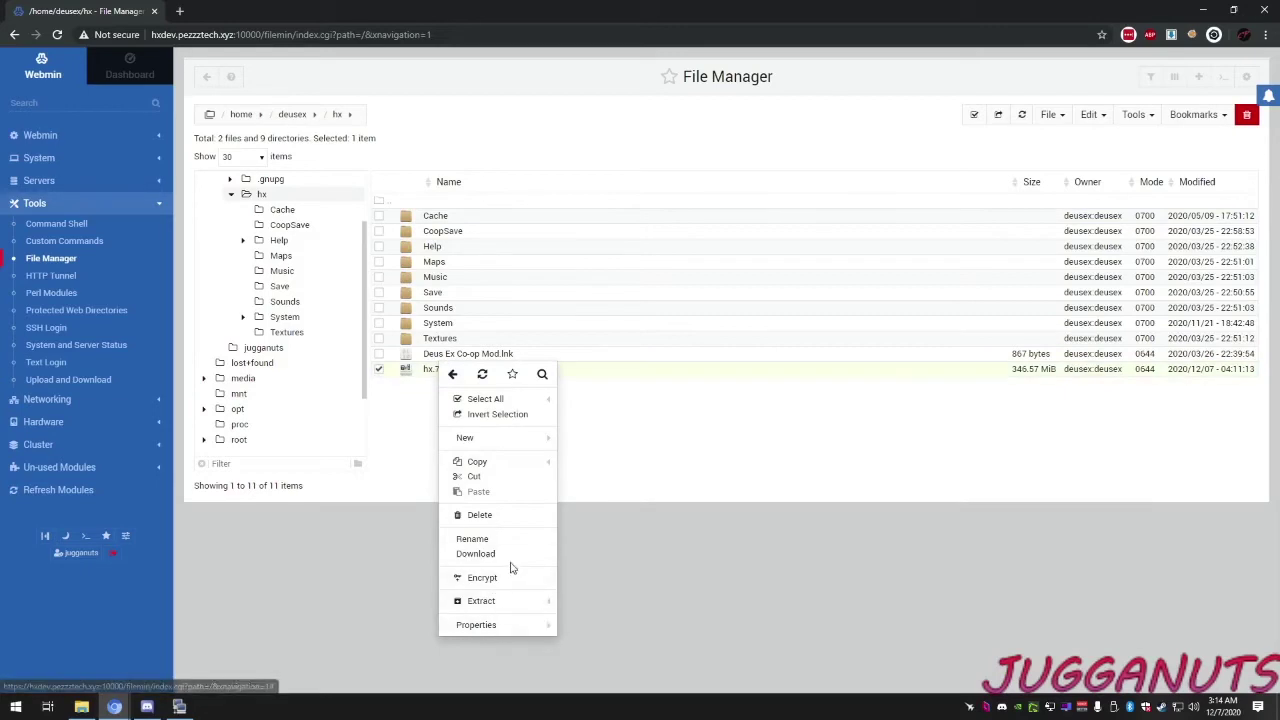
left_click(497, 517)
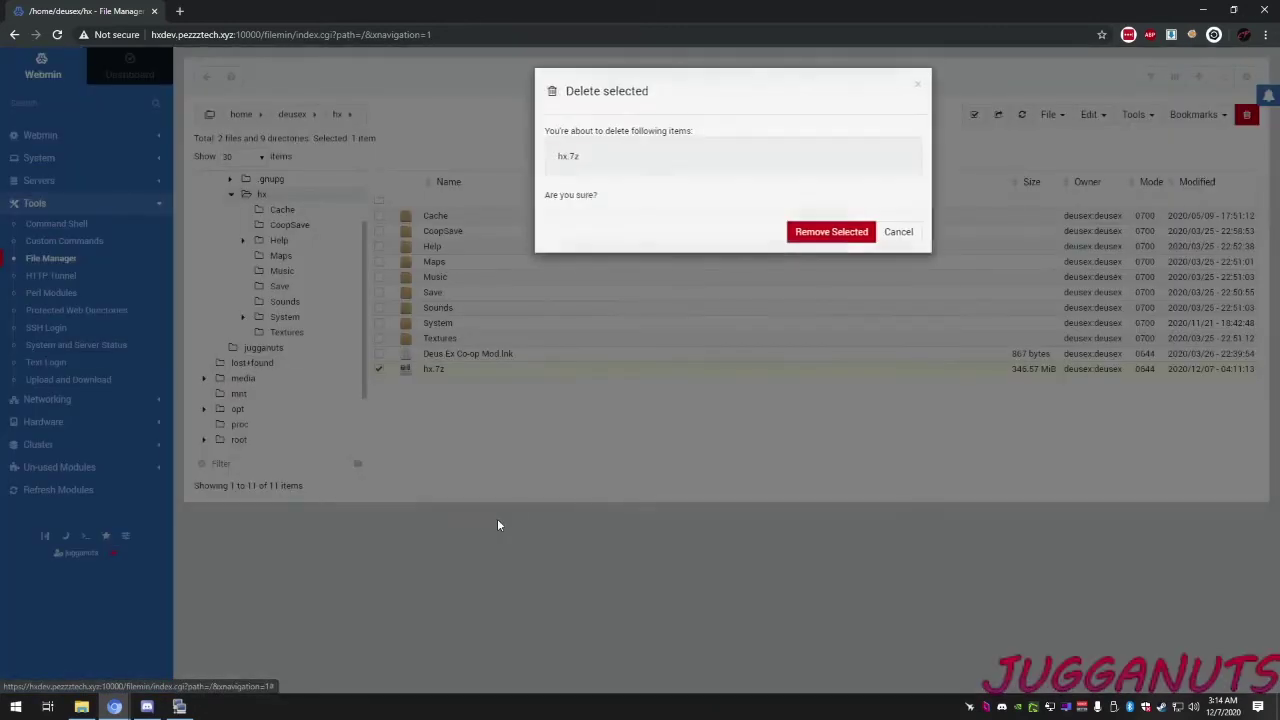
left_click(830, 232)
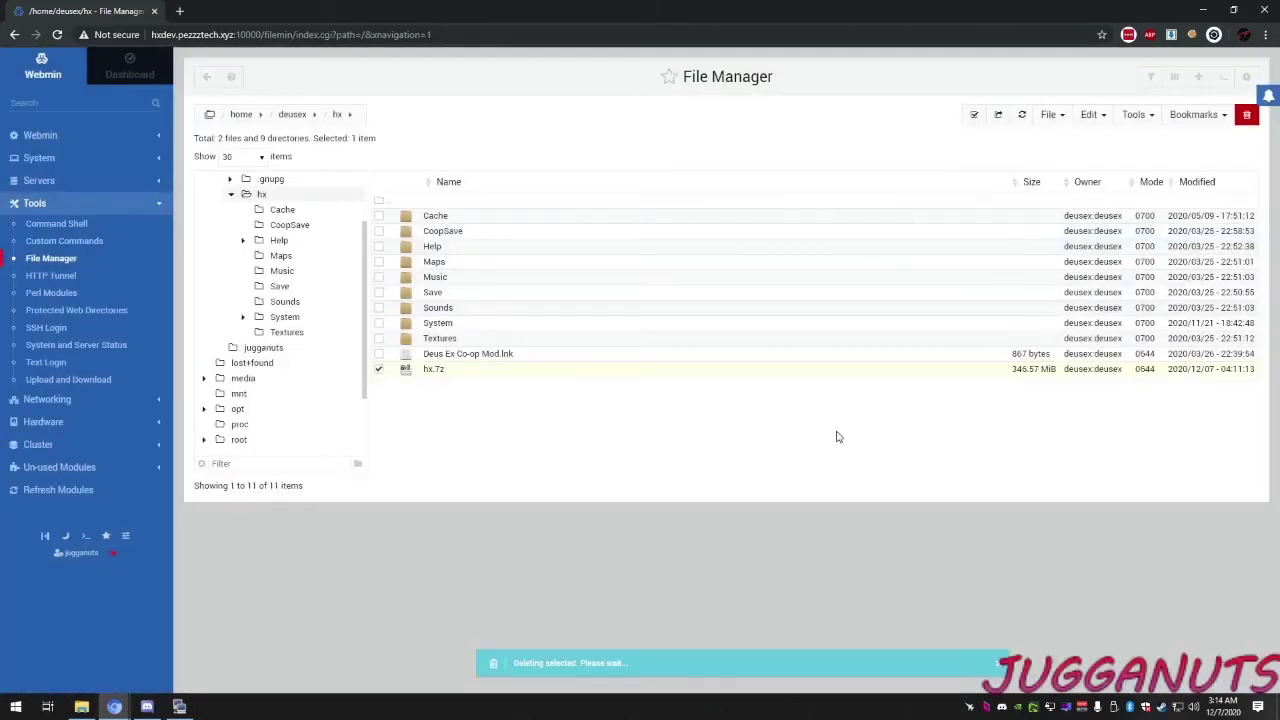
right_click(429, 357)
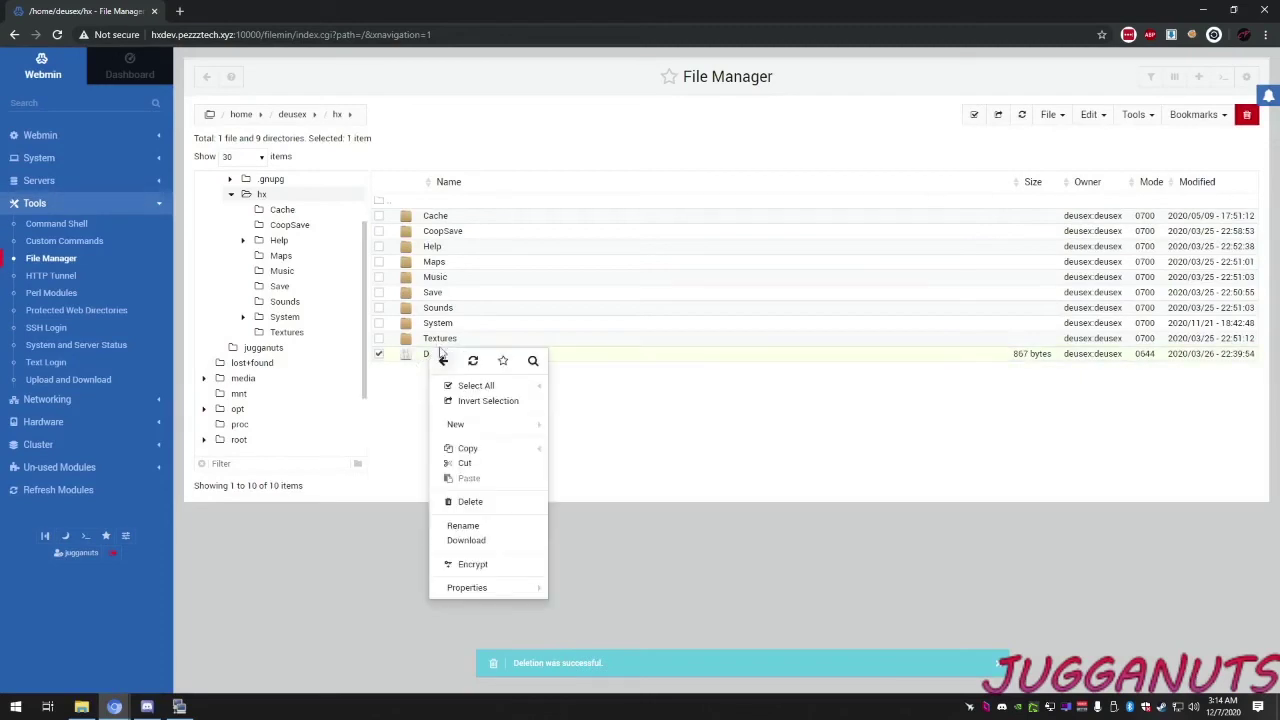
left_click(471, 503)
left_click(830, 232)
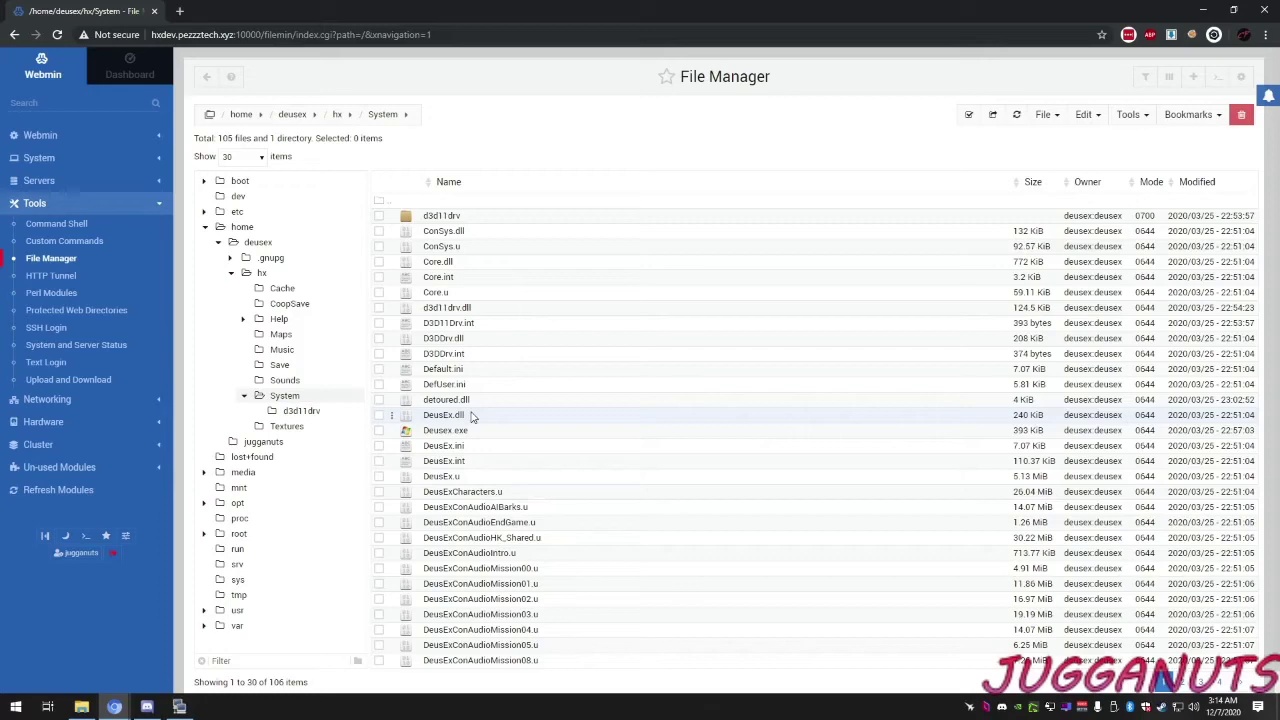
- Show 100 files per page in the System folder and bring up HX.ini's actions
scroll(455, 415, "down", 1)
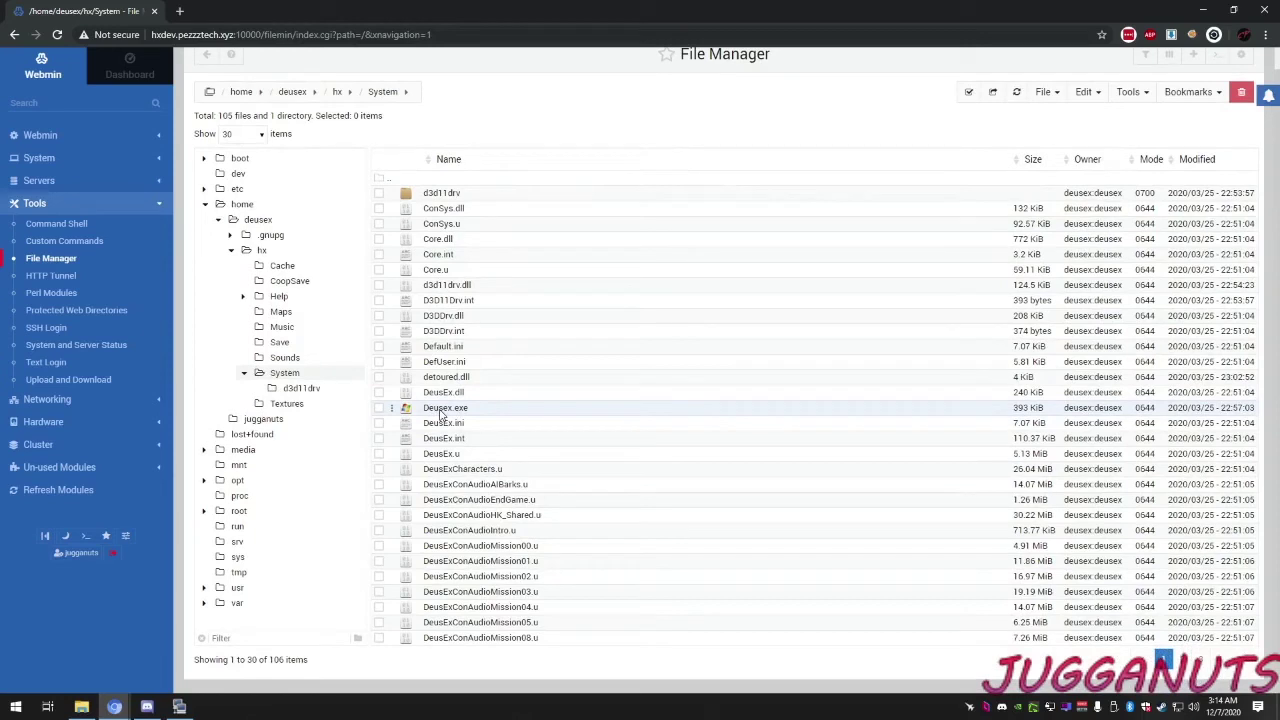
left_click(240, 134)
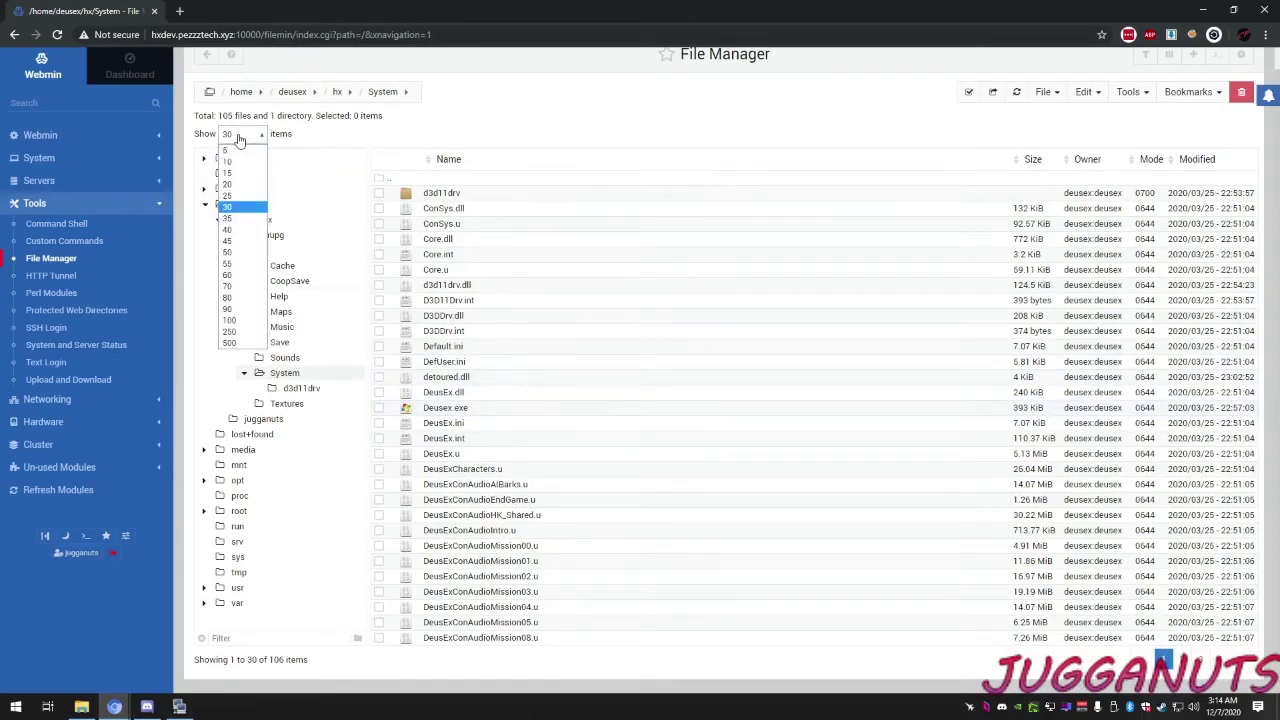
left_click(245, 322)
scroll(645, 353, "down", 5)
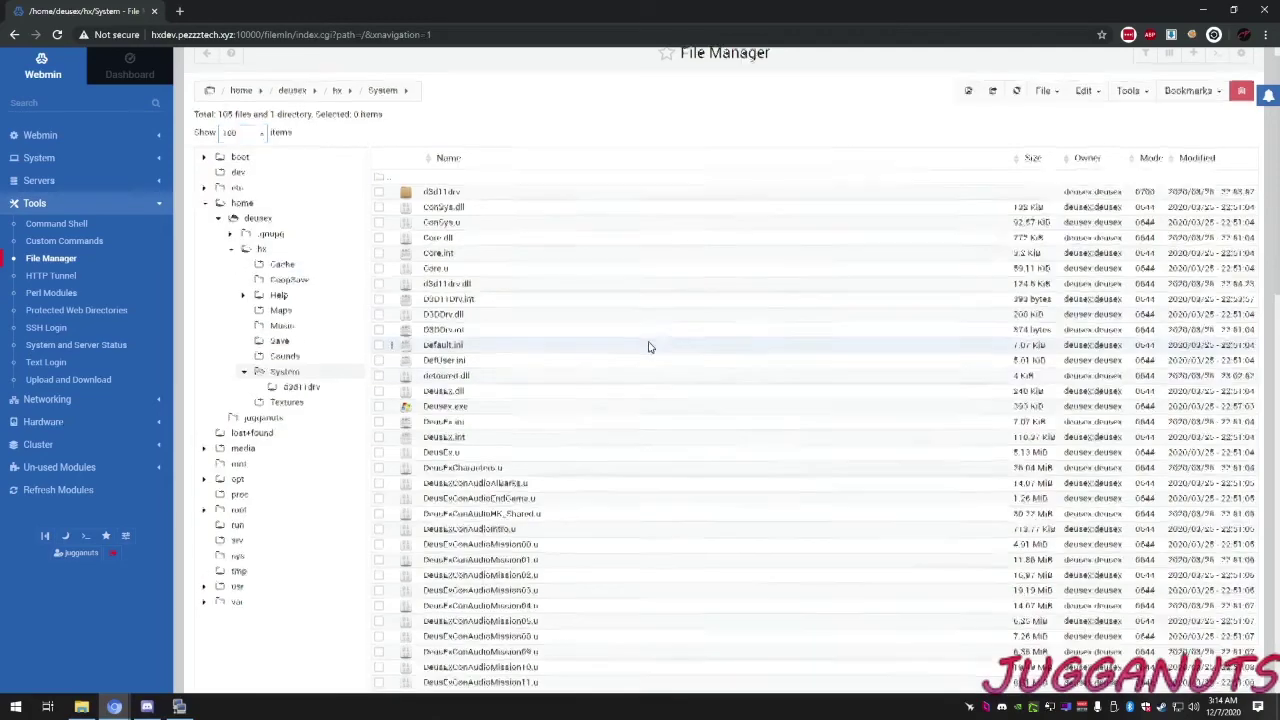
scroll(645, 353, "down", 3)
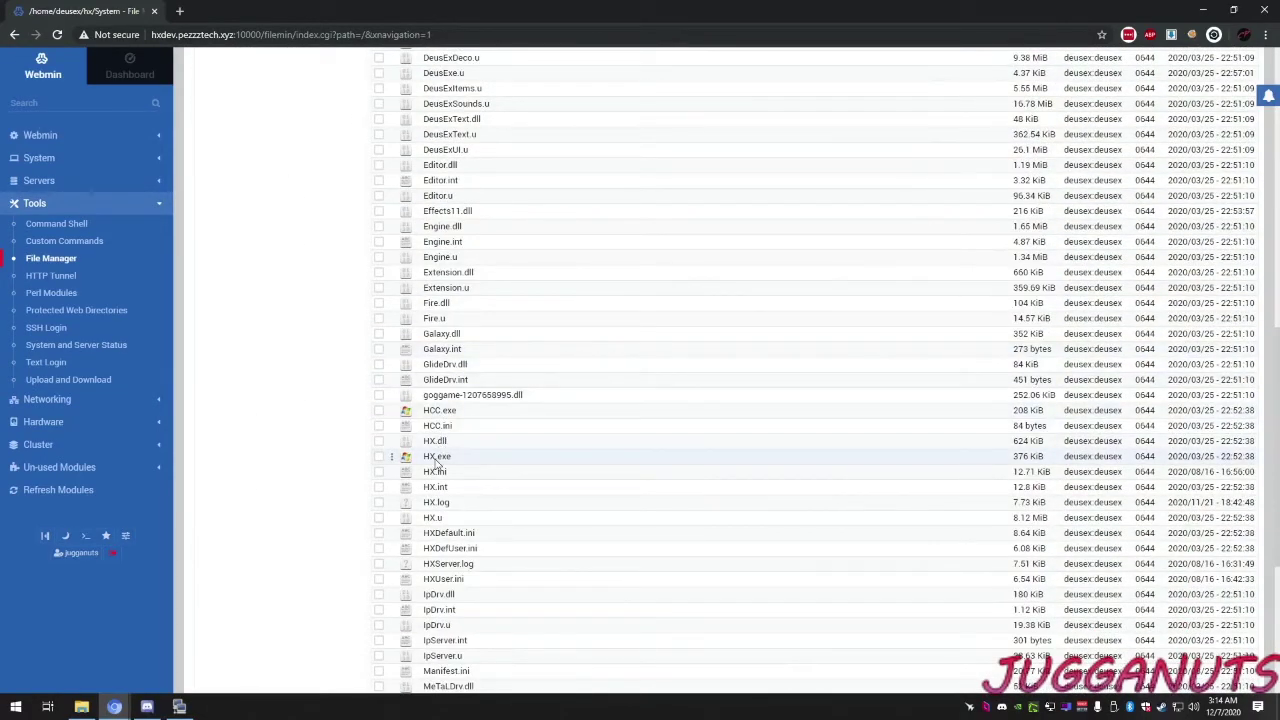
scroll(466, 457, "down", 1)
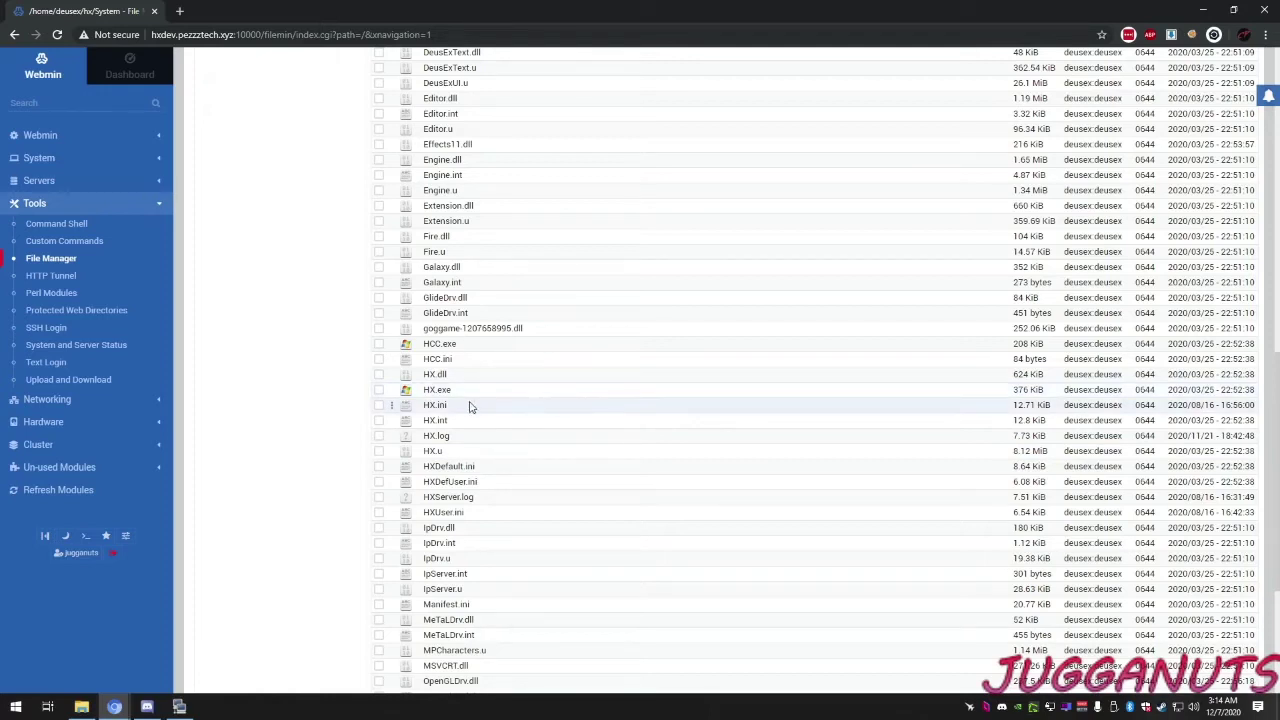
right_click(435, 408)
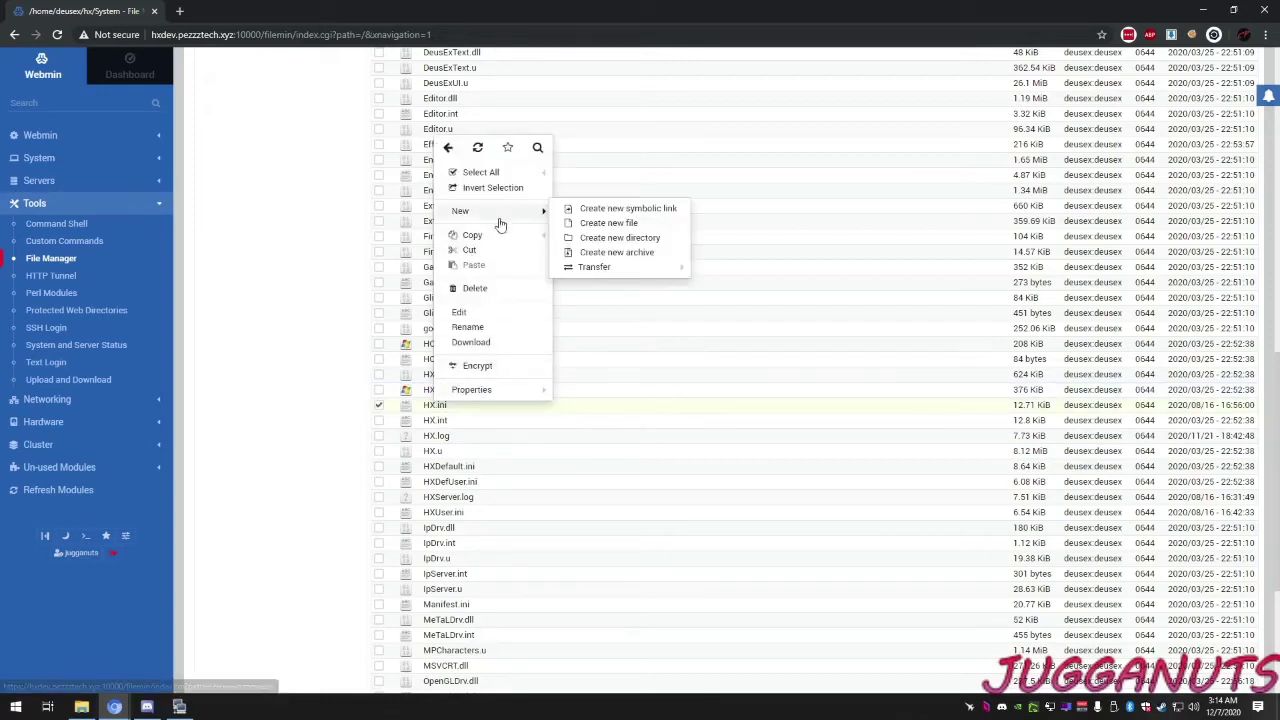
- Open HX.ini in the editor and change the Port on line 11 to 7790
left_click(702, 321)
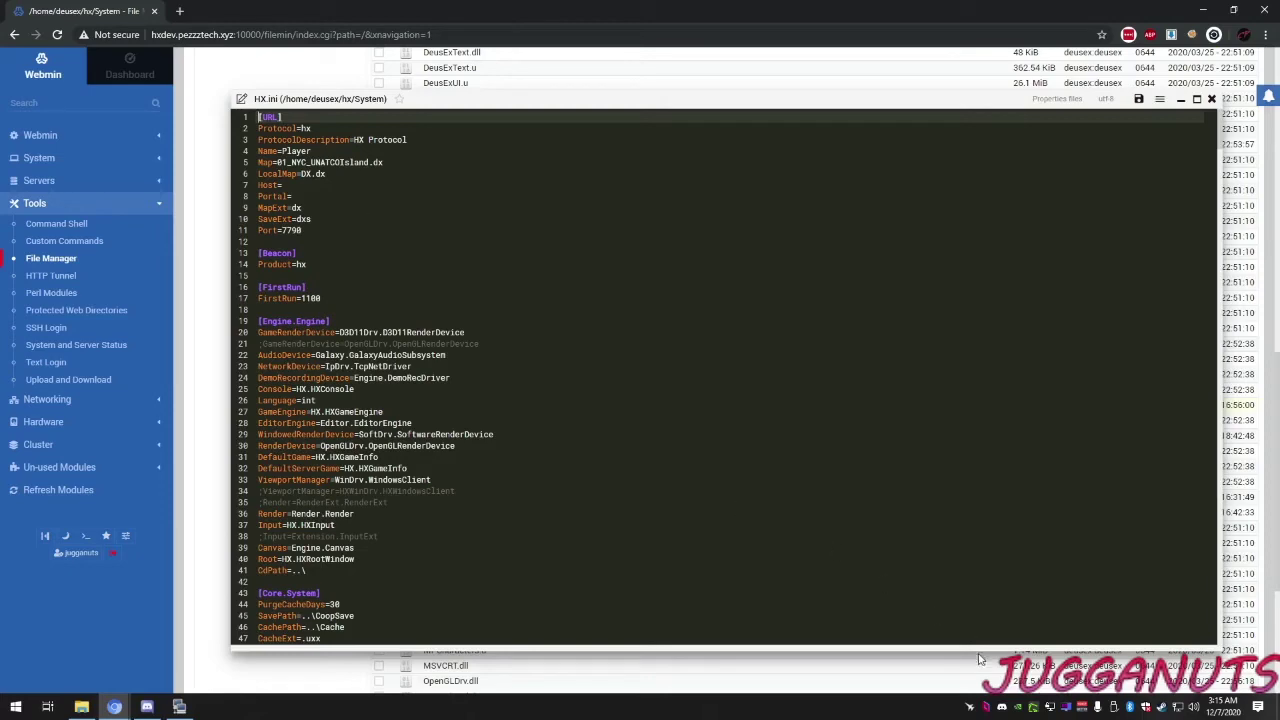
left_click(1003, 712)
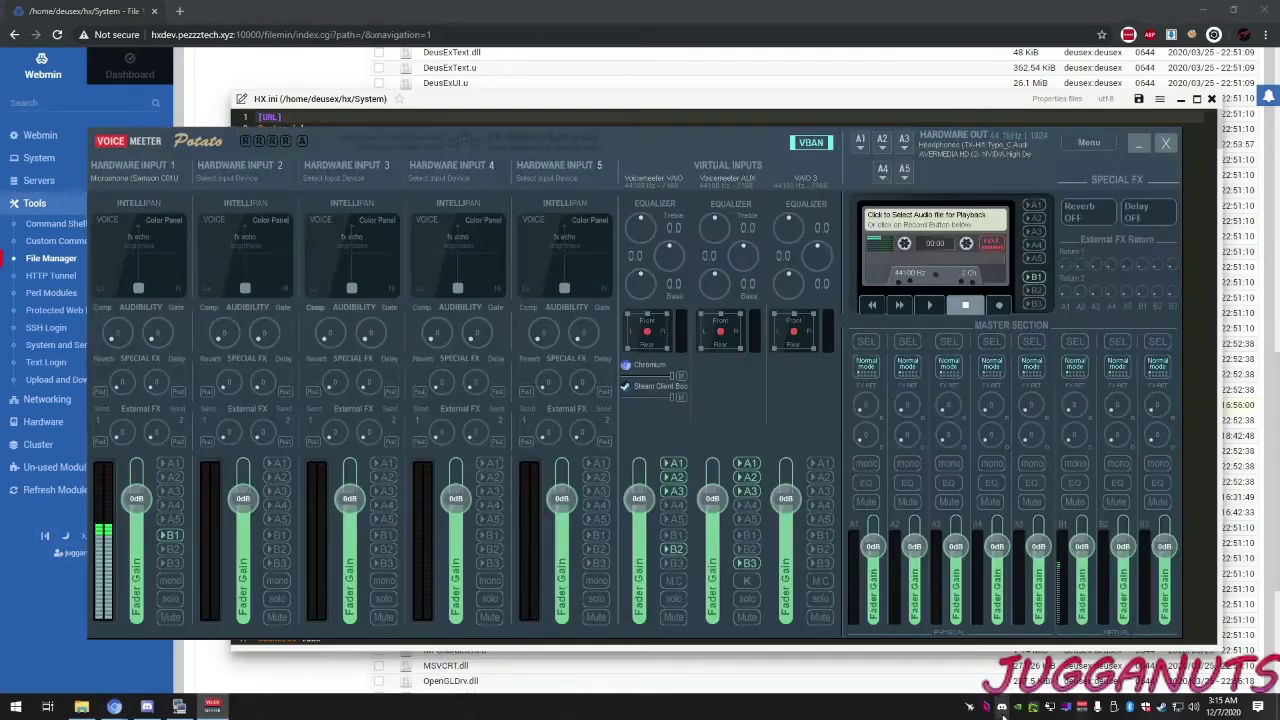
left_click(1143, 146)
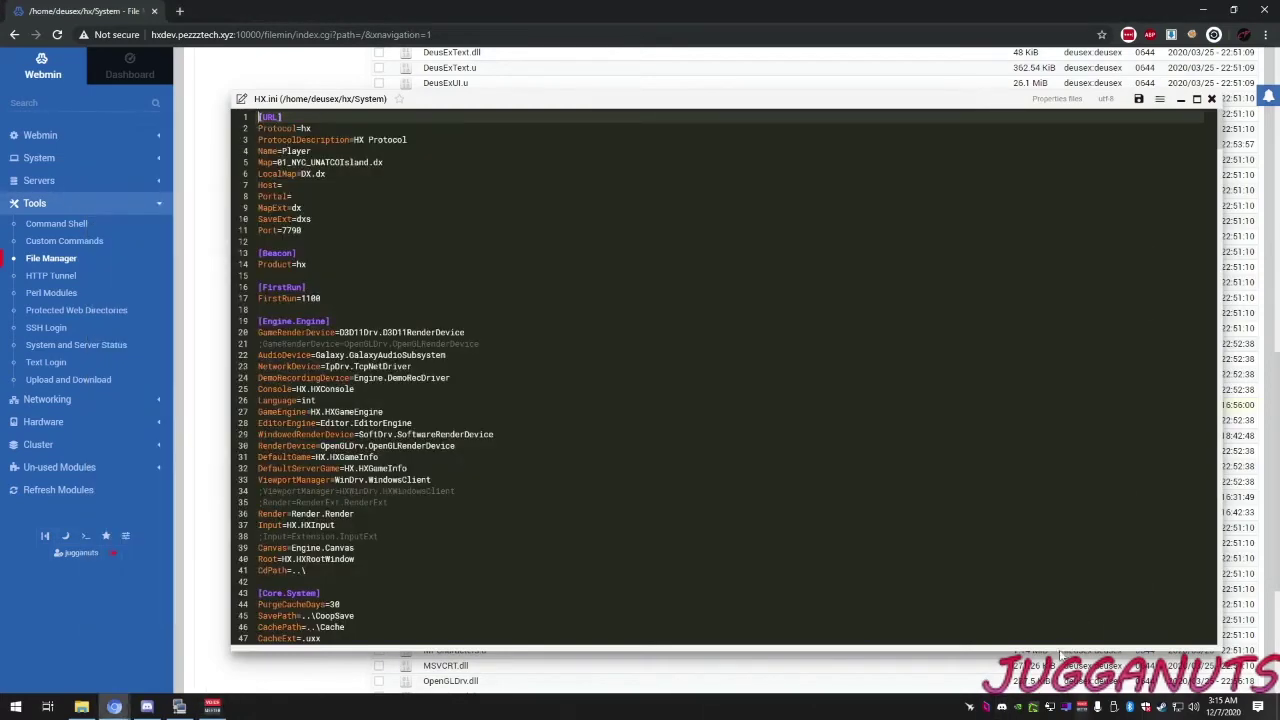
left_click(311, 230)
key("BackSpace")
key("BackSpace")
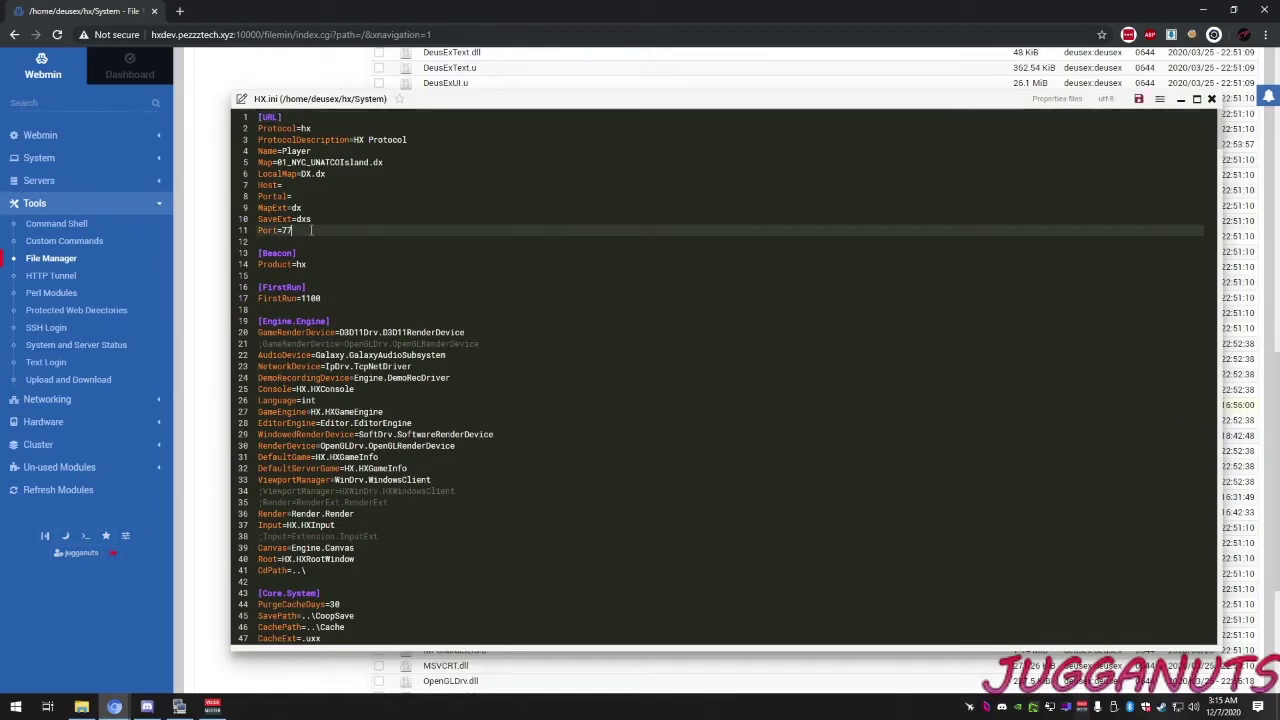
type("77")
left_click(1003, 712)
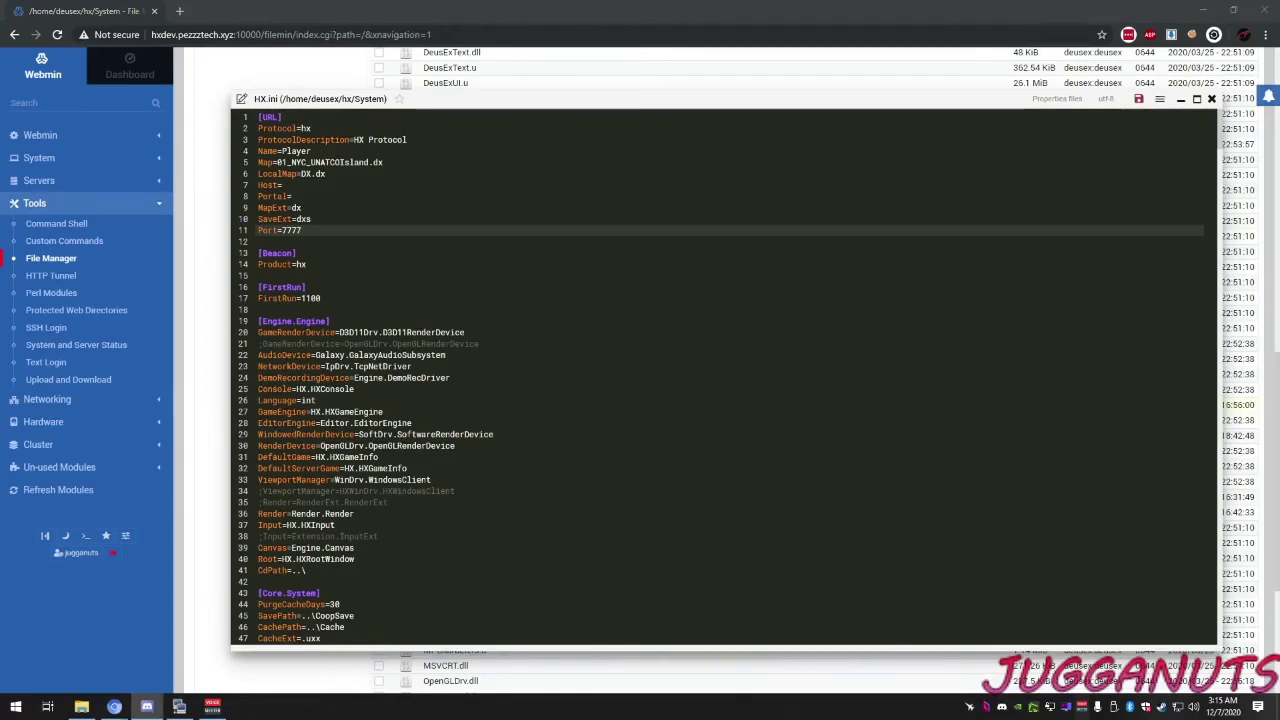
left_click(422, 232)
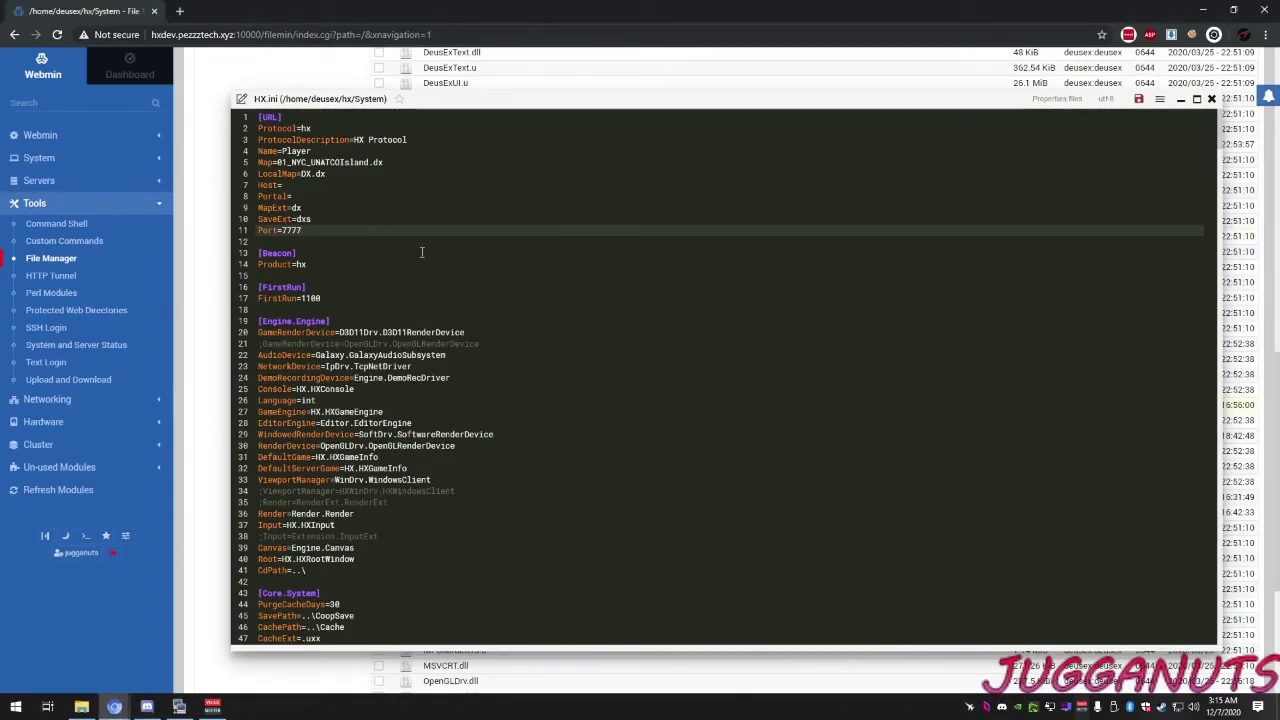
key("BackSpace")
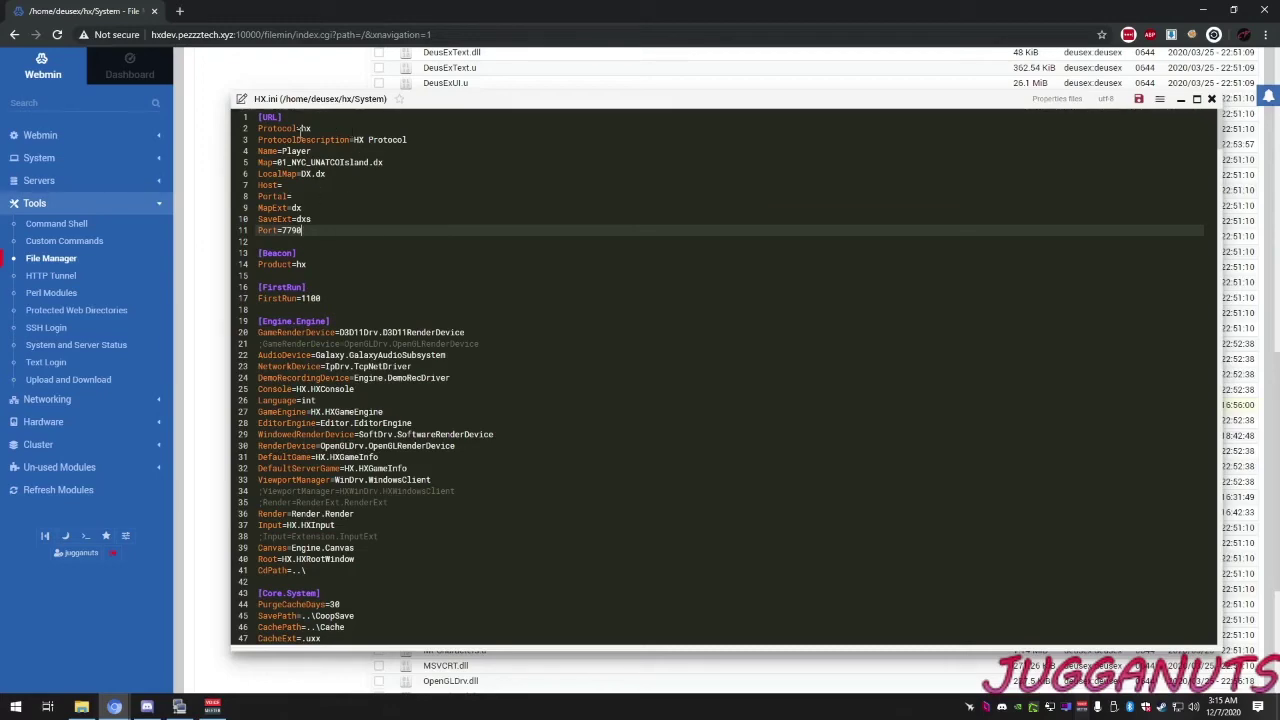
- Scroll HX.ini down to the [Engine.GameInfo] section near line 350
scroll(380, 211, "down", 1)
scroll(380, 211, "down", 15)
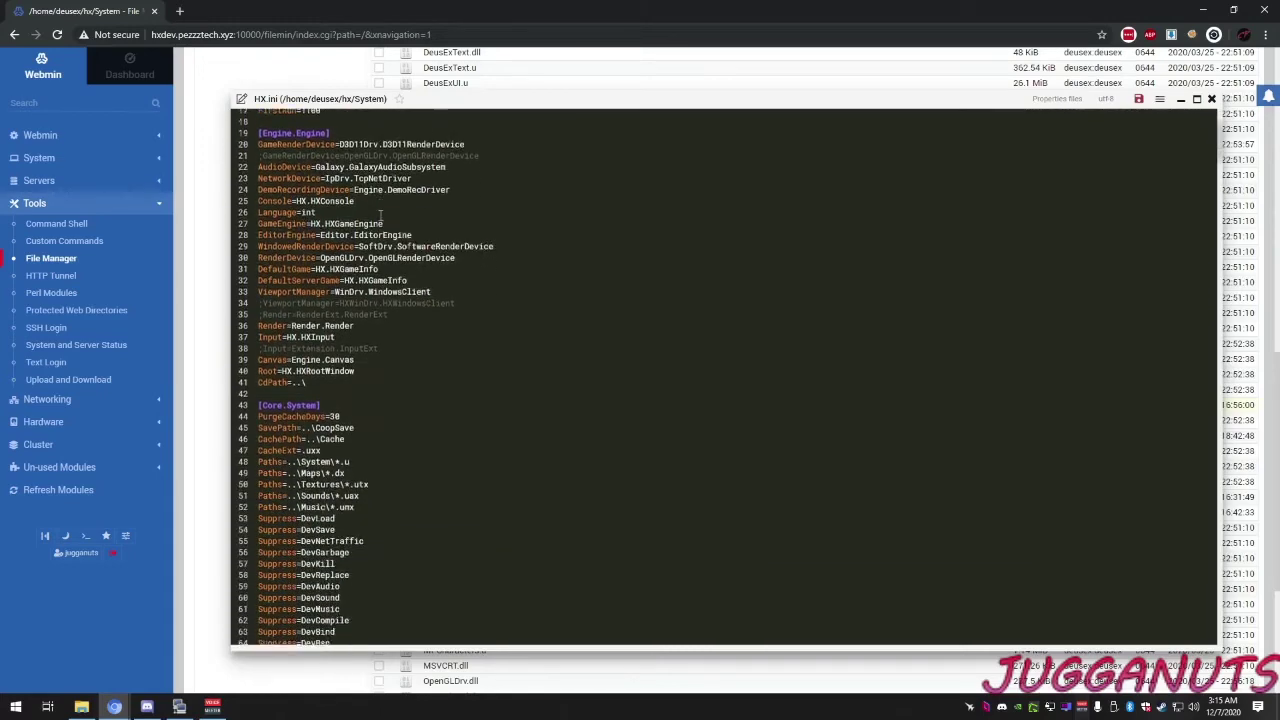
scroll(380, 221, "down", 8)
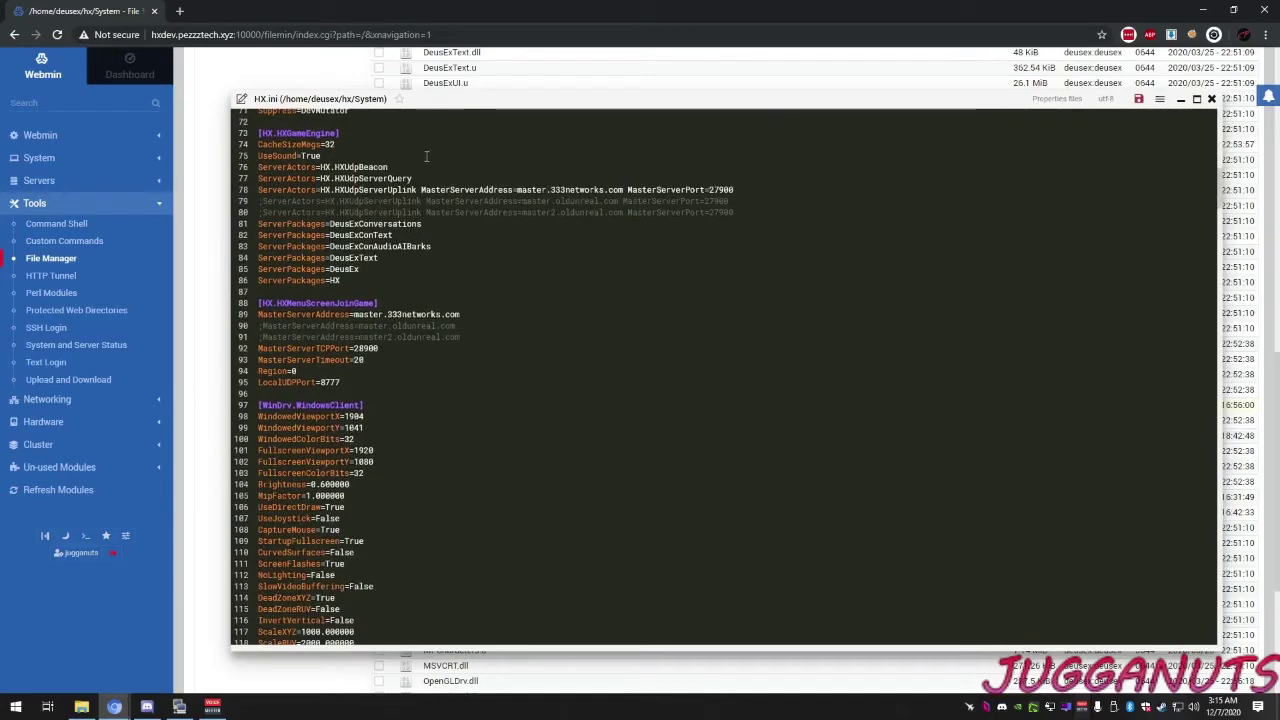
scroll(433, 146, "down", 2)
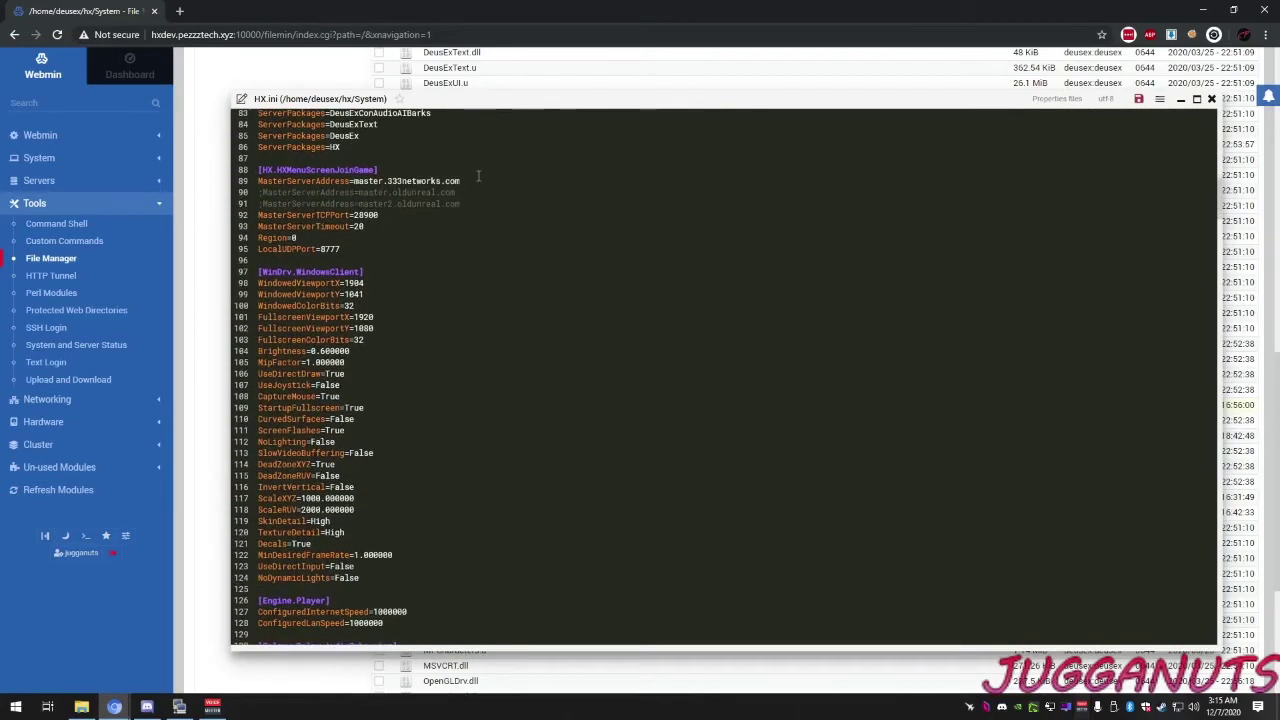
scroll(416, 198, "down", 1)
scroll(416, 198, "down", 1)
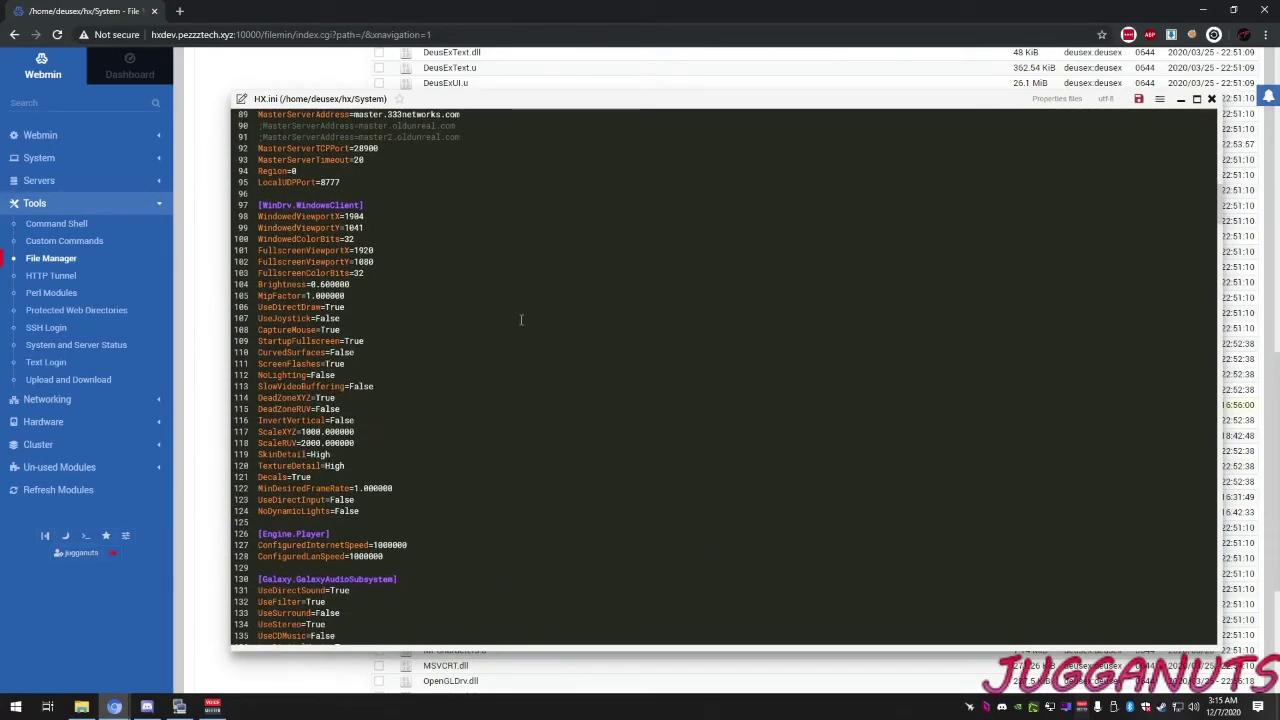
scroll(429, 252, "down", 9)
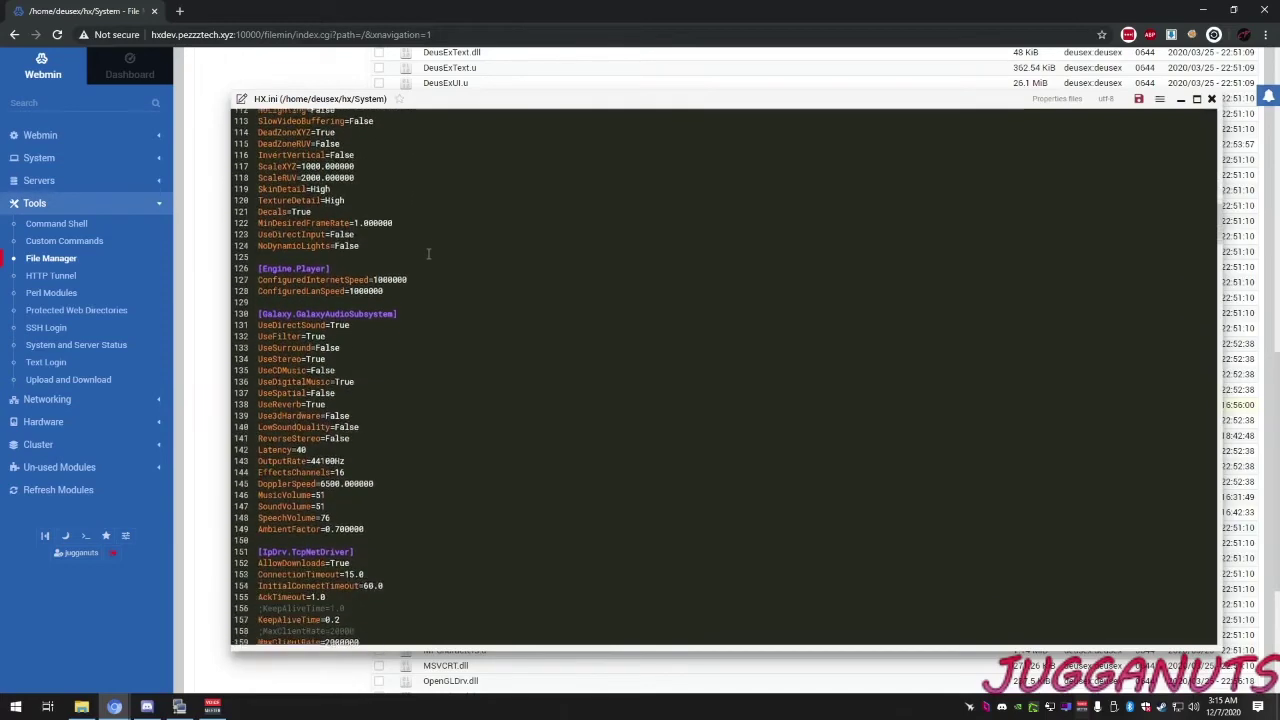
scroll(428, 254, "down", 15)
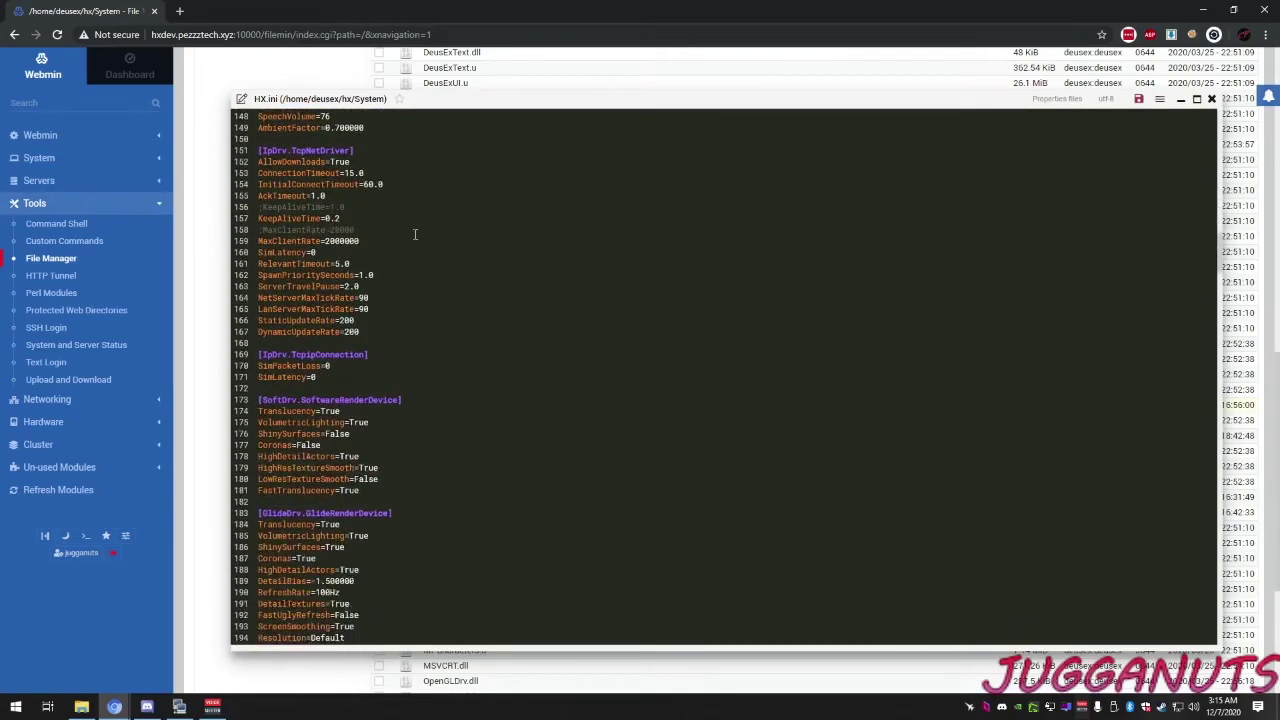
scroll(415, 235, "down", 20)
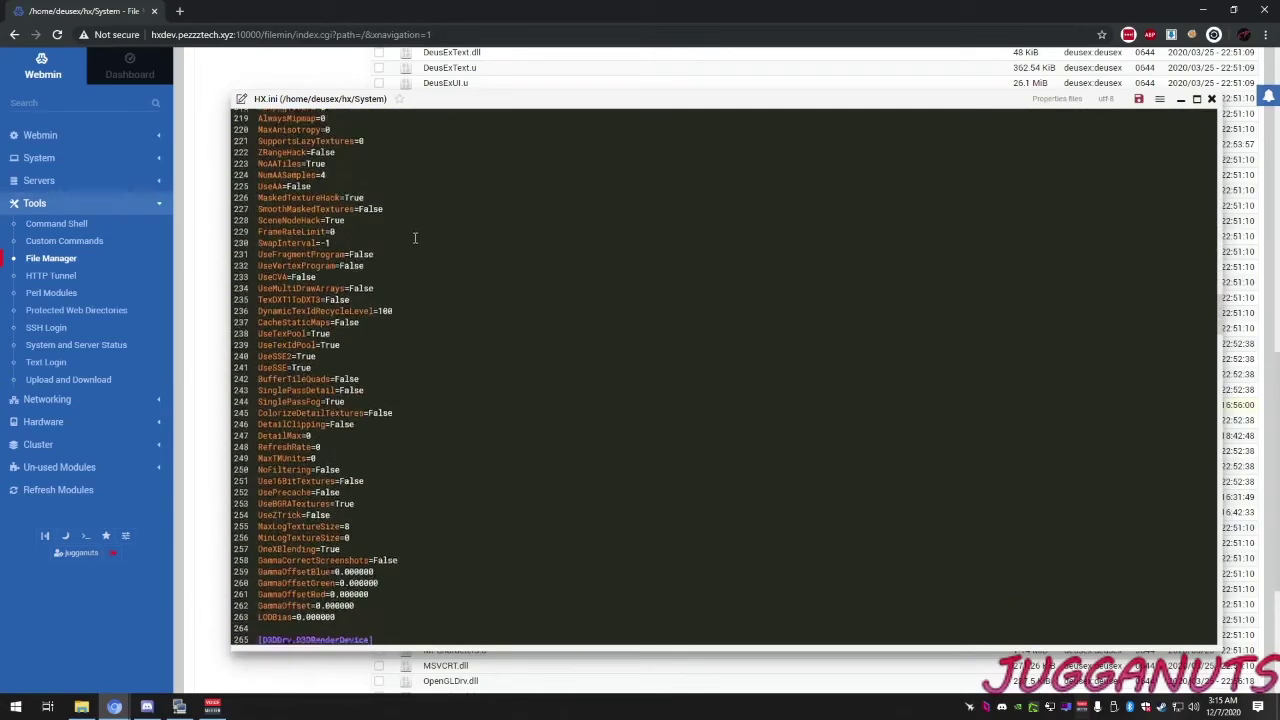
scroll(415, 238, "down", 18)
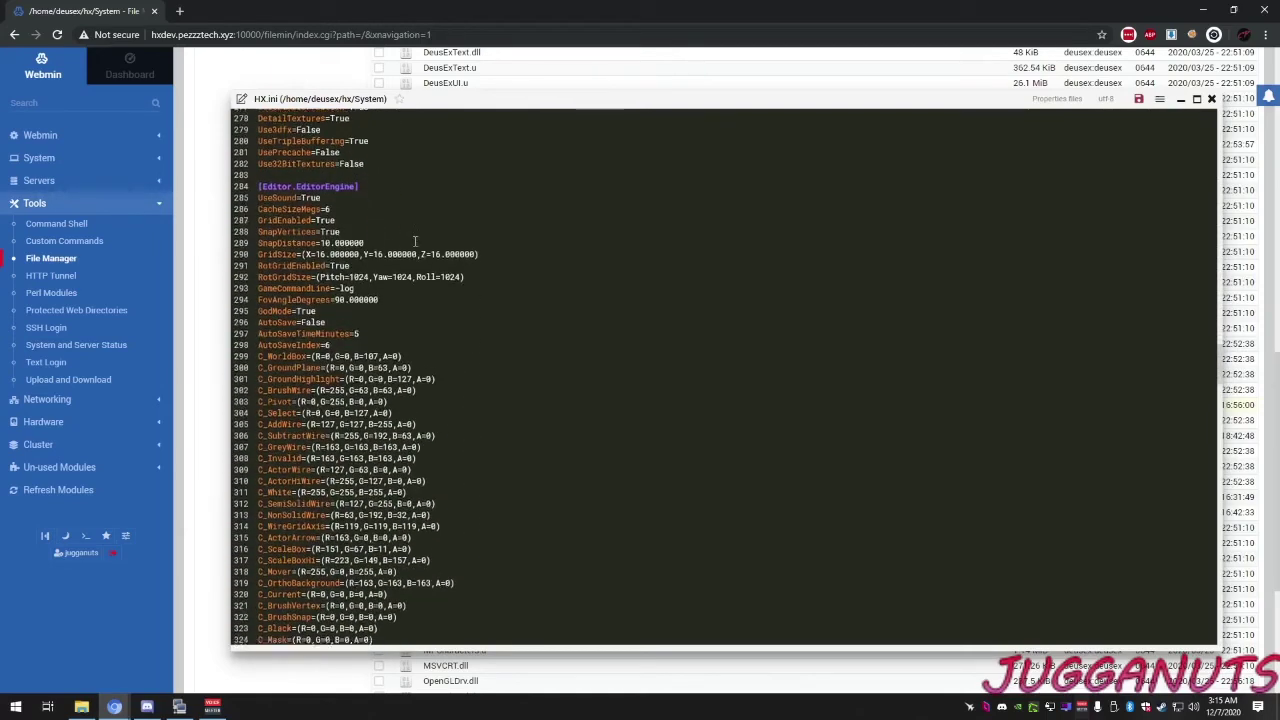
scroll(415, 243, "down", 15)
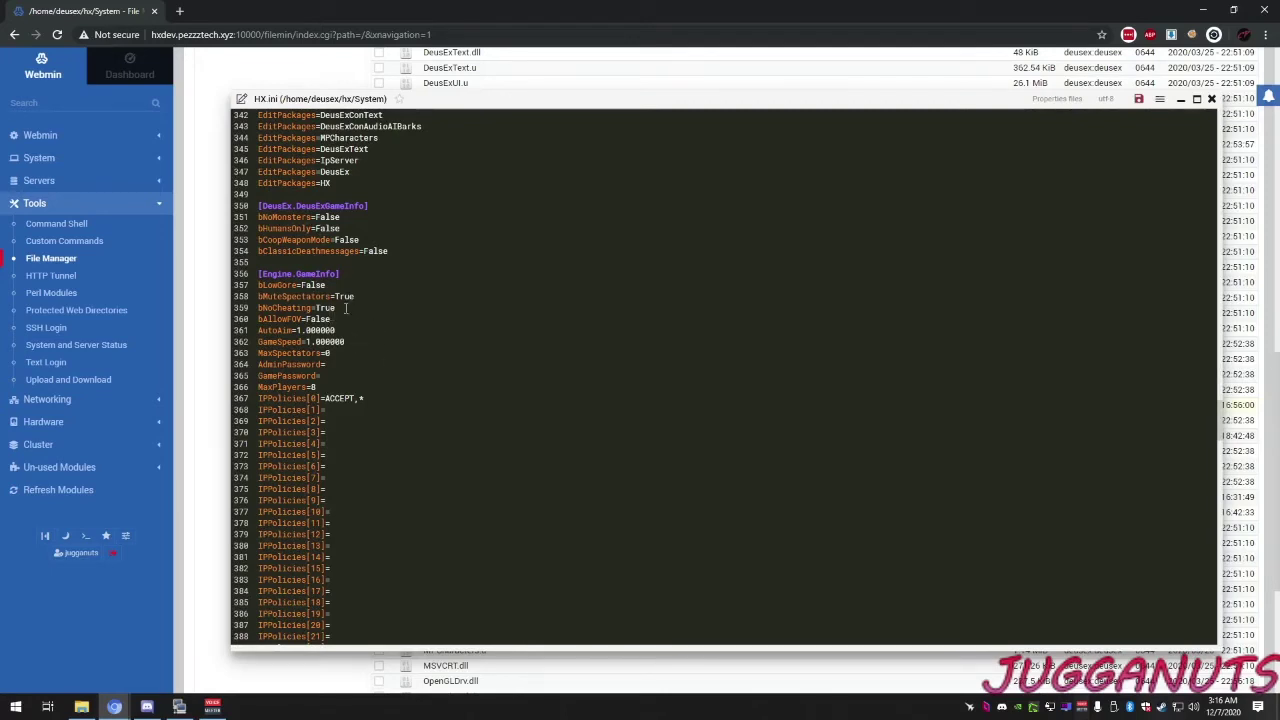
- Set bNoCheating to False, MaxSpectators to 2, MaxPlayers to 16 and enter an admin password
left_click(337, 308)
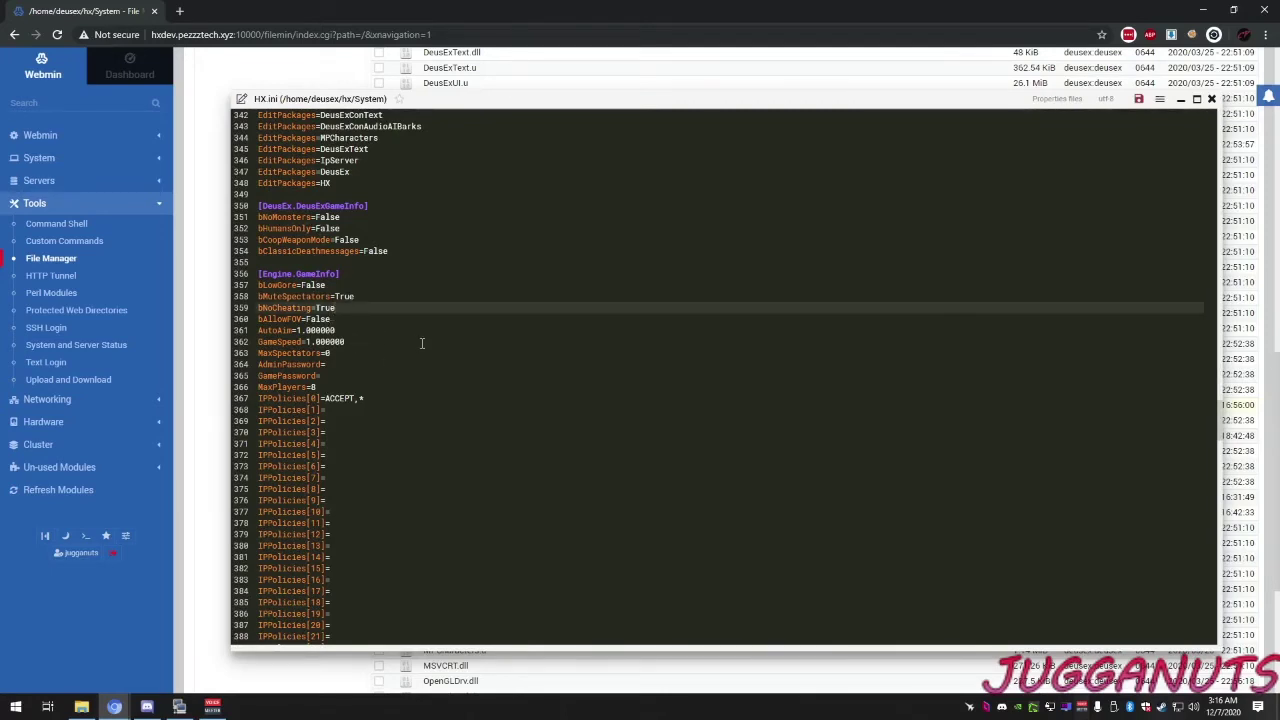
key("BackSpace")
key("BackSpace")
key("BackSpace")
type("Fals")
left_click(403, 352)
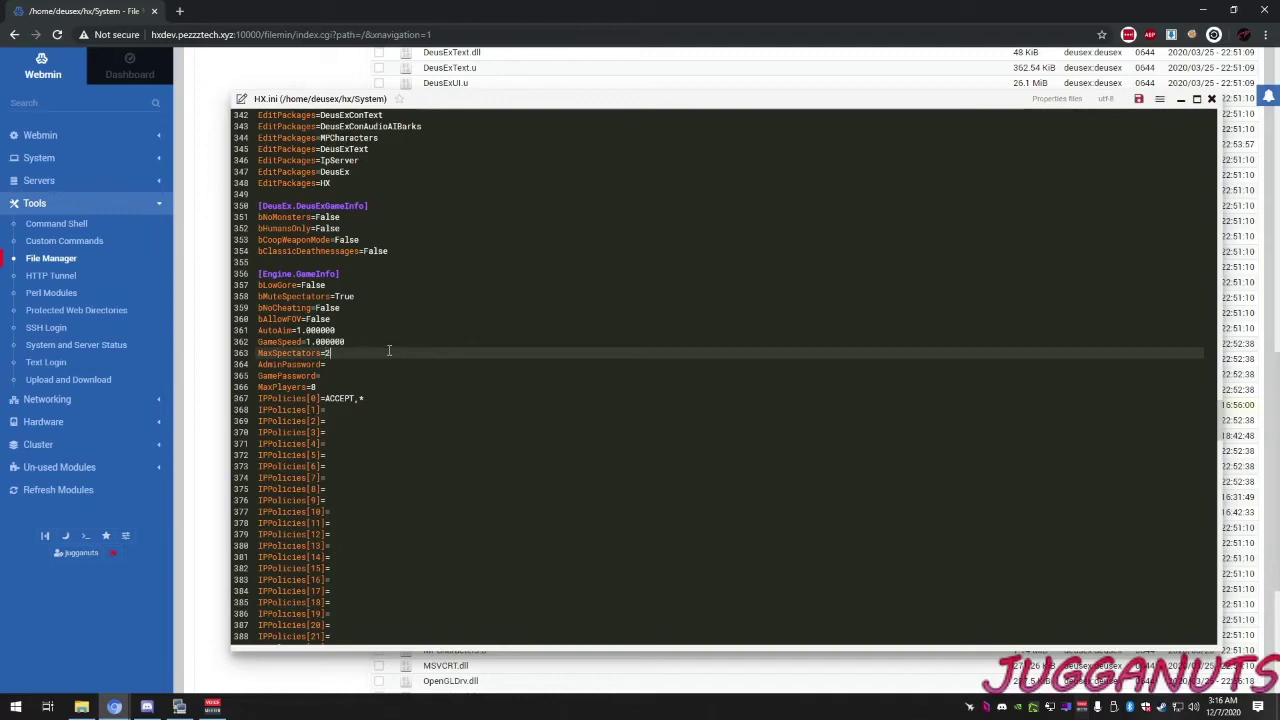
left_click(353, 363)
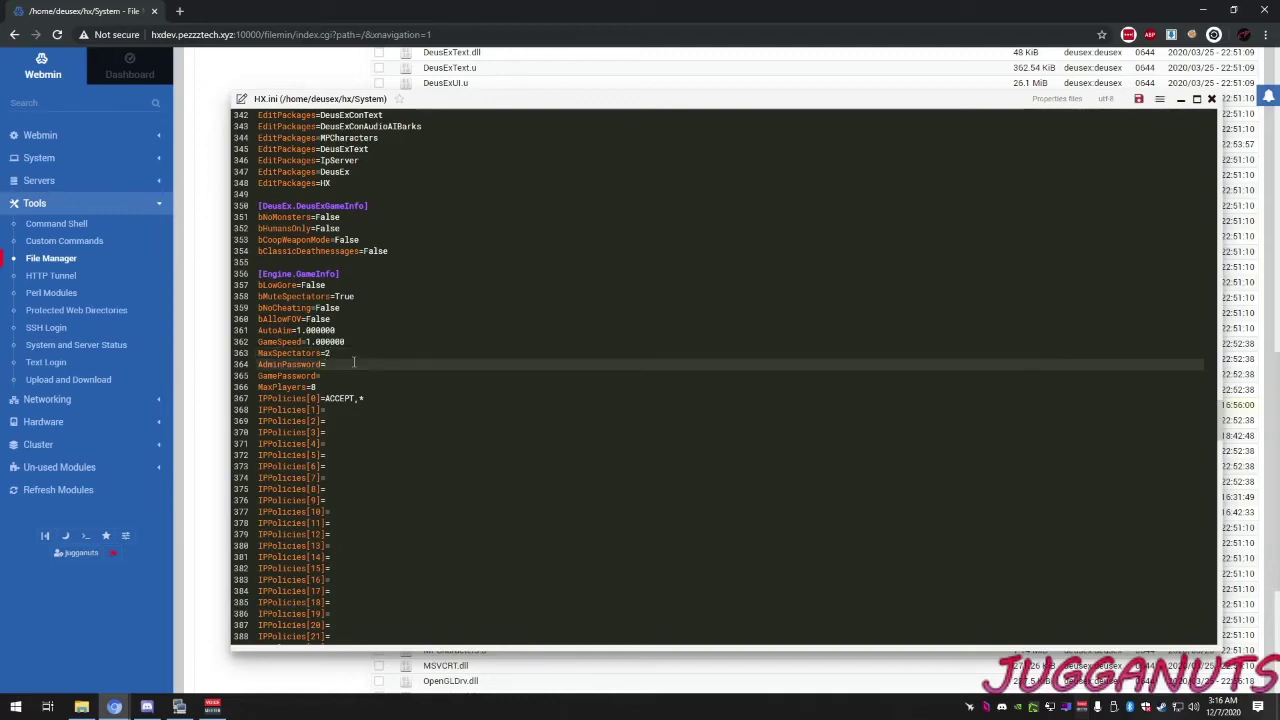
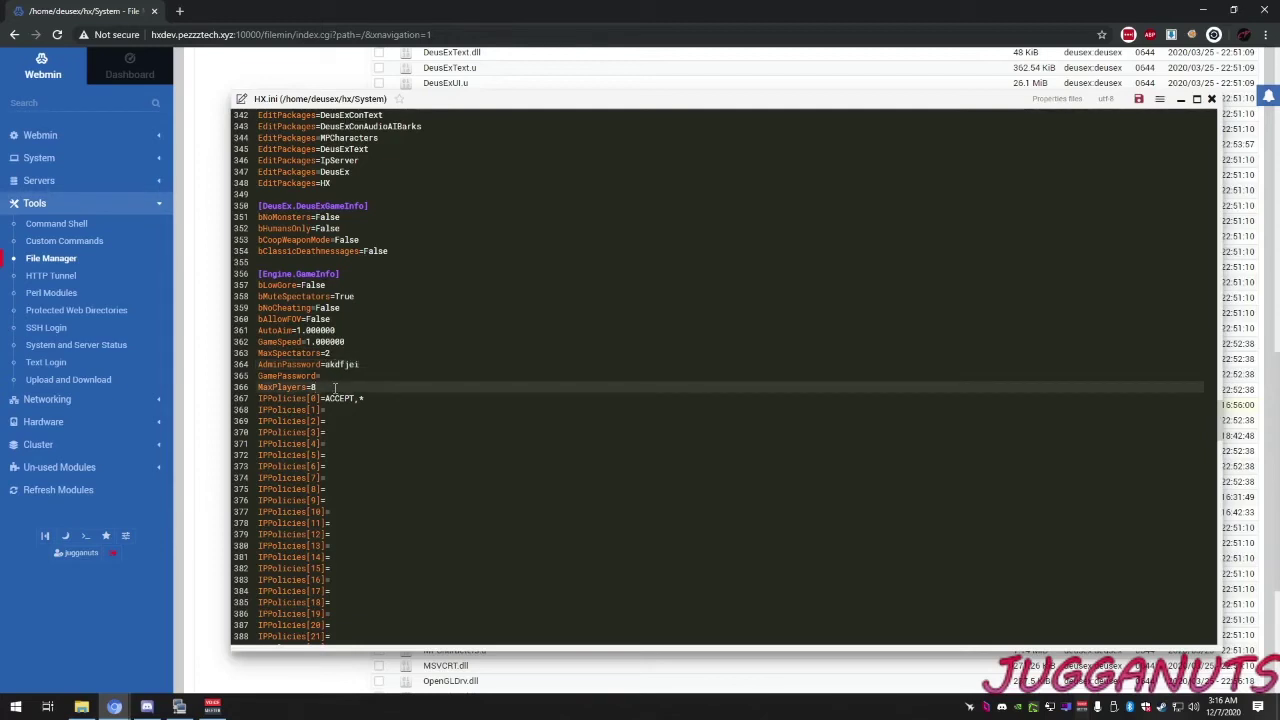
left_click(346, 421)
- Set bMuteSpectators on line 358 to False
scroll(363, 386, "down", 2)
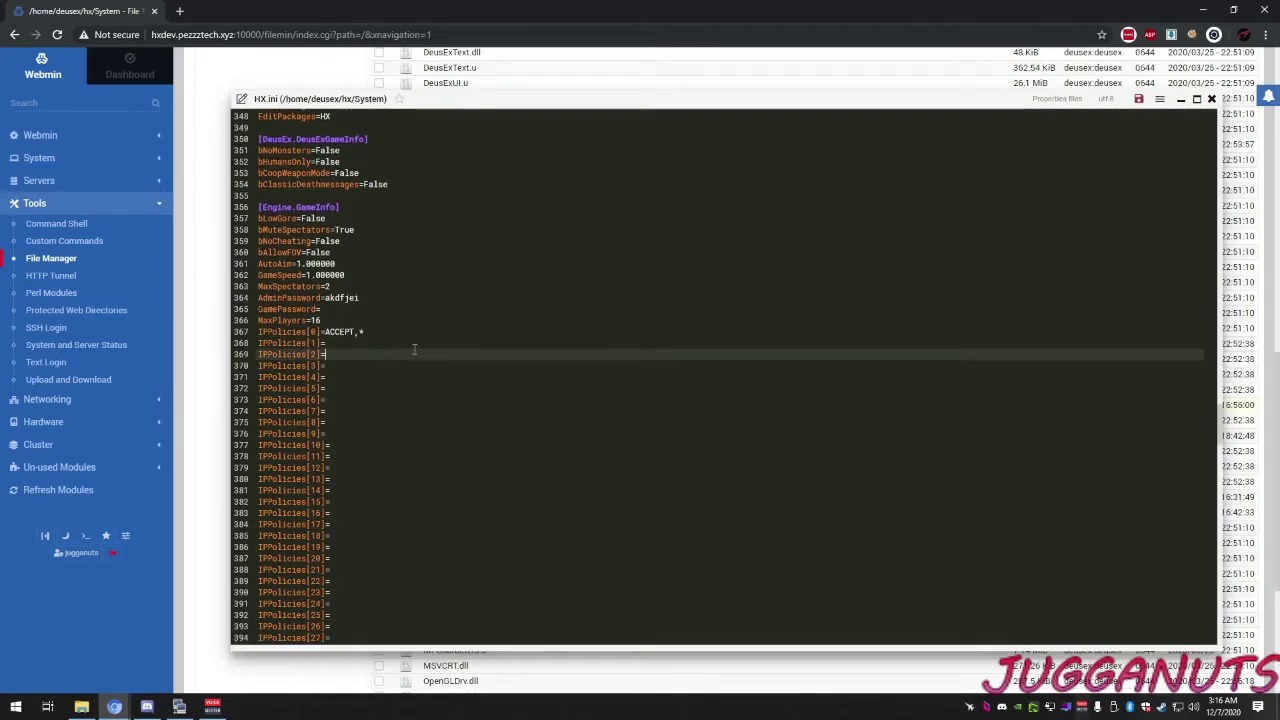
scroll(414, 243, "down", 2)
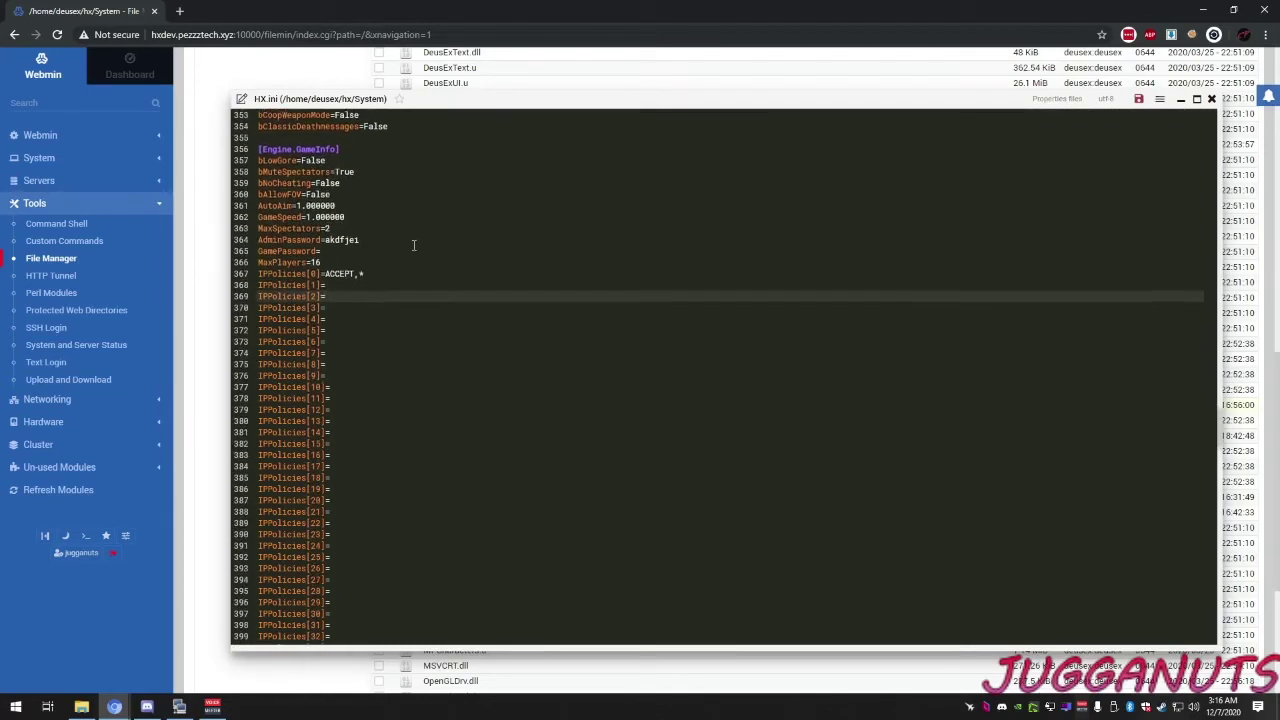
left_click(396, 165)
key("BackSpace")
key("BackSpace")
key("BackSpace")
key("BackSpace")
type("F")
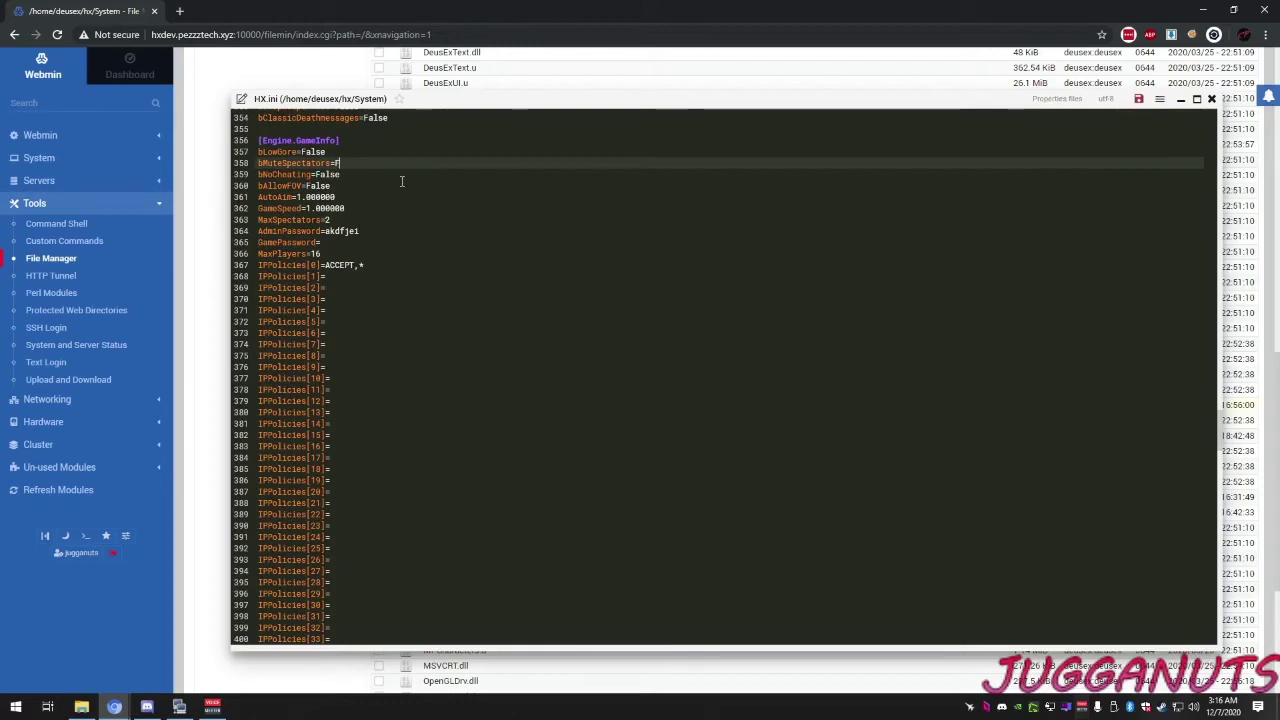
type("alse")
- Change bLocalLog, bWorldLog and bBatchLocal on lines 418–420 from False to True
scroll(389, 340, "down", 5)
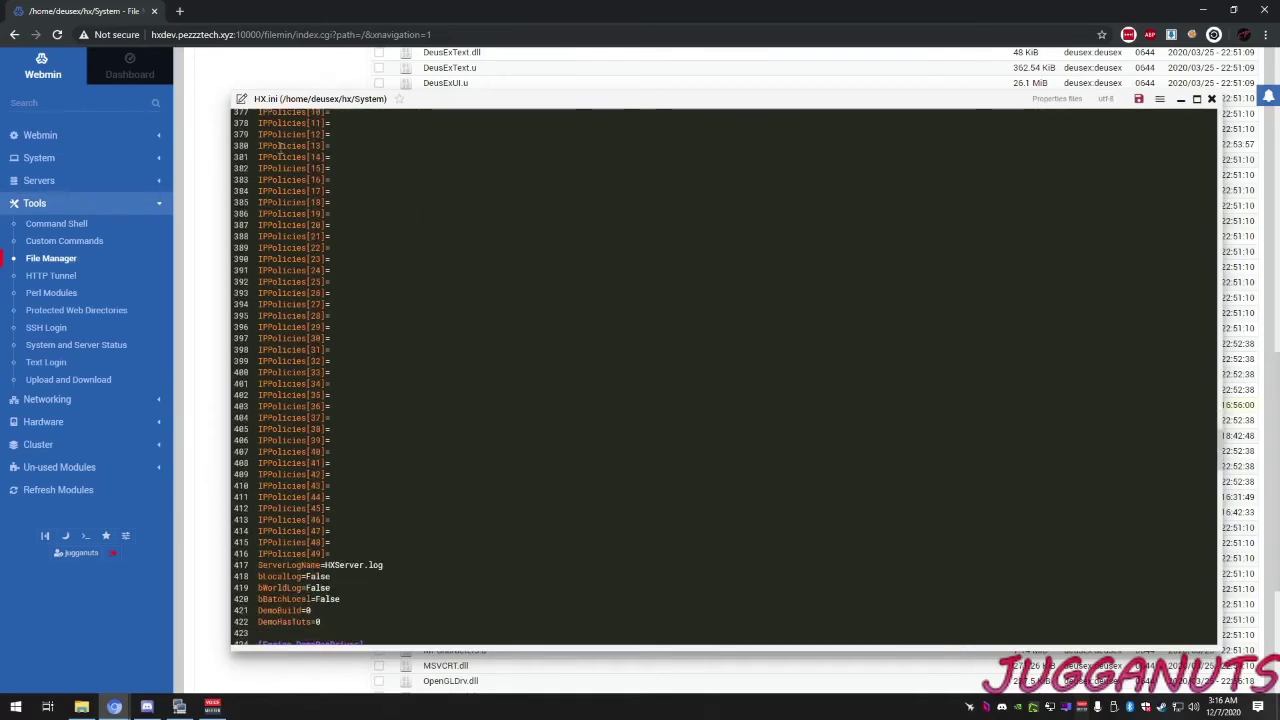
scroll(377, 356, "down", 5)
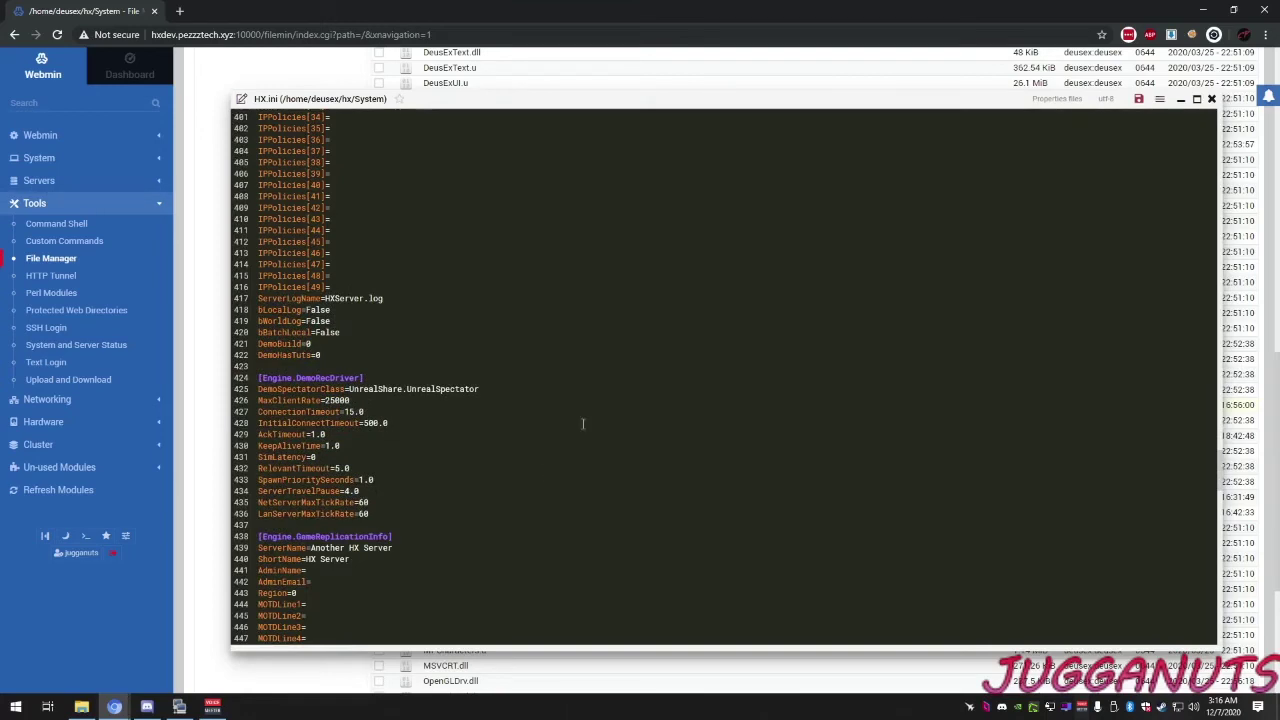
left_click(384, 311)
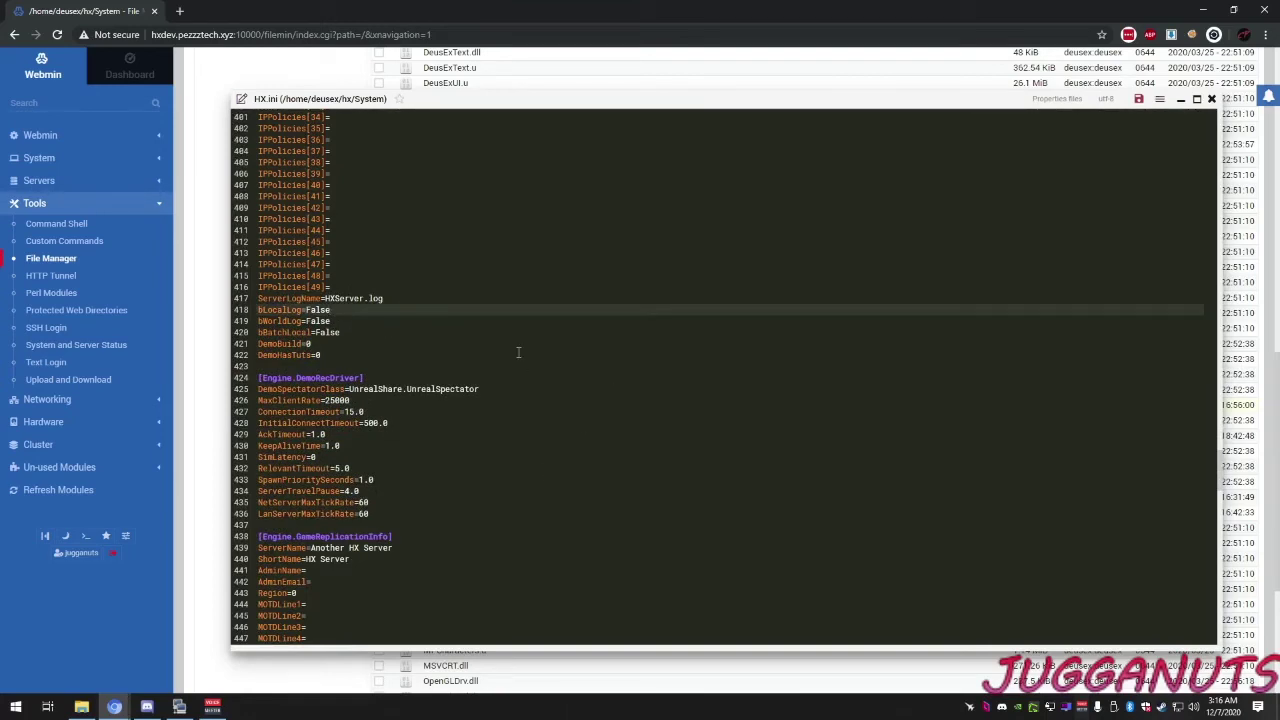
key("BackSpace")
key("BackSpace")
key("BackSpace")
key("BackSpace")
type("True")
left_click(337, 321)
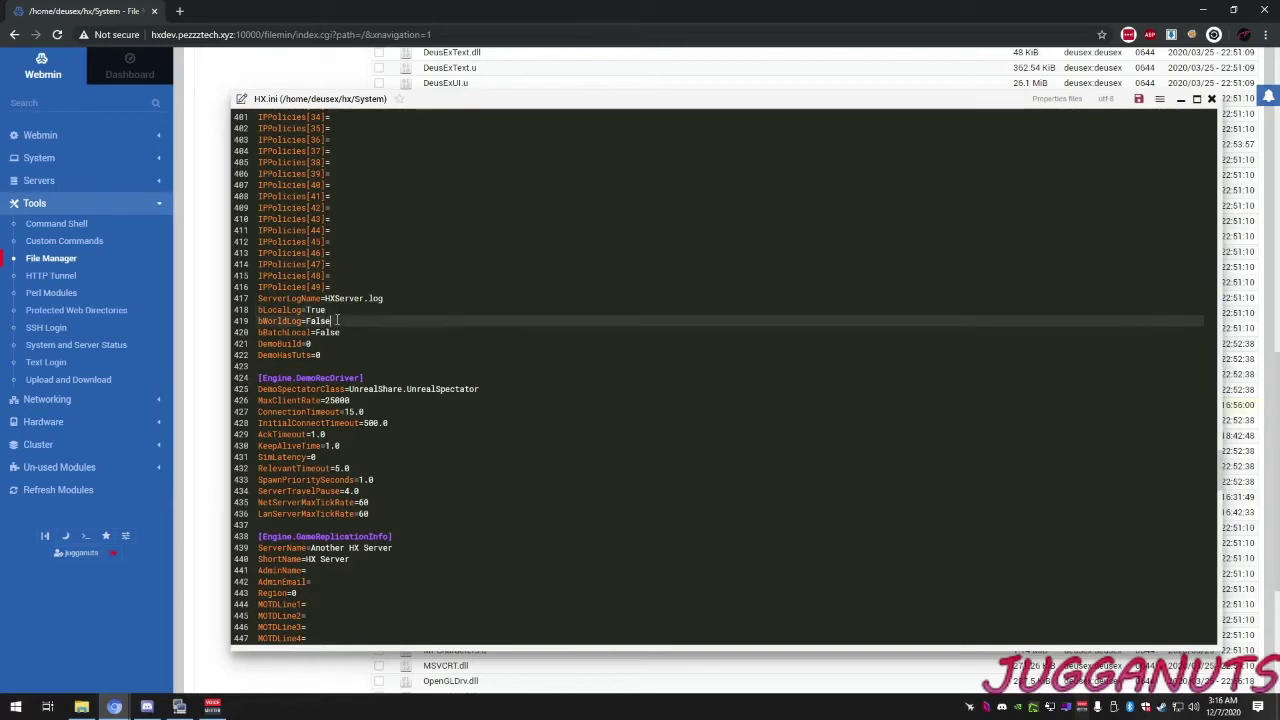
key("BackSpace")
key("BackSpace")
key("BackSpace")
key("BackSpace")
key("BackSpace")
type("True")
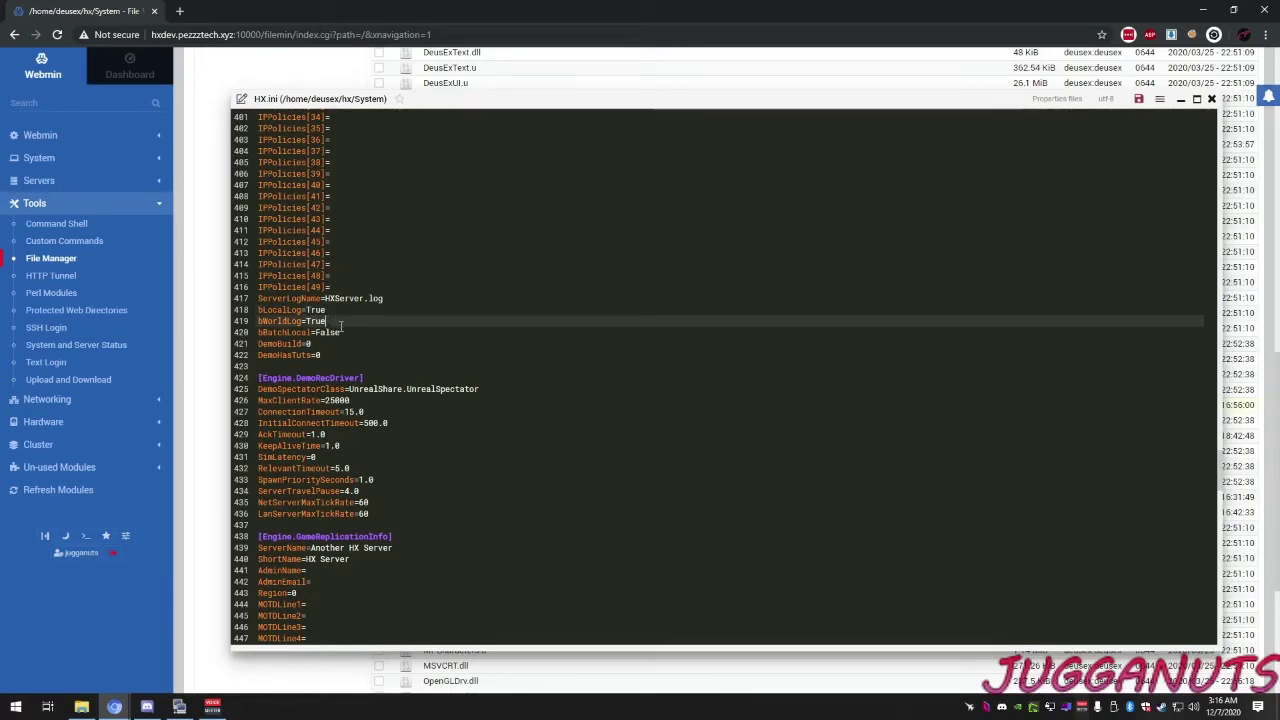
left_click(345, 331)
key("BackSpace")
key("BackSpace")
key("BackSpace")
key("BackSpace")
key("BackSpace")
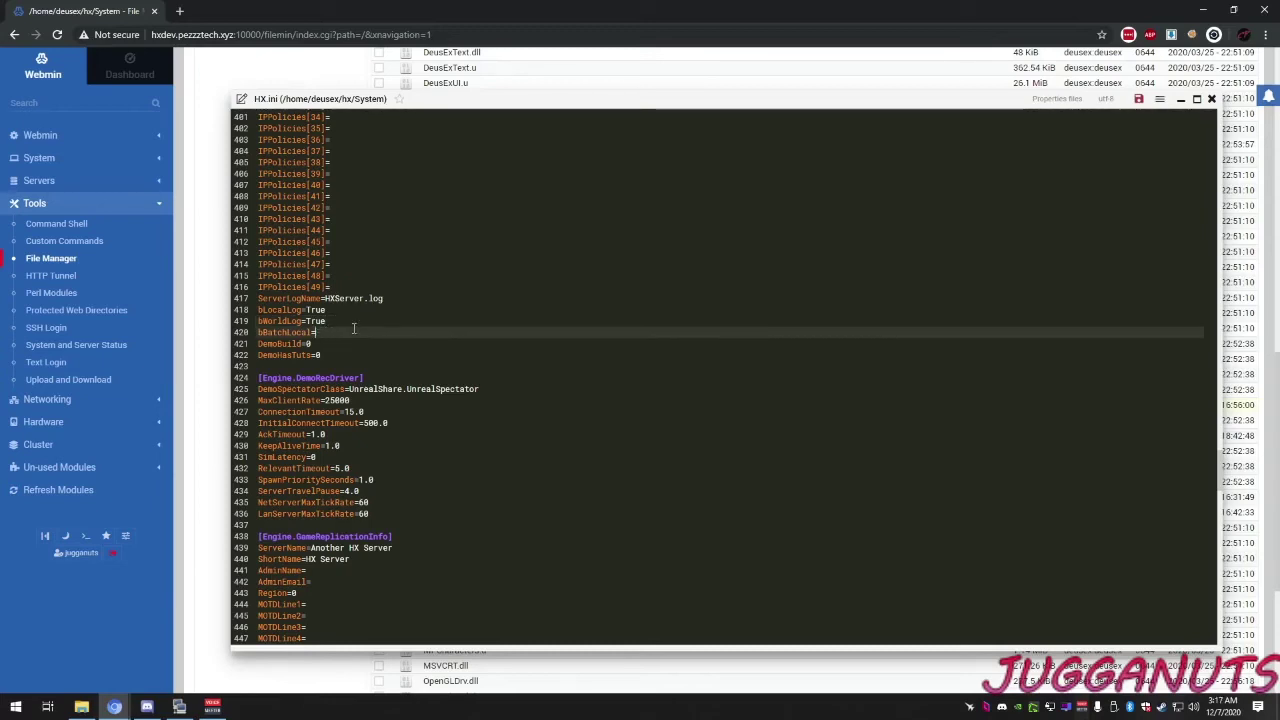
type("True")
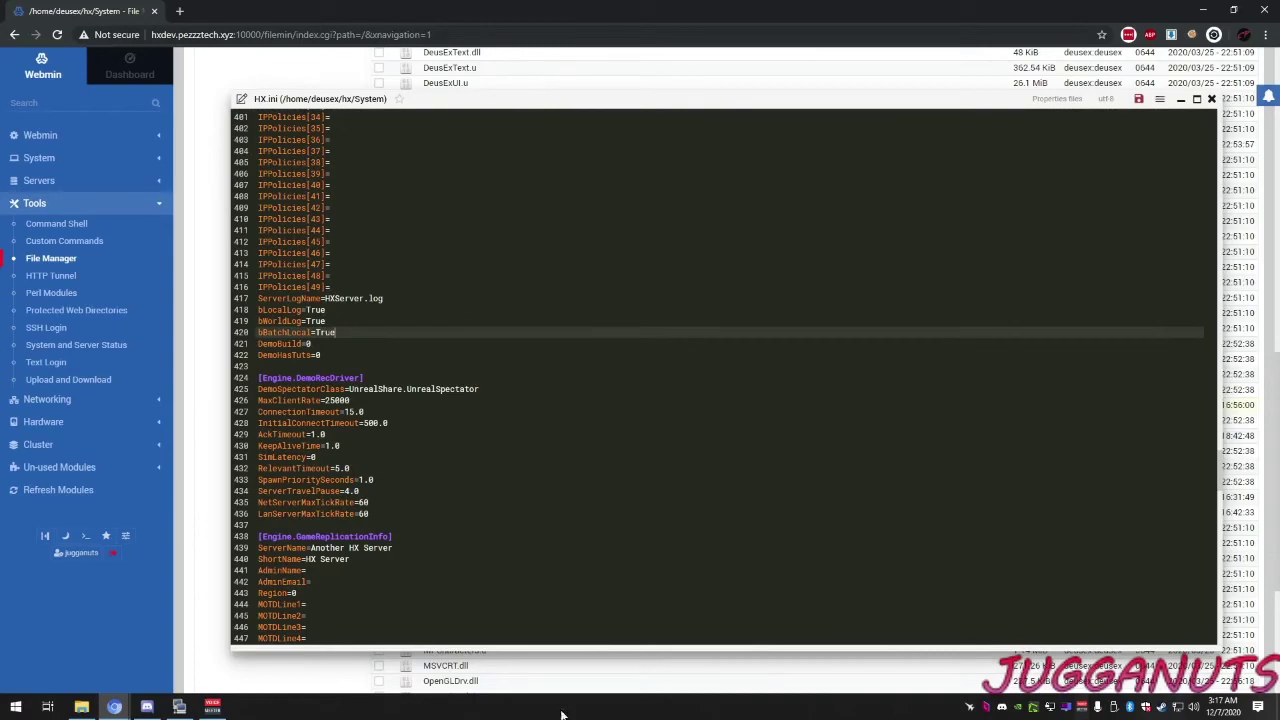
- Set ServerName to Official HX US Server and ShortName to USHXGS
scroll(610, 305, "down", 2)
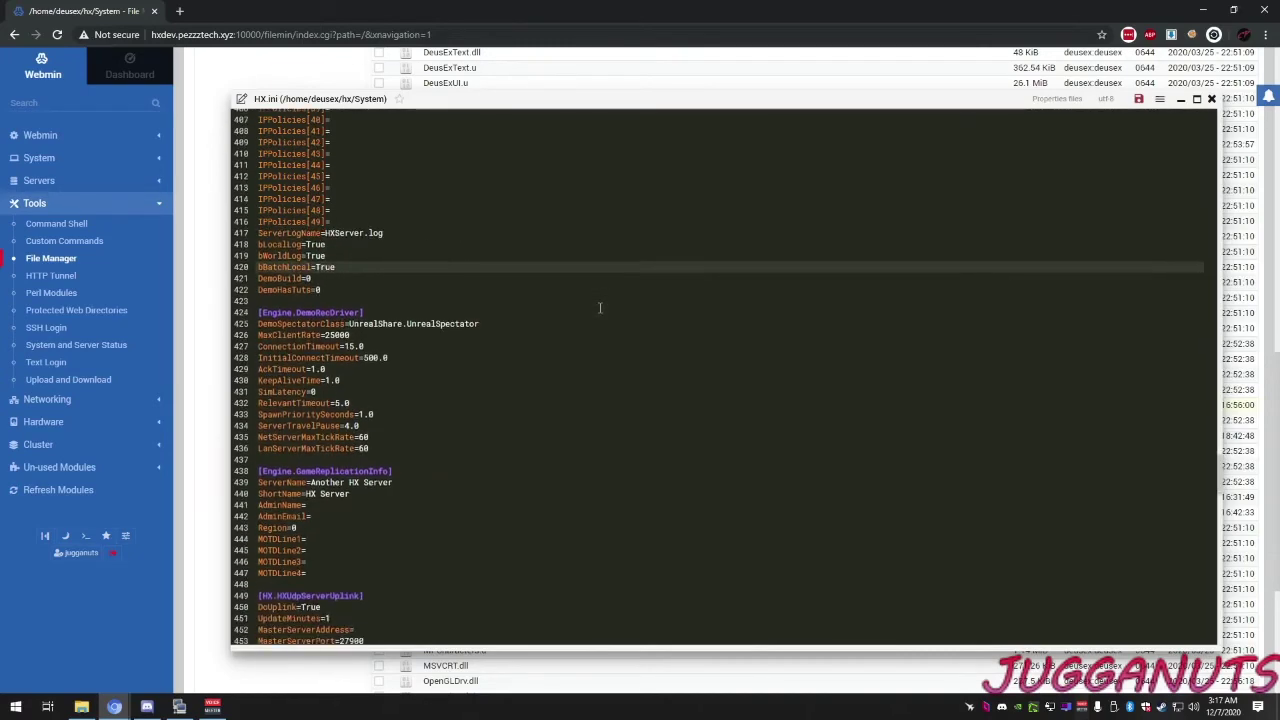
scroll(421, 222, "down", 2)
scroll(421, 222, "down", 3)
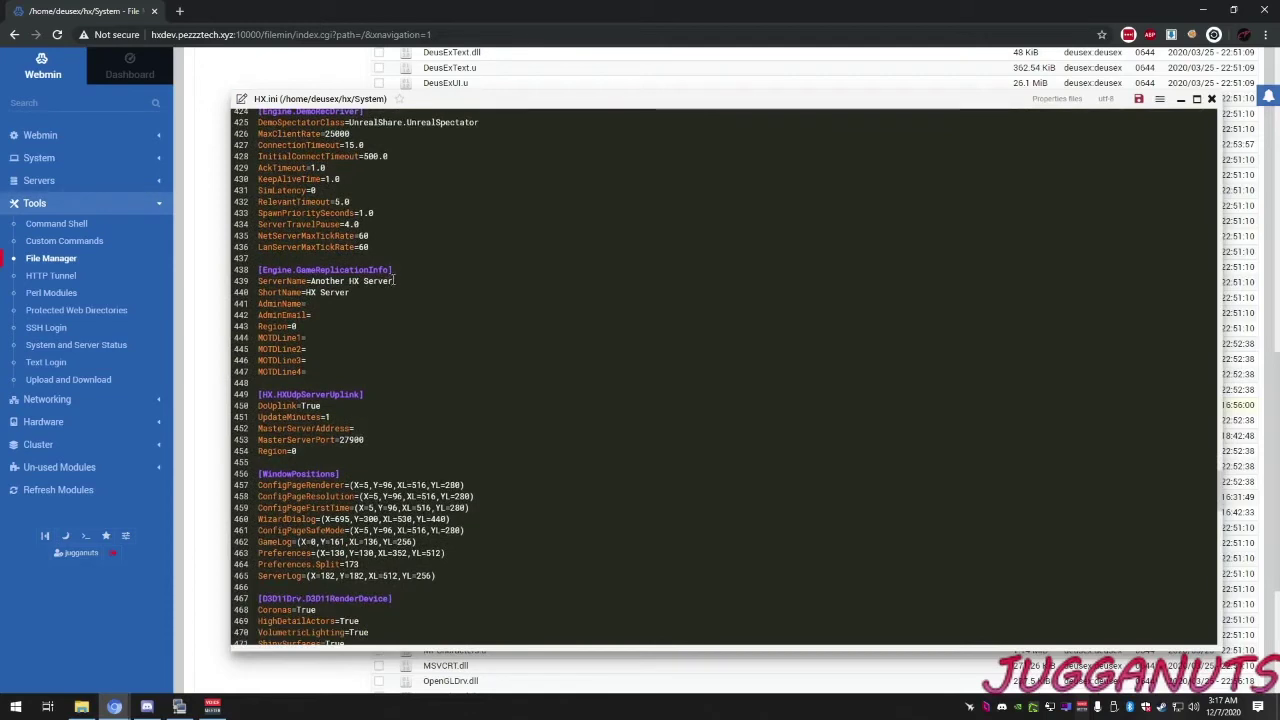
left_click_drag(393, 281, 312, 281)
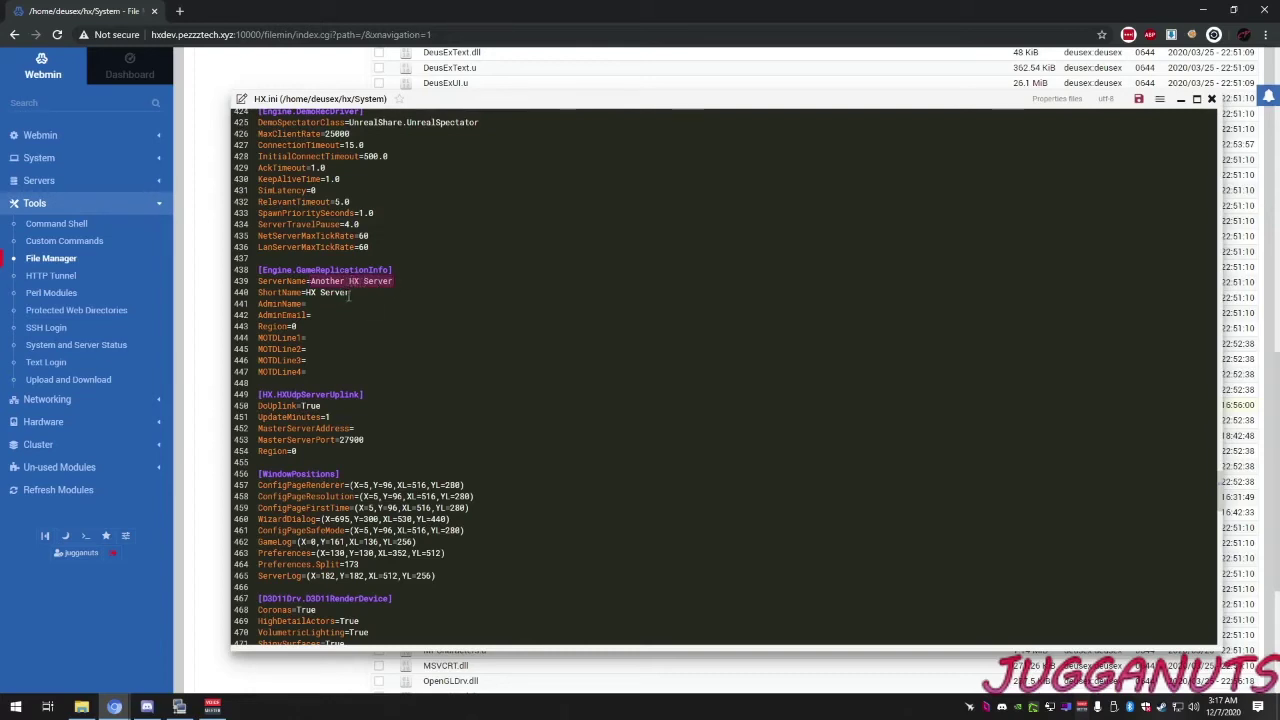
left_click(350, 292)
left_click_drag(350, 292, 308, 292)
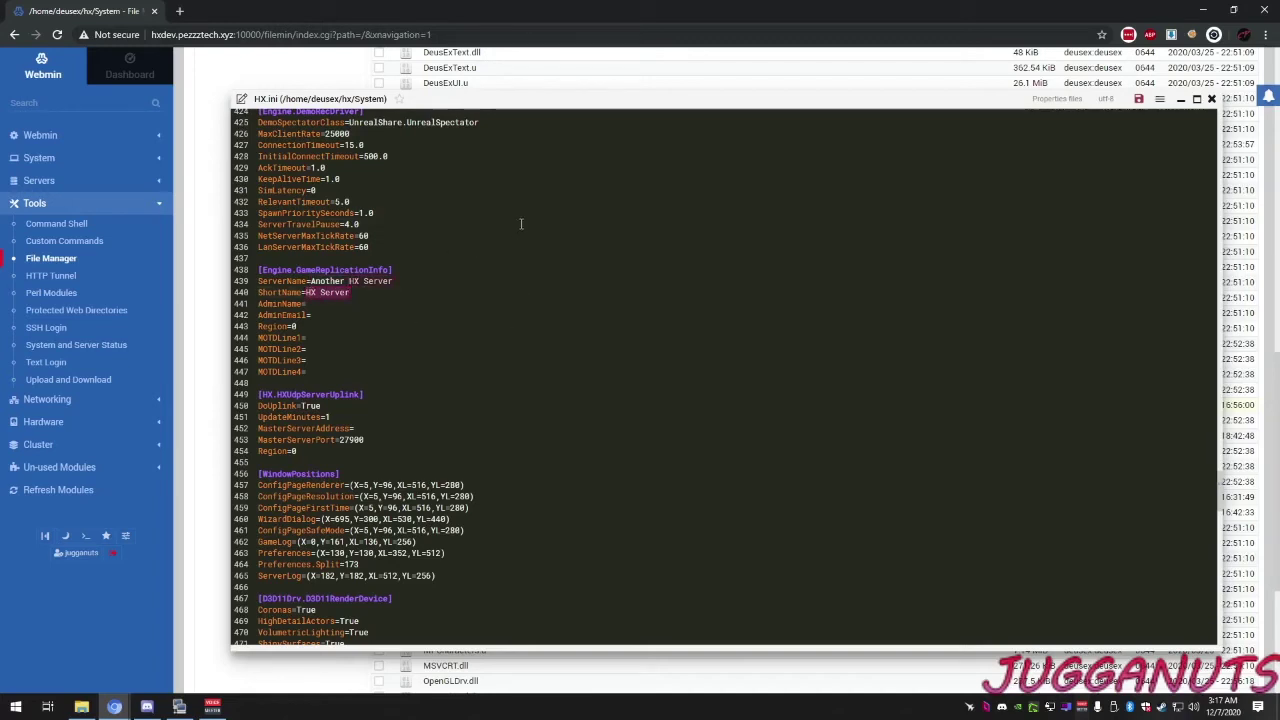
type("U")
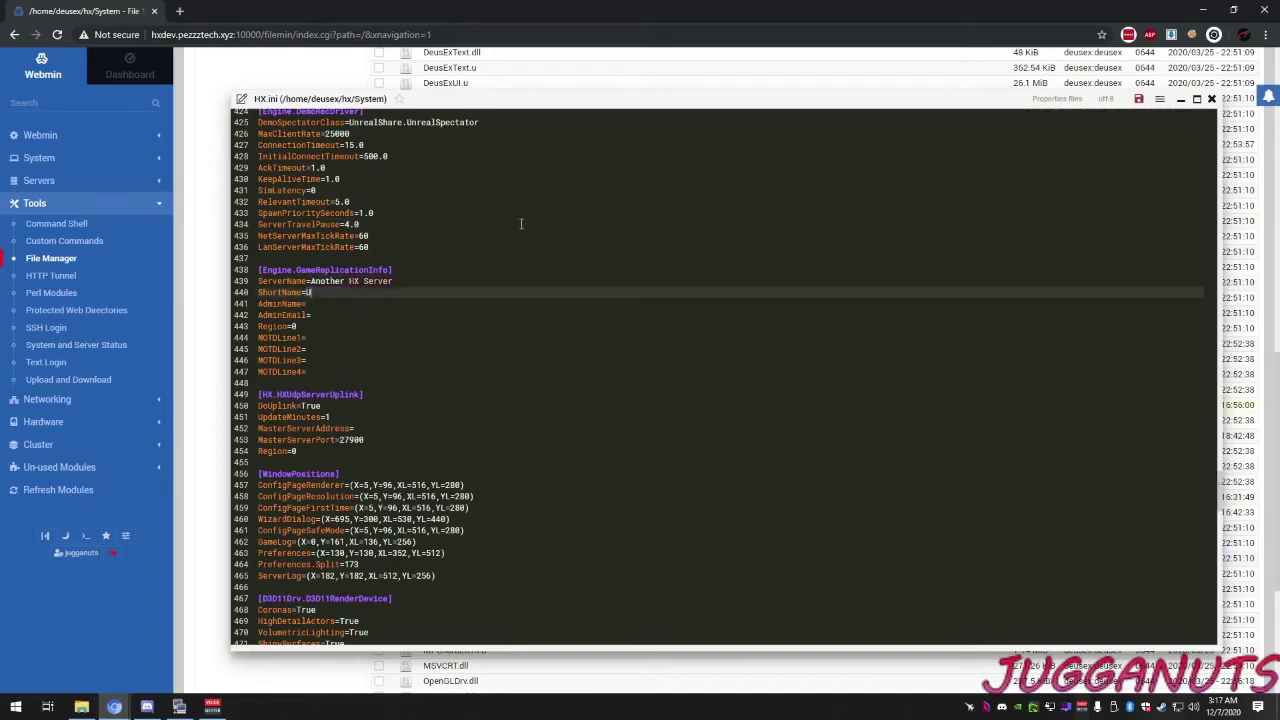
type("SHXGS")
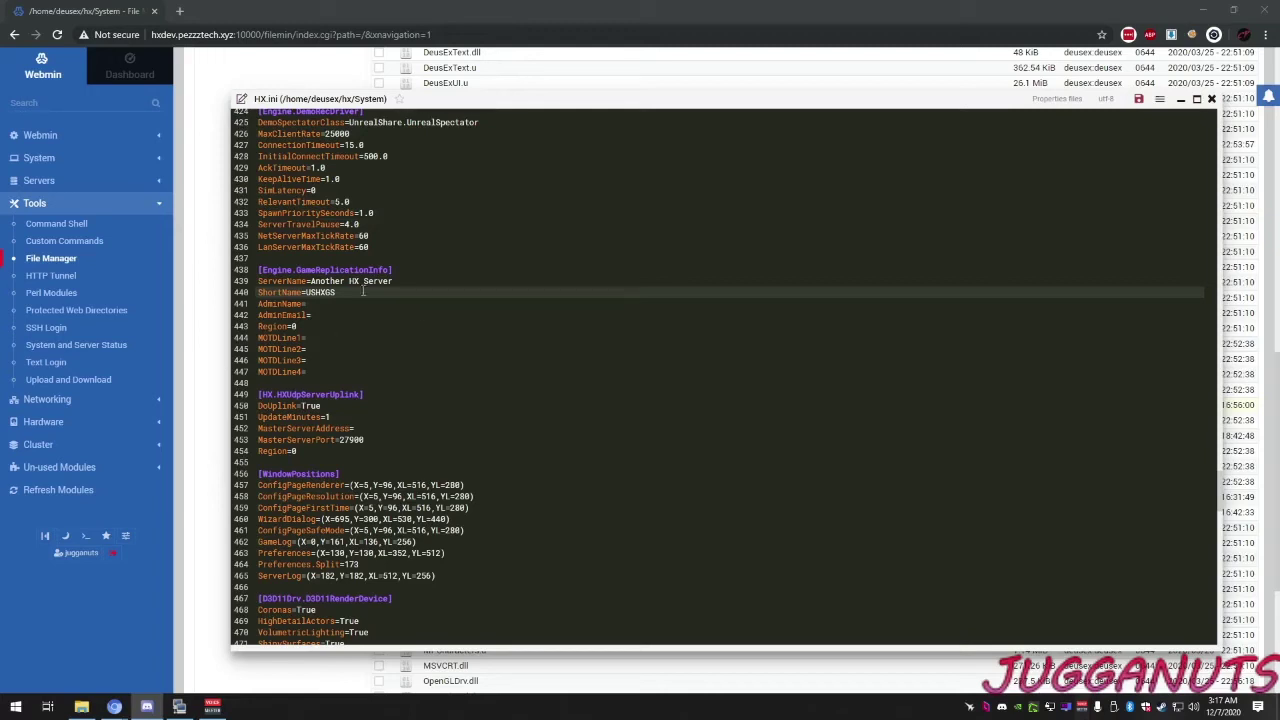
left_click_drag(392, 281, 311, 281)
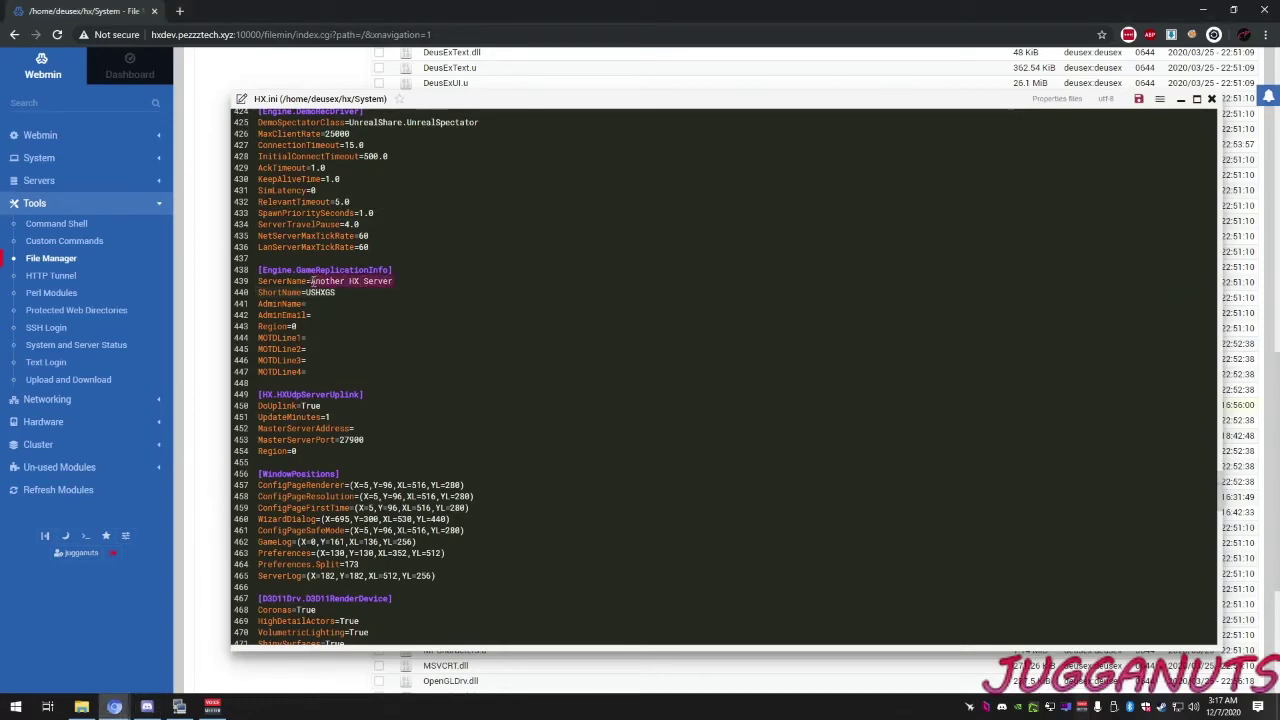
right_click(333, 285)
left_click(355, 345)
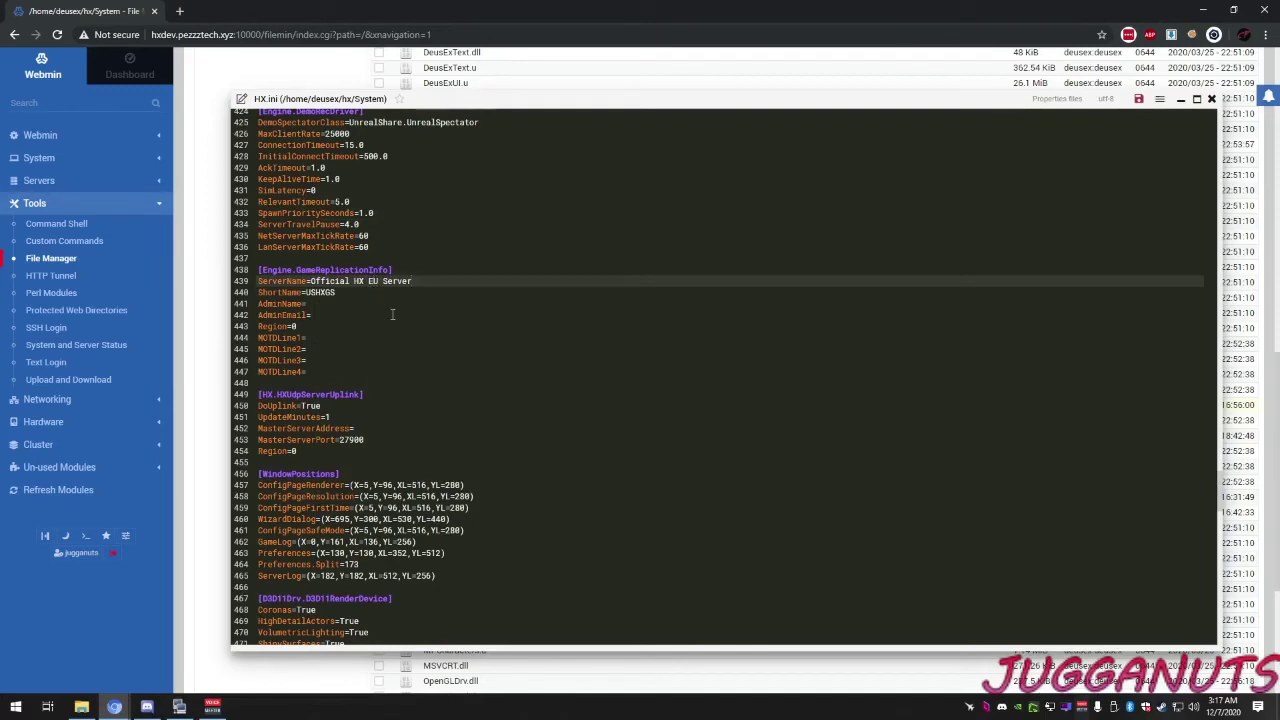
key("BackSpace")
type("S")
- Fill in the admin's name and e-mail, set Region to 1 and MOTDLine1 to 'Love ya Fam!!!'
left_click(337, 305)
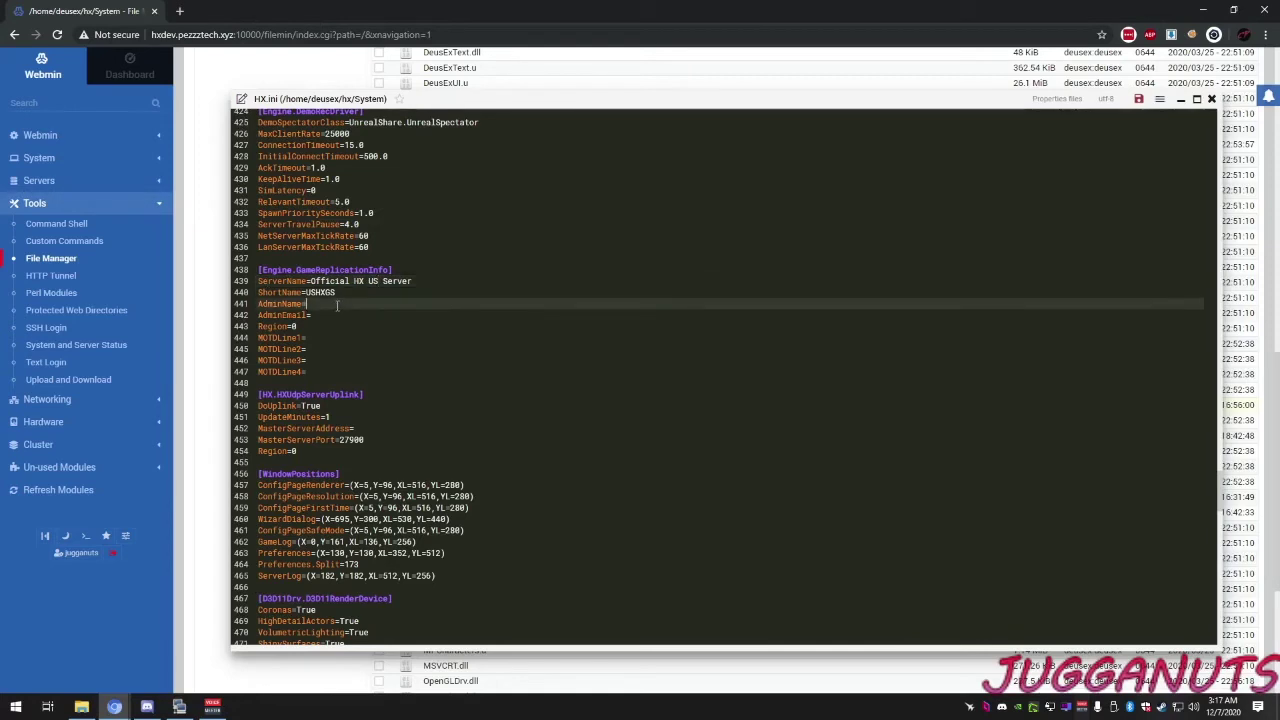
type("Jugga")
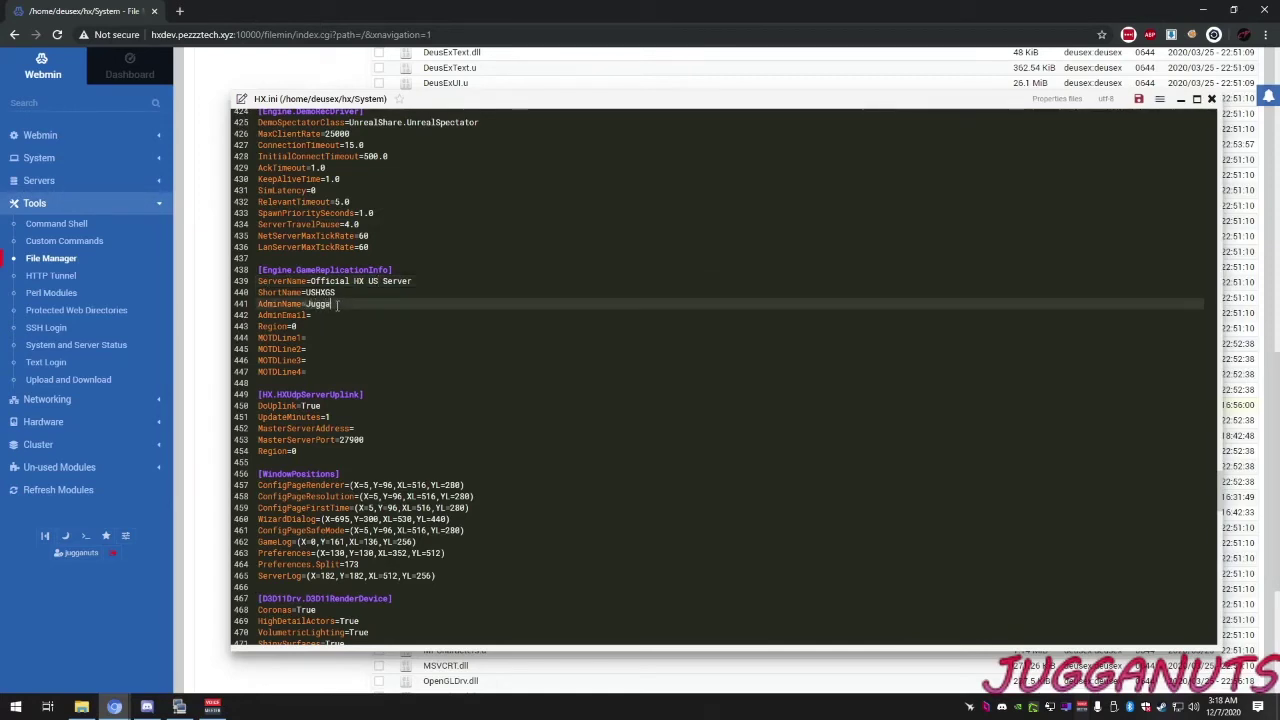
type("nuts")
left_click(328, 318)
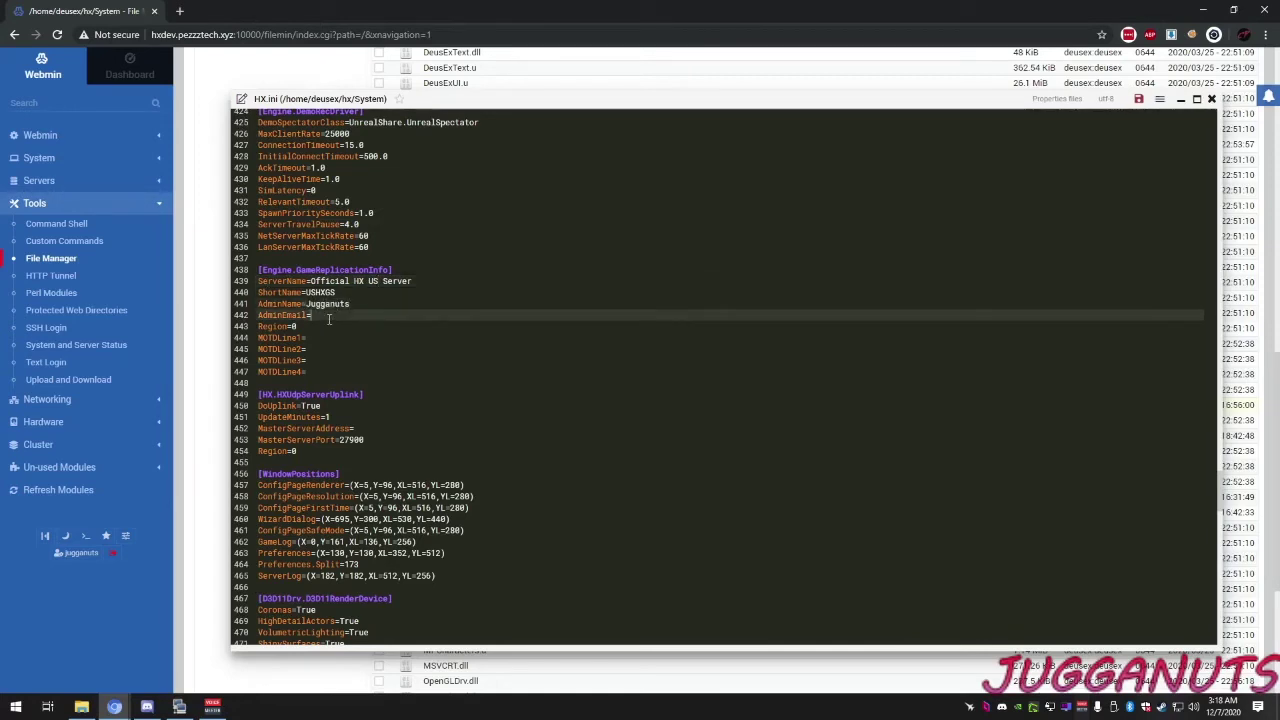
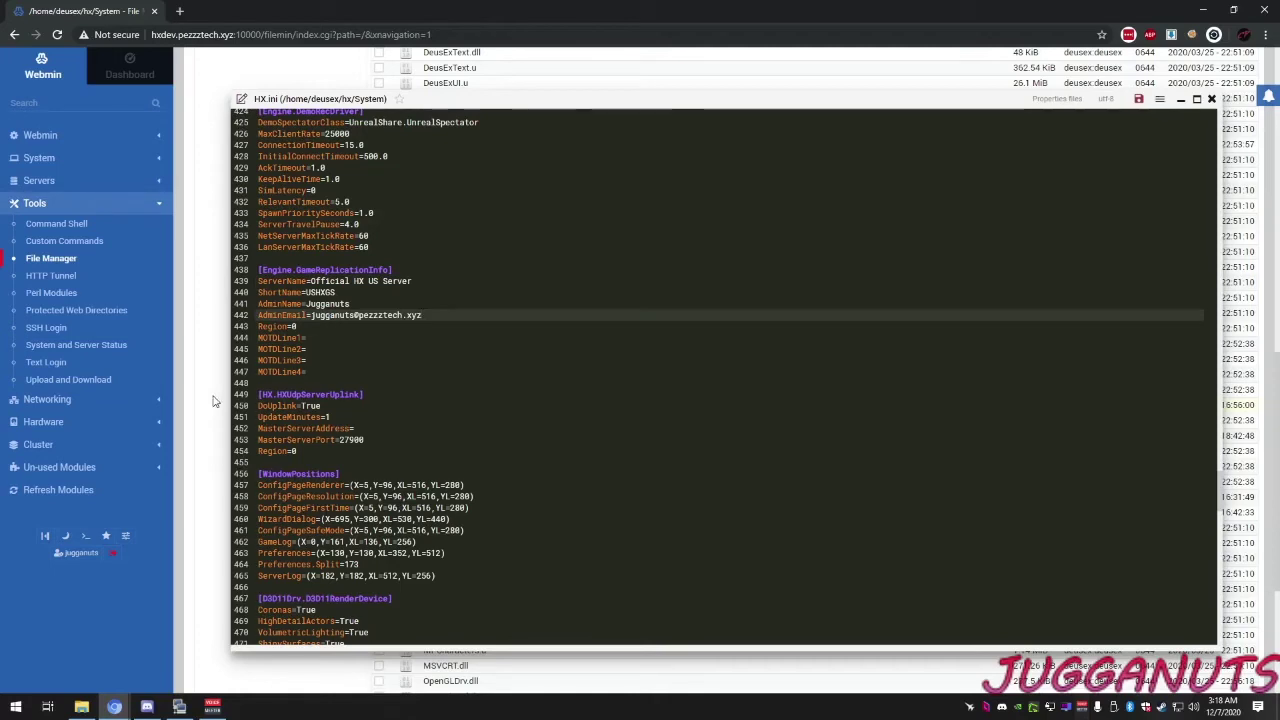
left_click(315, 327)
key("BackSpace")
type("1")
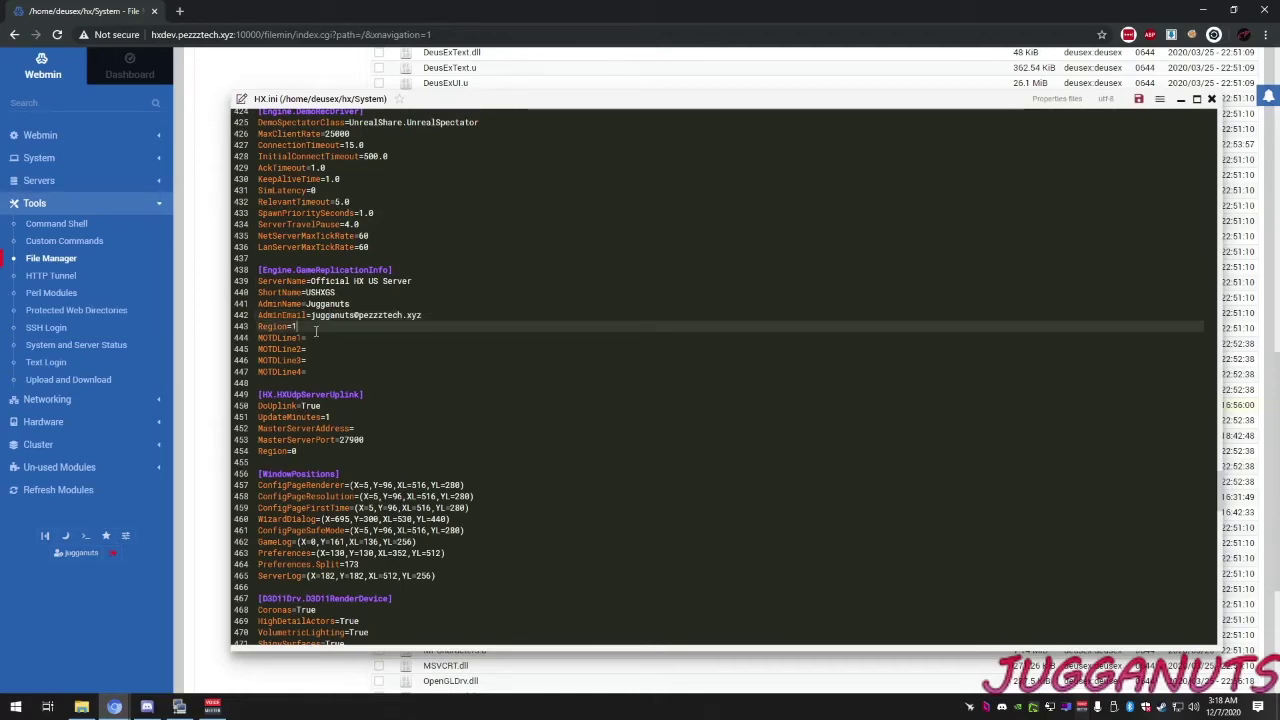
left_click(343, 340)
type("Love")
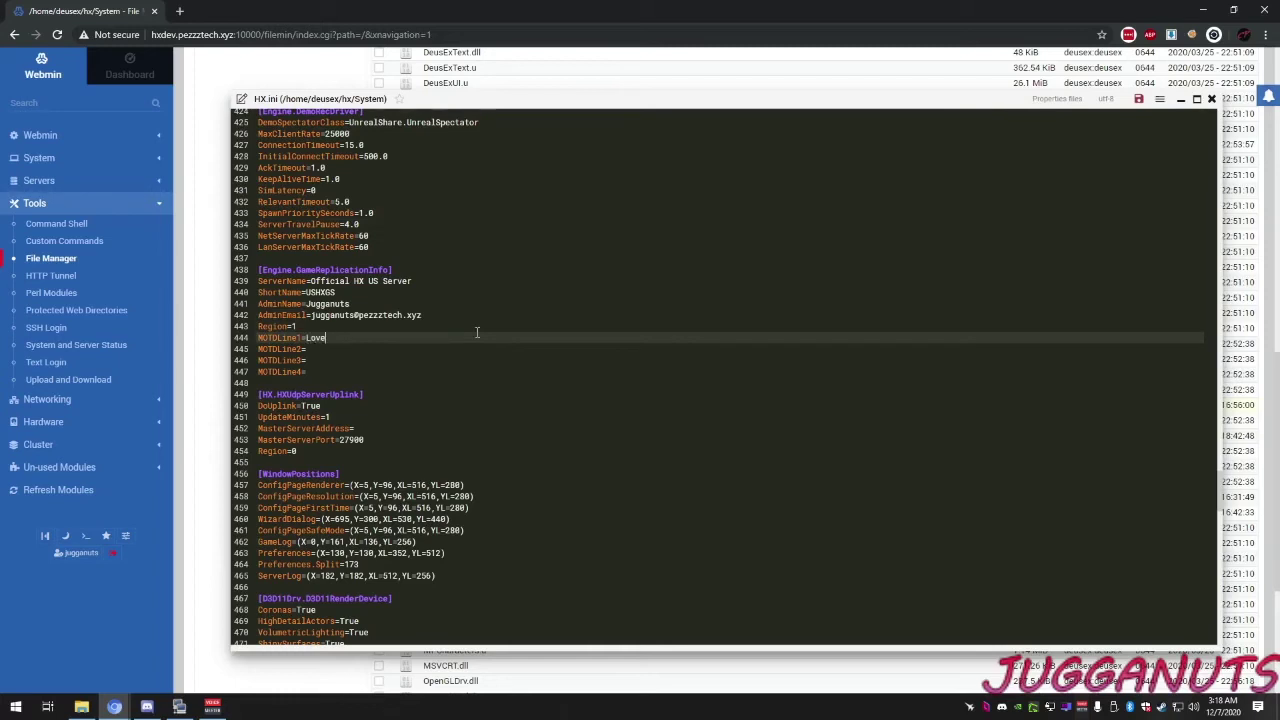
type(" ya Fam!!!")
left_click(508, 328)
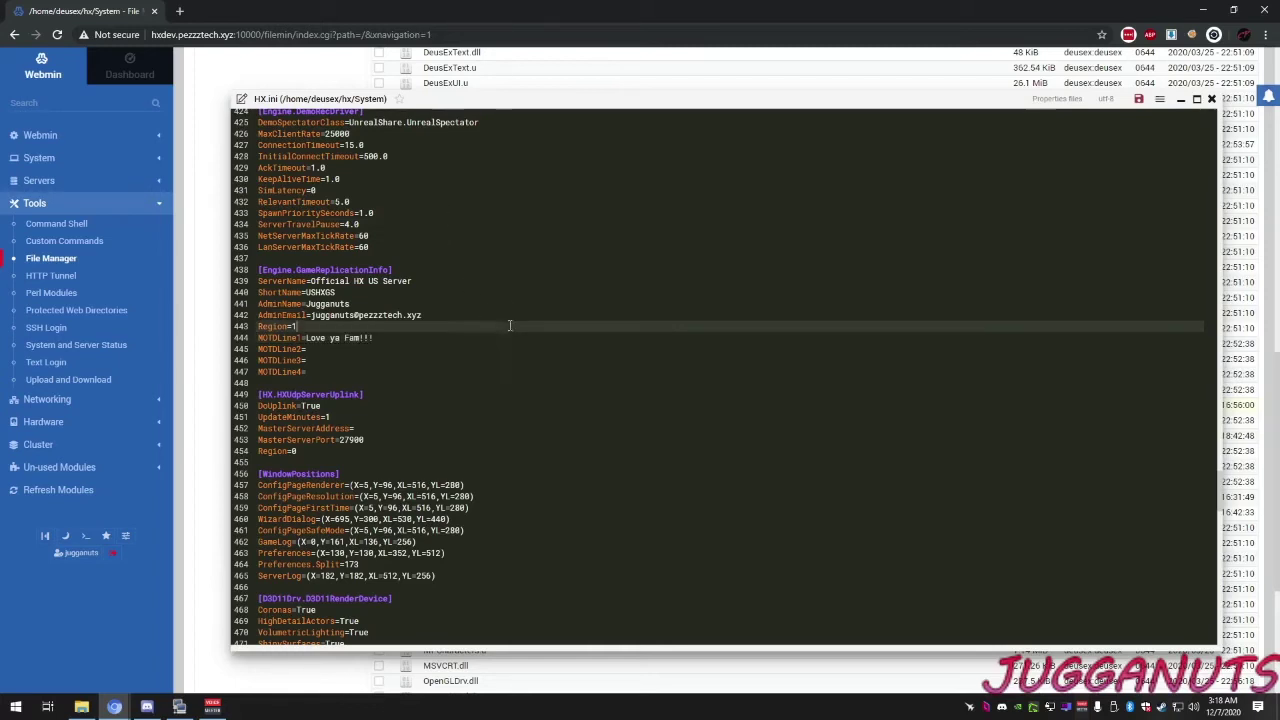
scroll(538, 276, "down", 2)
scroll(538, 276, "down", 3)
scroll(520, 223, "up", 3)
scroll(517, 214, "down", 2)
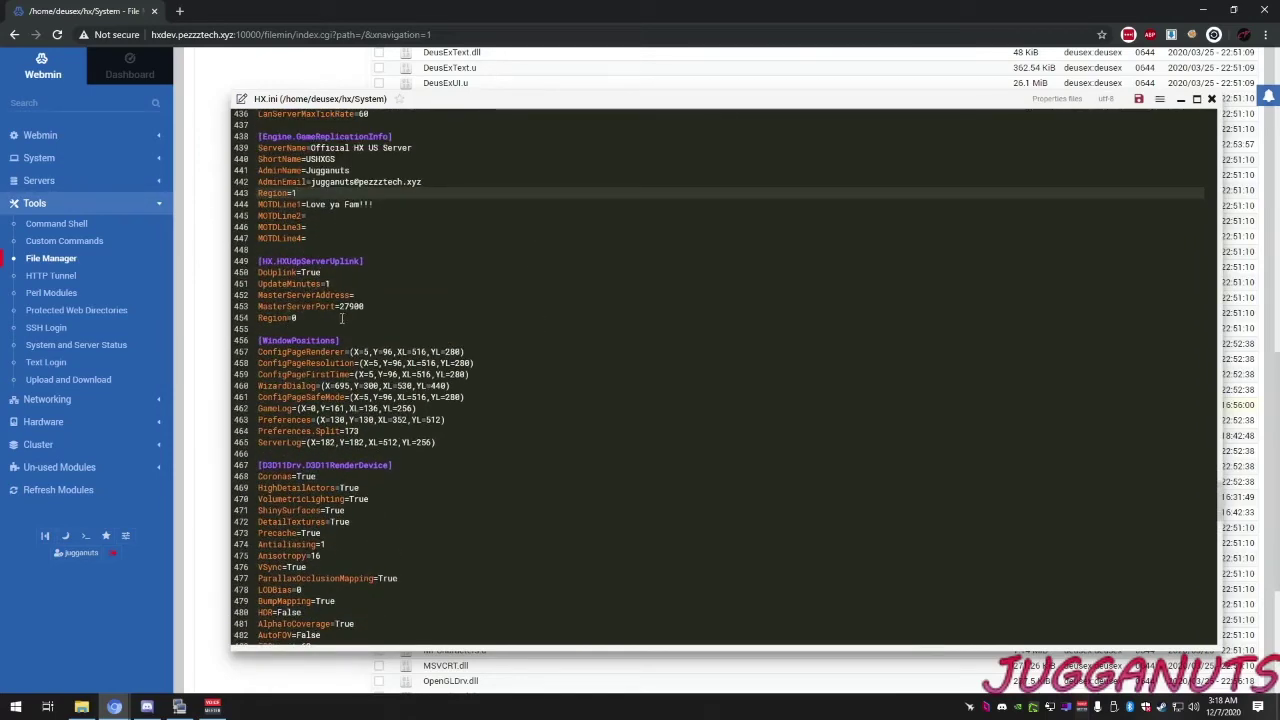
scroll(560, 323, "down", 8)
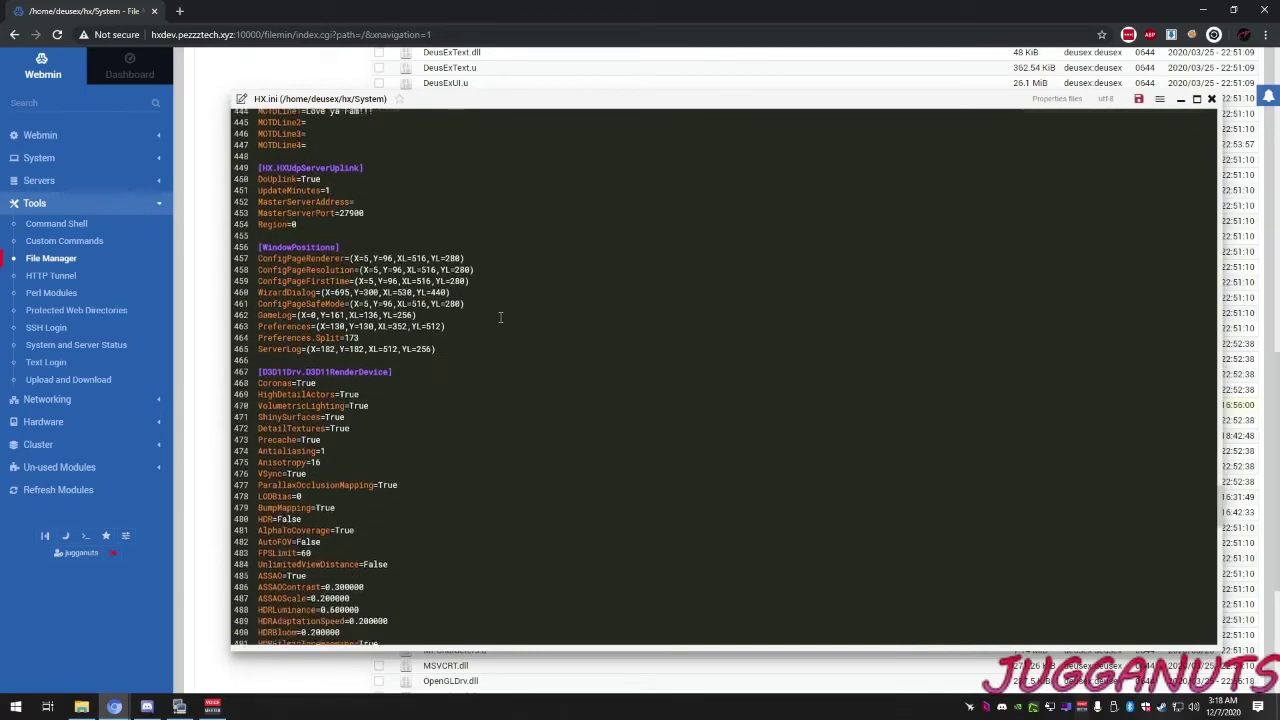
scroll(437, 311, "down", 8)
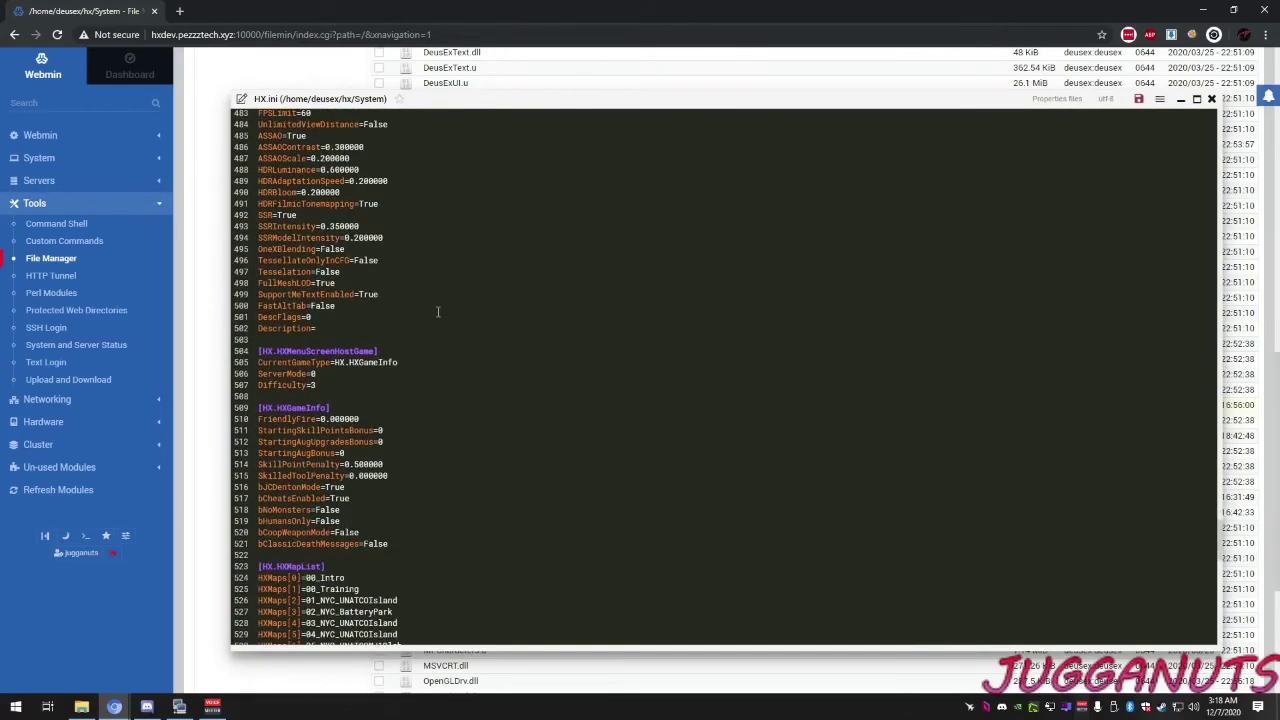
scroll(437, 311, "down", 4)
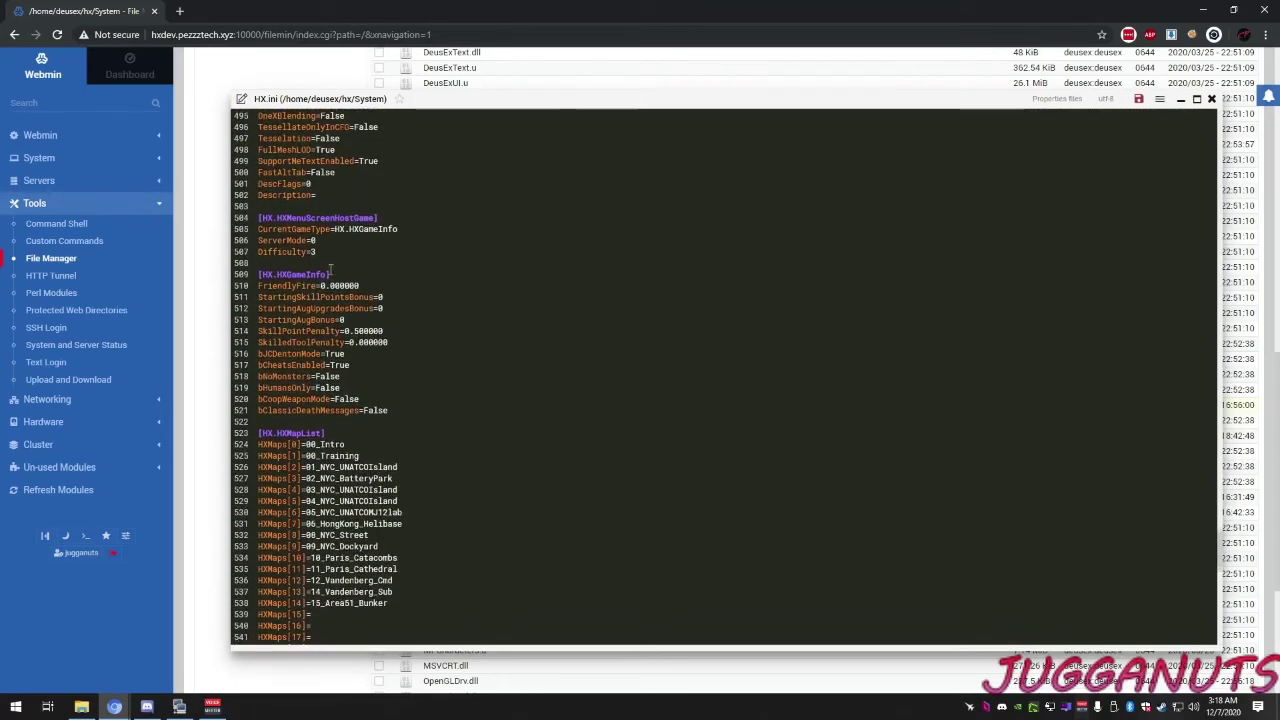
scroll(364, 302, "down", 2)
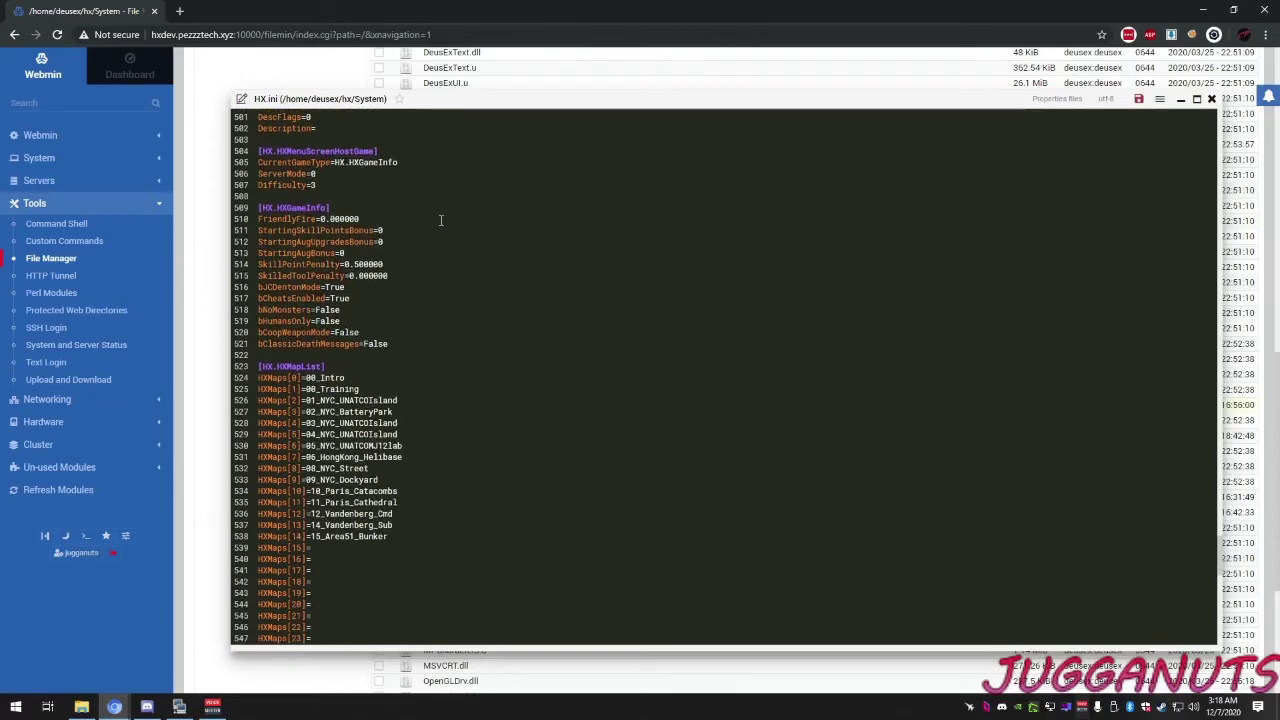
scroll(440, 220, "down", 2)
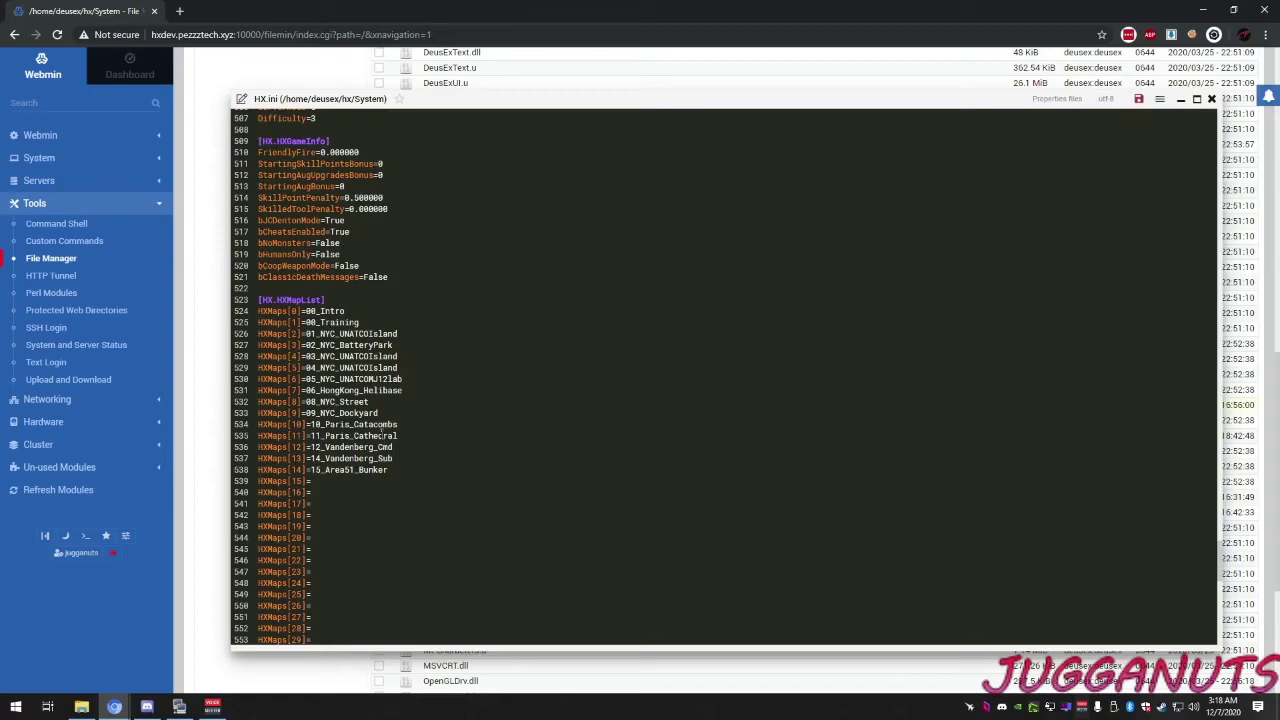
scroll(351, 428, "down", 3)
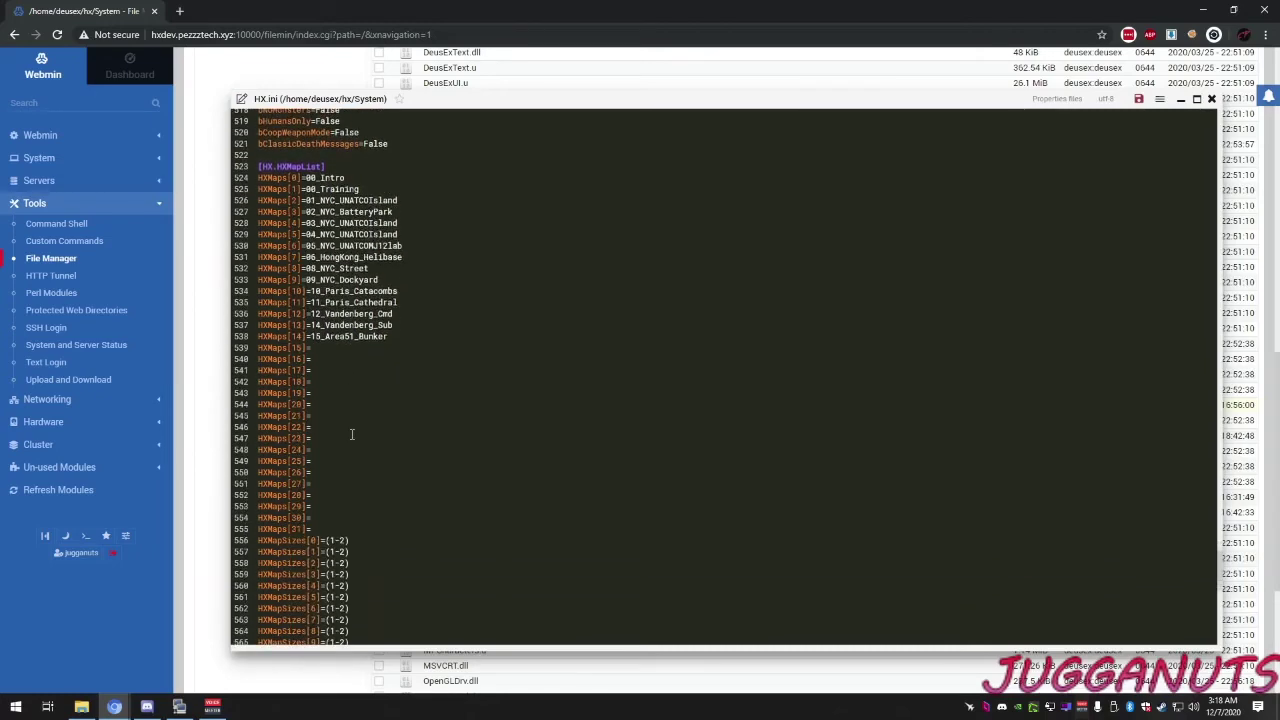
scroll(351, 434, "down", 12)
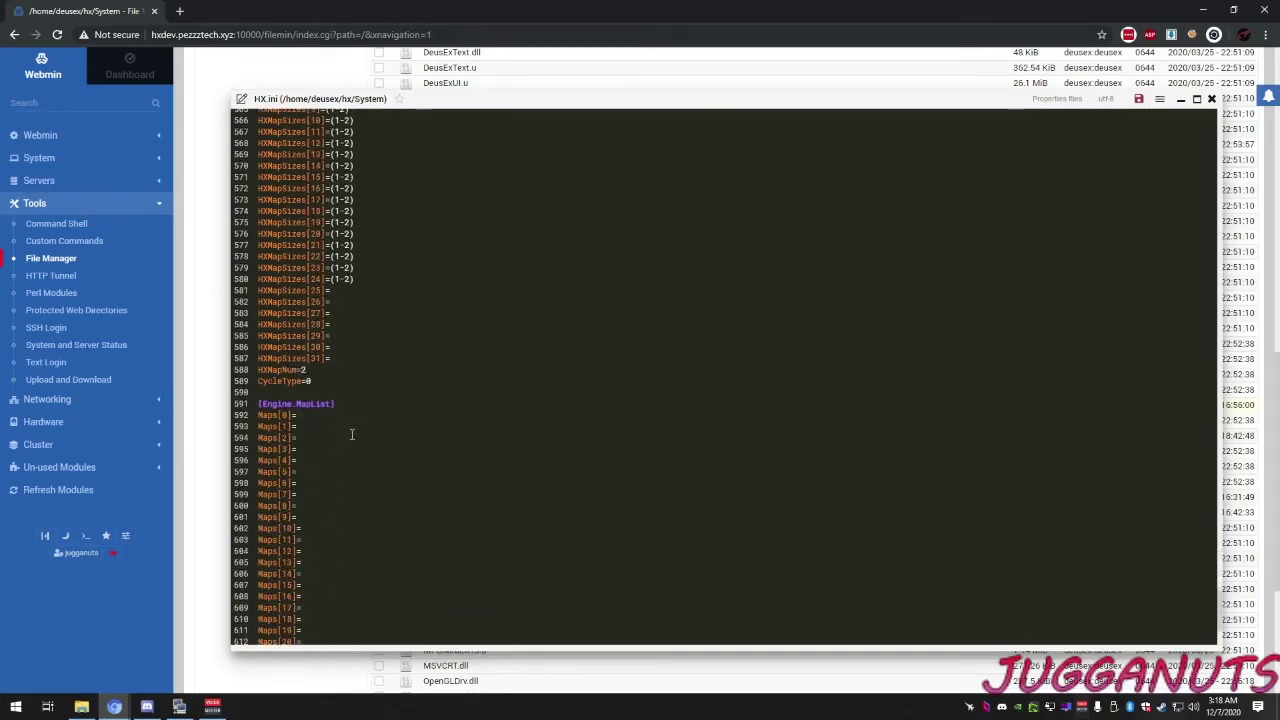
scroll(351, 434, "up", 10)
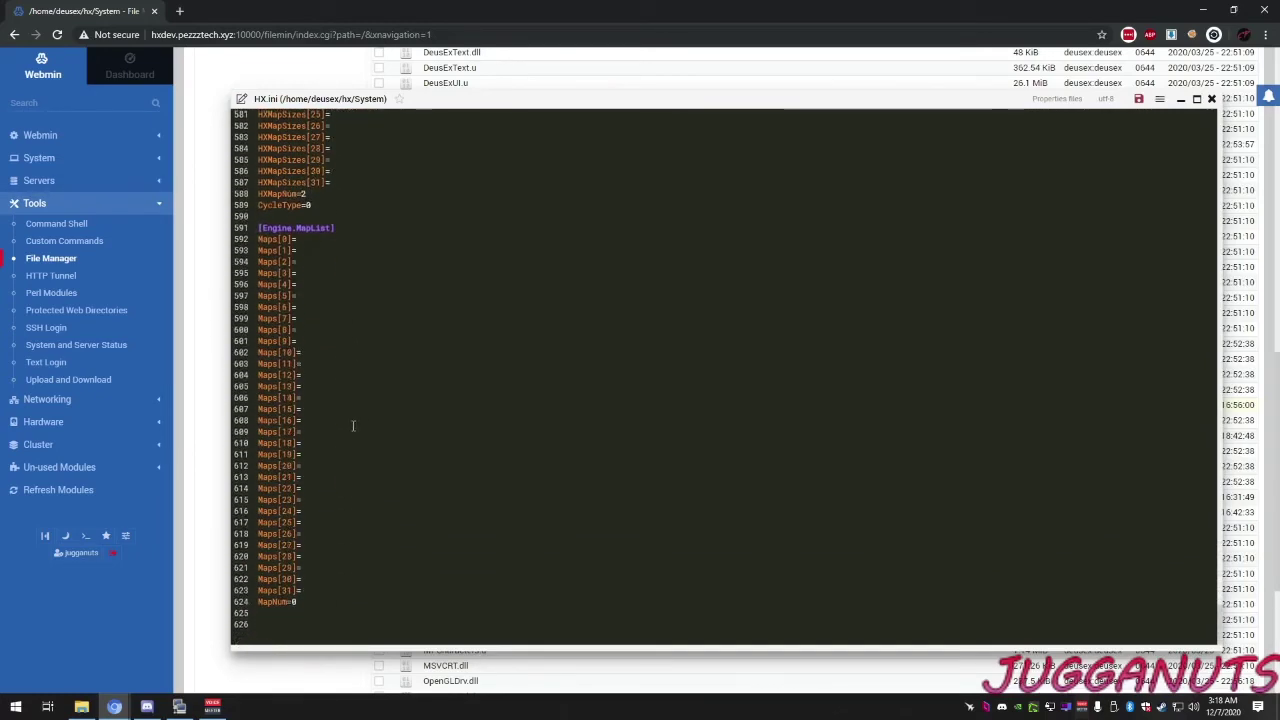
scroll(349, 416, "up", 13)
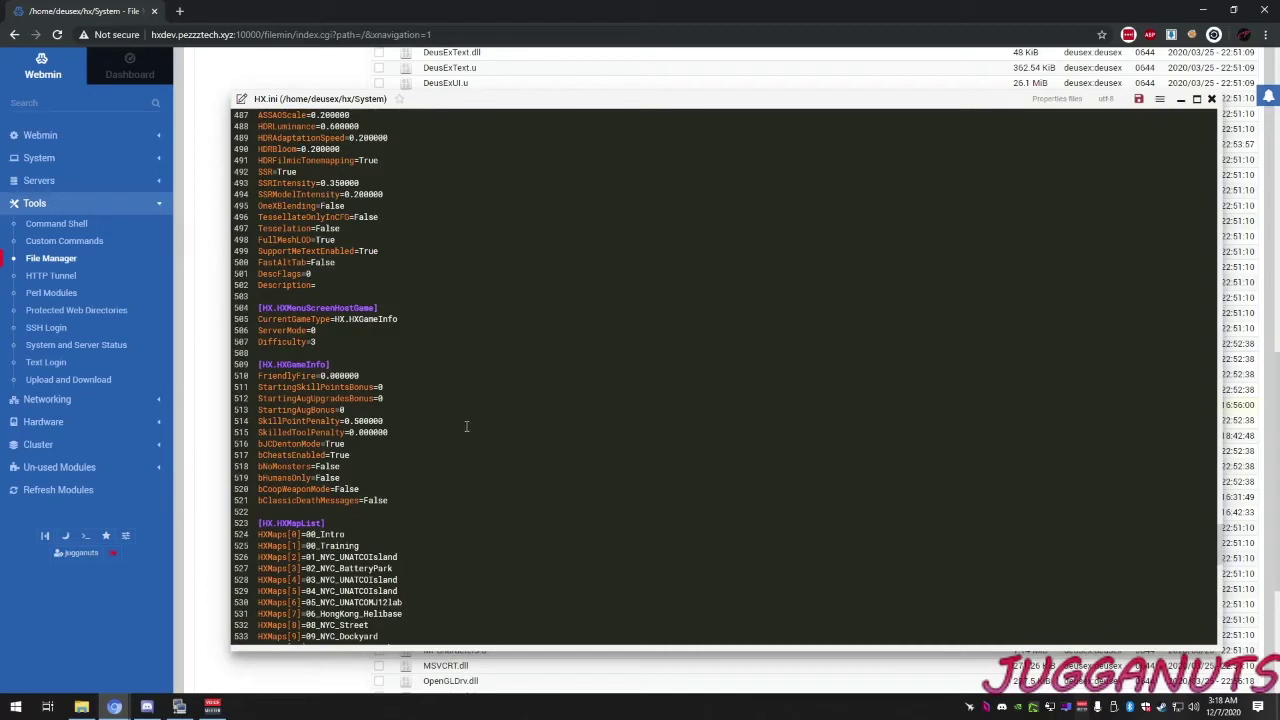
- Change bCheatsEnabled from True to False in HX.ini
double_click(345, 443)
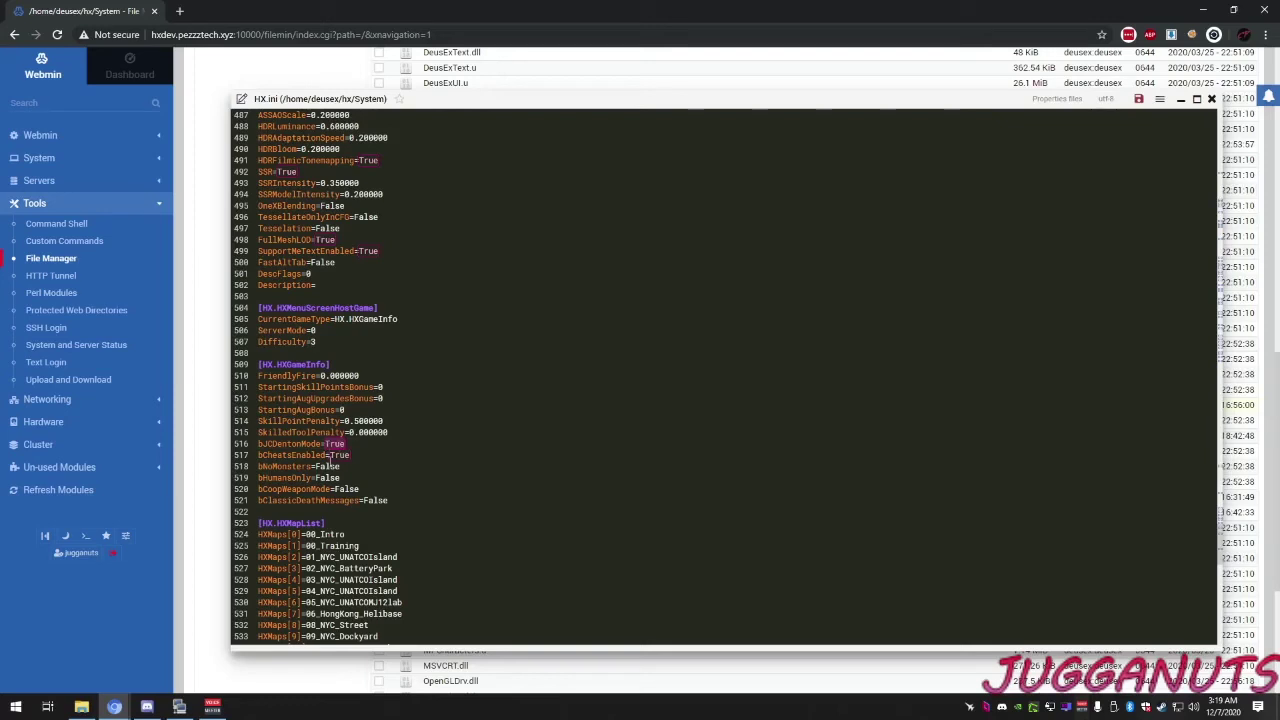
left_click(350, 455)
double_click(340, 455)
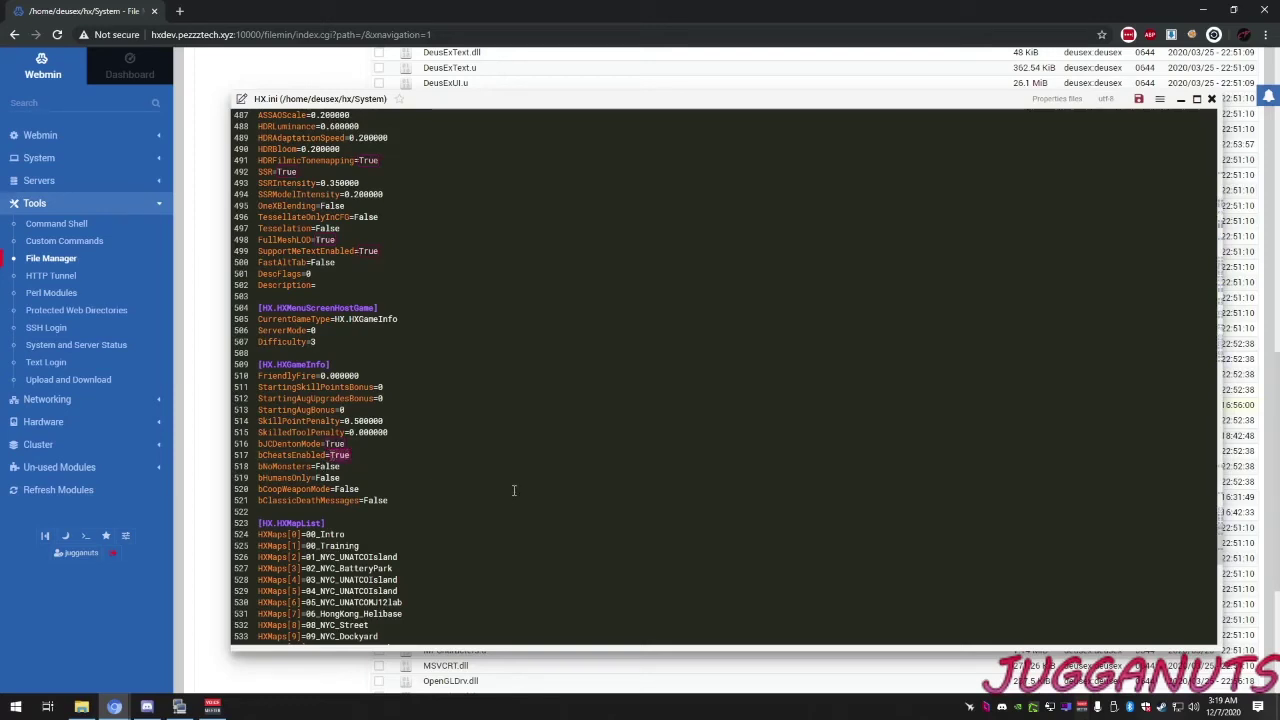
type("False")
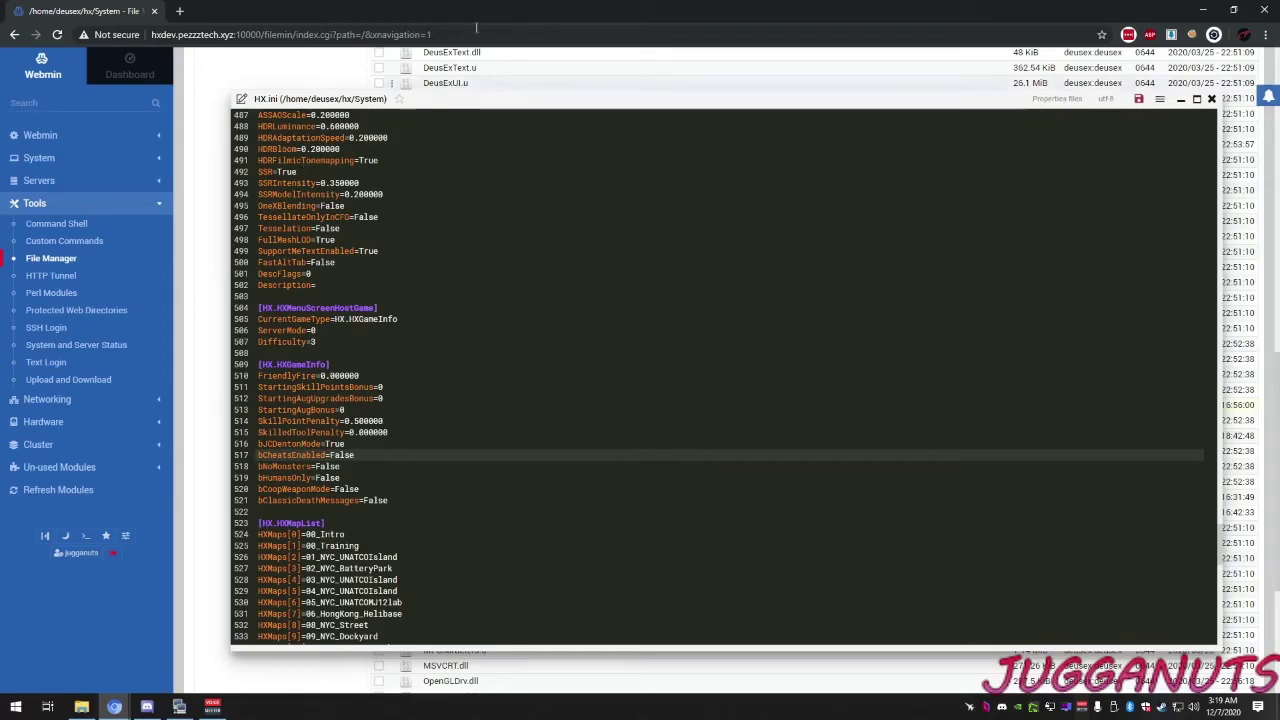
- Save HX.ini and close the editor, returning to the System file list
left_click(1140, 100)
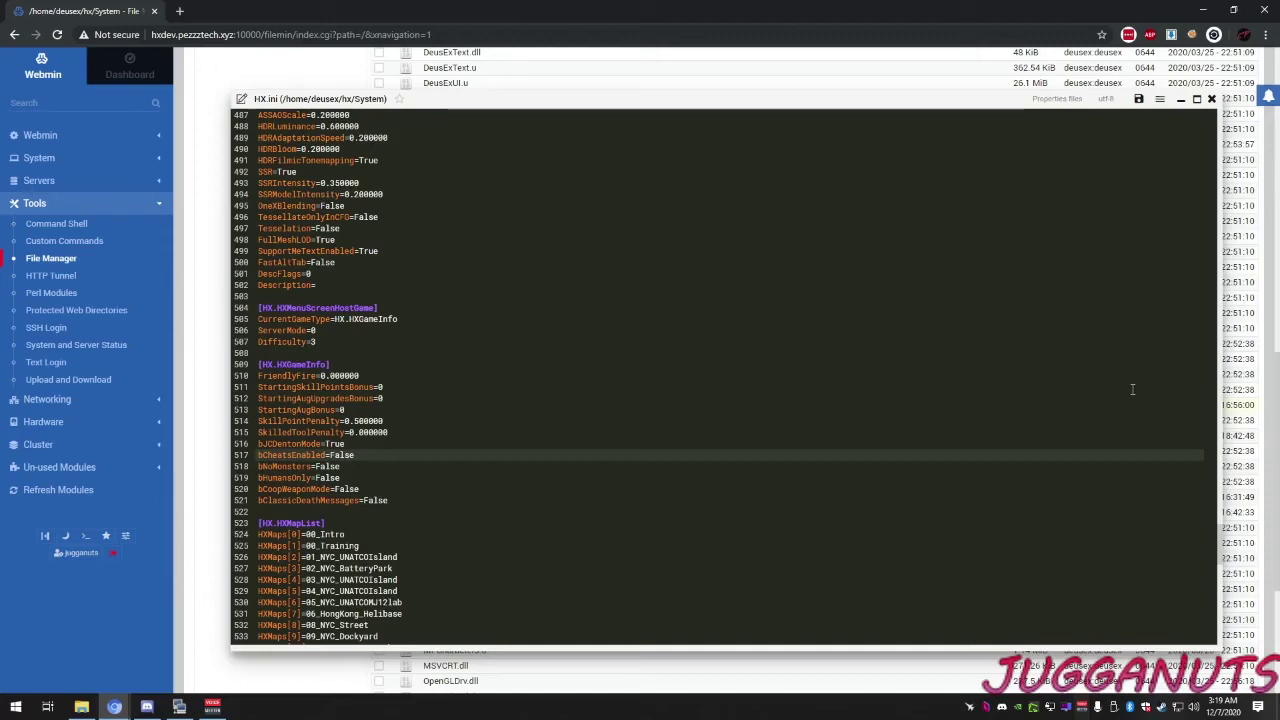
left_click(1138, 99)
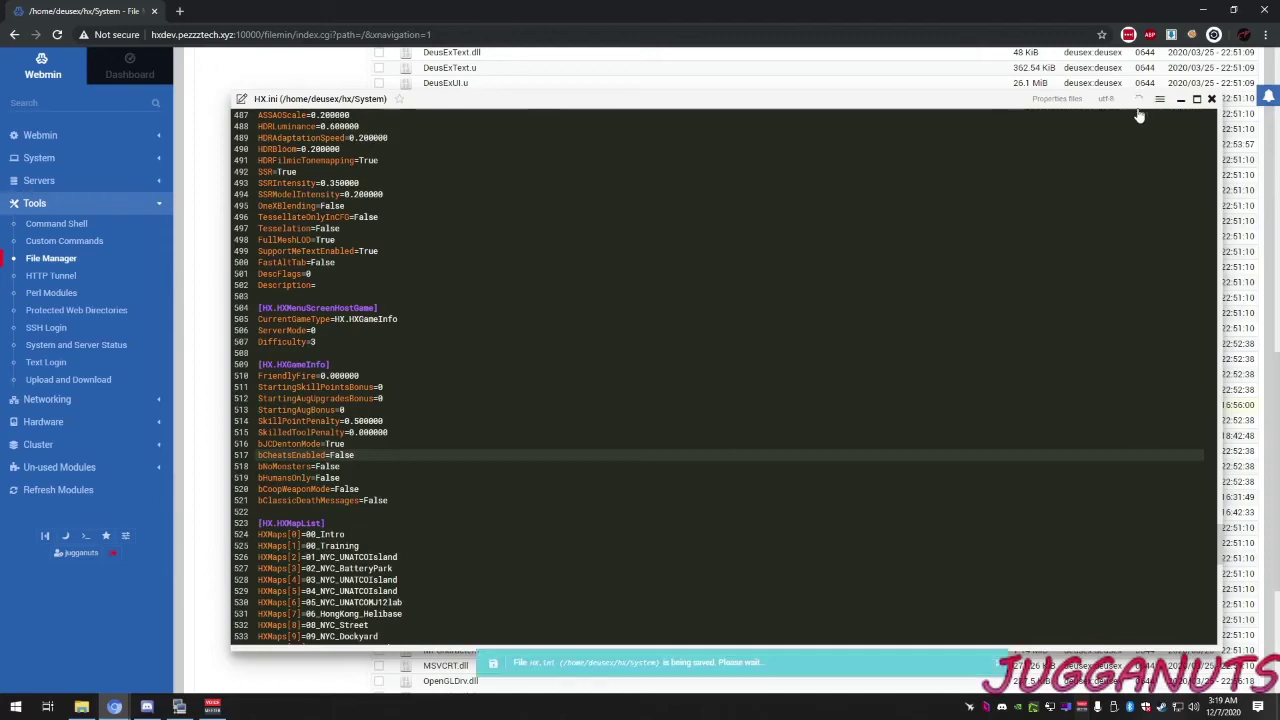
left_click(1210, 100)
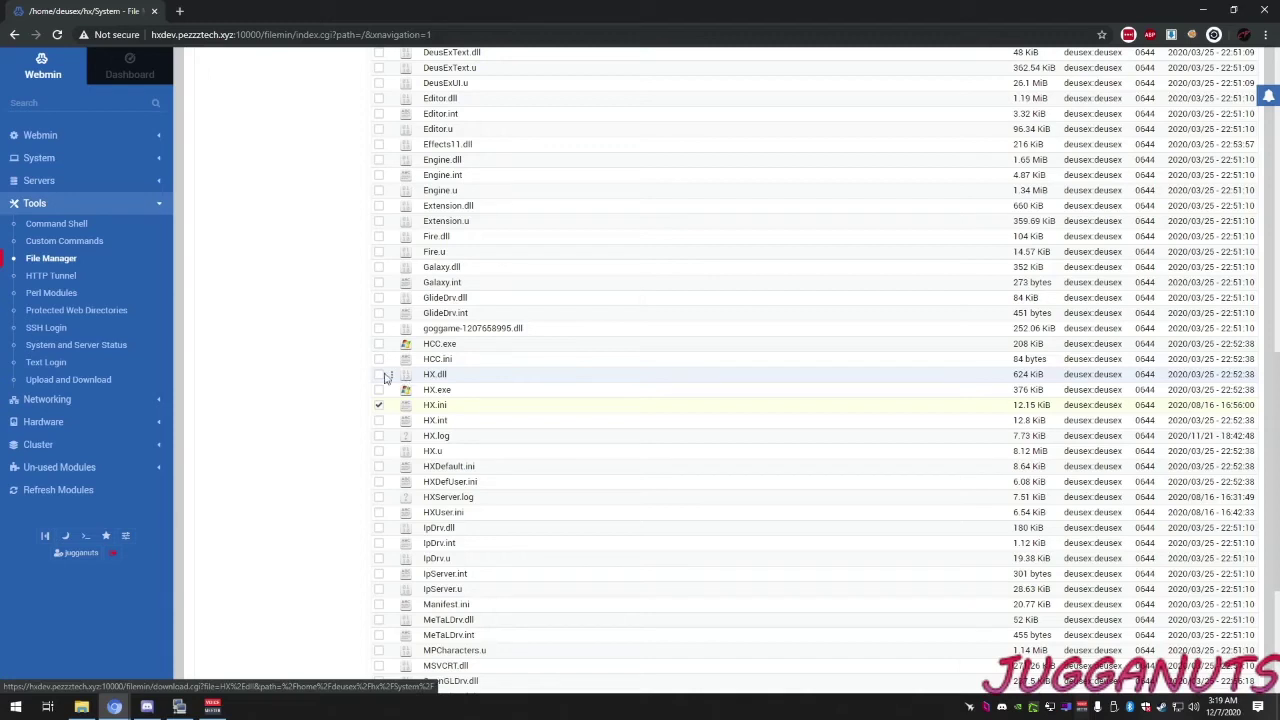
- Bring the PuTTY SSH terminal to the front beside the Webmin System file list
left_click(179, 707)
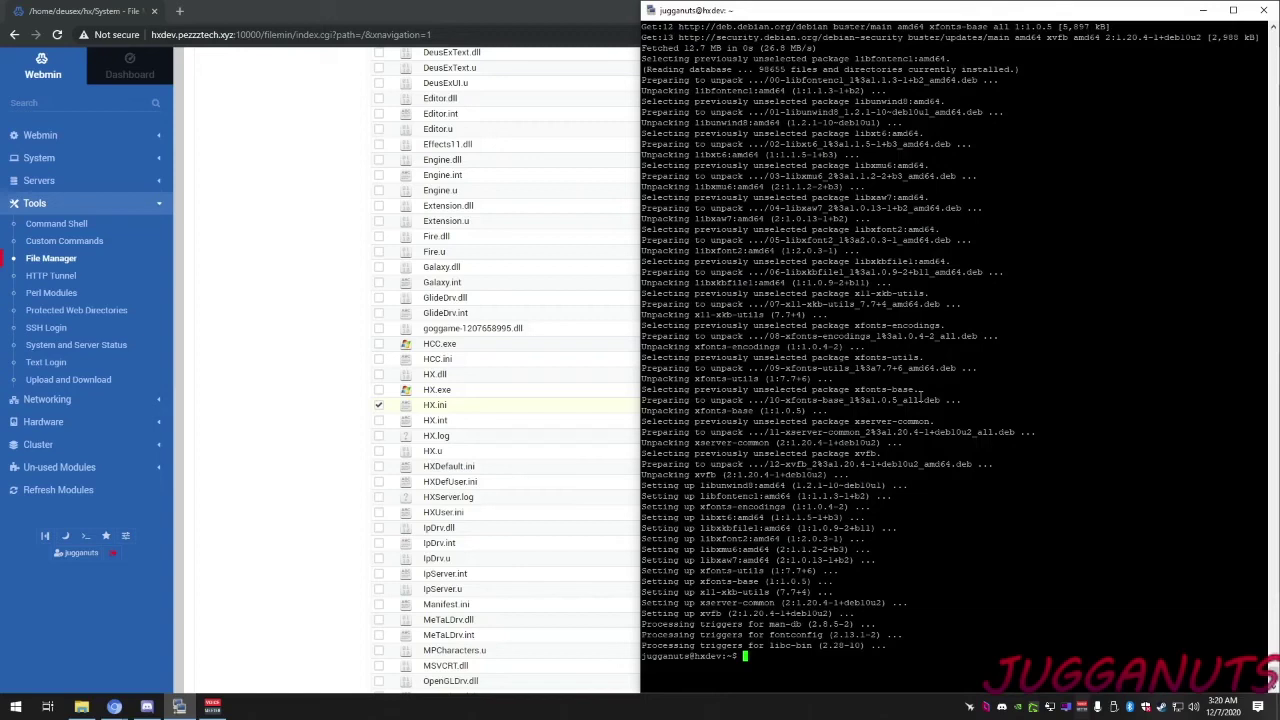
- Start a tmux session and list the home folder contents
type("tmux")
key("Return")
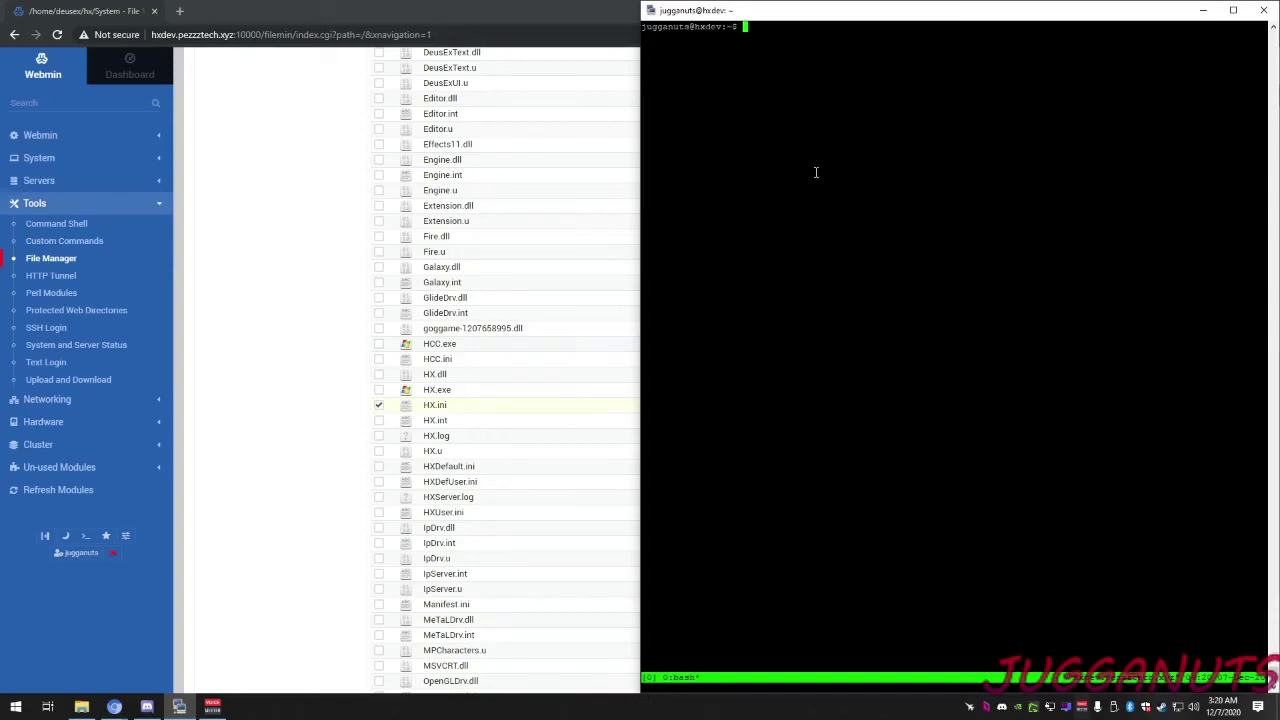
type("ls")
key("Return")
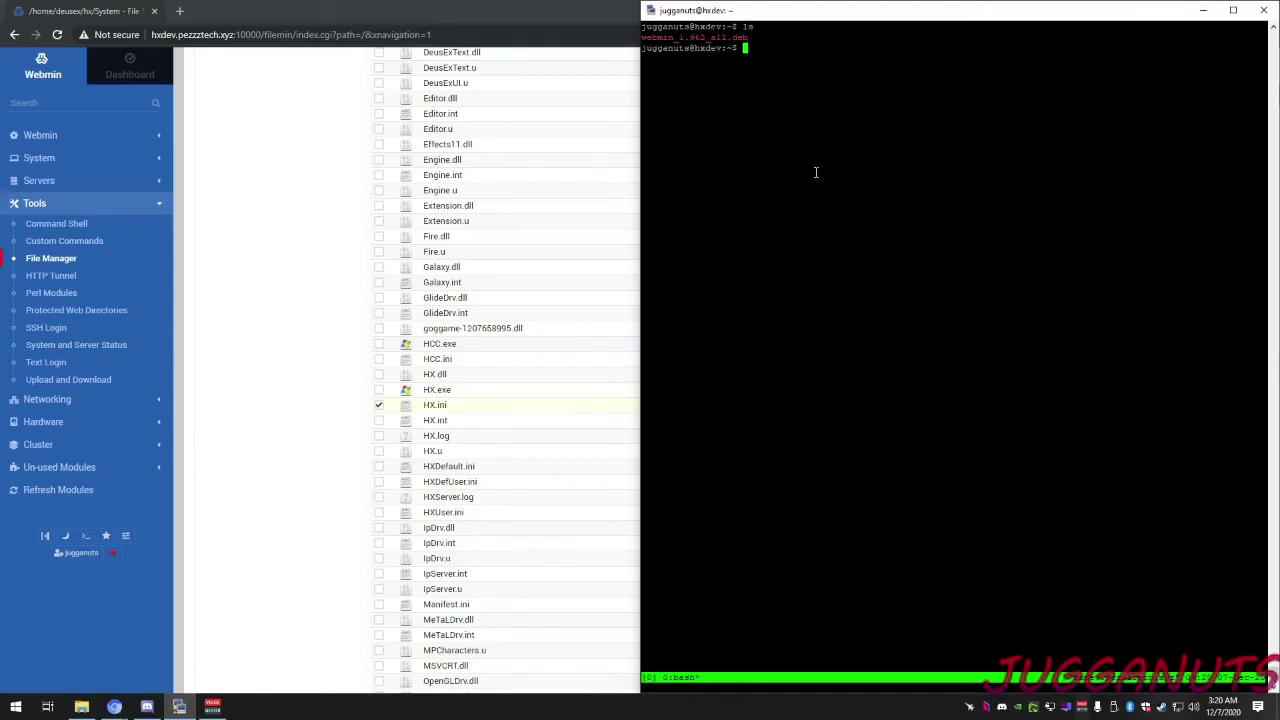
- Switch to the deusex server account with su - deusex and list its home folder
type("su - deusex")
key("Return")
key("Return")
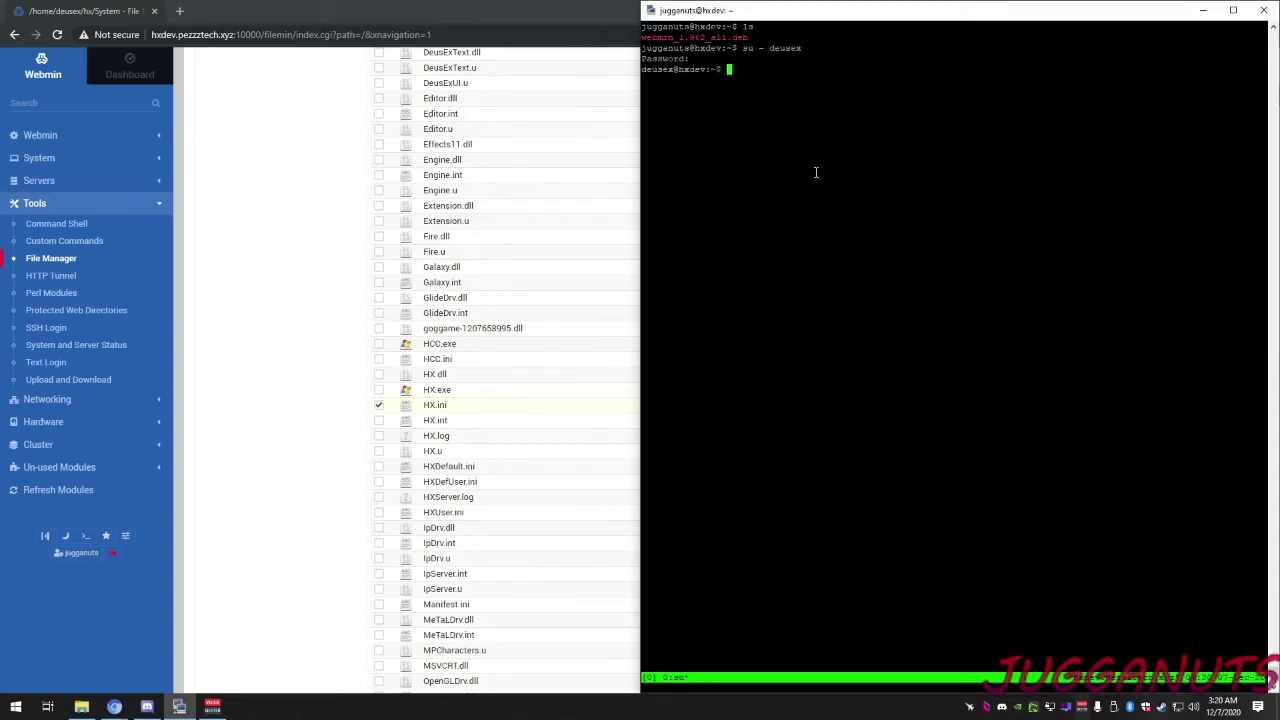
type("ls")
key("Return")
- Move into hx/System, listing the hx game folders and the System files
type("cd")
type(" hx")
key("Return")
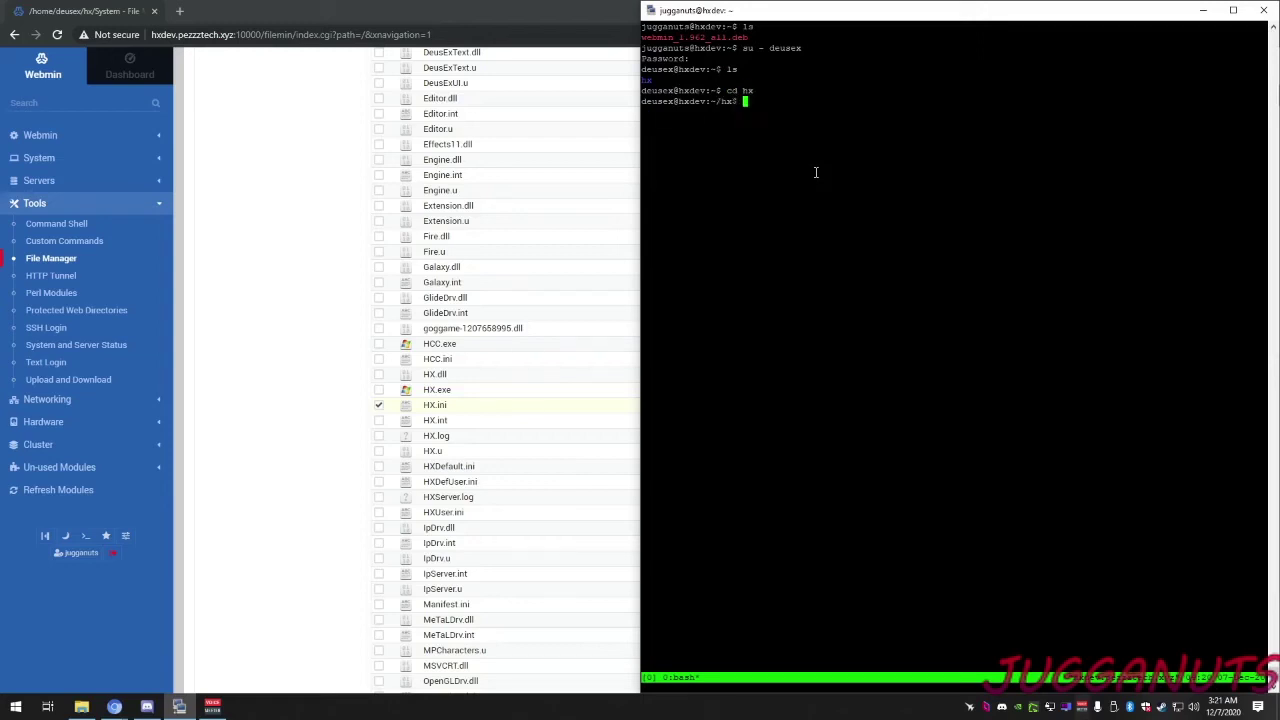
type("ls")
key("Return")
type("cd System")
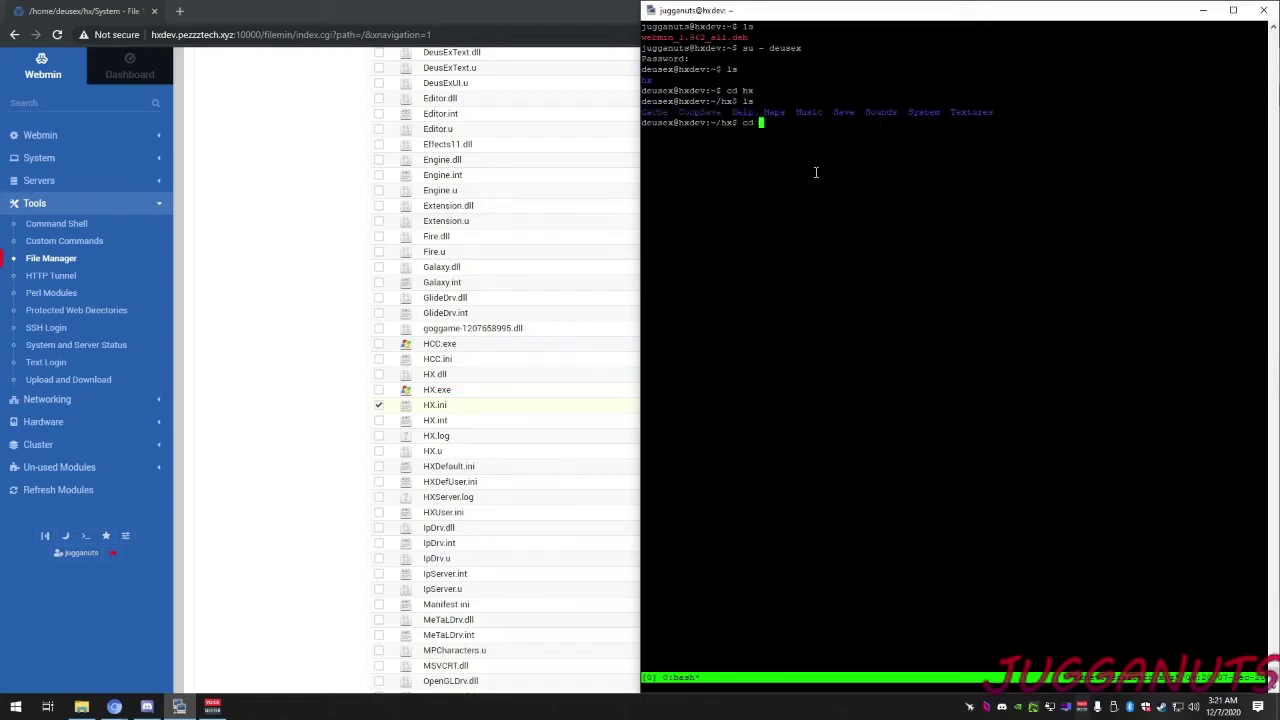
key("Return")
type("ls")
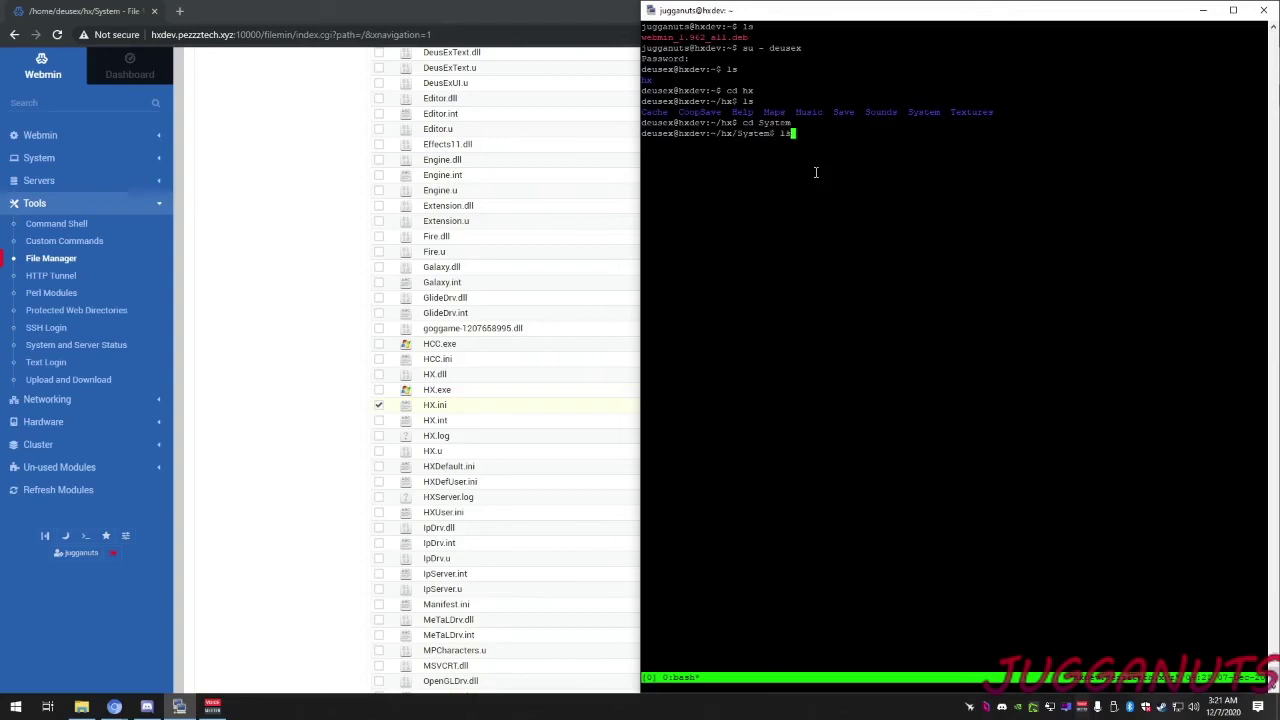
key("Return")
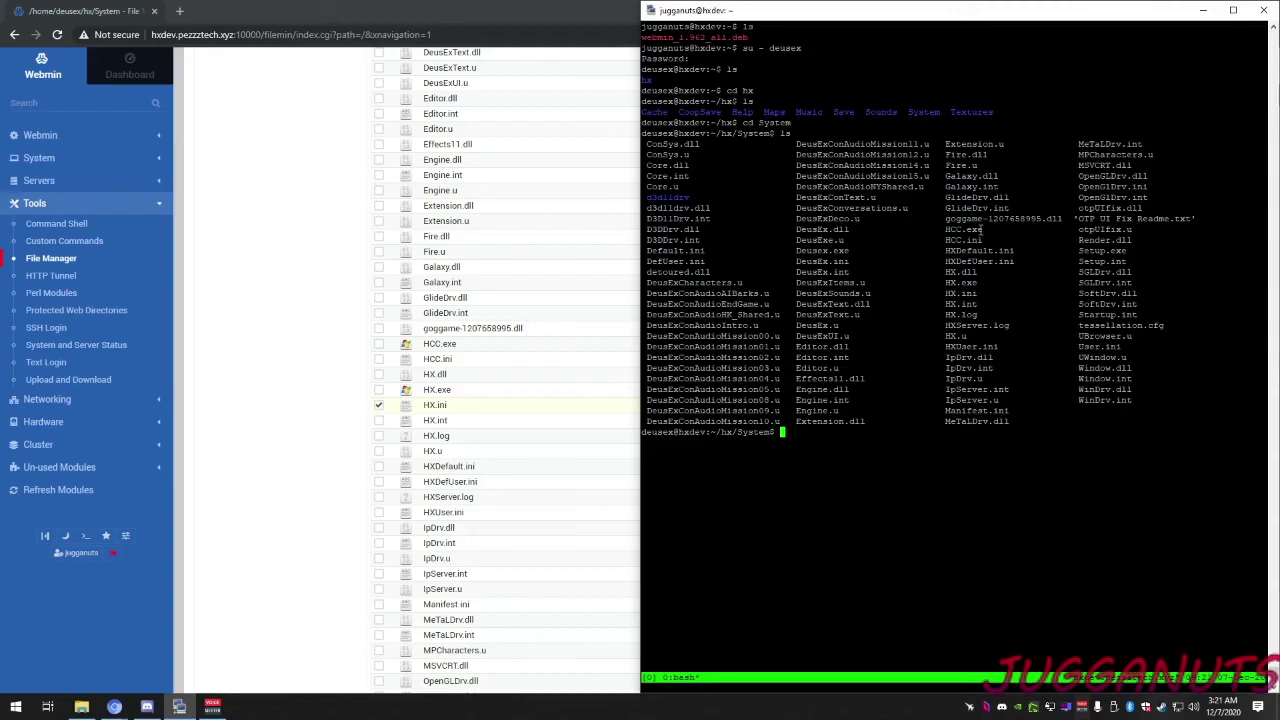
- Start virtual display Xvfb :99 in the background and export DISPLAY=:99
type("xvfb:")
key("BackSpace")
type(":99 &")
key("Return")
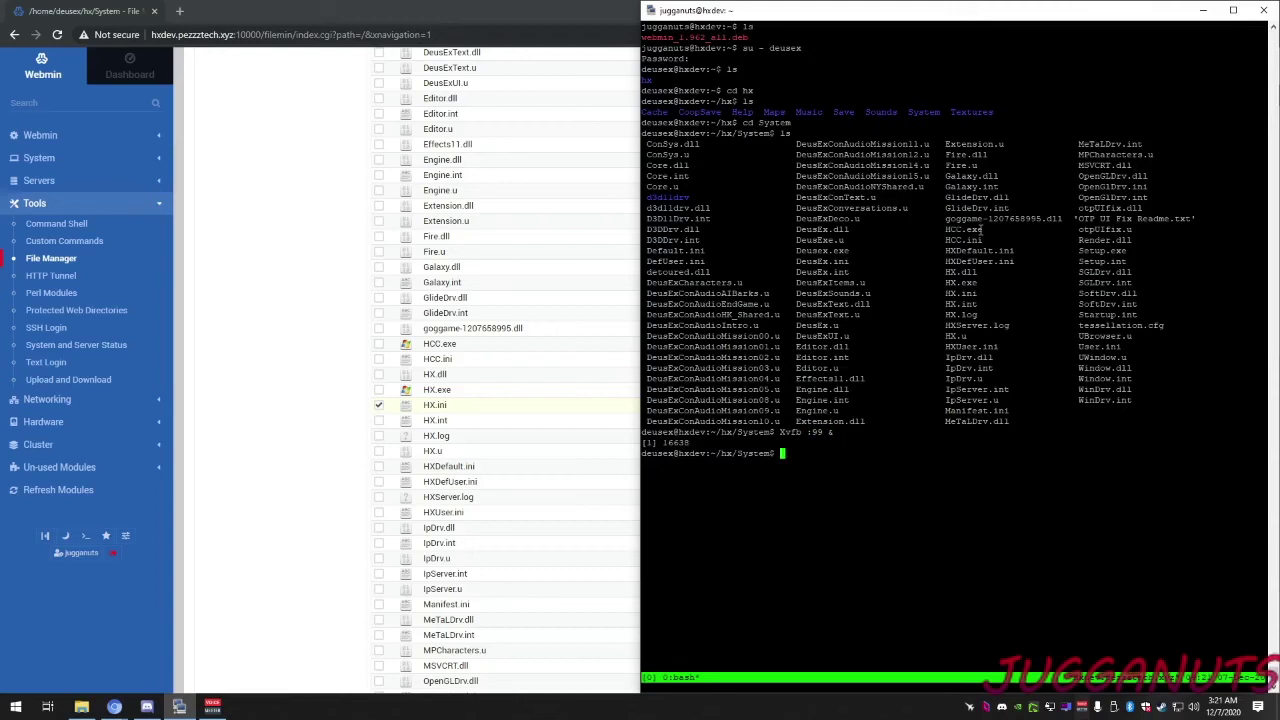
type("ex")
type("port DISPLAY=:99")
key("Return")
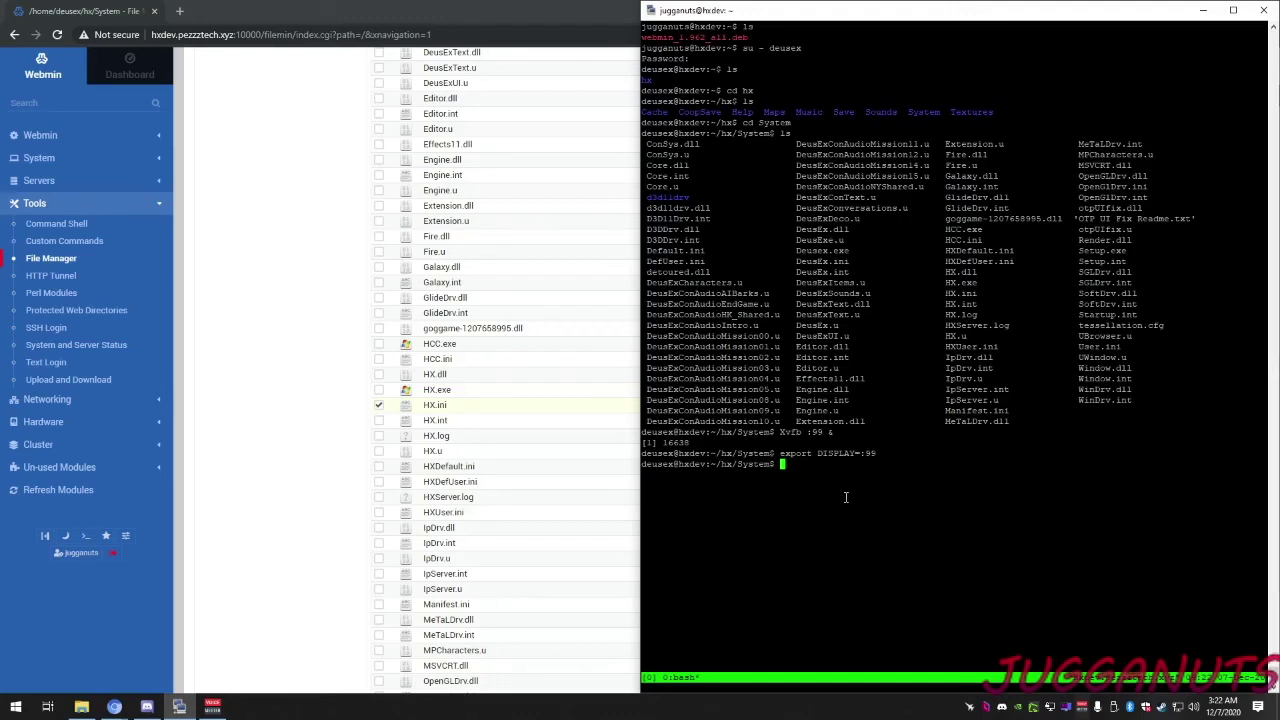
- Launch the HX server with 'wineconsole HCC.exe server'
type("wineconsole HCC.e")
key("BackSpace")
type("exe server")
key("Return")
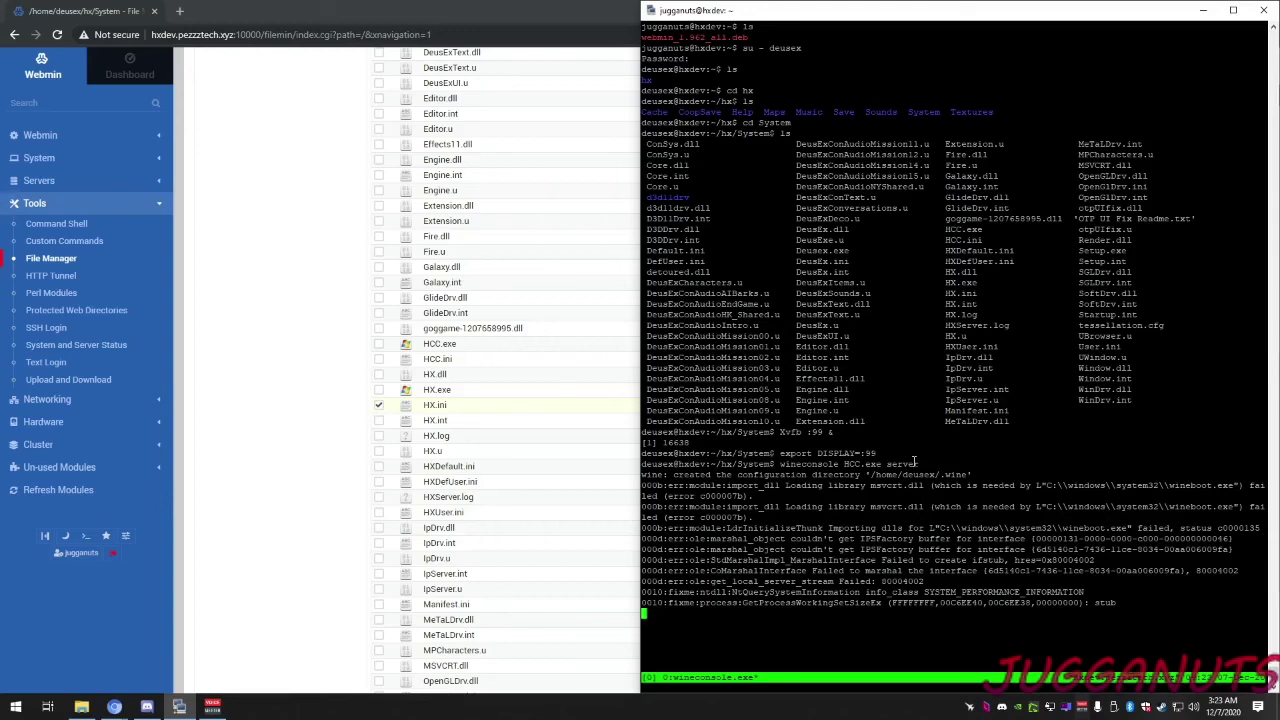
- Relaunch the server as plain 'wine HCC.exe server' and move the terminal window left
key("ctrl+c")
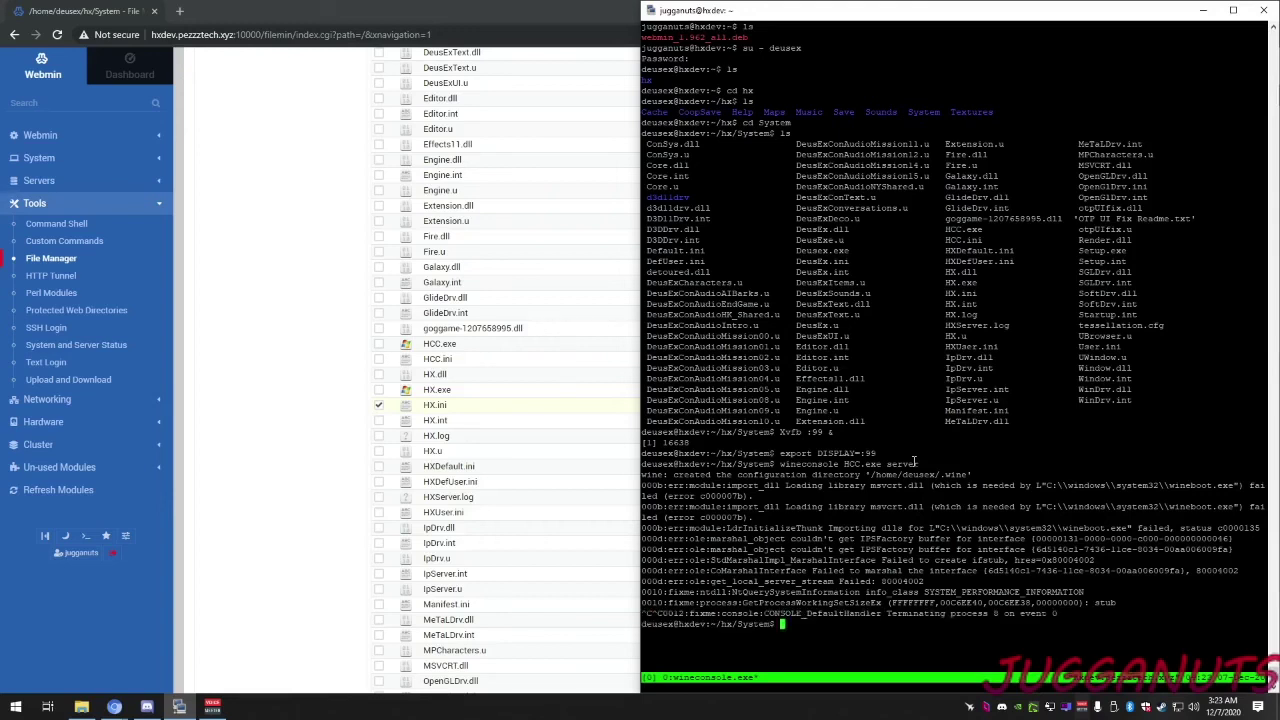
key("Up")
key("Left")
key("Left")
key("Left")
key("Left")
key("Left")
key("Left")
key("Left")
key("Left")
key("Left")
key("Left")
key("Left")
key("Left")
key("Left")
key("Left")
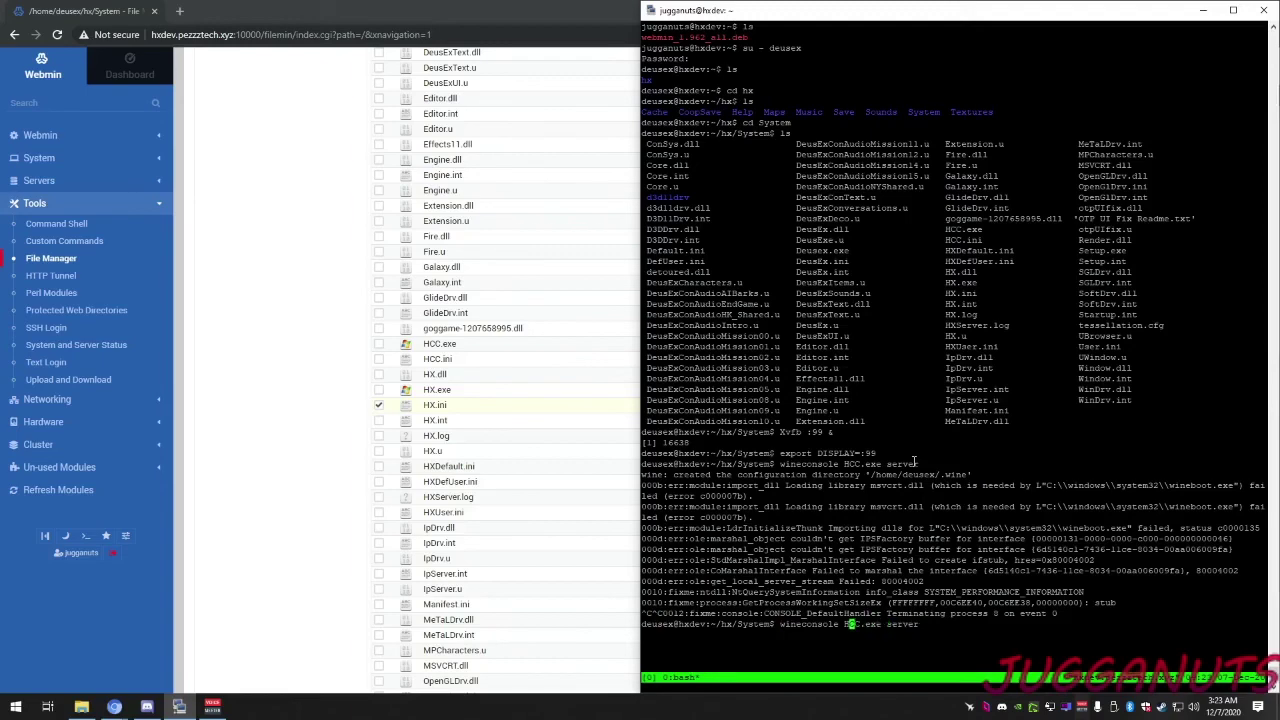
key("BackSpace")
key("BackSpace")
key("BackSpace")
key("BackSpace")
key("BackSpace")
key("BackSpace")
key("BackSpace")
key("Return")
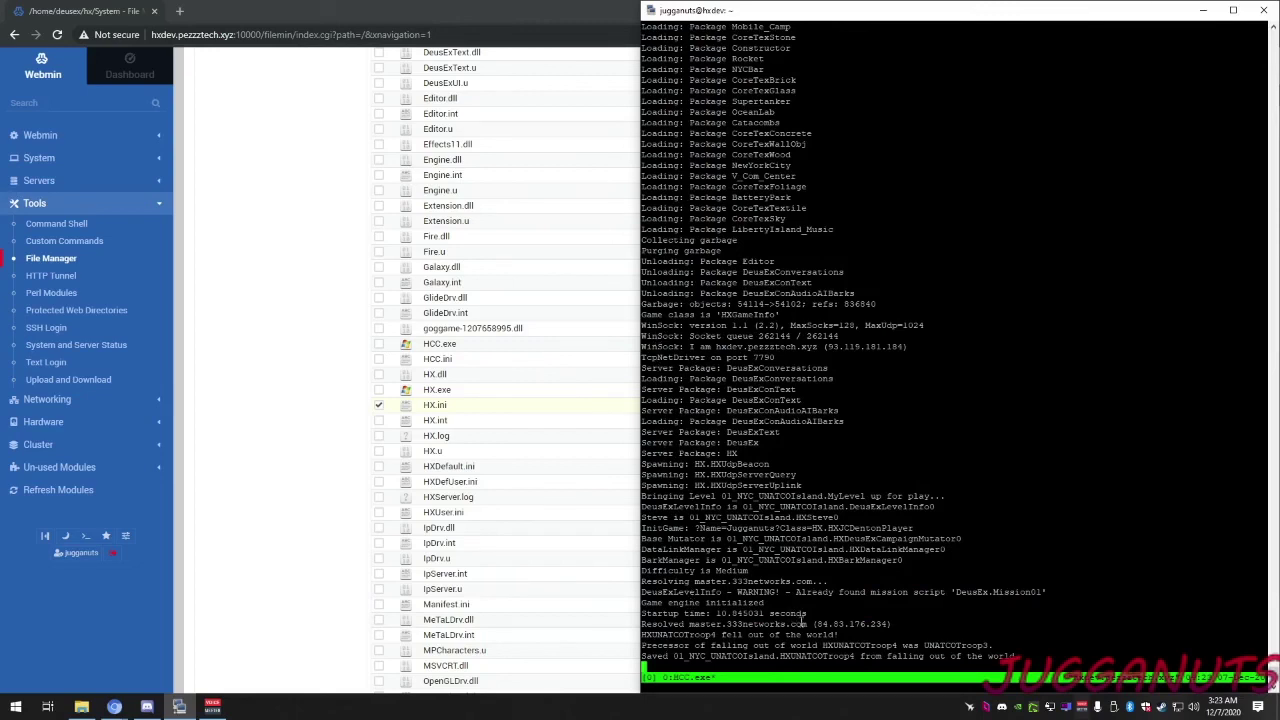
left_click_drag(826, 624, 690, 626)
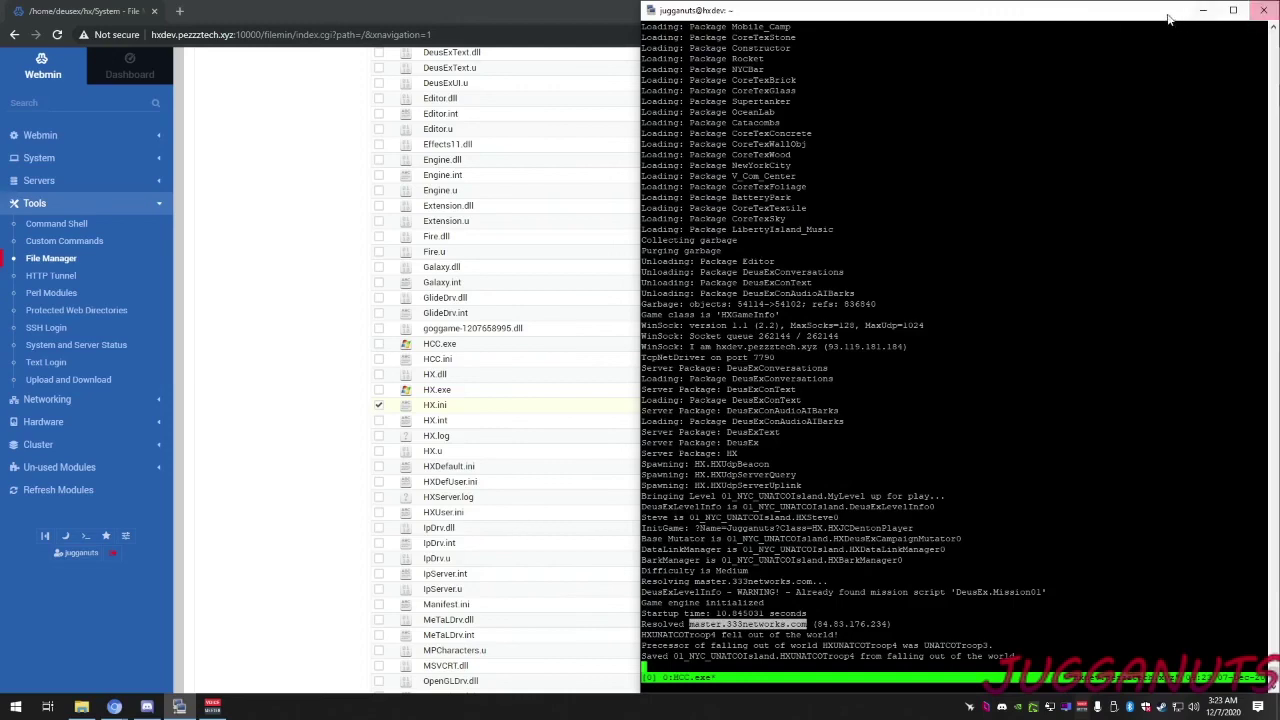
left_click_drag(1170, 18, 675, 18)
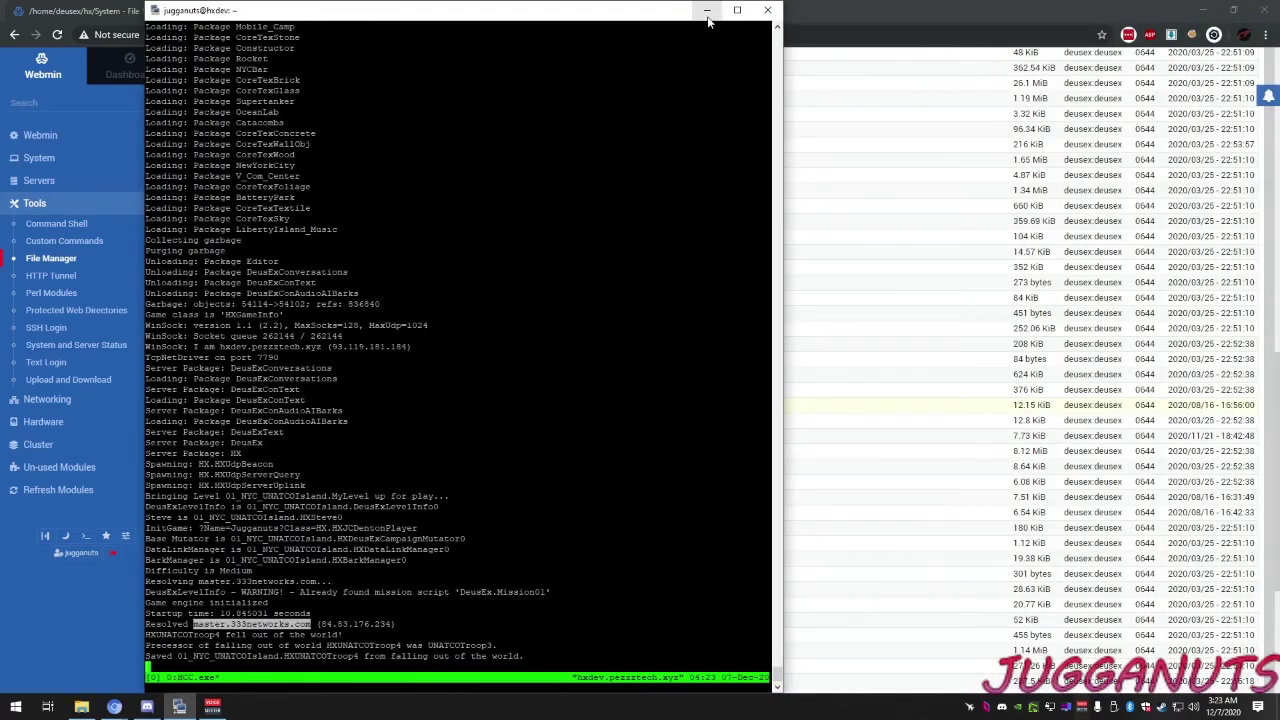
- Minimize PuTTY, the browser and Explorer, then launch Deus Ex from the desktop GAMES fence
left_click(707, 10)
left_click(1203, 10)
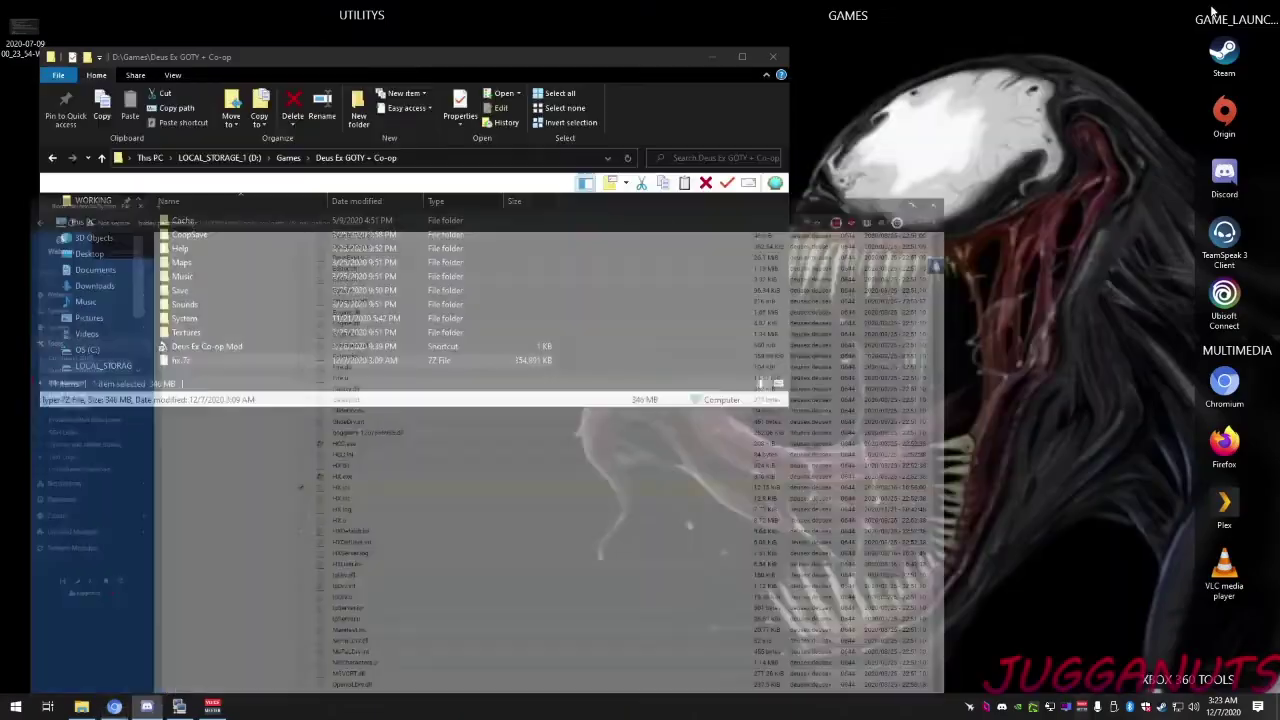
left_click(708, 50)
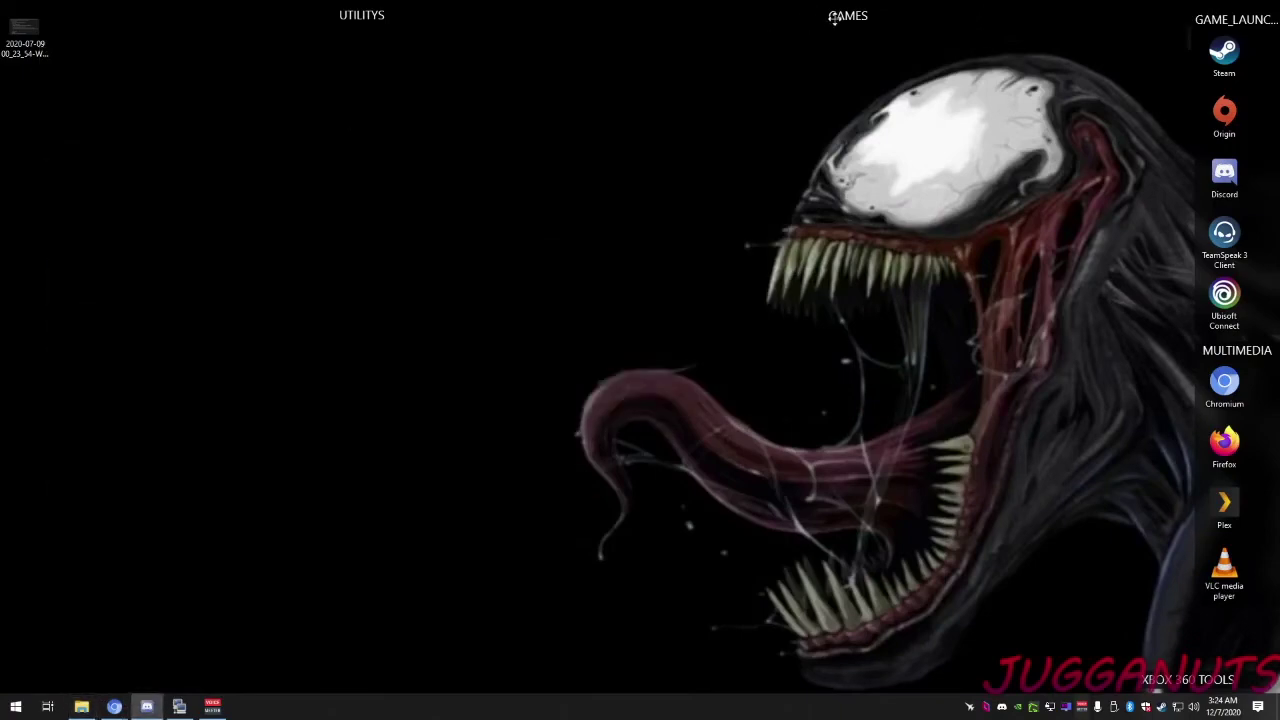
mouse_move(833, 17)
double_click(594, 112)
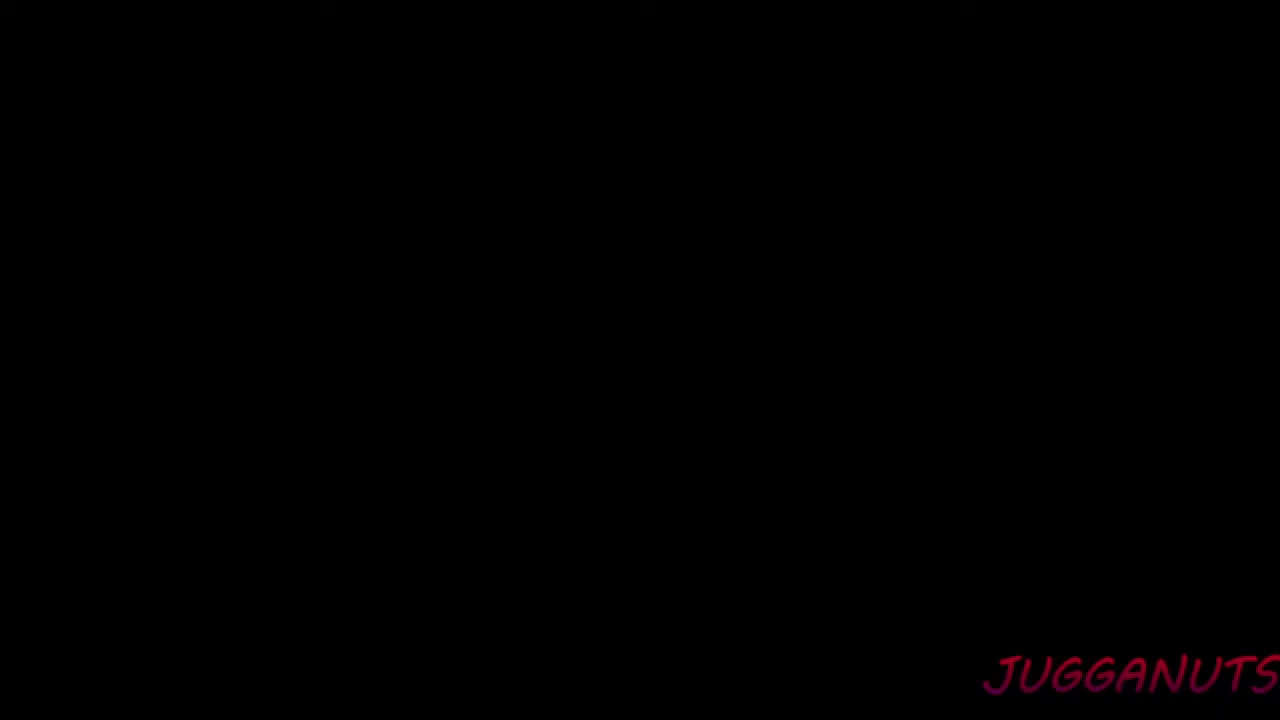